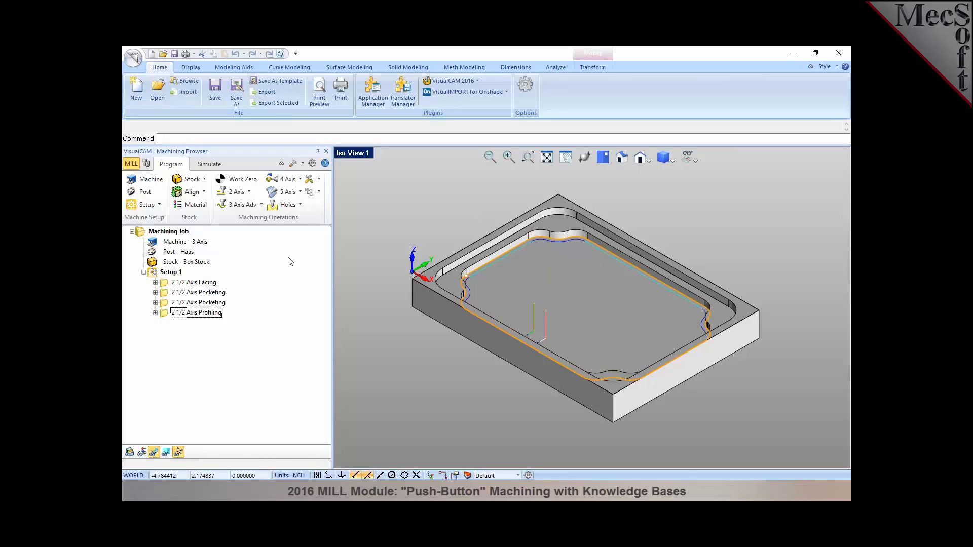
Examine the facing operation's contents and review the toolpaths of the facing, pocketing and profiling operations under Setup 1
left_click(155, 282)
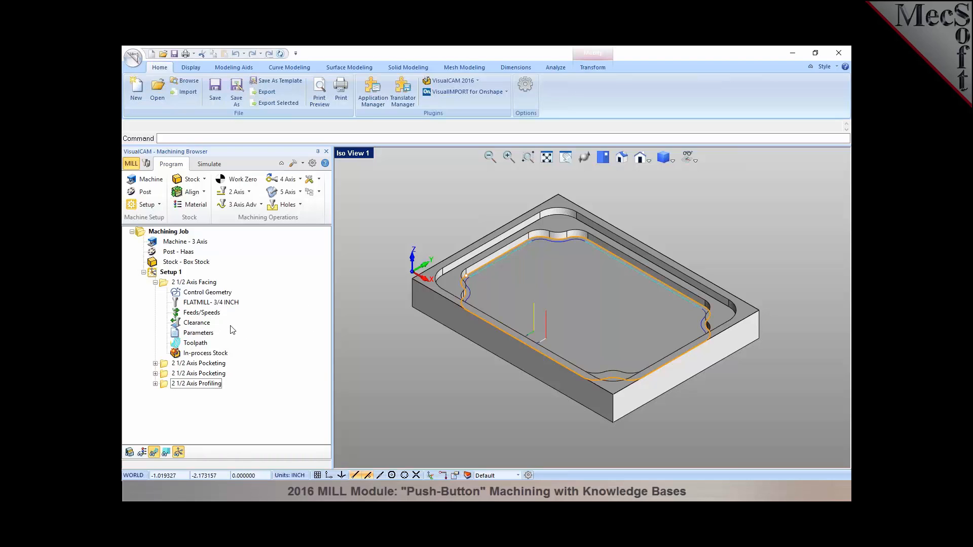
left_click(155, 283)
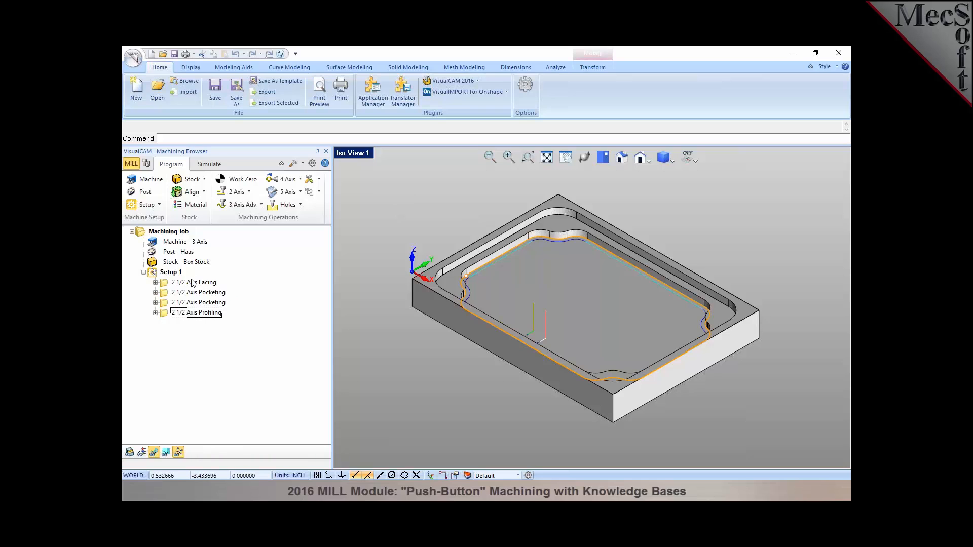
left_click(193, 283)
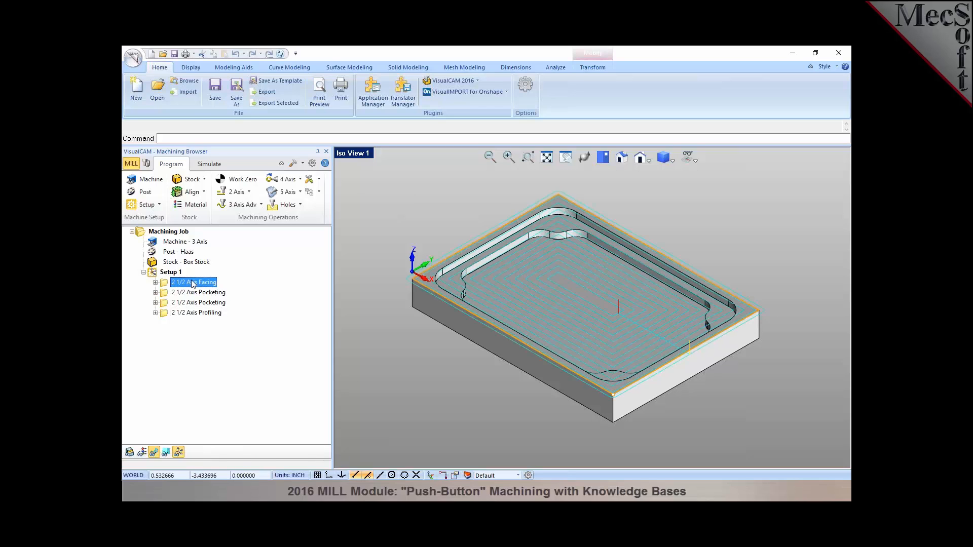
left_click(195, 292)
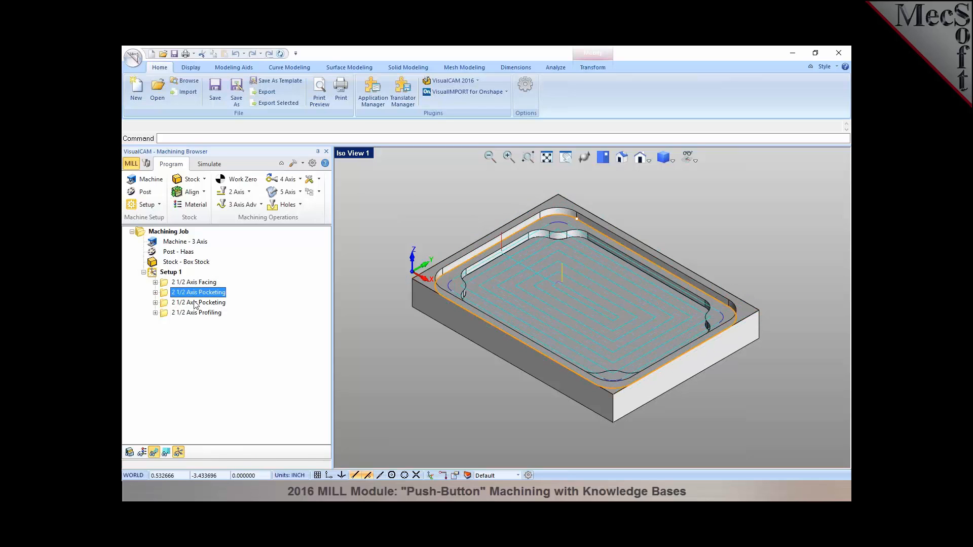
left_click(195, 304)
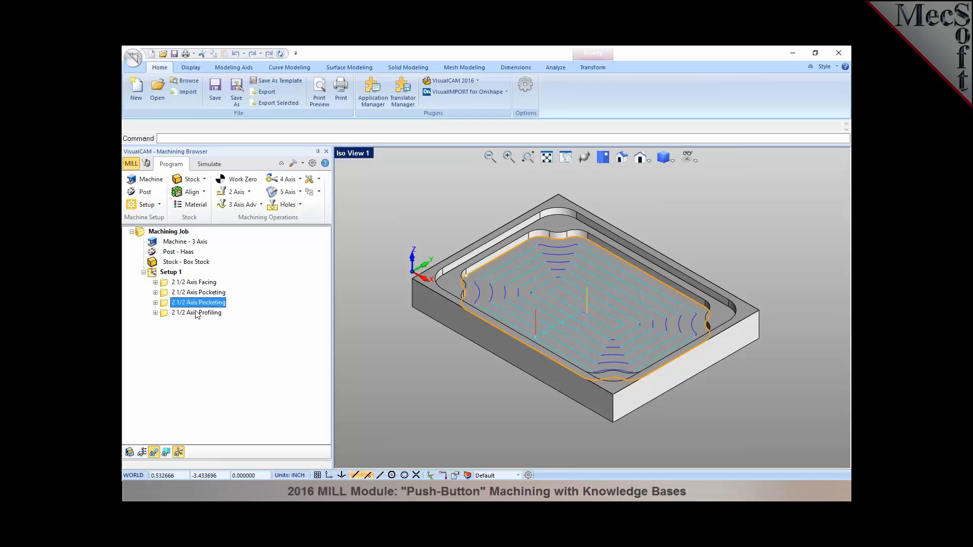
left_click(196, 313)
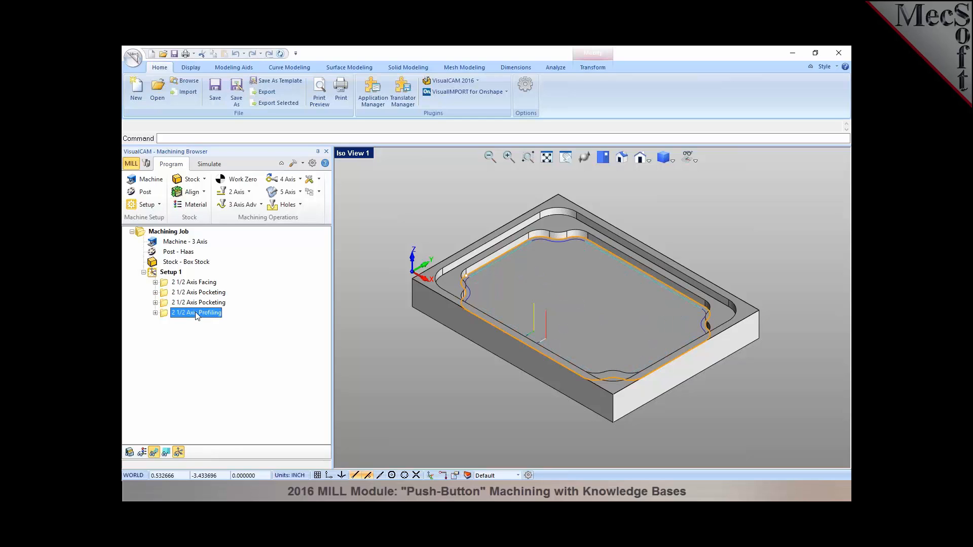
left_click(171, 273)
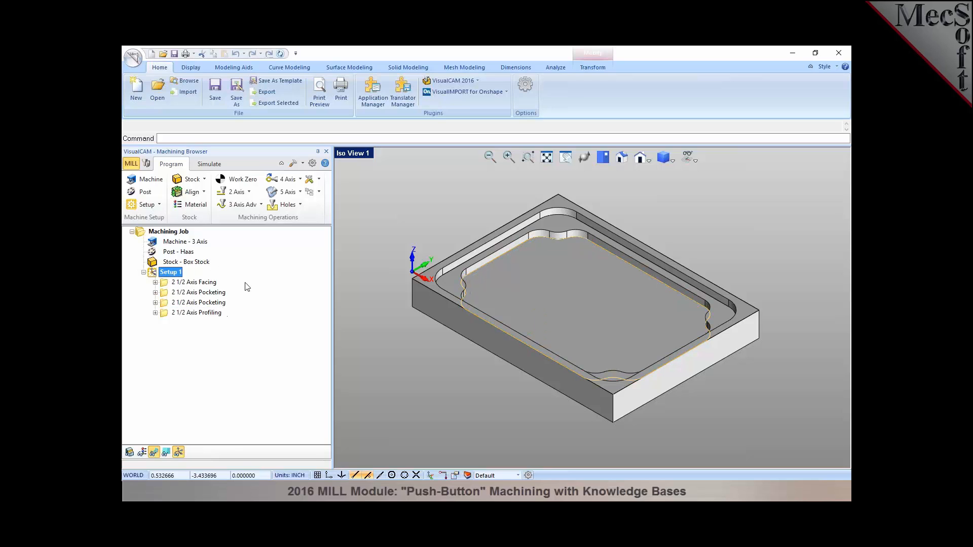
left_click(183, 244)
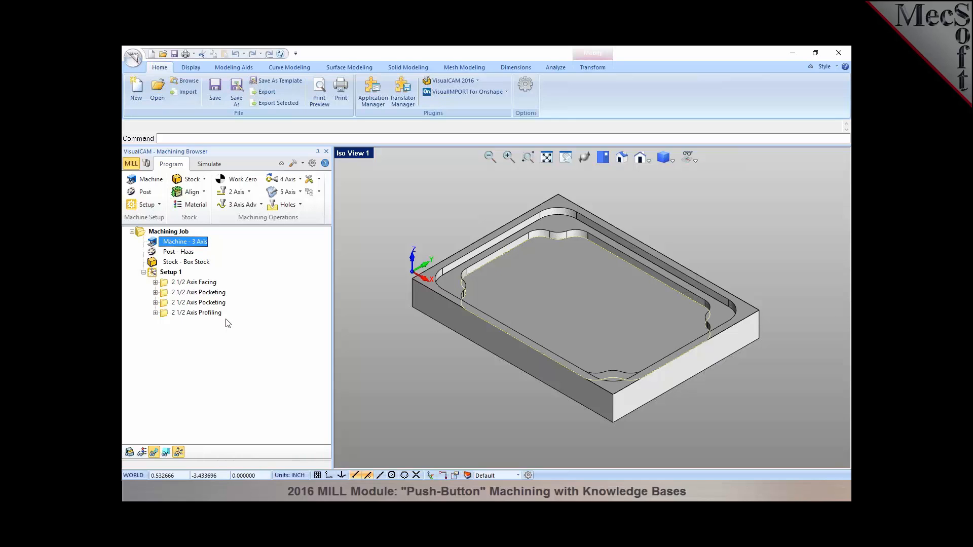
Save the machining operations to a knowledge base named 2AxisMethods-2016.vkb in C:\Users\Admin\Documents\Webinar\AMS Webinar\2016\KnowledgeBases
left_click(318, 193)
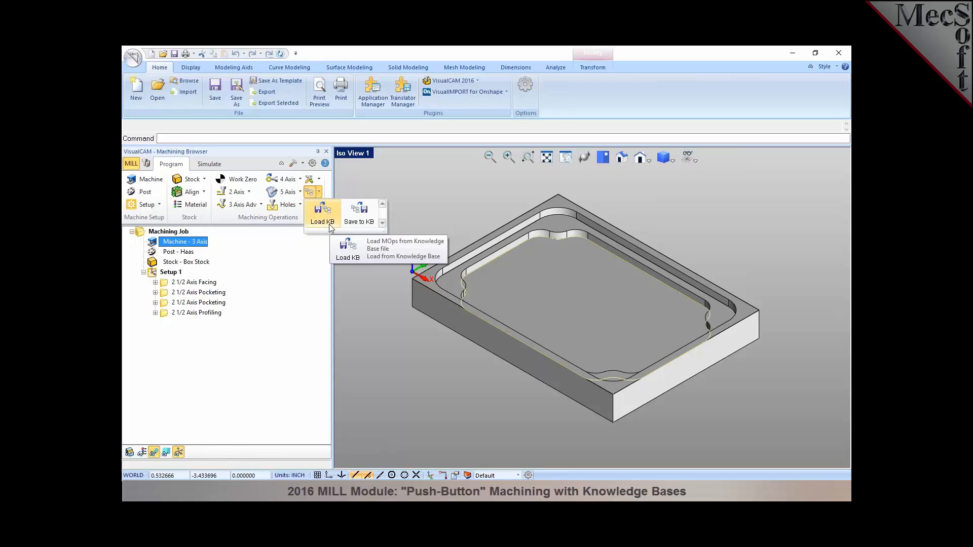
left_click(361, 223)
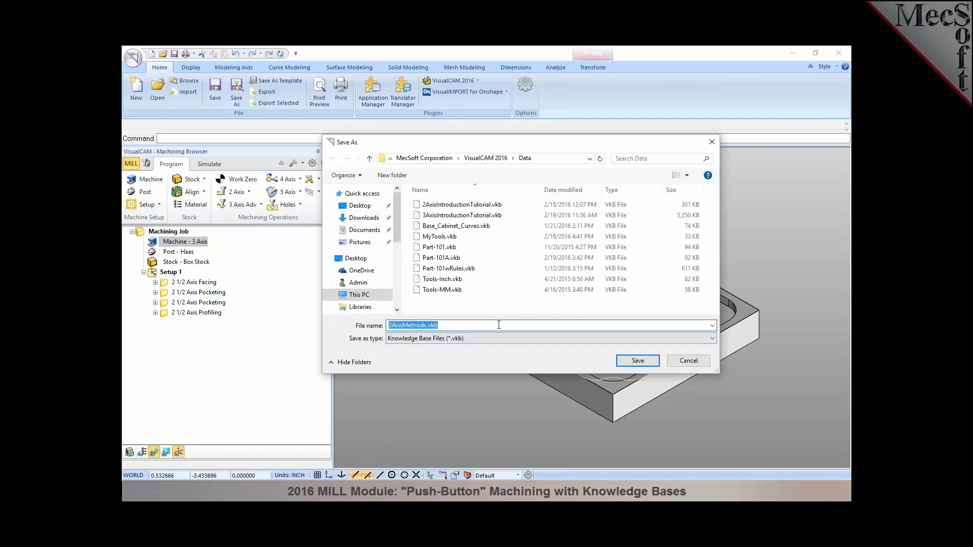
type("C:\\Users\\Admin\\Documents\\Webinar\\AMS Webinar\\2016\\KnowledgeBases")
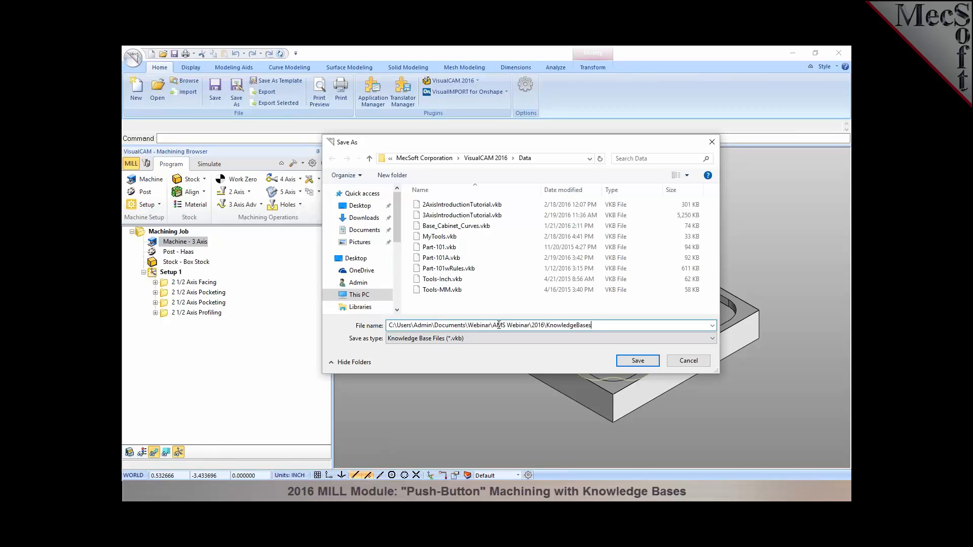
key("Return")
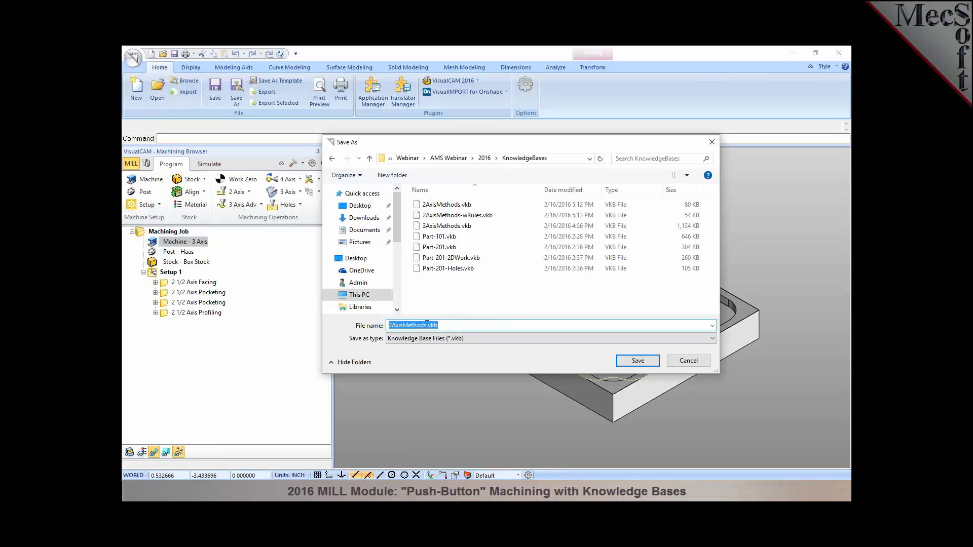
left_click(427, 325)
type("-")
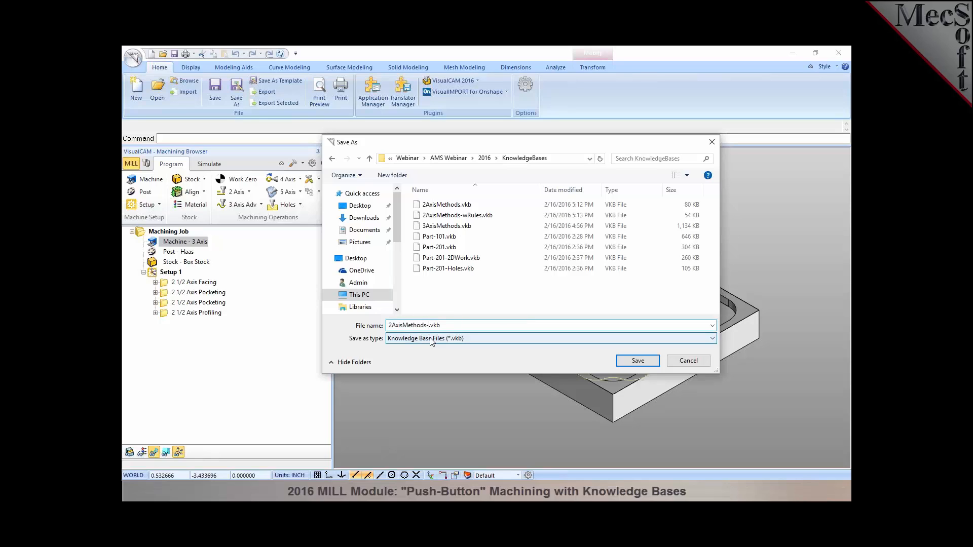
type("2016")
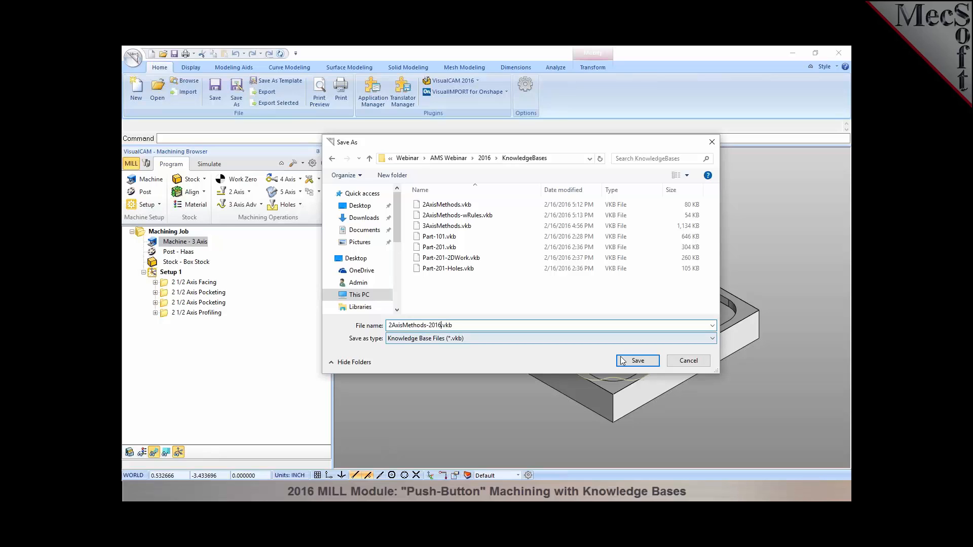
left_click(640, 361)
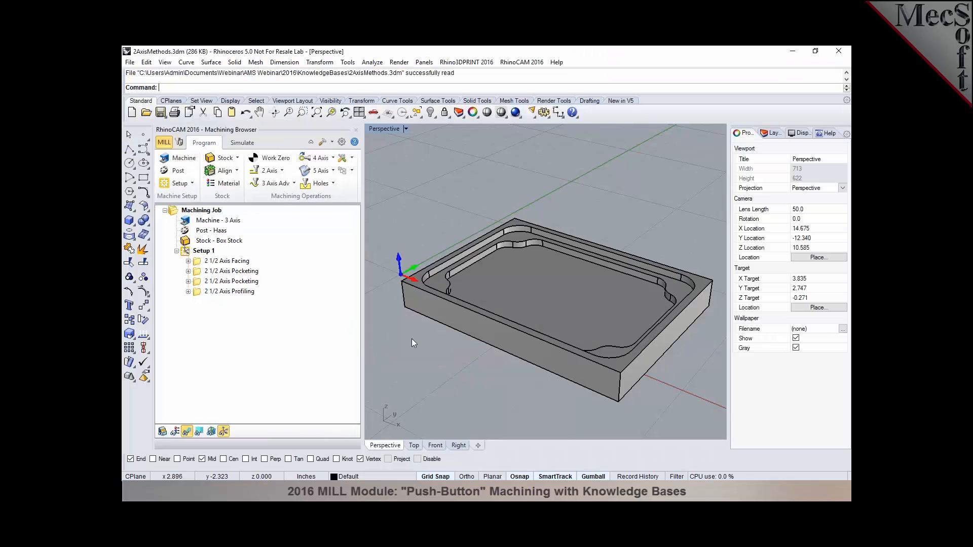
Look up the Save to Knowledge Base command in RhinoCAM in Rhinoceros and in VisualCAM in SOLIDWORKS
left_click(352, 171)
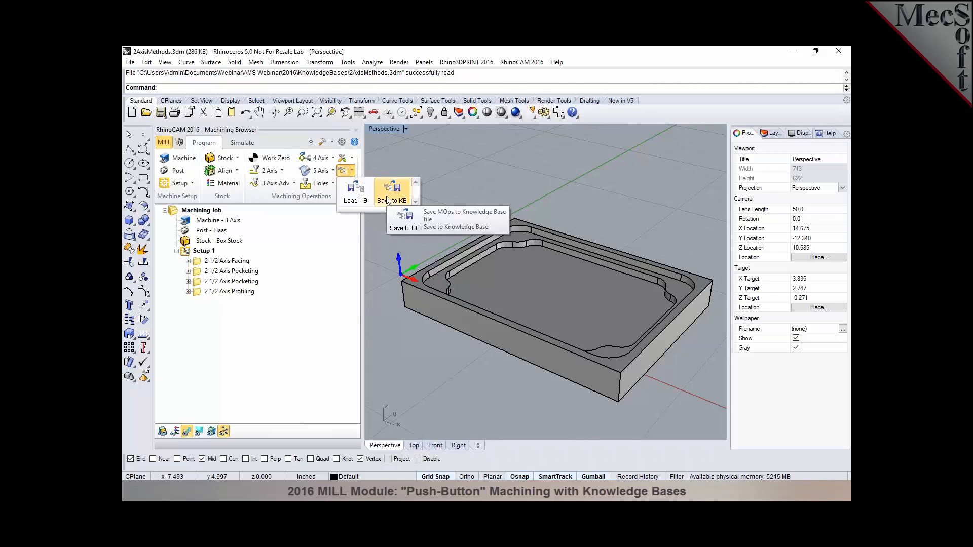
left_click(381, 241)
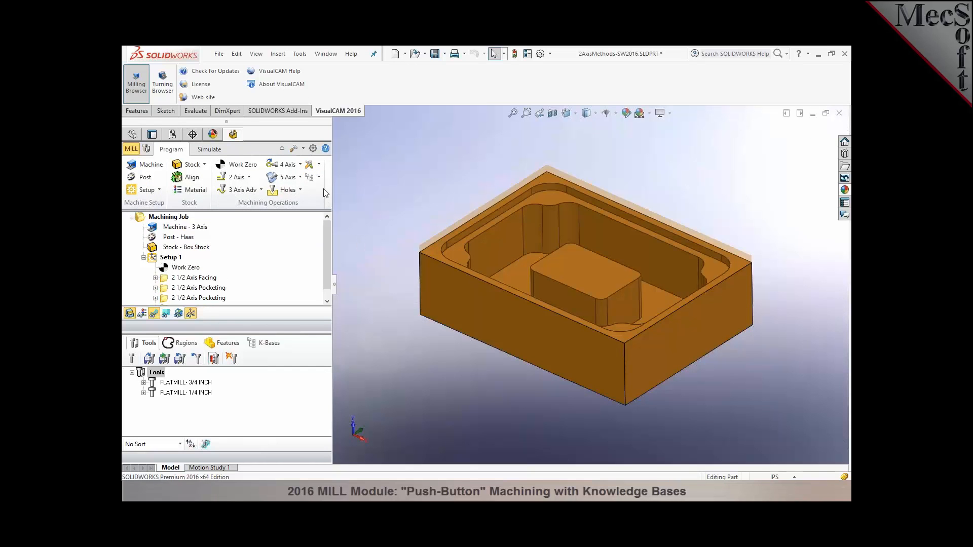
left_click(319, 177)
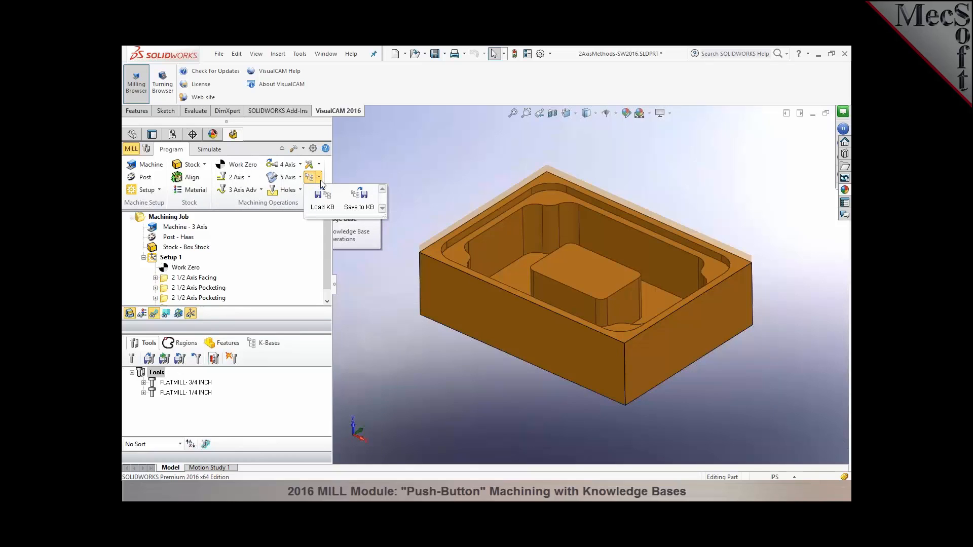
left_click(357, 205)
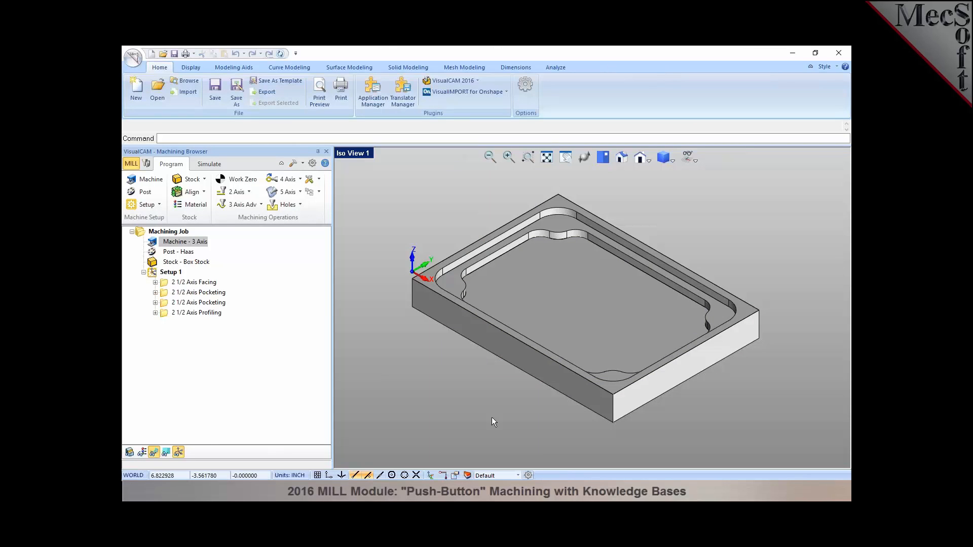
Switch back to standalone VisualCAM and open the part file 2AxisMethods-2.vcp from the KnowledgeBases folder
left_click(161, 91)
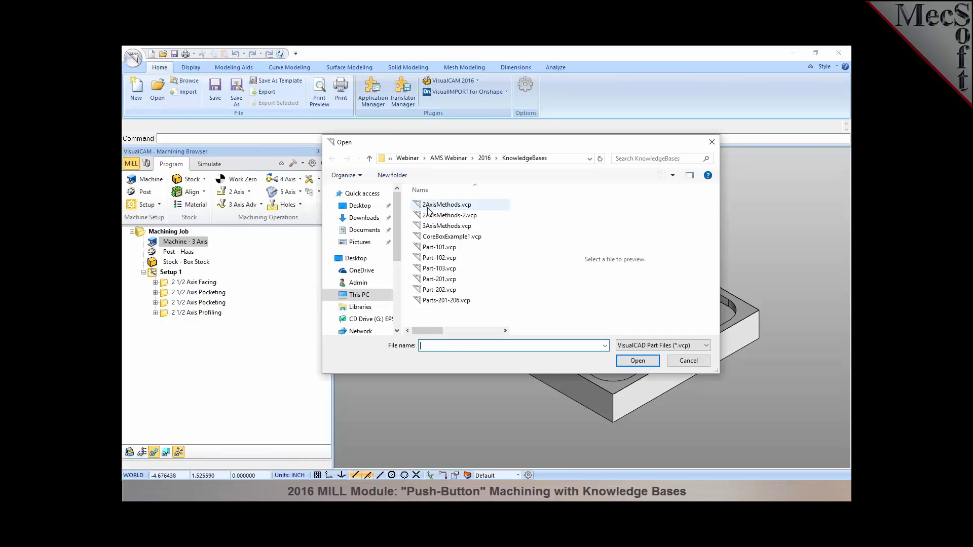
left_click(429, 214)
left_click(637, 360)
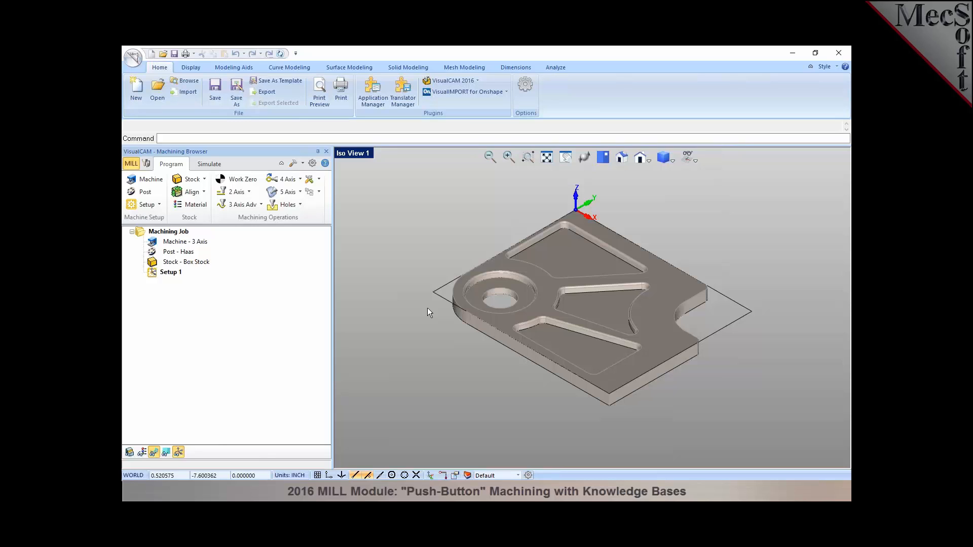
Load the machining operations from the knowledge base file 2AxisMethods-2016.vkb in the webinar's KnowledgeBases folder
left_click(319, 192)
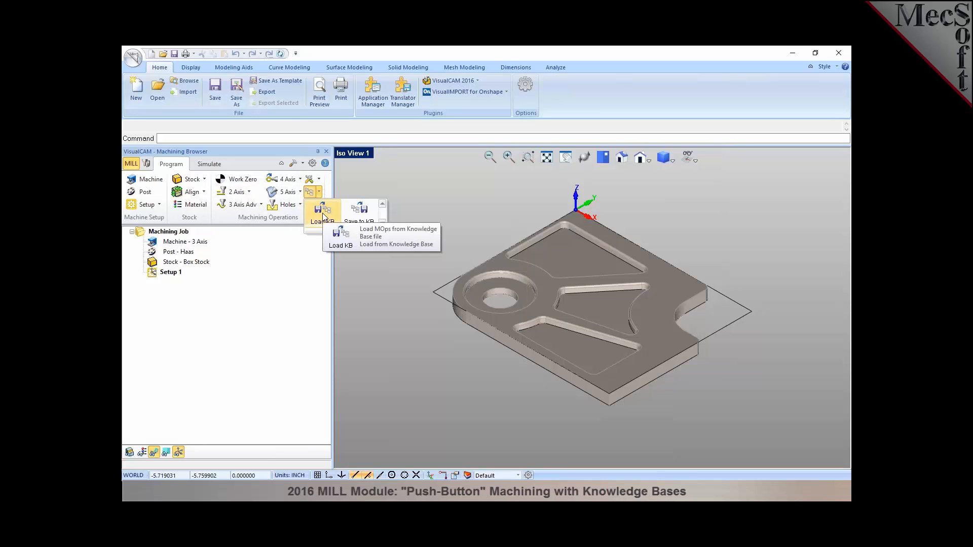
left_click(322, 215)
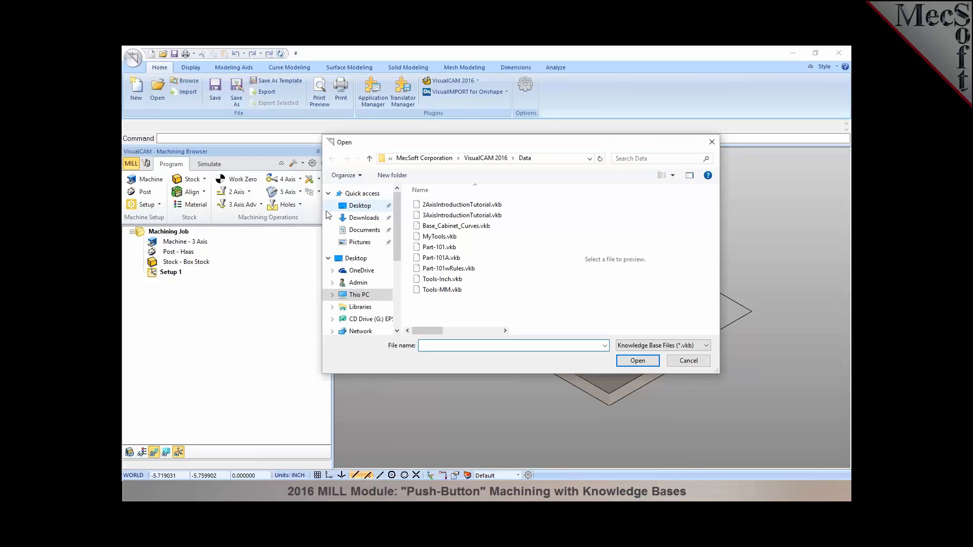
key("ctrl+v")
key("Return")
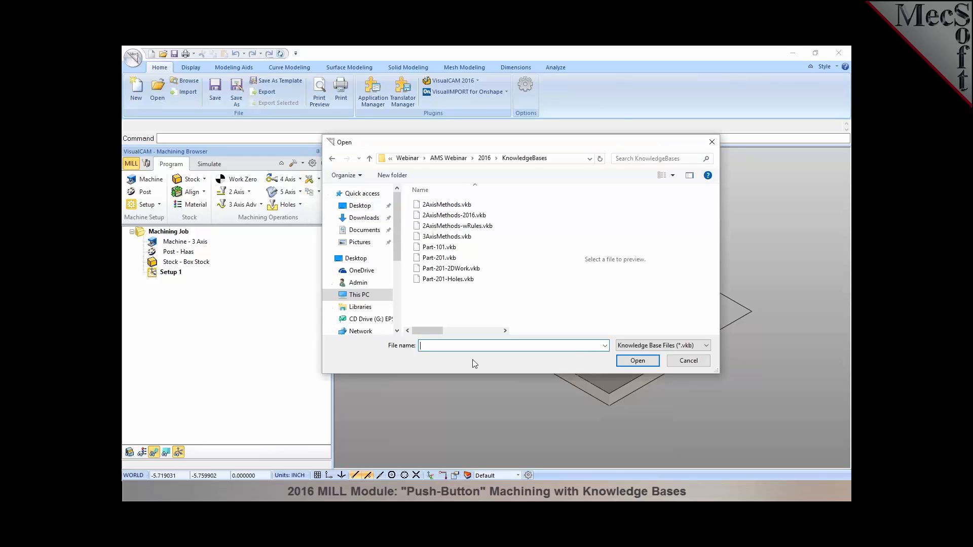
left_click(462, 220)
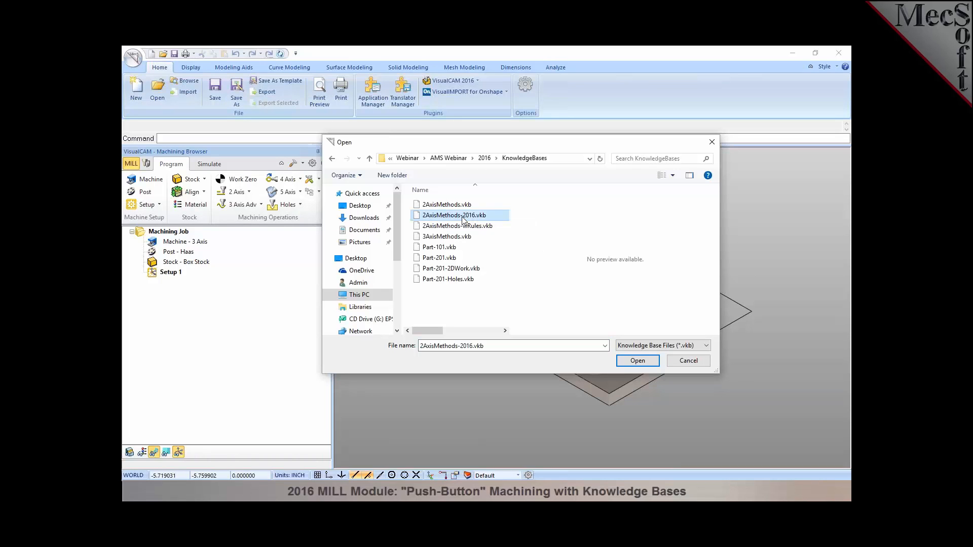
left_click(637, 363)
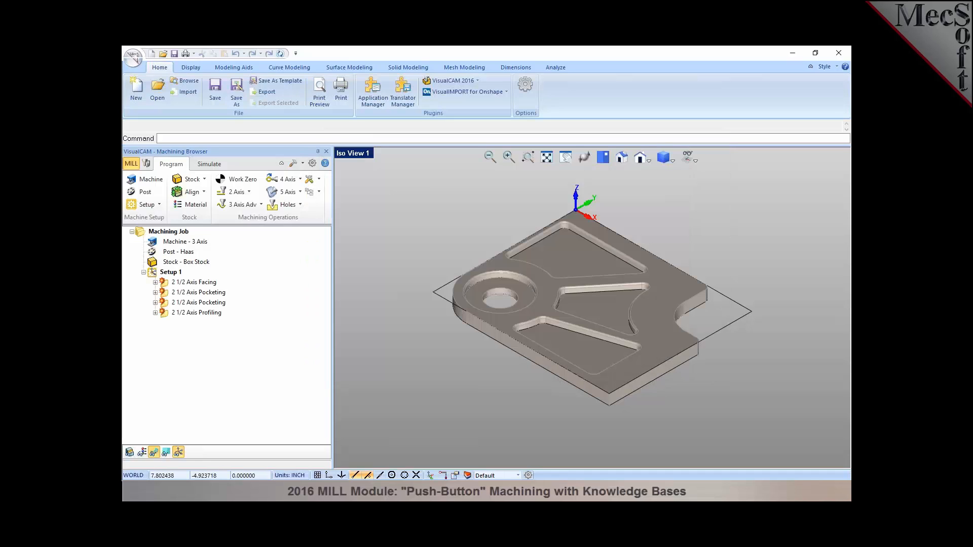
Examine which part regions are assigned to each loaded facing, pocketing and profiling operation in Setup 1
left_click(174, 285)
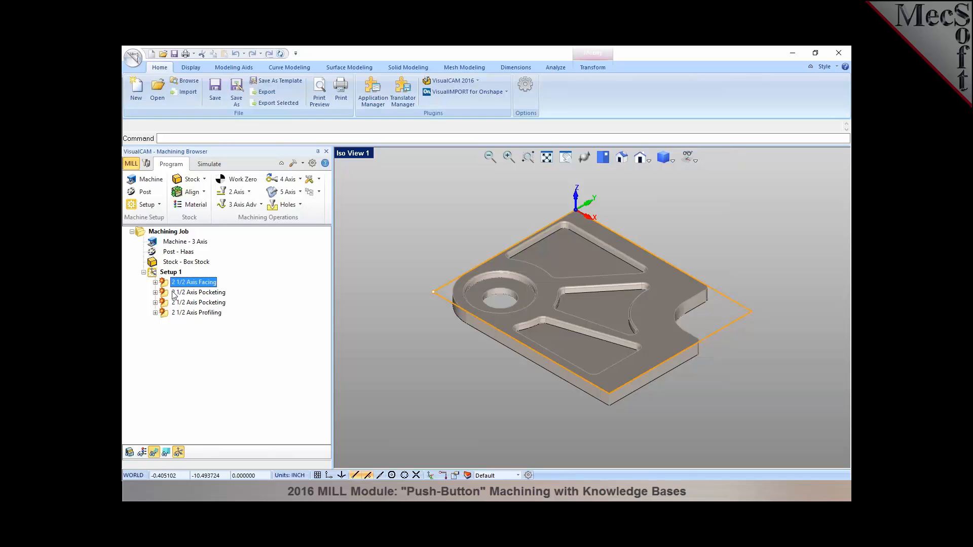
left_click(173, 293)
left_click(174, 304)
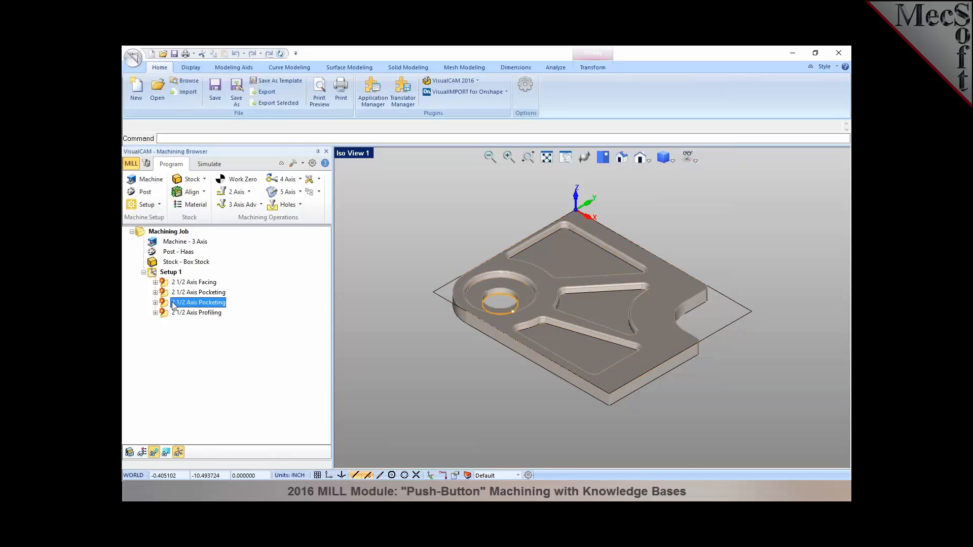
left_click(173, 313)
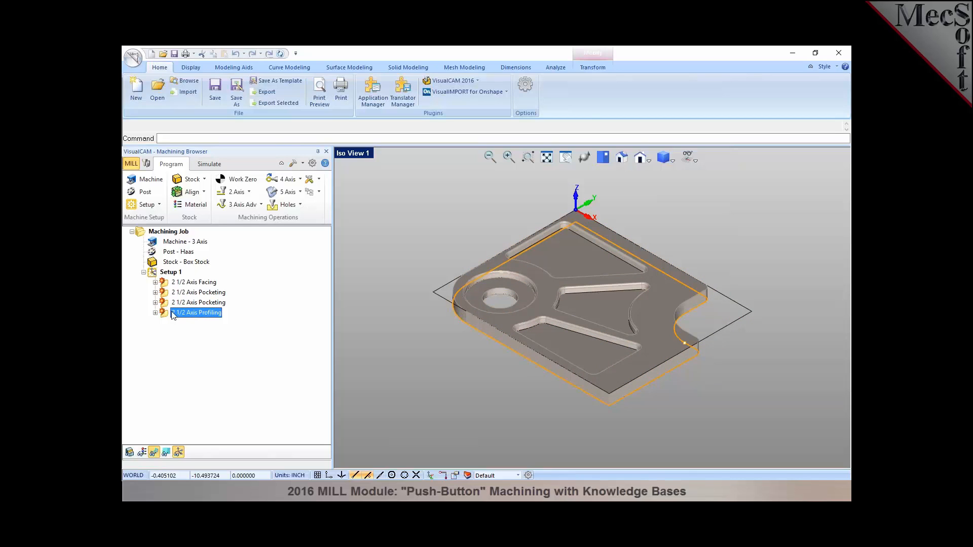
left_click(170, 273)
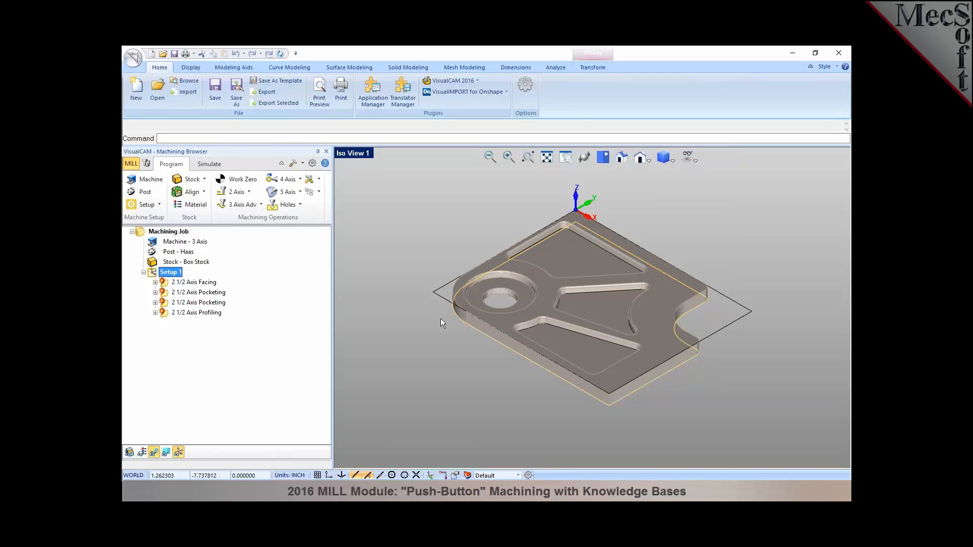
left_click(441, 321)
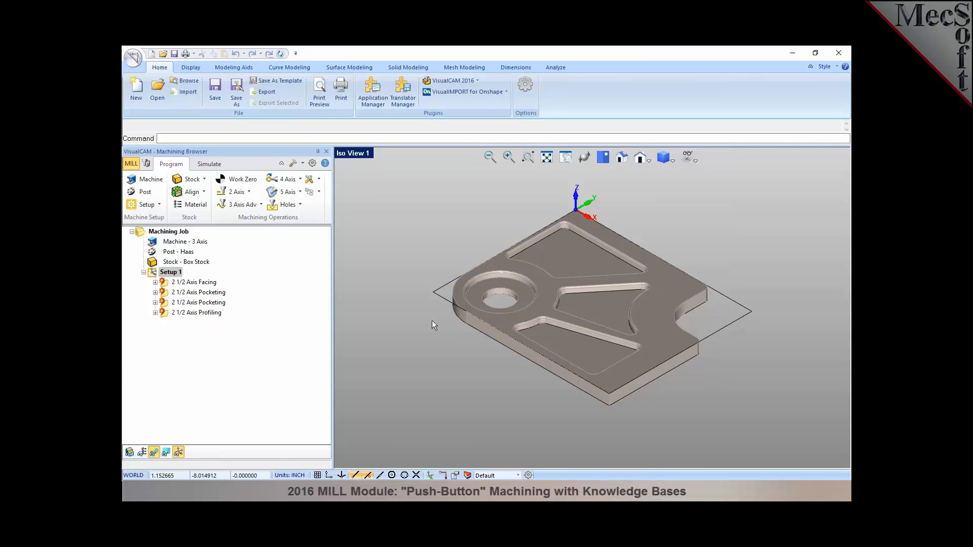
left_click(201, 284)
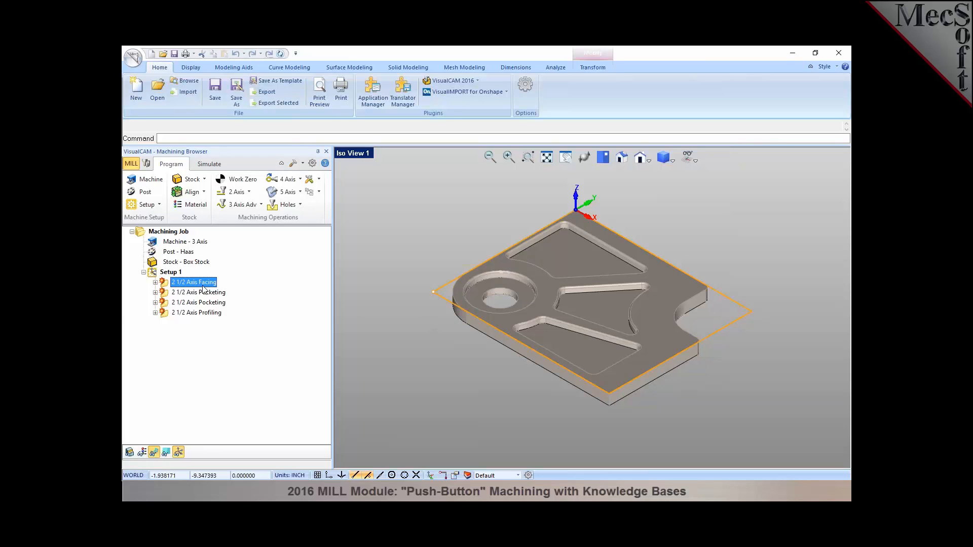
left_click(203, 293)
left_click(206, 303)
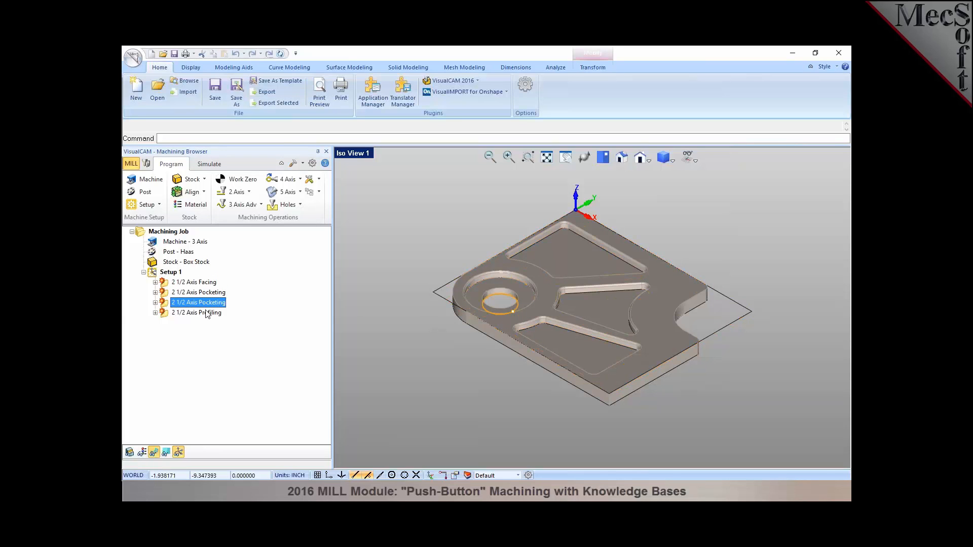
left_click(208, 313)
left_click(180, 273)
left_click(184, 285)
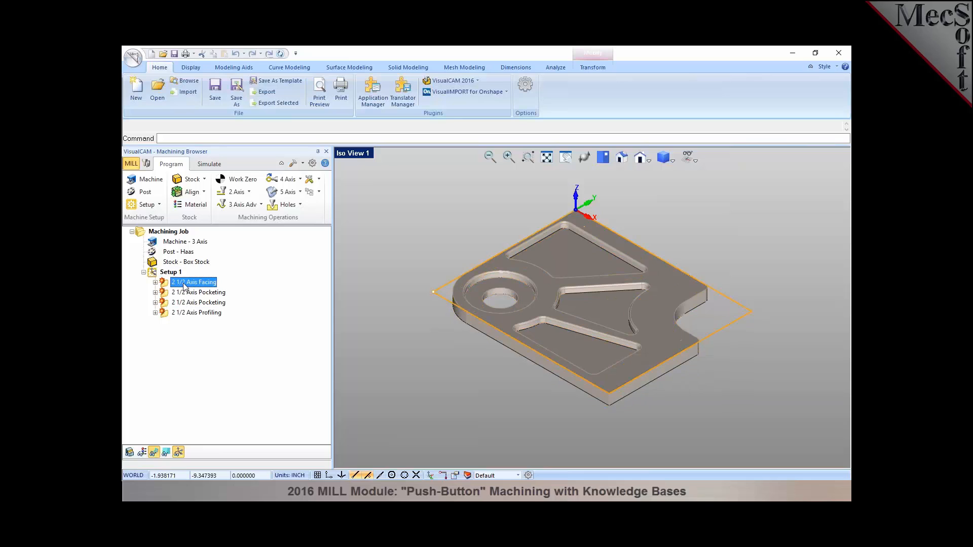
left_click(189, 294)
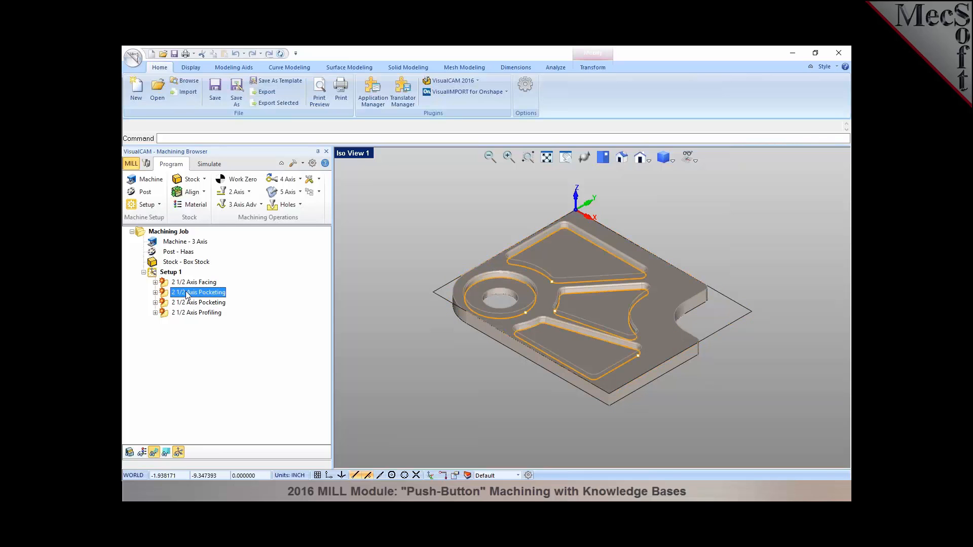
left_click(189, 303)
left_click(193, 313)
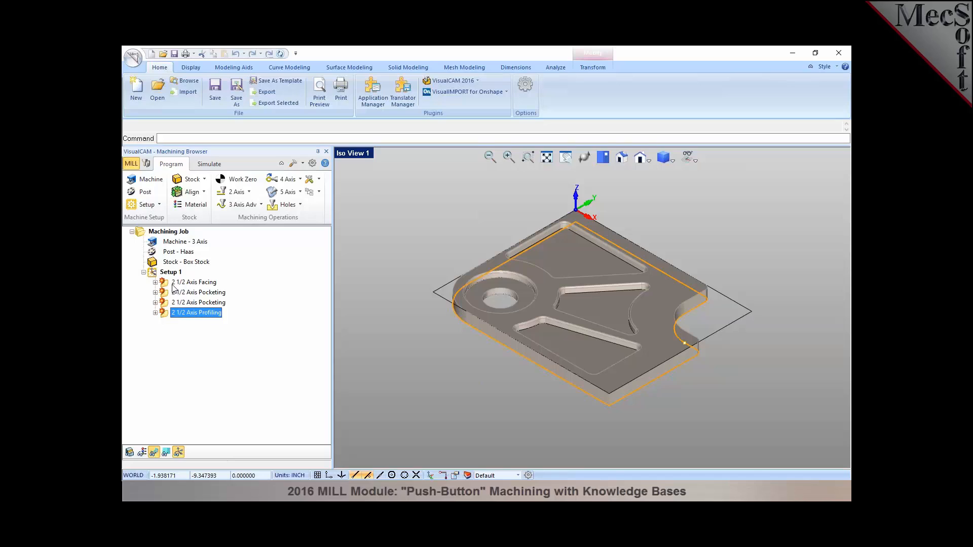
Delete Setup 1 together with its four machining operations from the machining job
left_click(156, 272)
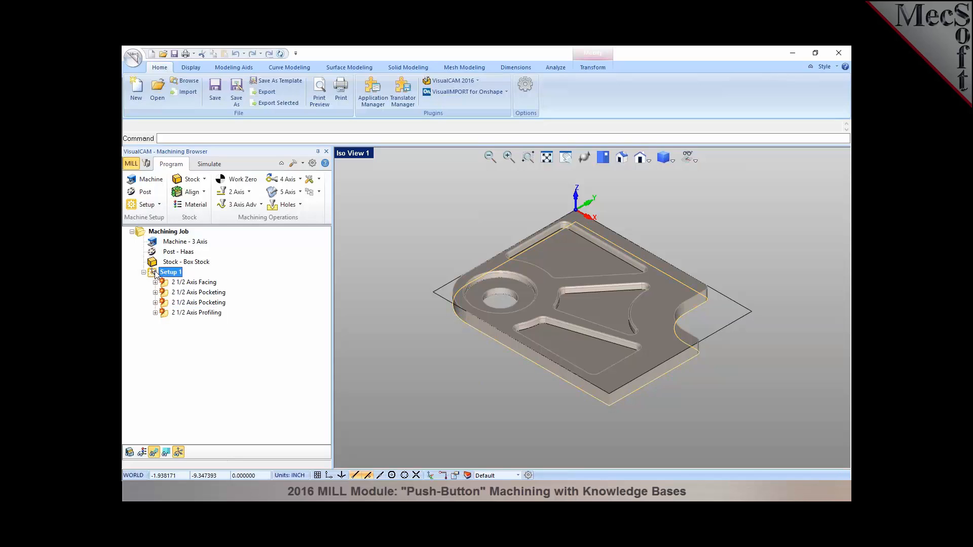
key("Delete")
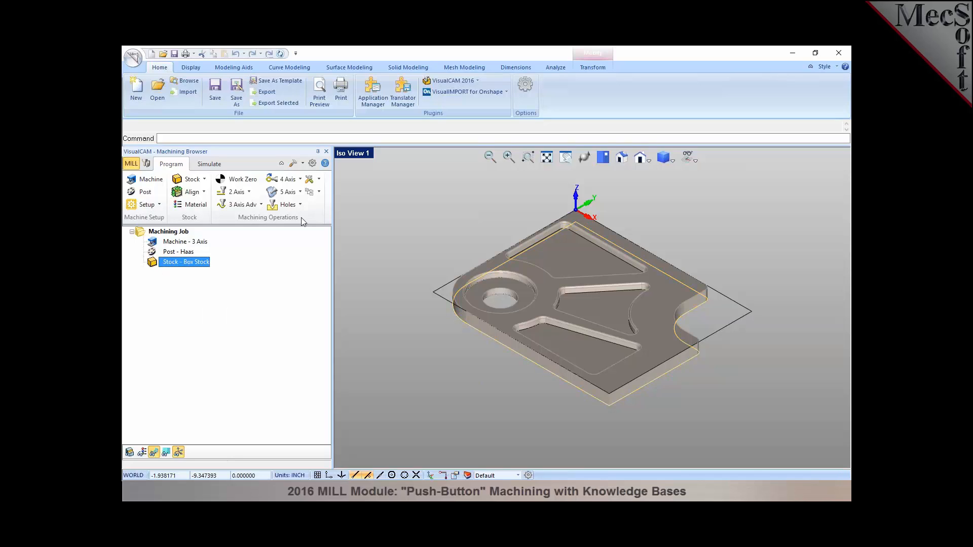
left_click(367, 209)
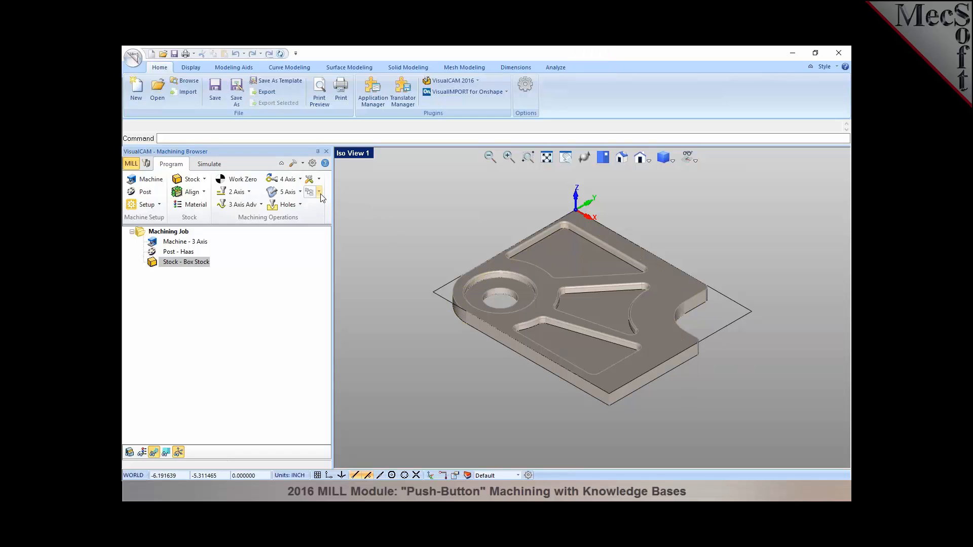
Load the machining operations from the knowledge base file 2AxisMethods.vkb, declining to set selection rules
left_click(320, 193)
left_click(317, 215)
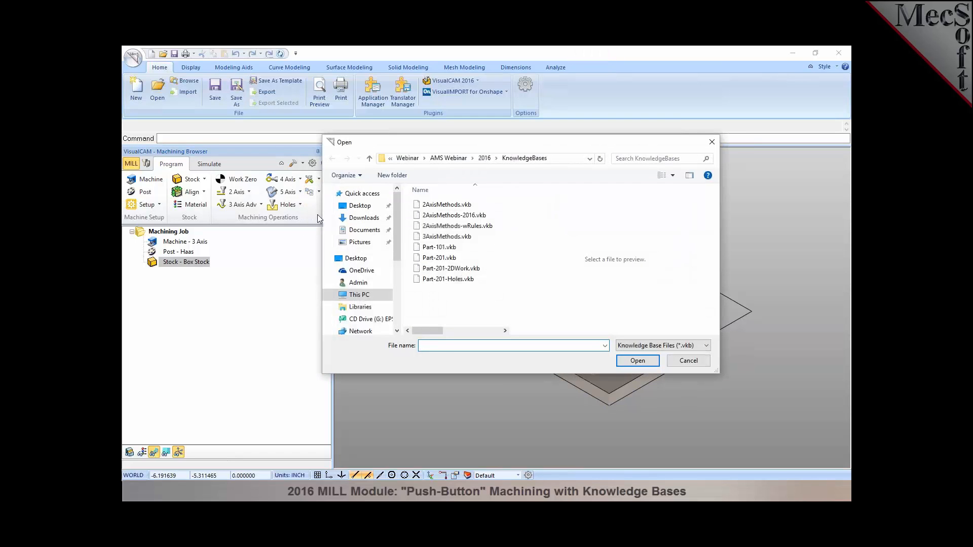
left_click(447, 205)
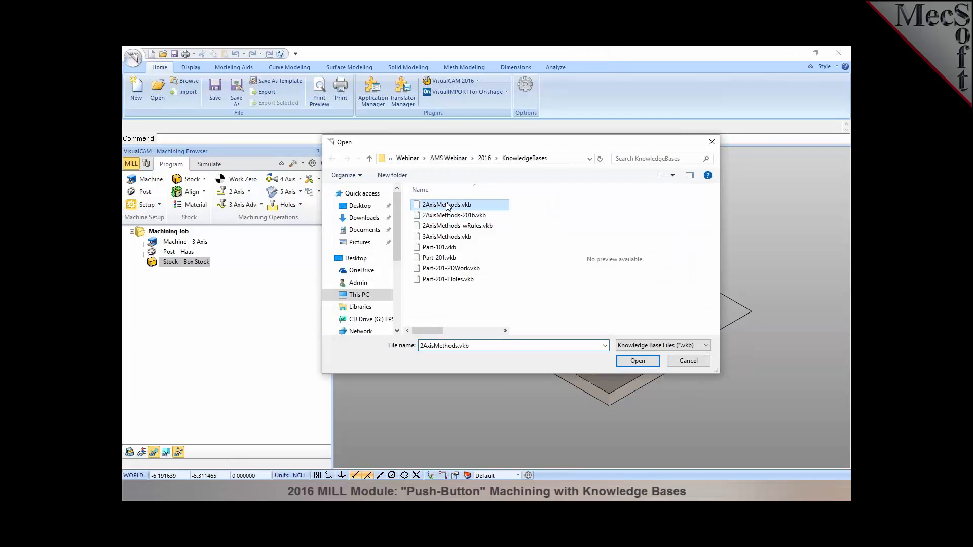
left_click(638, 360)
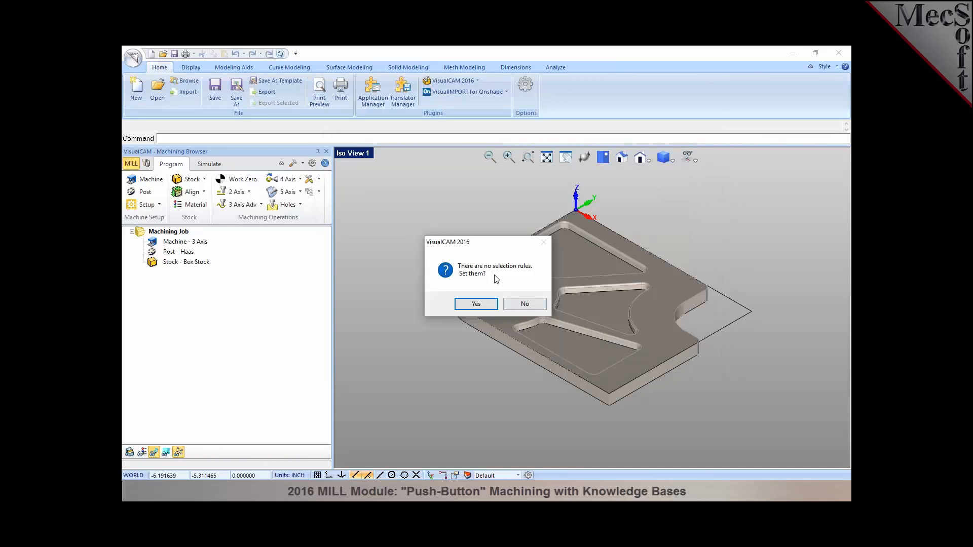
left_click_drag(481, 247, 406, 233)
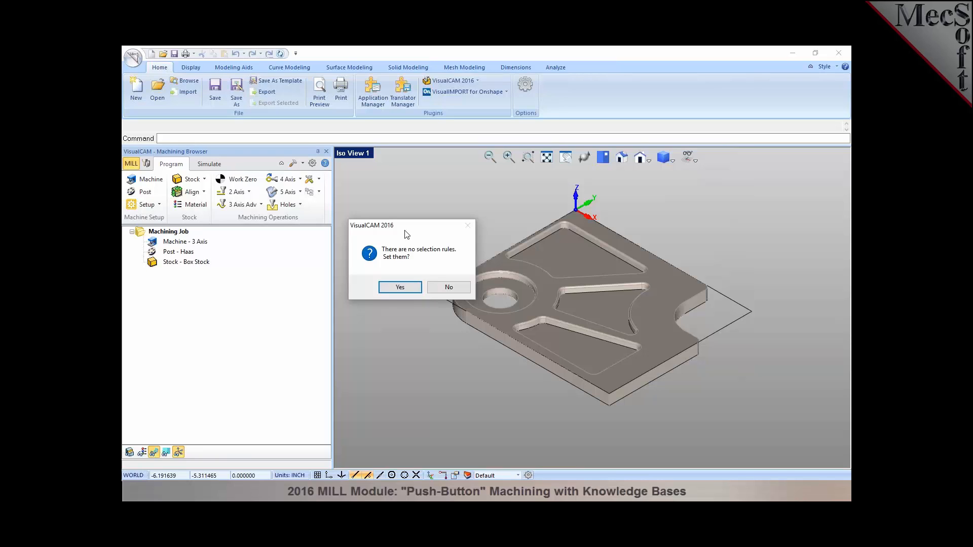
left_click(448, 287)
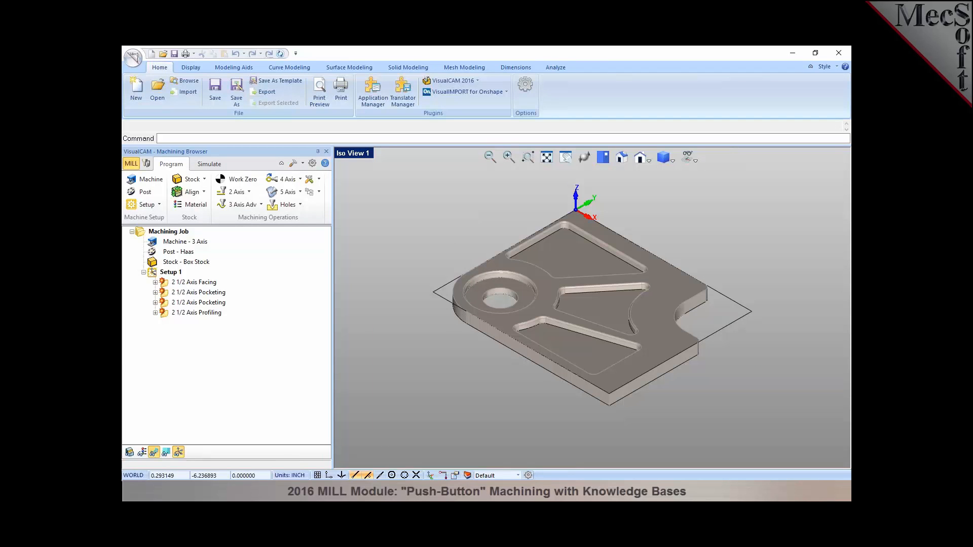
Check each newly loaded facing, pocketing and profiling operation for assigned part regions
left_click(201, 283)
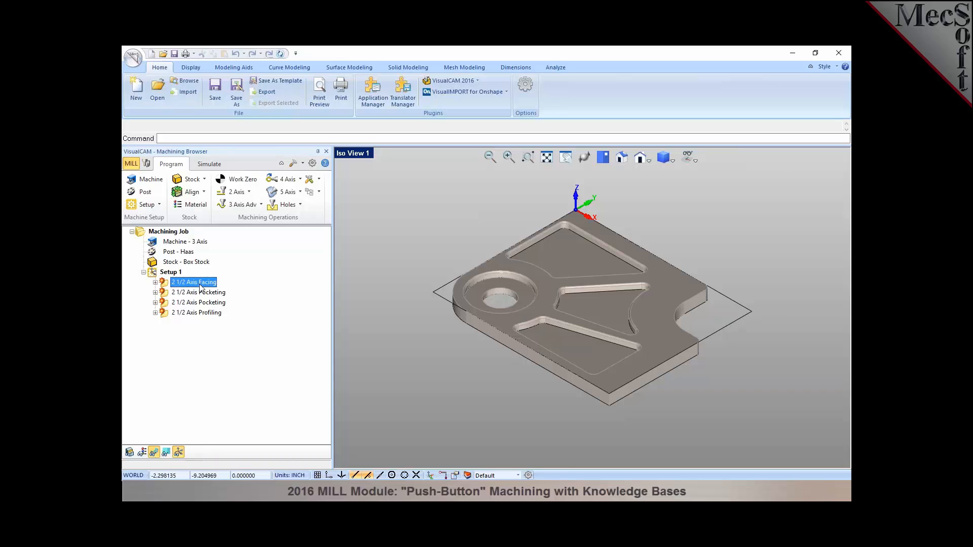
left_click(201, 294)
left_click(202, 313)
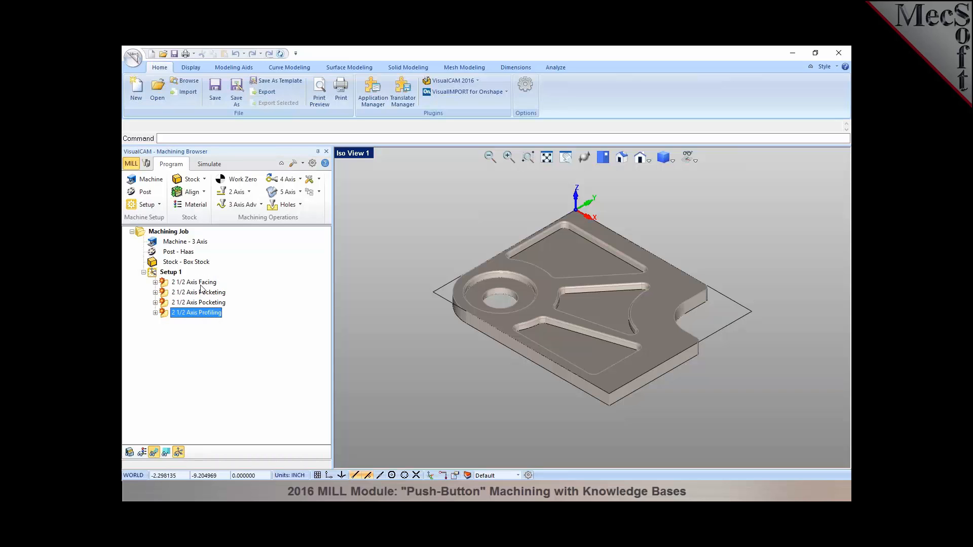
left_click(202, 285)
left_click(203, 295)
left_click(201, 304)
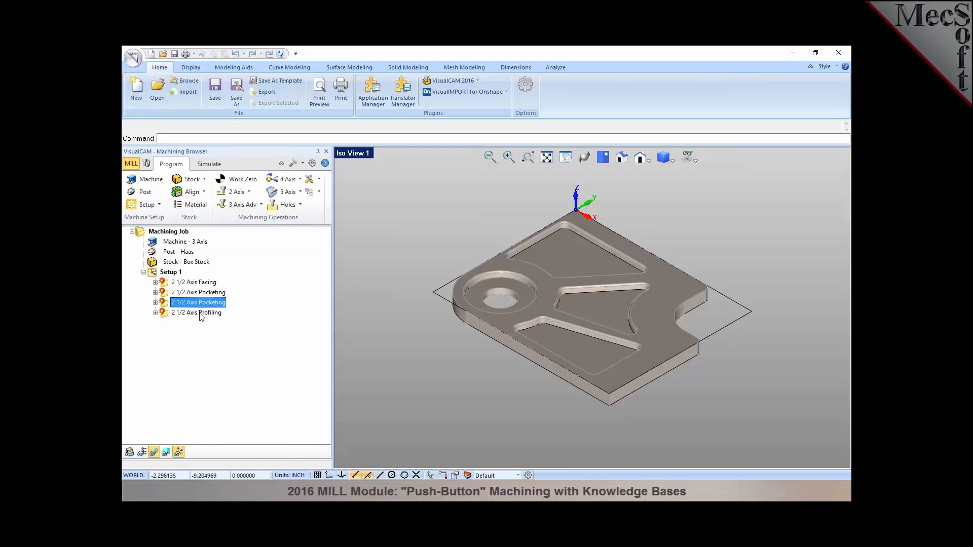
left_click(201, 313)
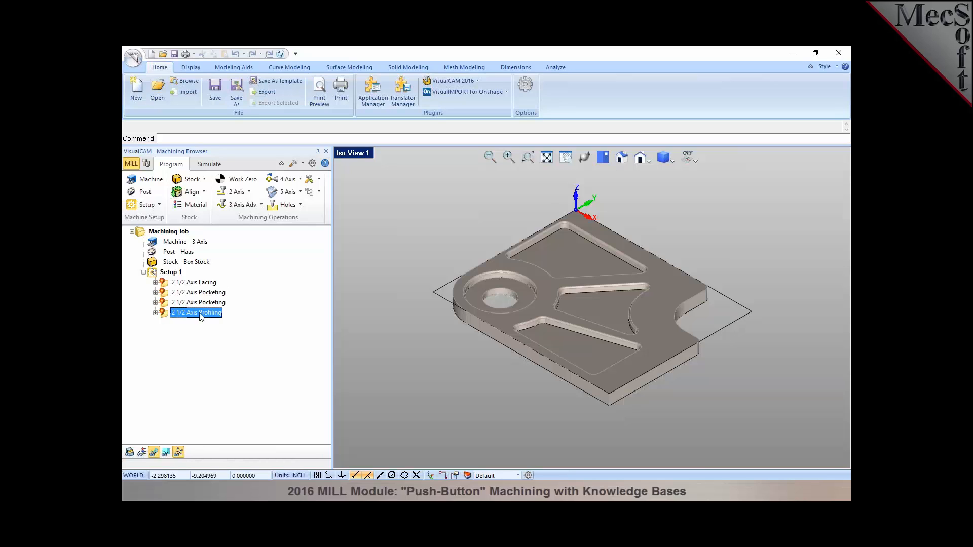
Assign the rectangular outline around the part as the machining region of the 2 1/2 Axis Facing operation
left_click(171, 284)
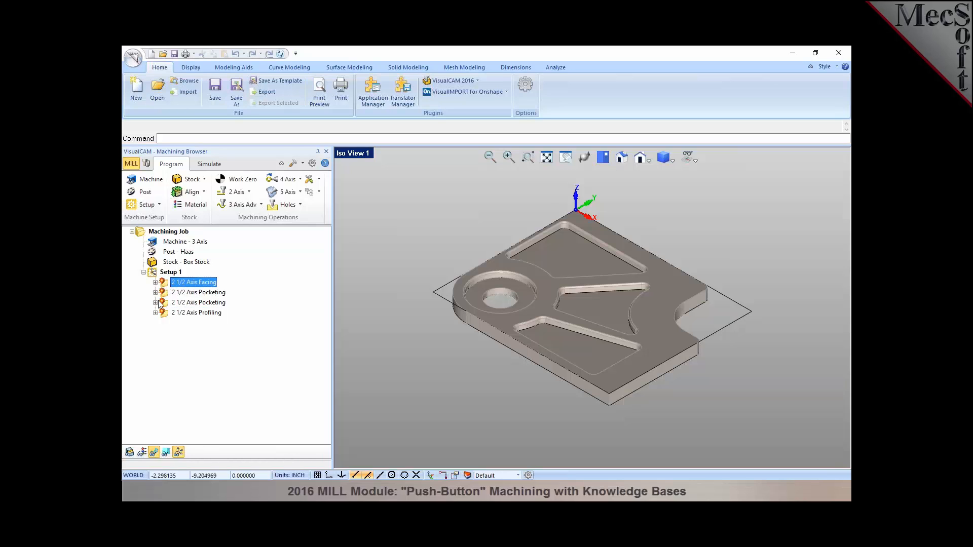
left_click(155, 282)
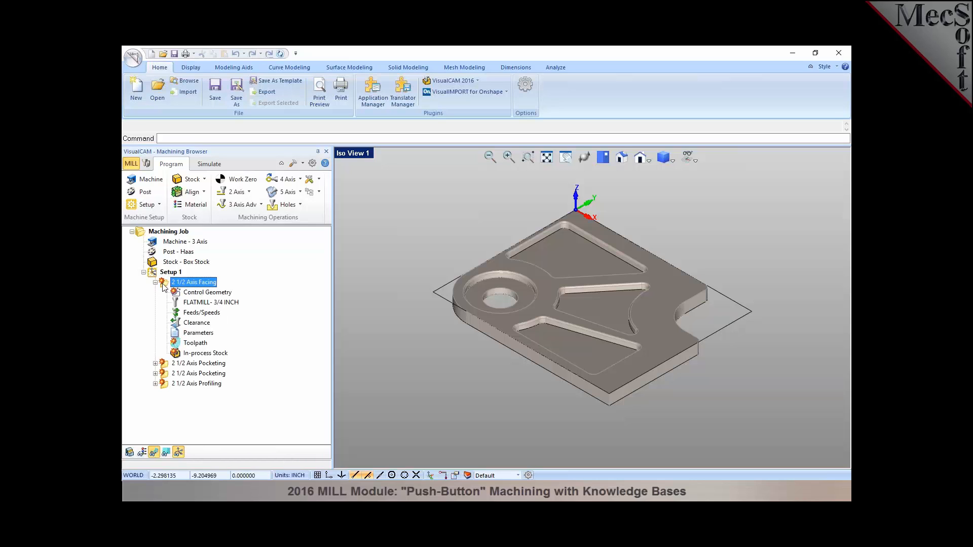
double_click(163, 283)
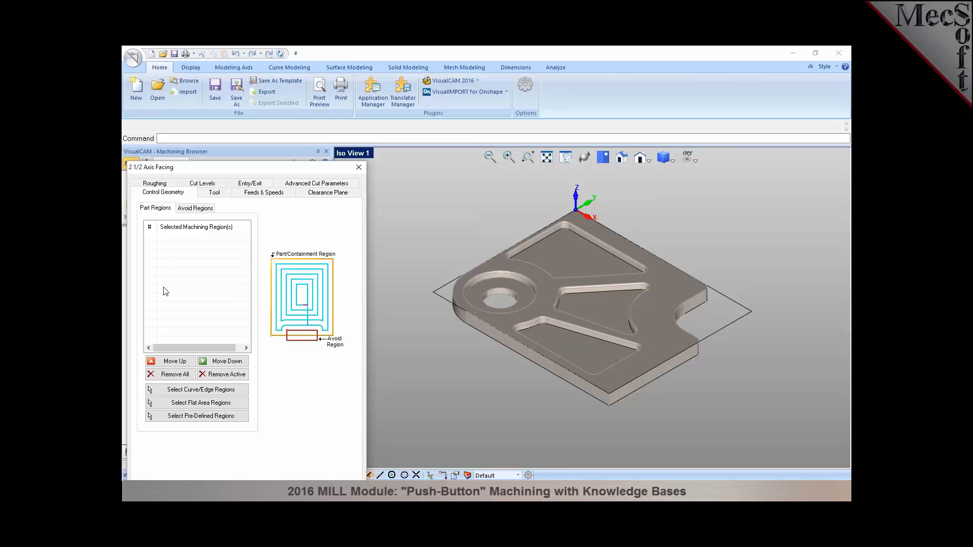
left_click(175, 392)
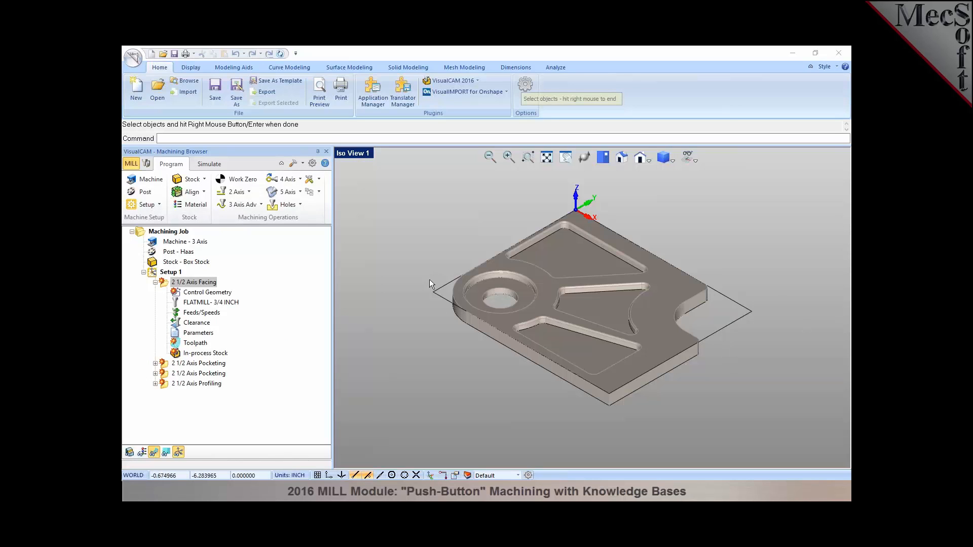
left_click(440, 288)
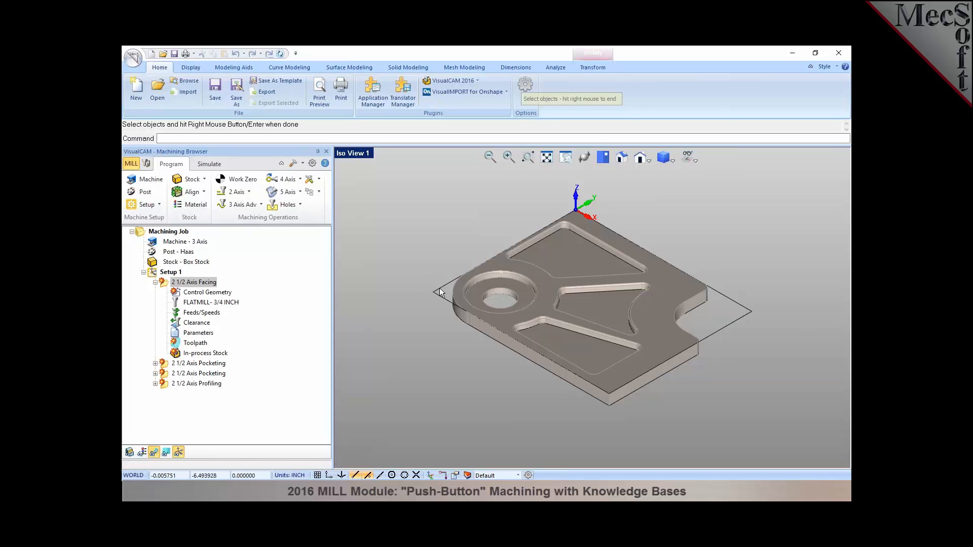
right_click(438, 288)
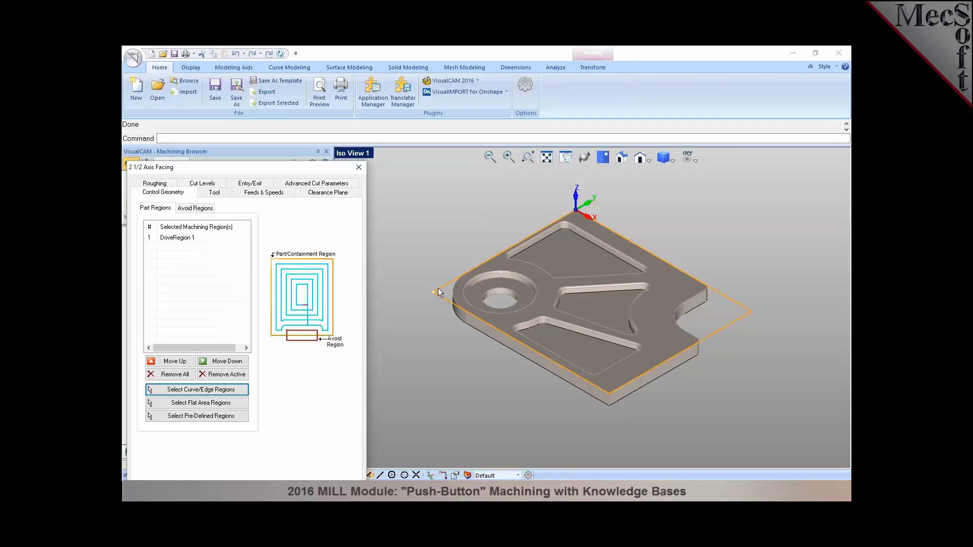
left_click_drag(314, 166, 325, 101)
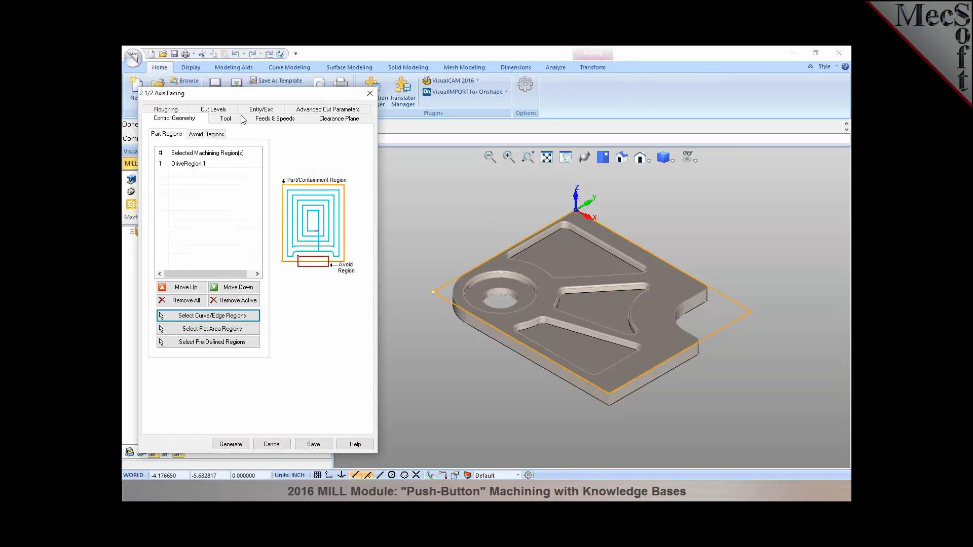
Review the facing operation's tool, feeds and speeds, clearance plane, roughing and cut level settings, and generate its toolpath
left_click(226, 120)
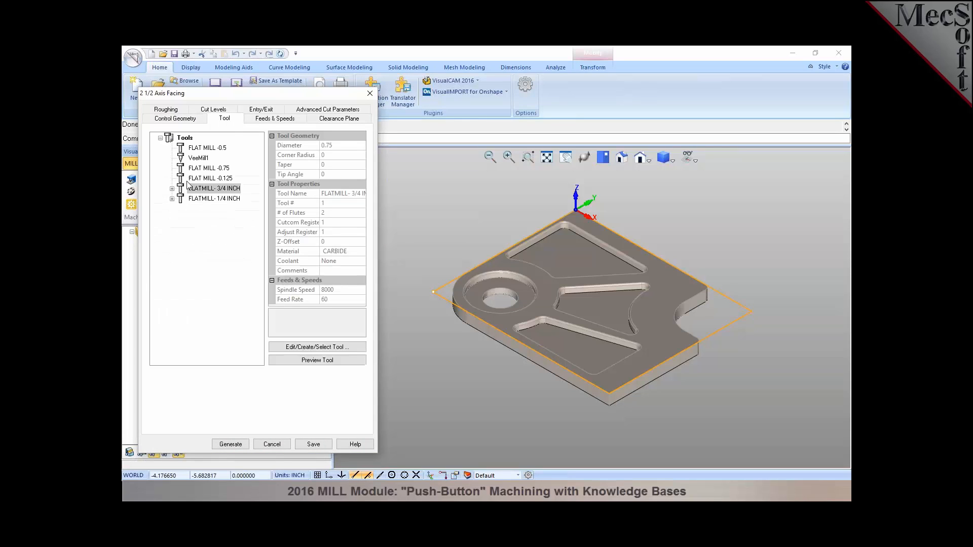
left_click(289, 120)
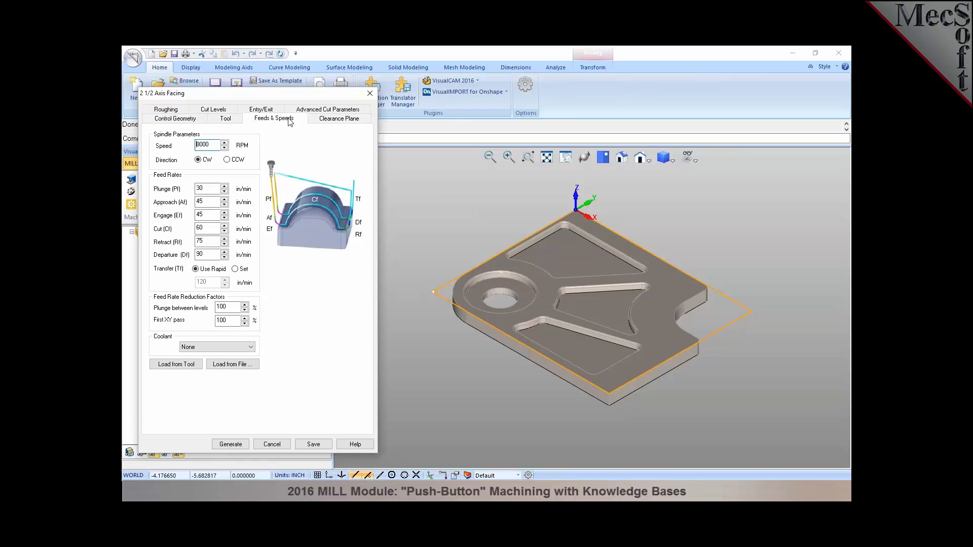
left_click(328, 118)
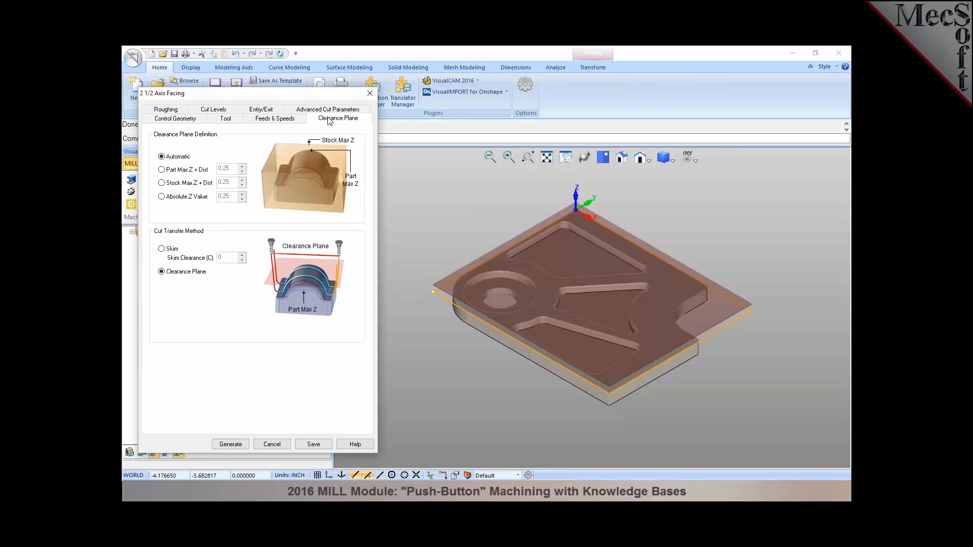
left_click(174, 111)
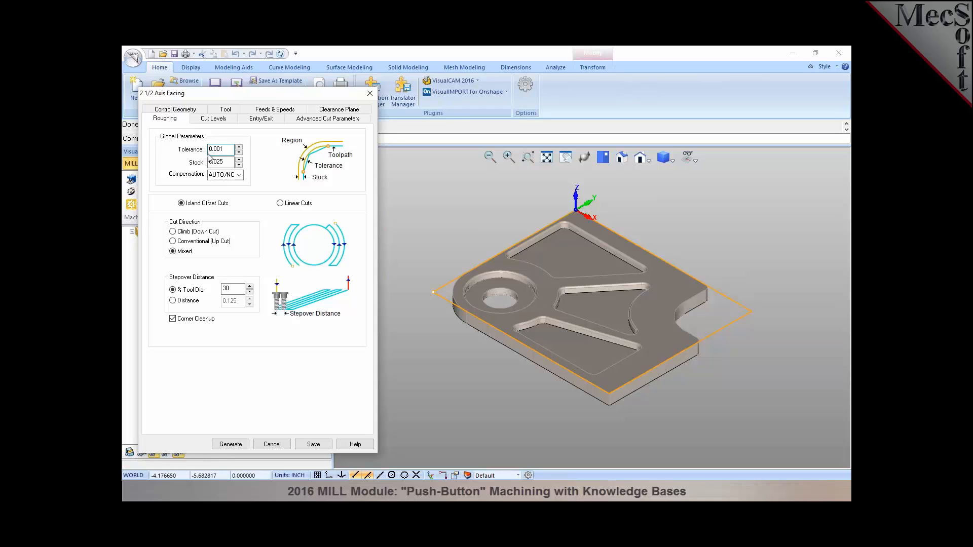
left_click(209, 122)
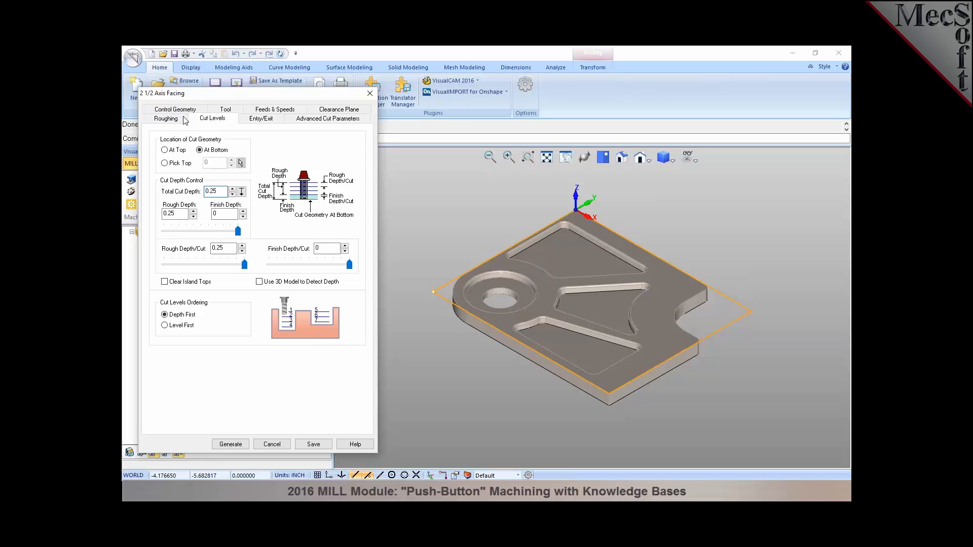
left_click(231, 444)
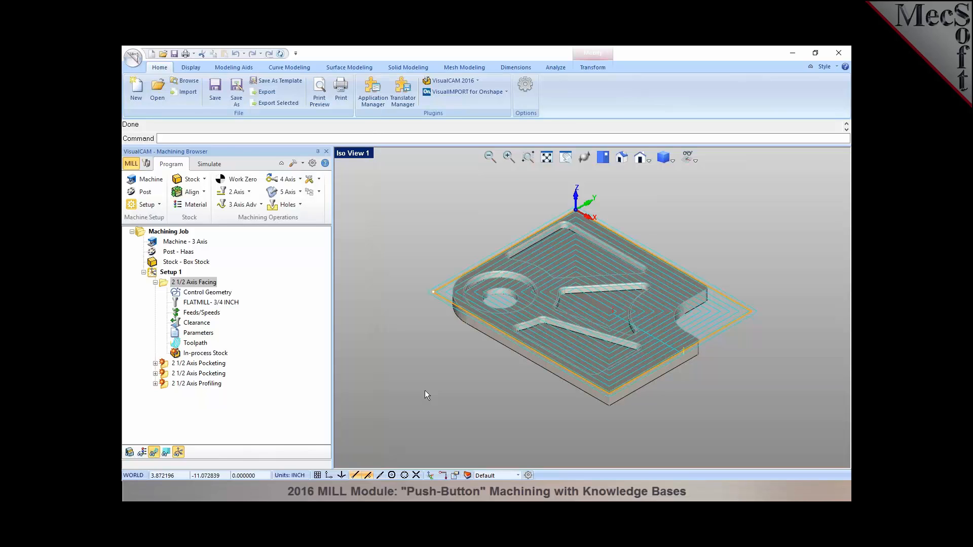
Assign the three angular pocket outlines and the large circular recess as regions of the first 2 1/2 Axis Pocketing operation and generate its toolpath
left_click(167, 365)
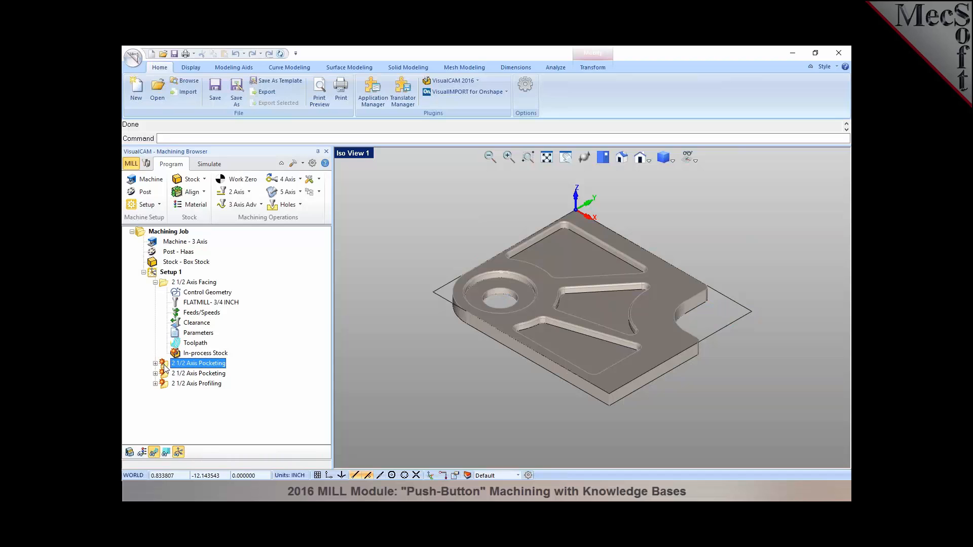
double_click(164, 365)
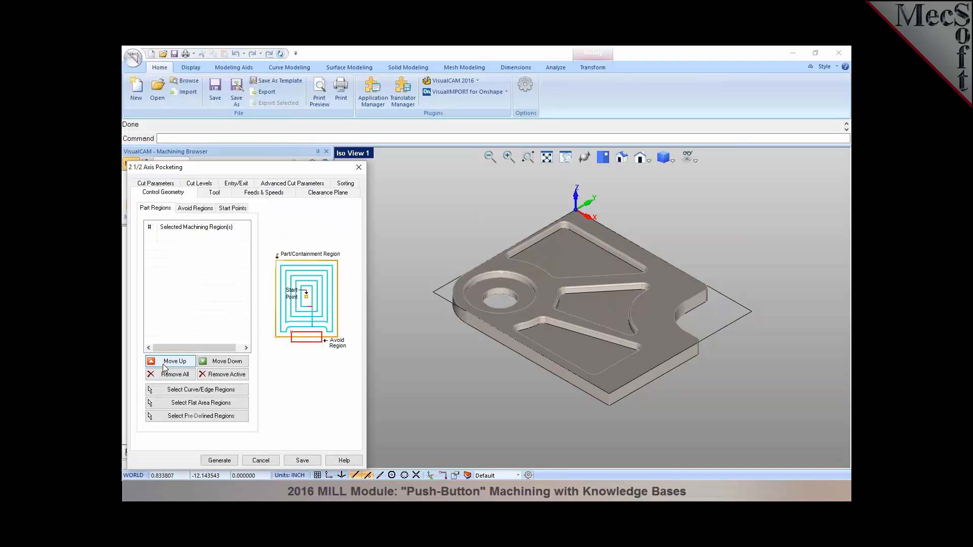
left_click(185, 391)
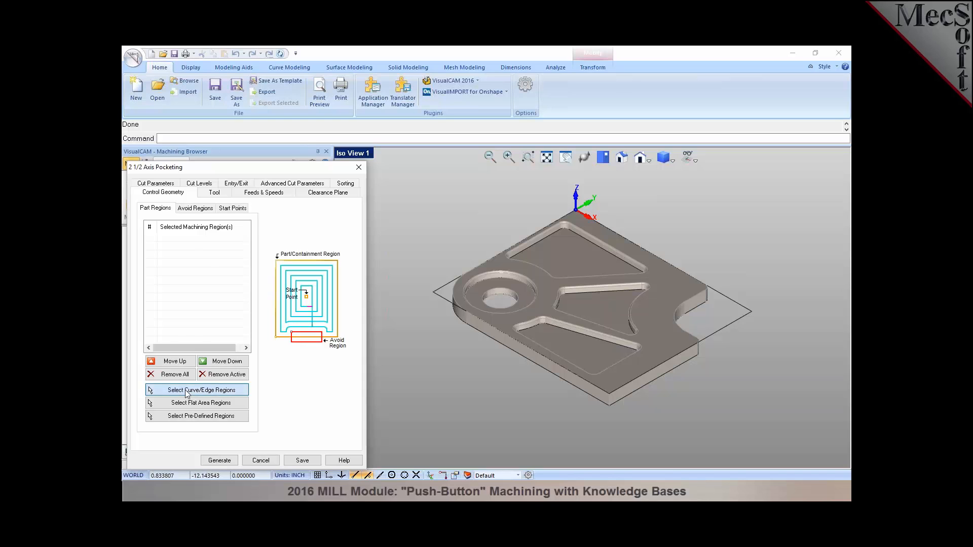
left_click(533, 245)
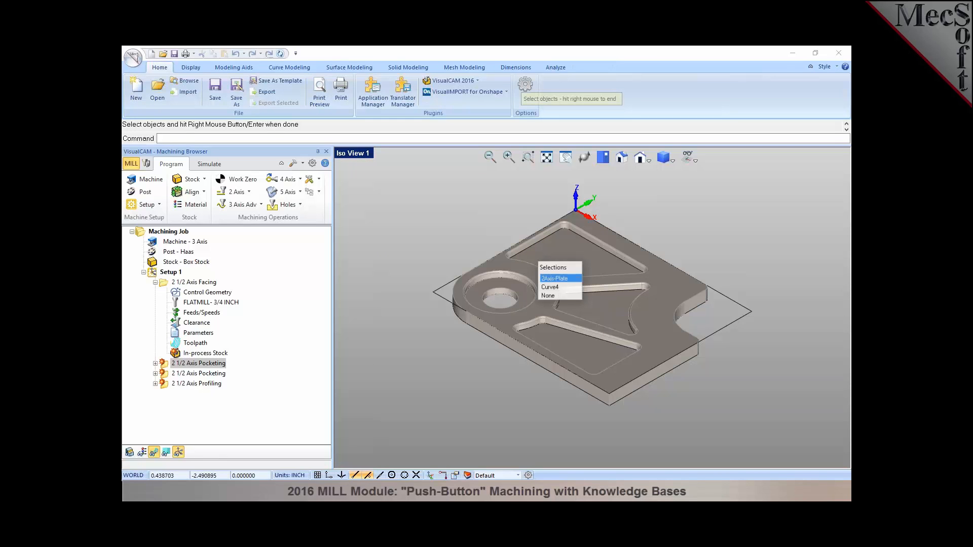
left_click(549, 287)
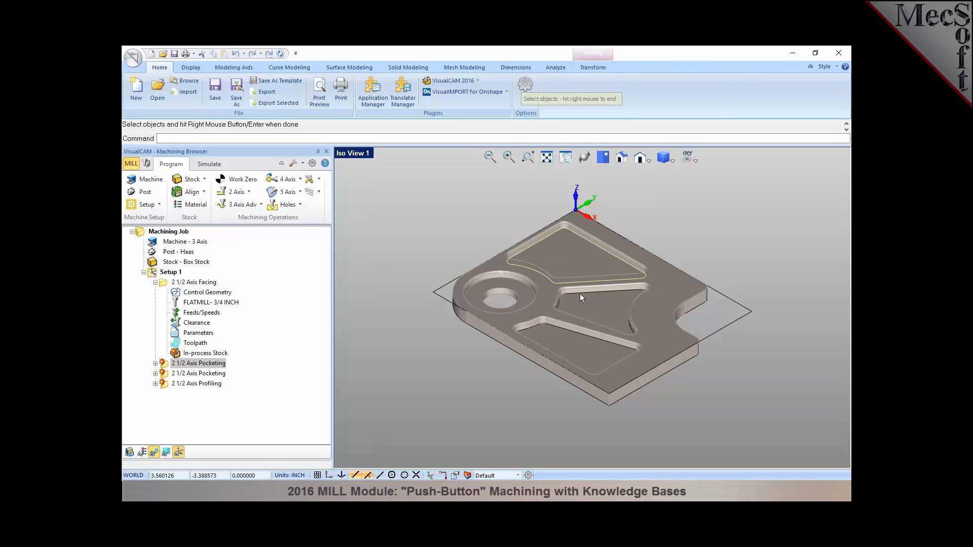
left_click(581, 293)
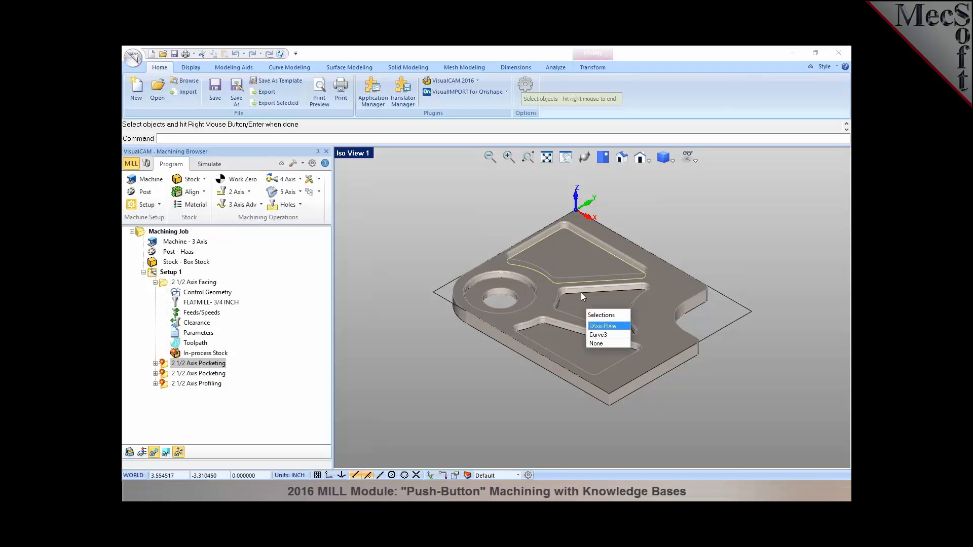
left_click(599, 335)
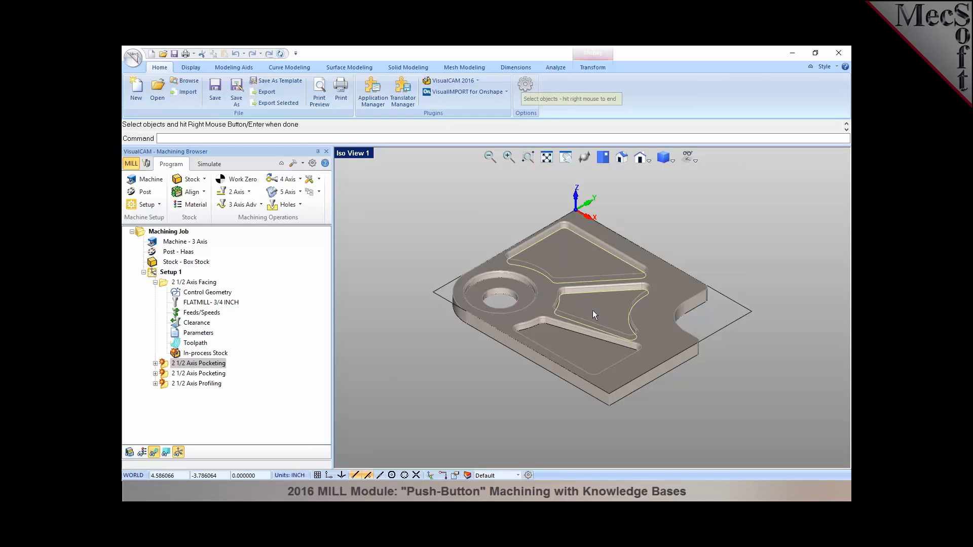
left_click(559, 330)
left_click(580, 359)
left_click(503, 277)
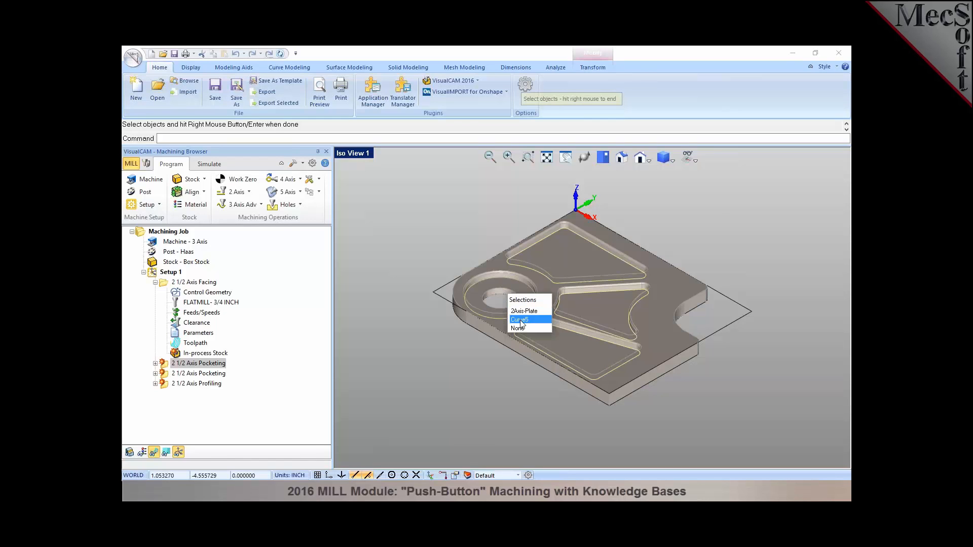
left_click(520, 320)
right_click(711, 385)
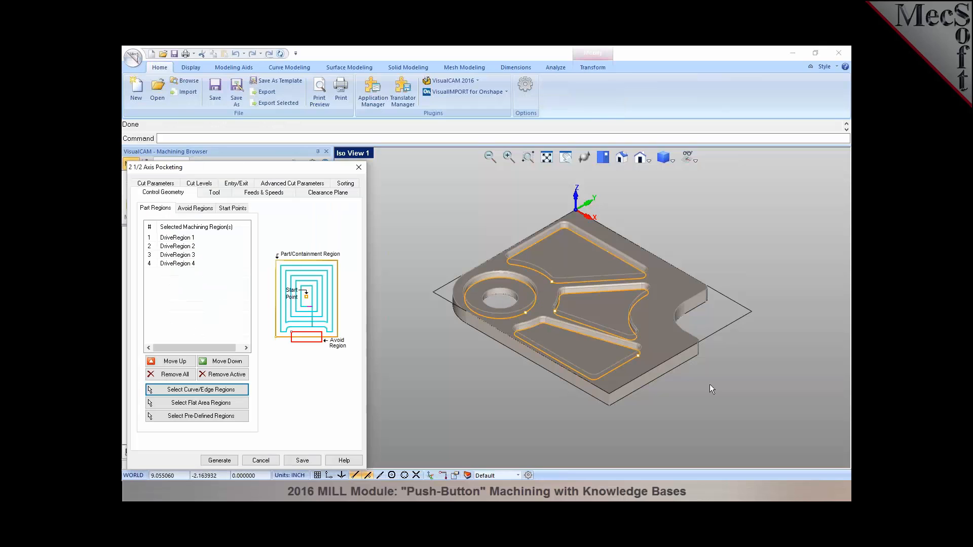
left_click(223, 460)
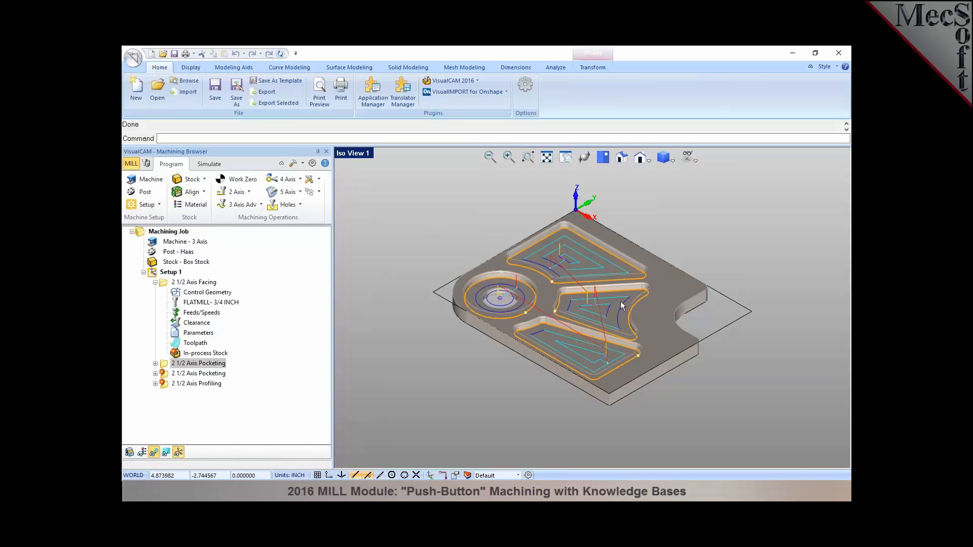
scroll(622, 304, "up", 1)
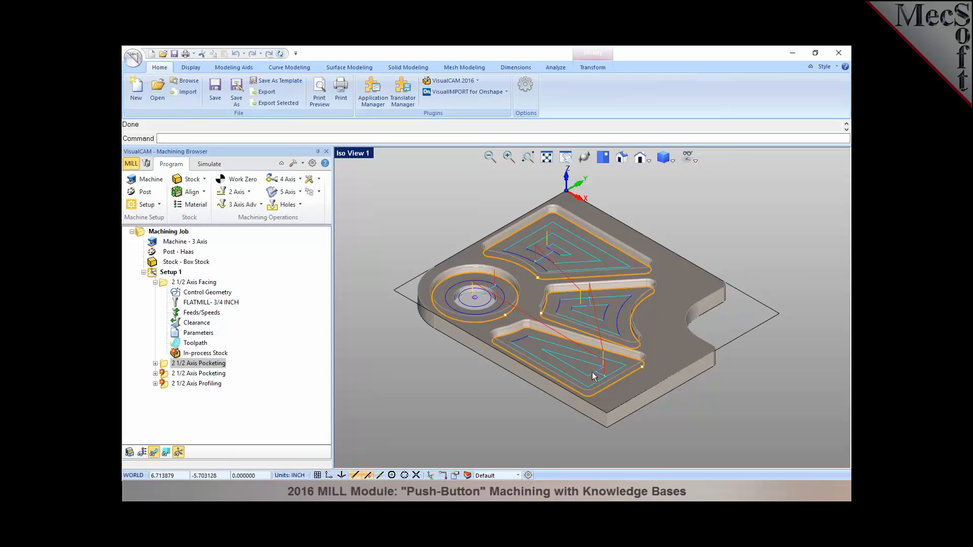
Review the cut levels of the first 2 1/2 Axis Pocketing operation and regenerate its toolpath
left_click(155, 282)
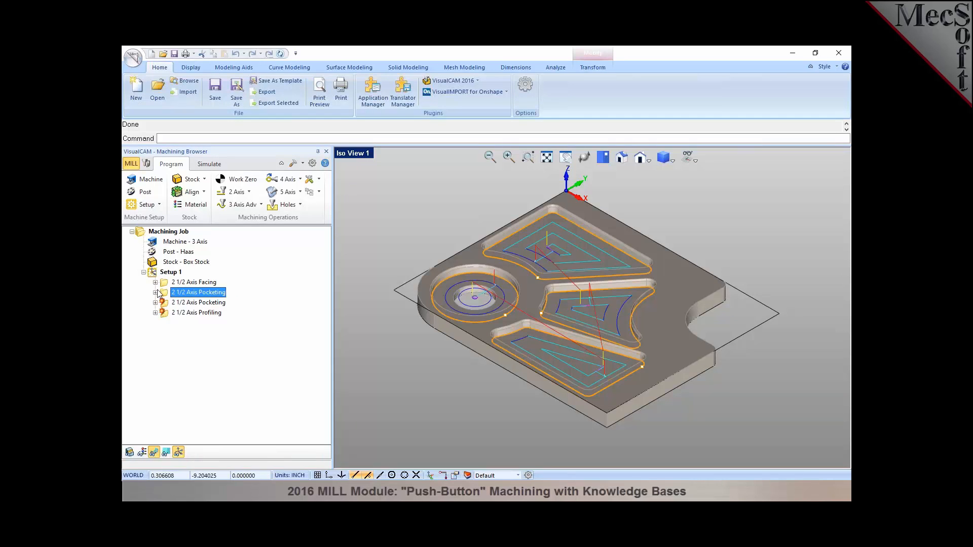
double_click(164, 296)
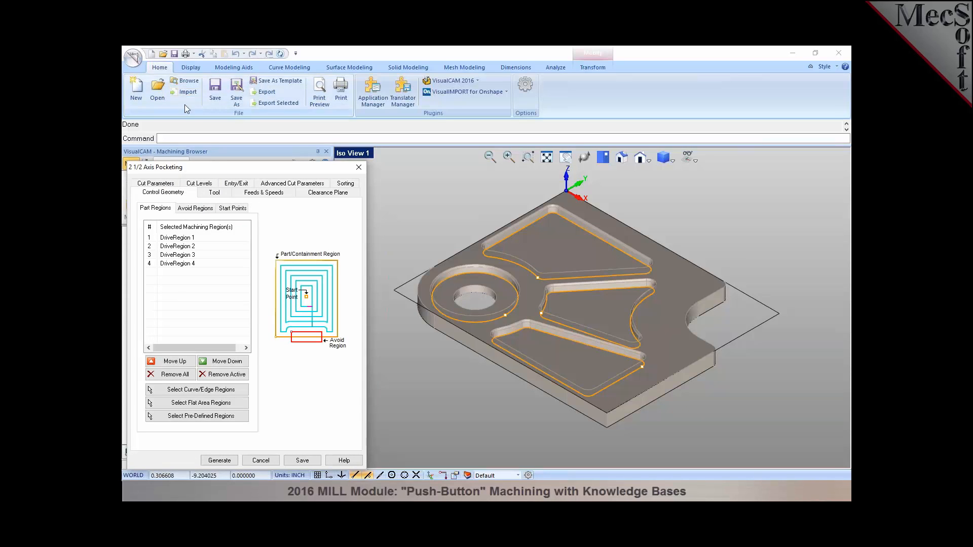
left_click_drag(224, 166, 252, 122)
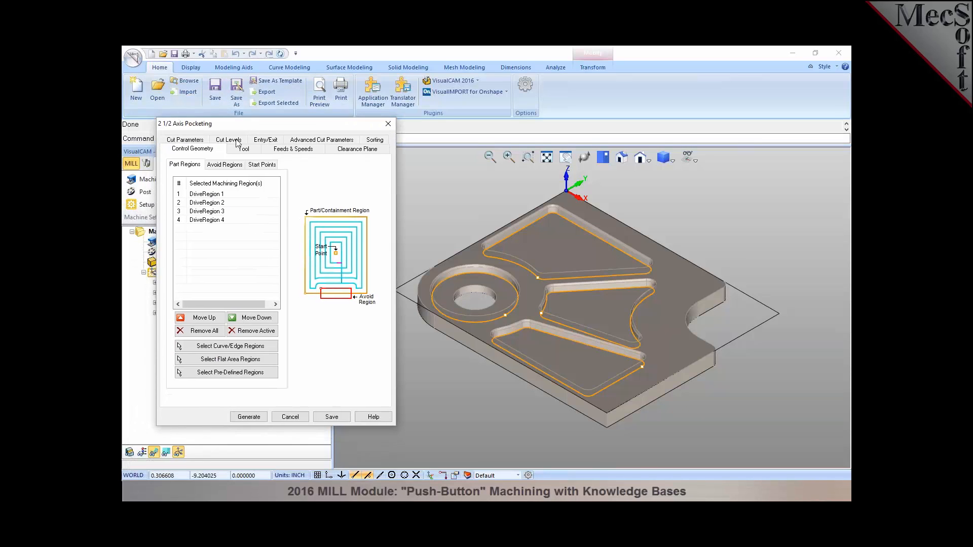
left_click(236, 140)
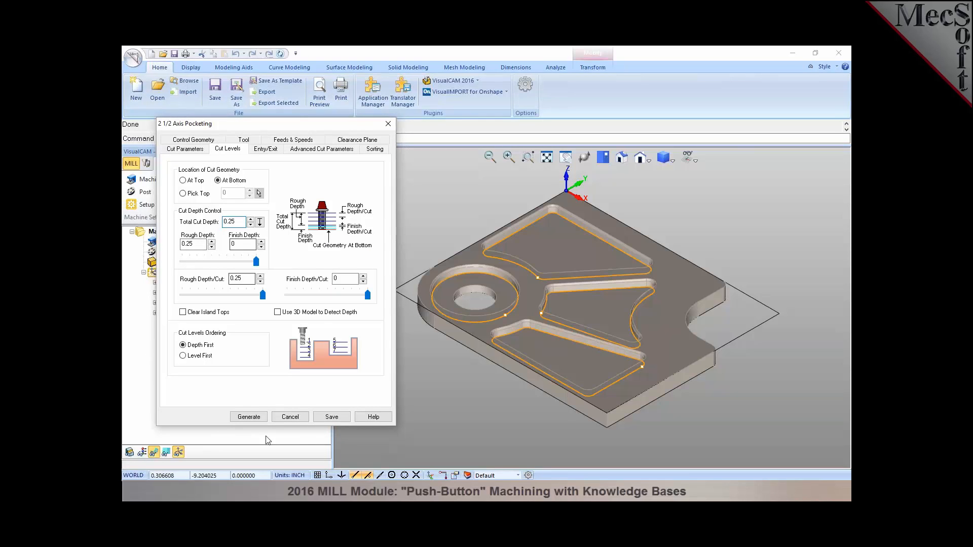
left_click(249, 417)
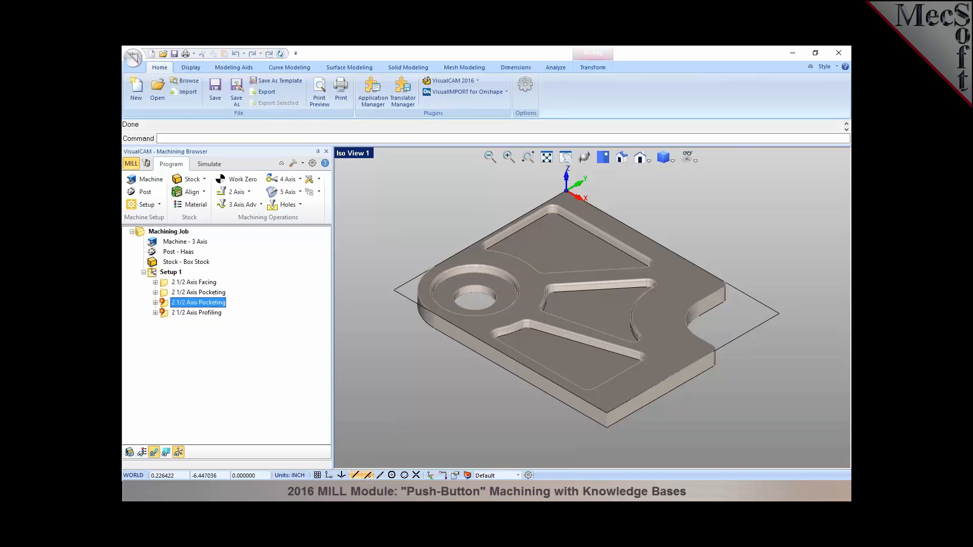
Assign the through hole's bottom circle as the region of the second 2 1/2 Axis Pocketing operation and generate its toolpath
double_click(166, 302)
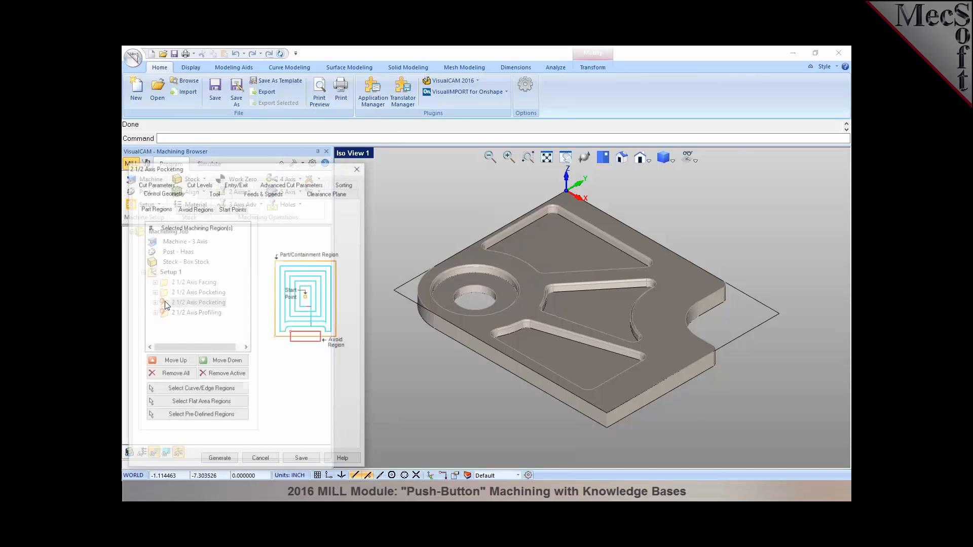
left_click(188, 390)
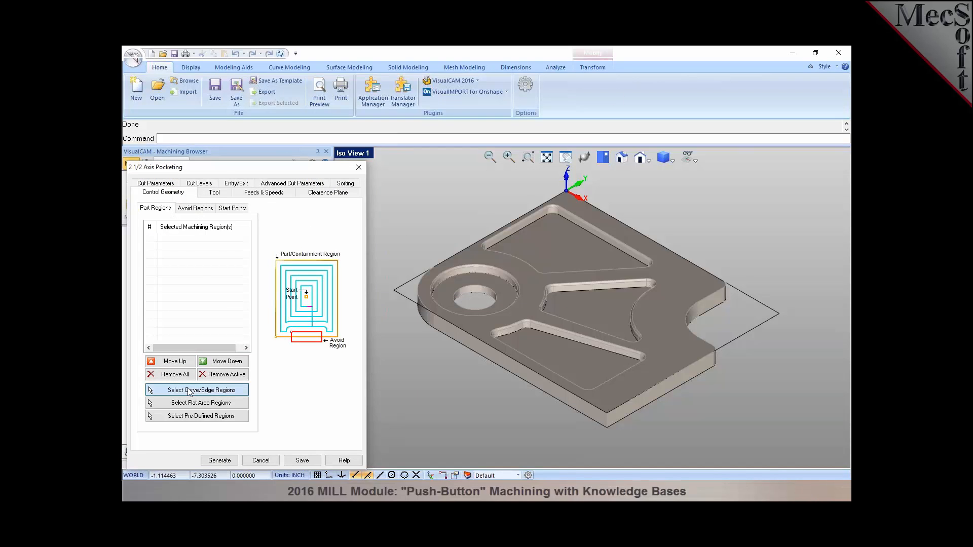
left_click(470, 294)
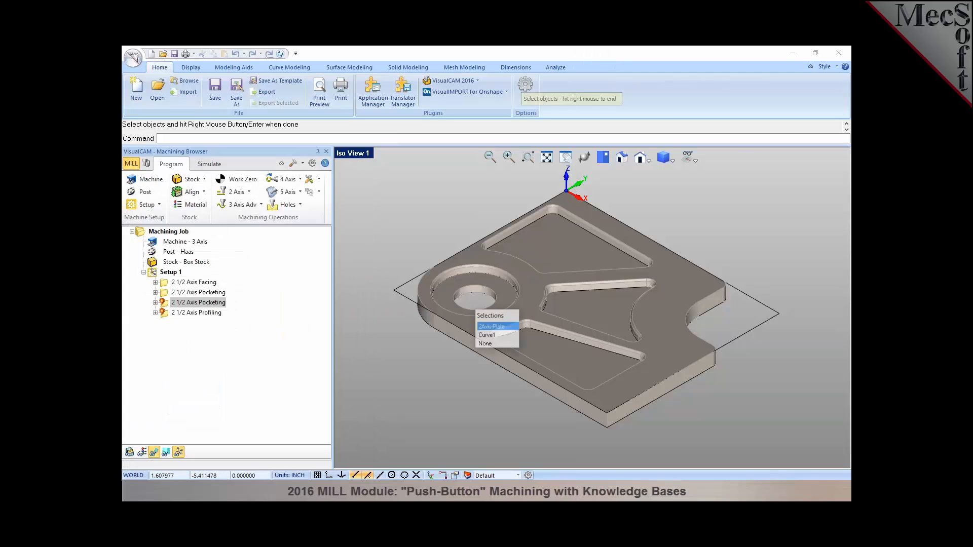
left_click(485, 335)
right_click(424, 365)
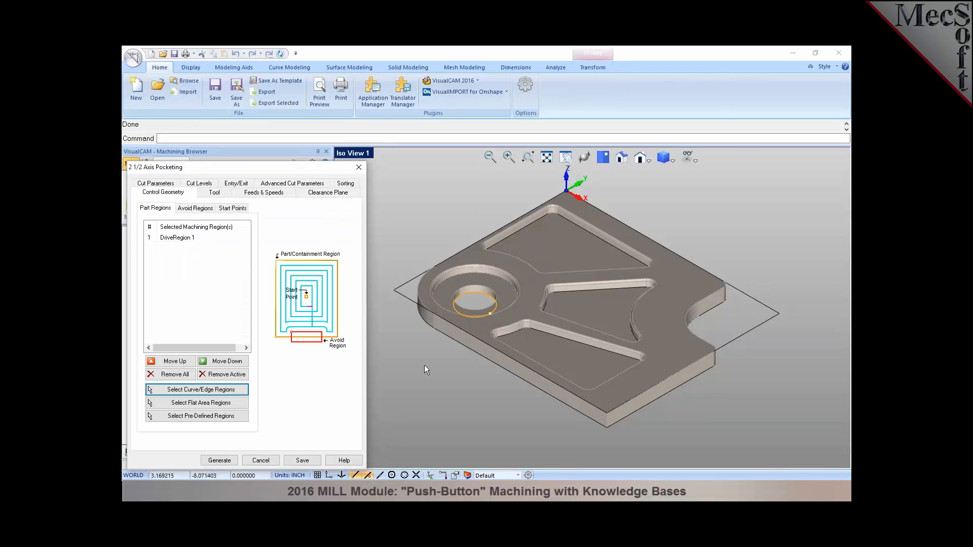
left_click(219, 460)
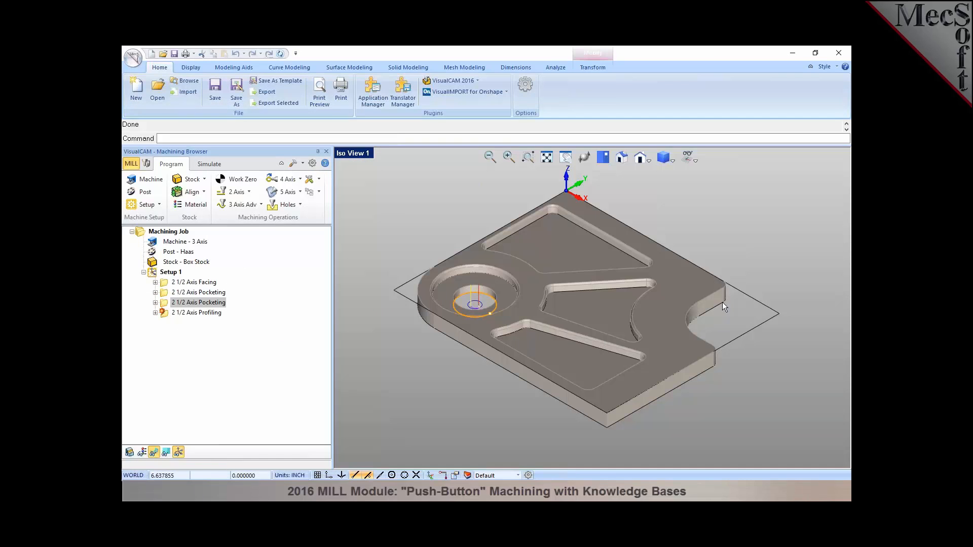
Assign the plate's outer bottom contour as the region of the 2 1/2 Axis Profiling operation and generate its toolpath
double_click(169, 313)
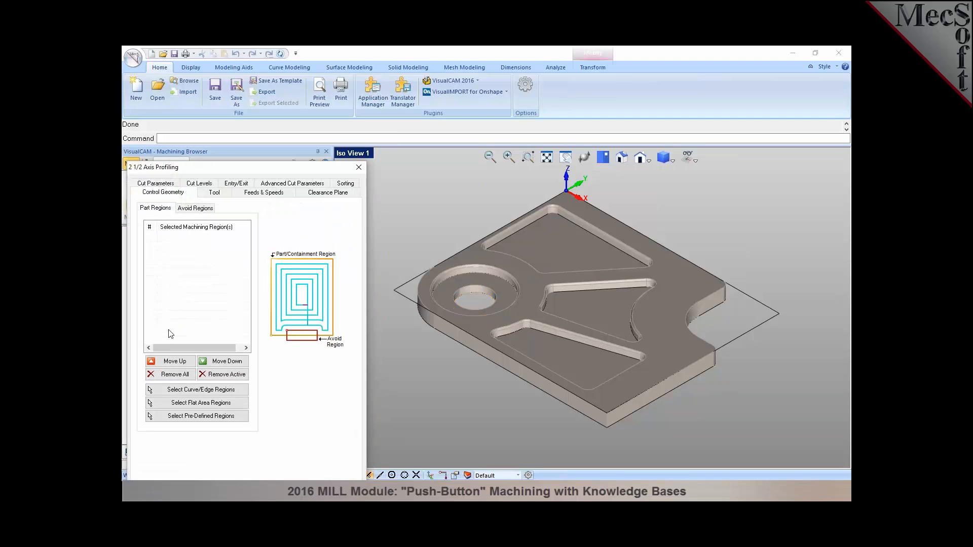
left_click(187, 392)
left_click(614, 428)
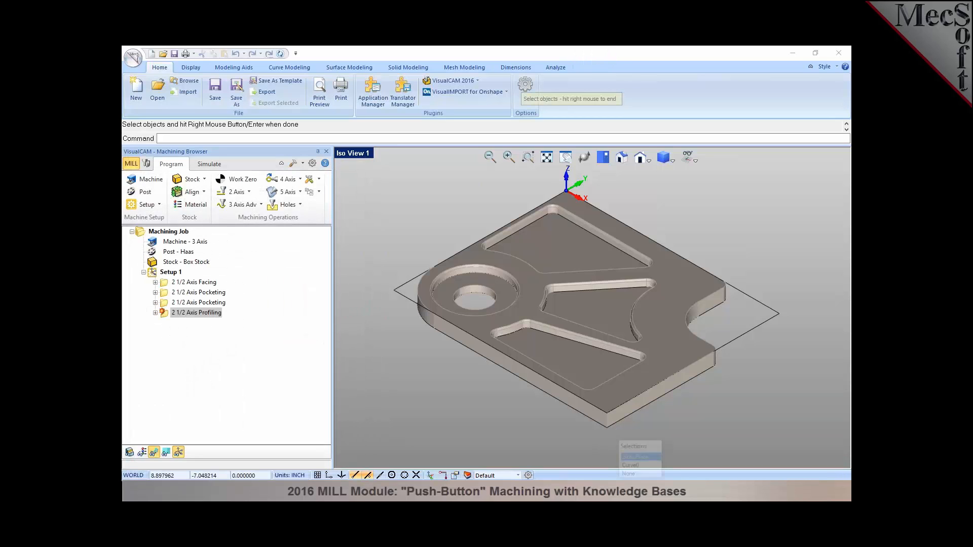
left_click(639, 461)
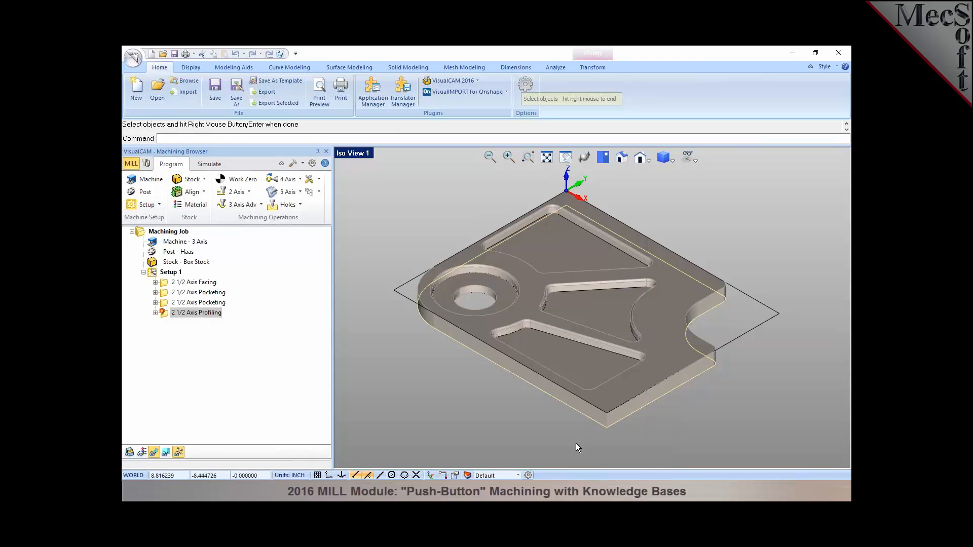
right_click(576, 443)
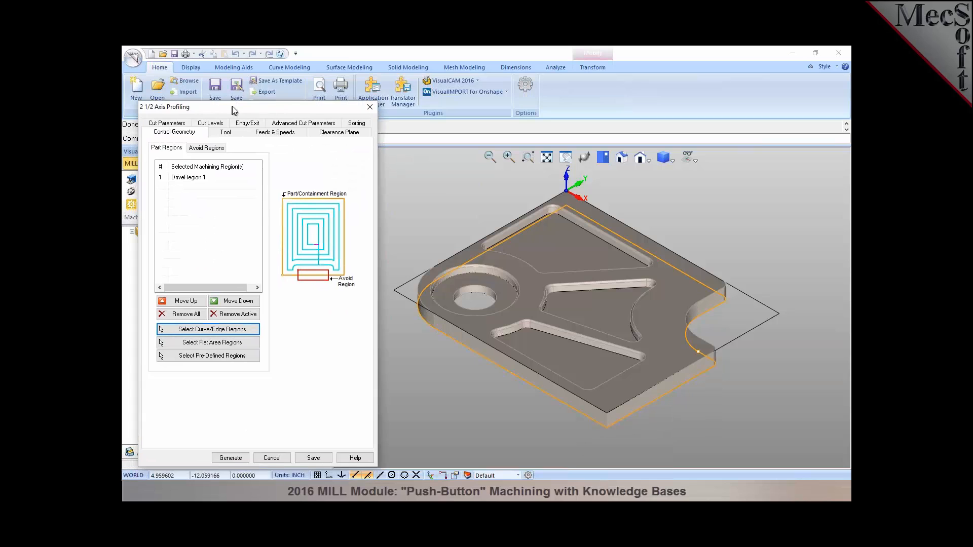
left_click(226, 476)
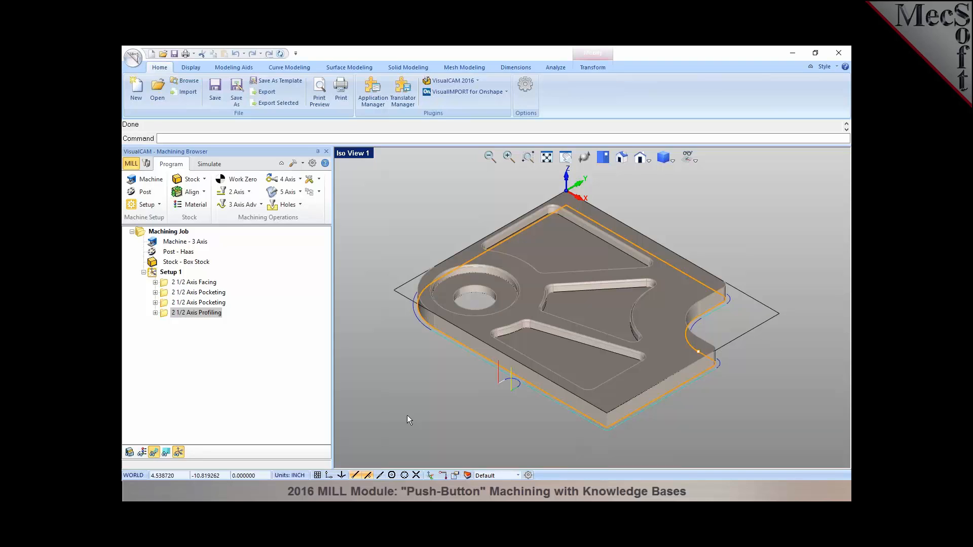
left_click(248, 192)
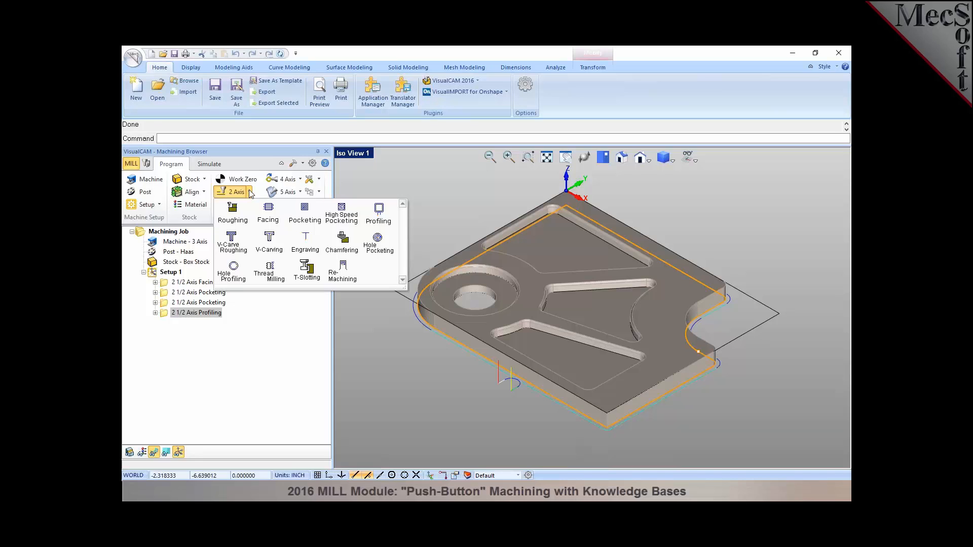
left_click(270, 363)
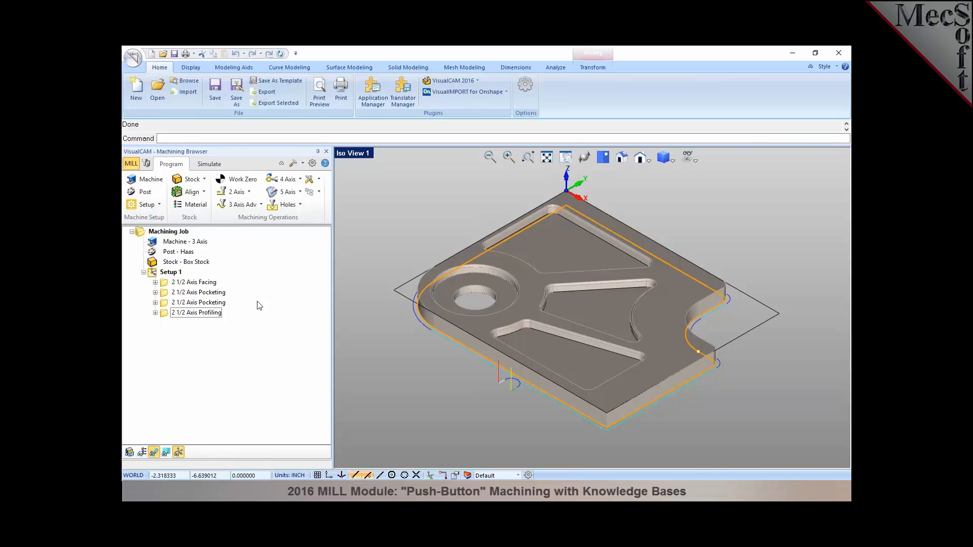
Show the Machining Objects browser in VisualCAD, SOLIDWORKS and Rhinoceros, enlarging its pane in SOLIDWORKS
left_click(149, 167)
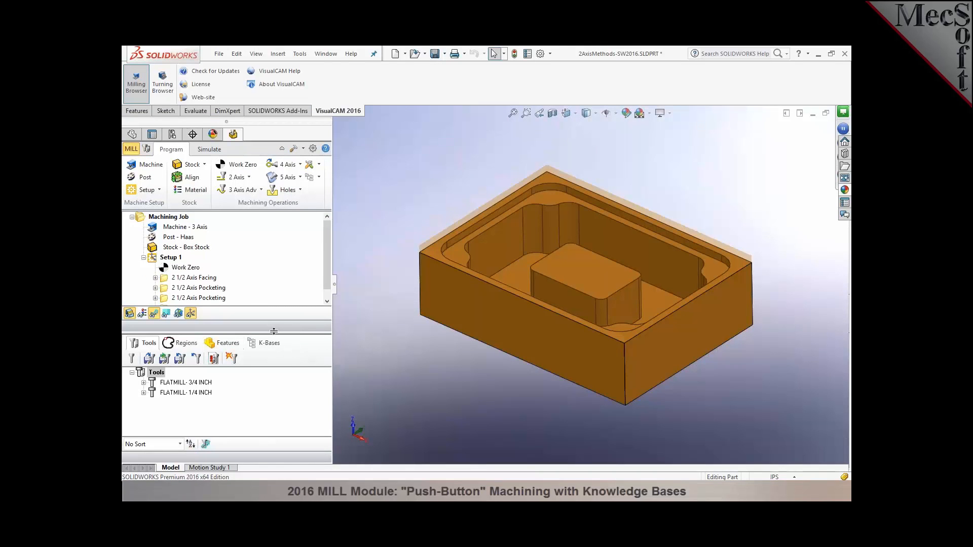
left_click_drag(274, 331, 282, 307)
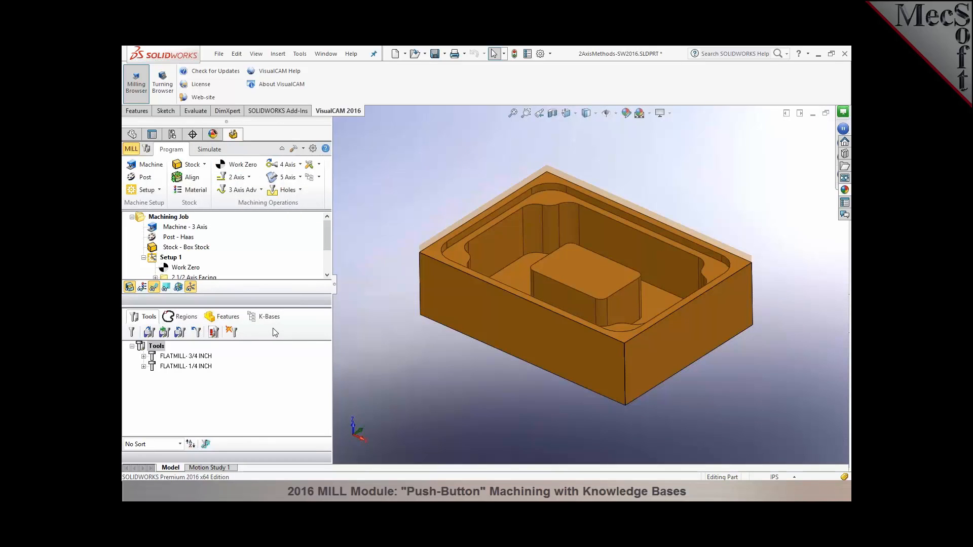
left_click(406, 491)
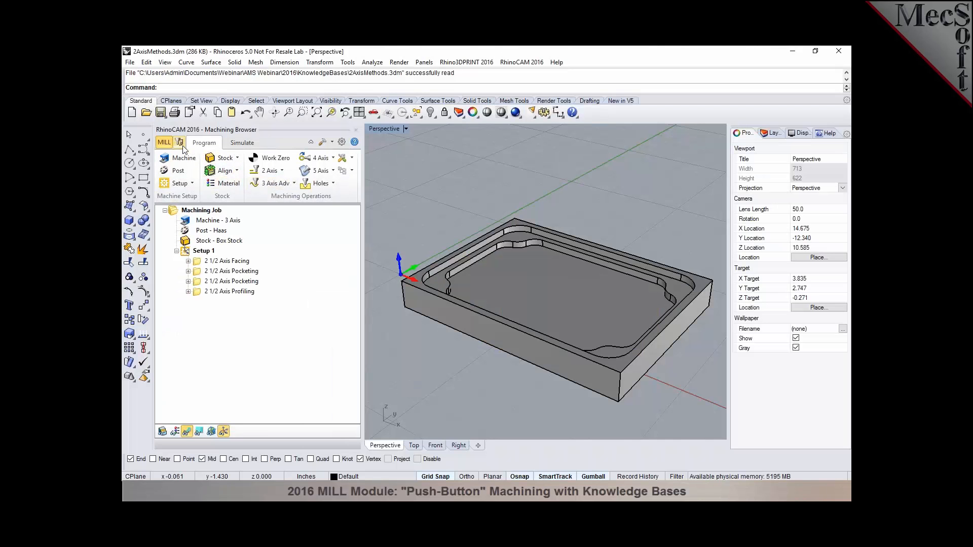
left_click(181, 143)
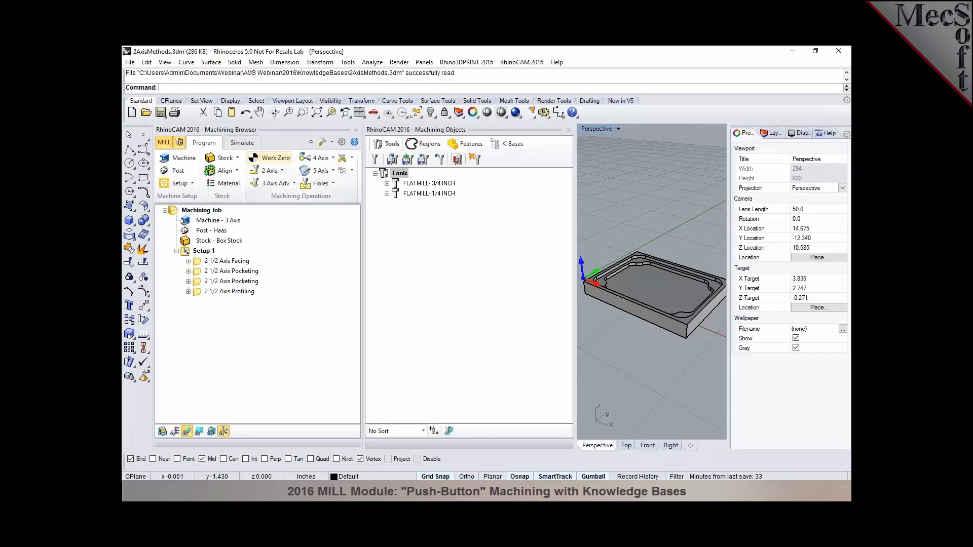
Open the part file 2AxisMethods-2.3dm from the KnowledgeBases folder
left_click(147, 114)
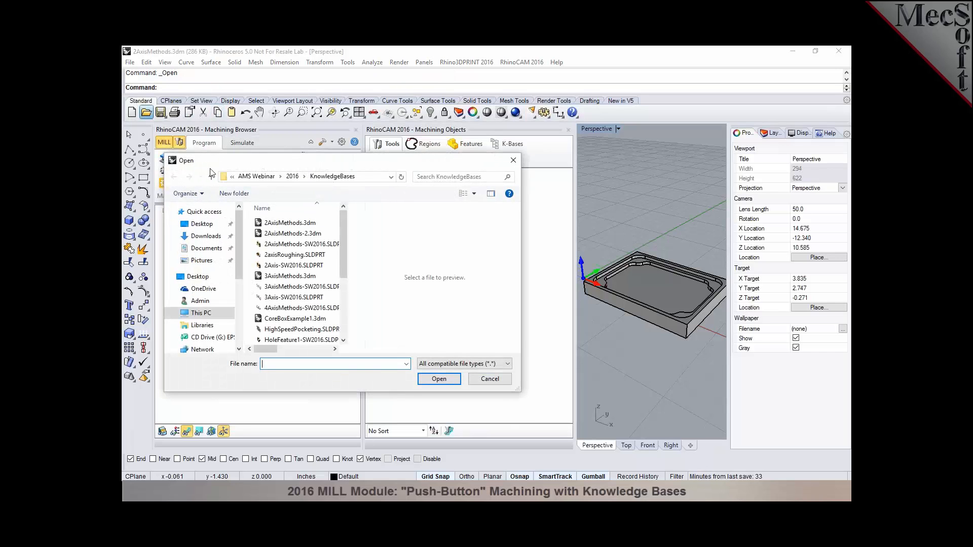
left_click(293, 233)
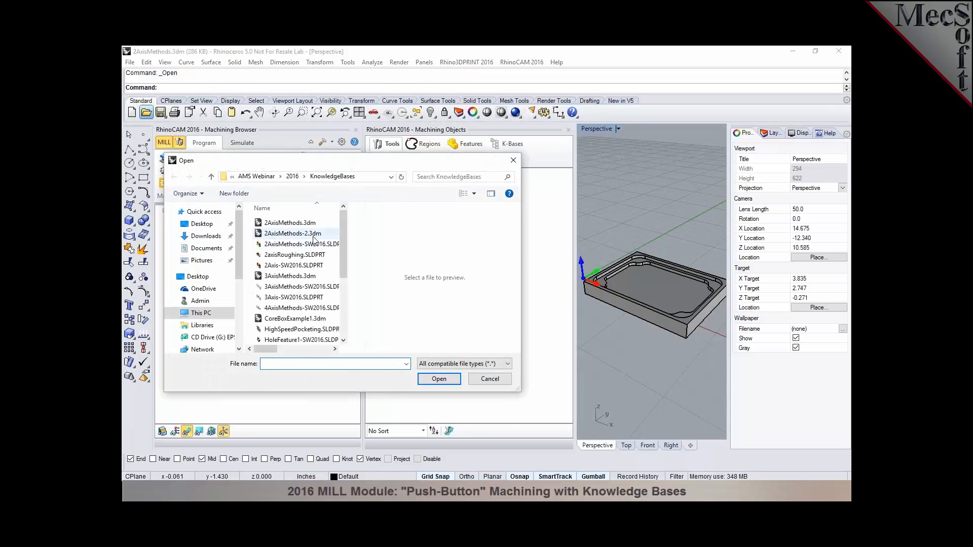
left_click(439, 379)
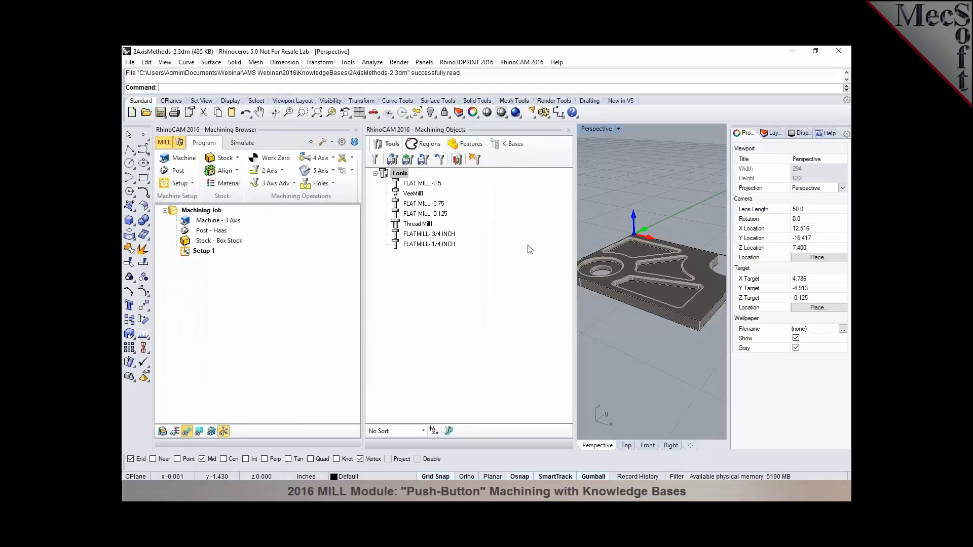
Dock the Machining Objects browser below the Machining Browser at a reduced height and look at the knowledge base load and save commands
left_click_drag(491, 135, 308, 402)
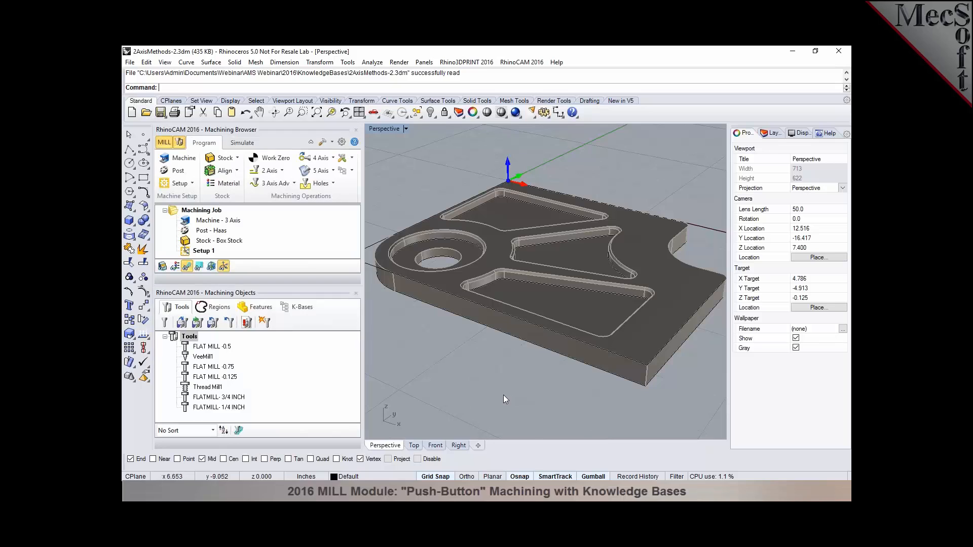
left_click_drag(342, 284, 273, 350)
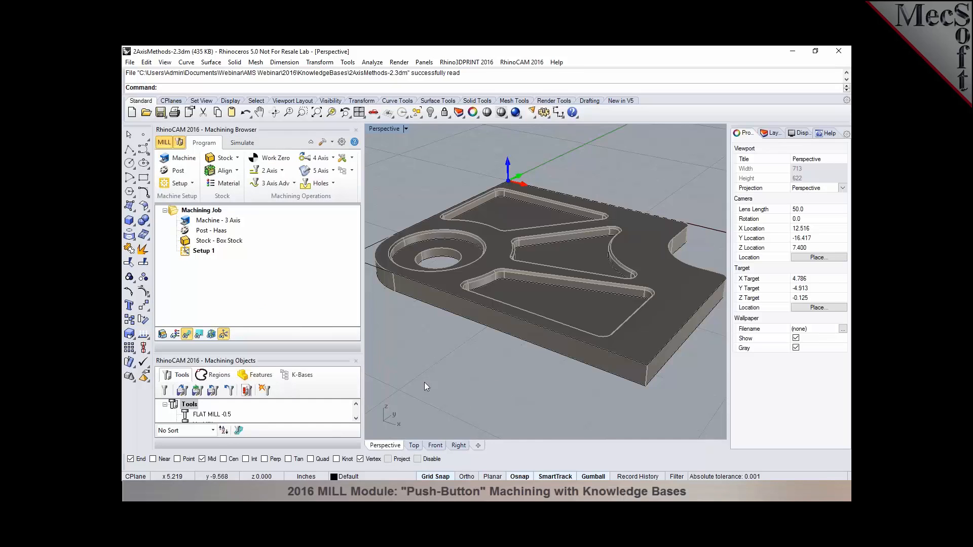
scroll(522, 376, "down", 1)
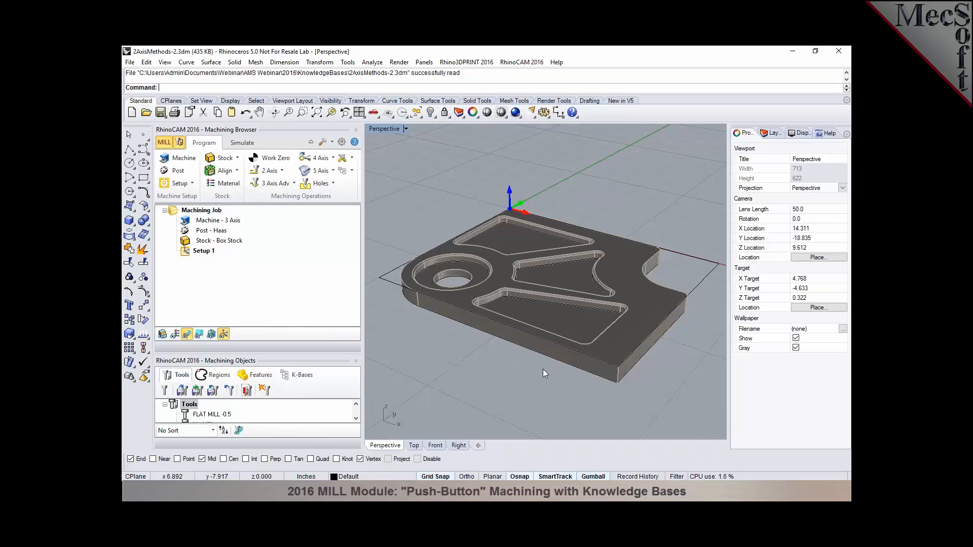
left_click(352, 171)
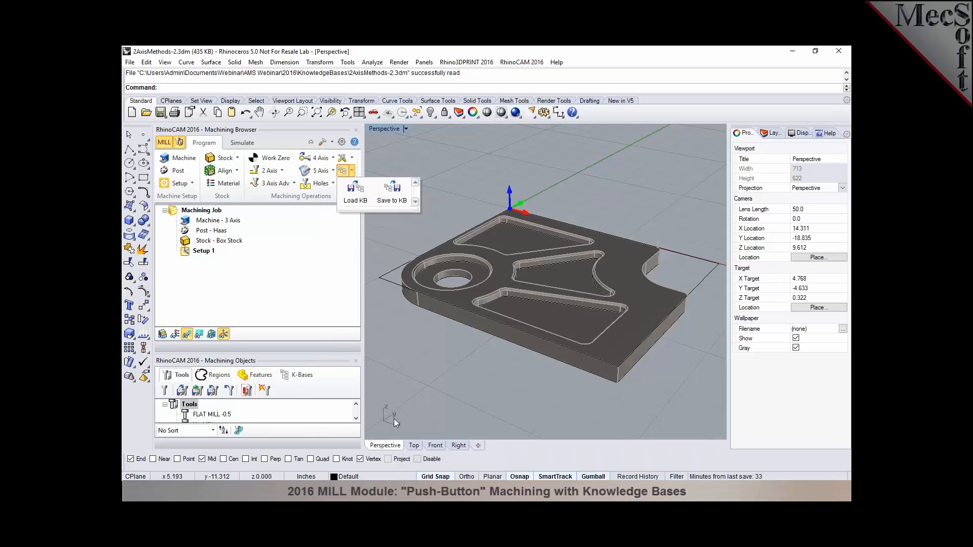
left_click(398, 401)
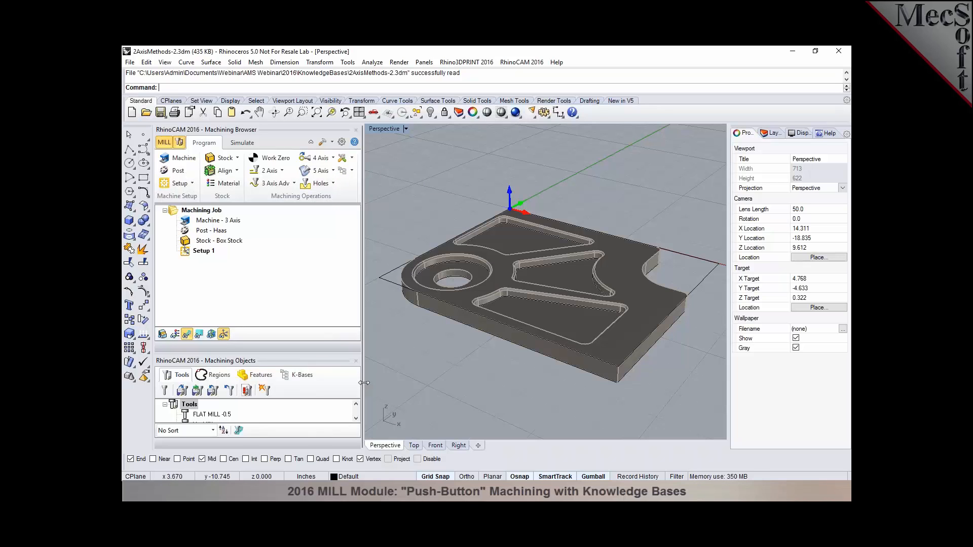
Dock Machining Objects beside the Machining Browser and load 2AxisMethods.vkb from the KnowledgeBases folder into K-Bases, declining to set selection rules
left_click_drag(319, 366, 355, 385)
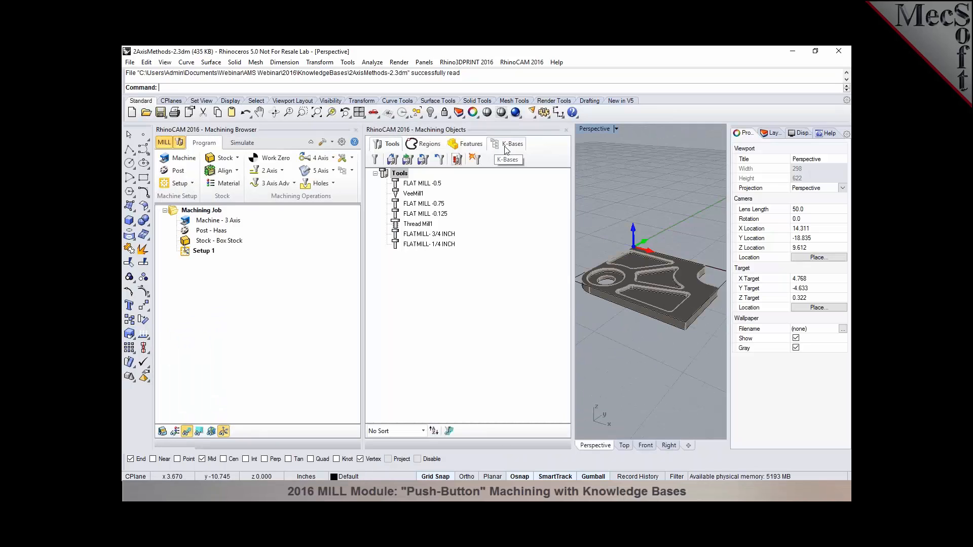
left_click(507, 145)
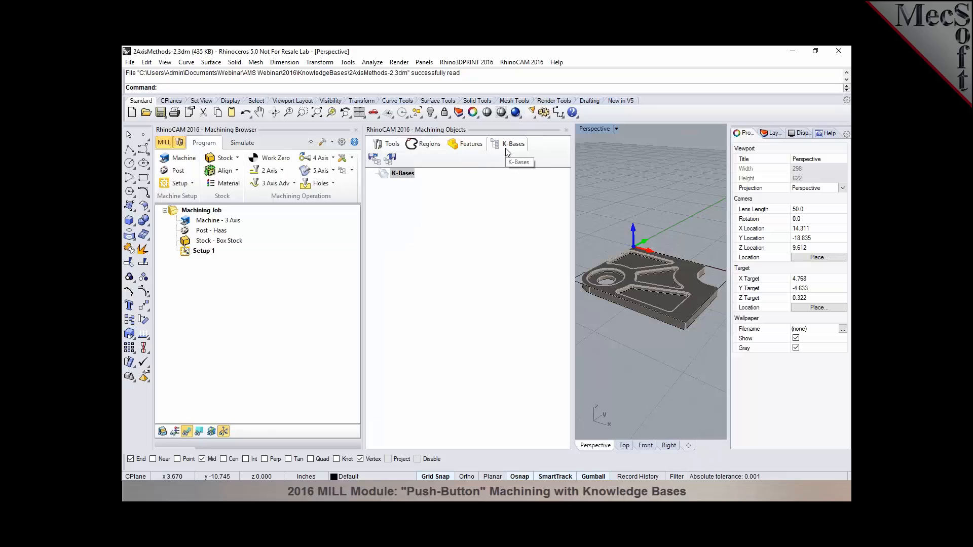
left_click(376, 163)
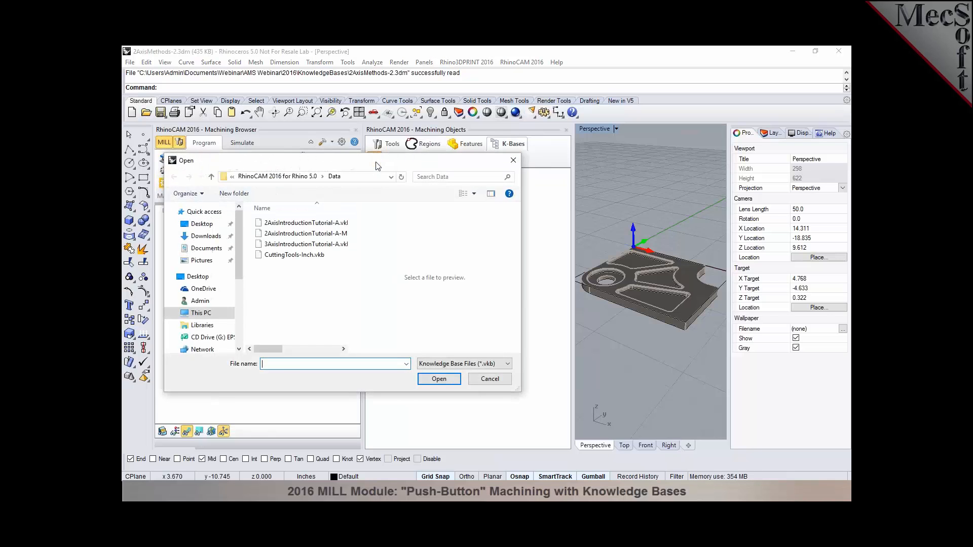
type("C:\\Users\\Admin\\Documents\\Webinar\\AMS Webinar\\2016\\KnowledgeBases")
key("Return")
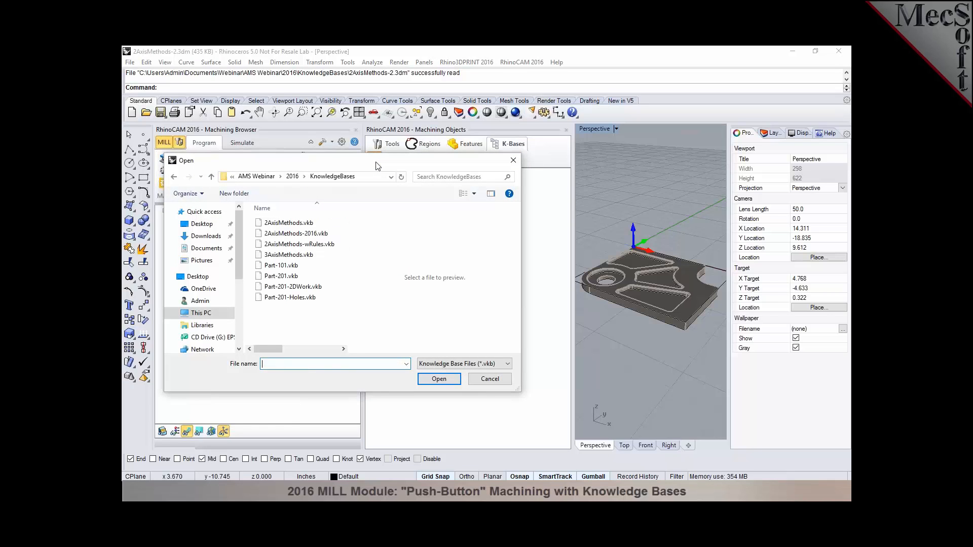
left_click(304, 224)
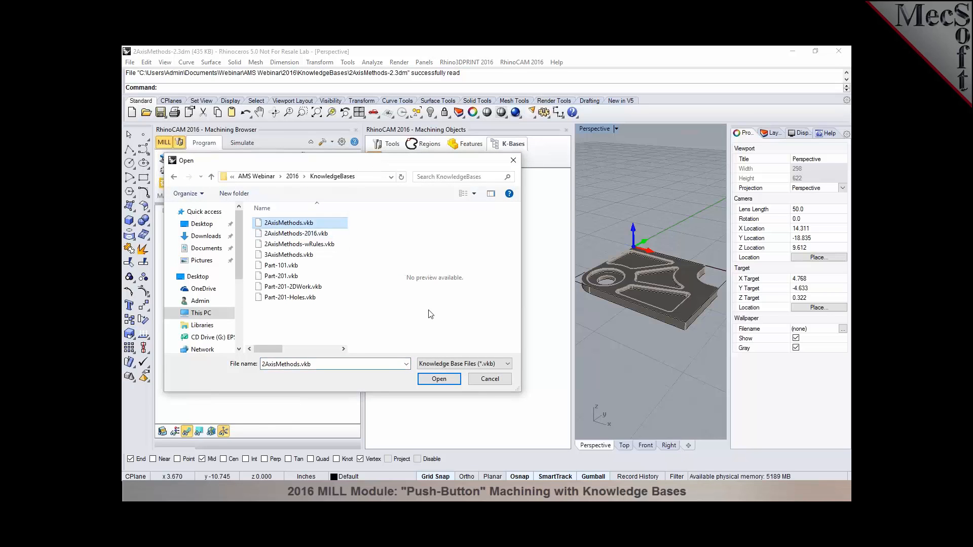
left_click(439, 379)
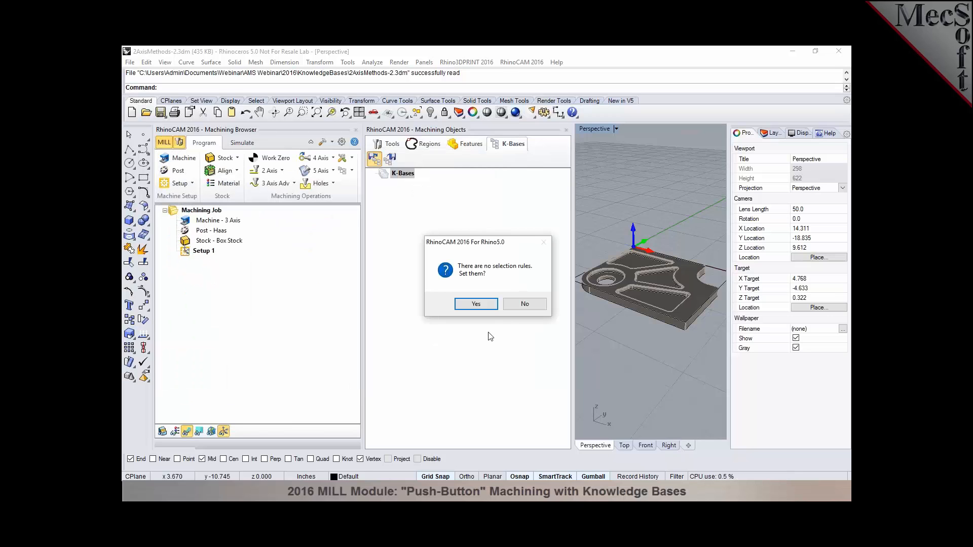
left_click(522, 306)
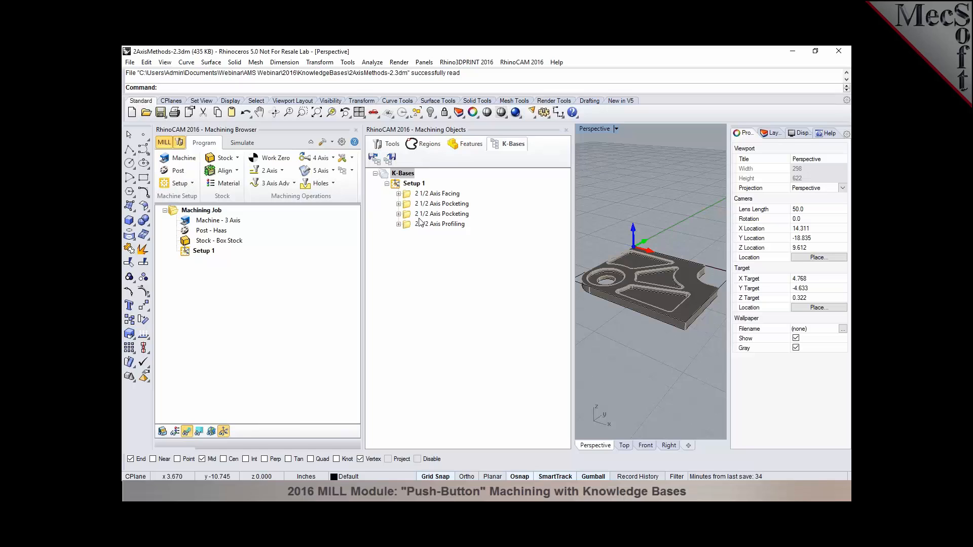
Add the first 2 1/2 Axis Pocketing operation from the loaded knowledge base to Setup 1 of the machining job
left_click(406, 207)
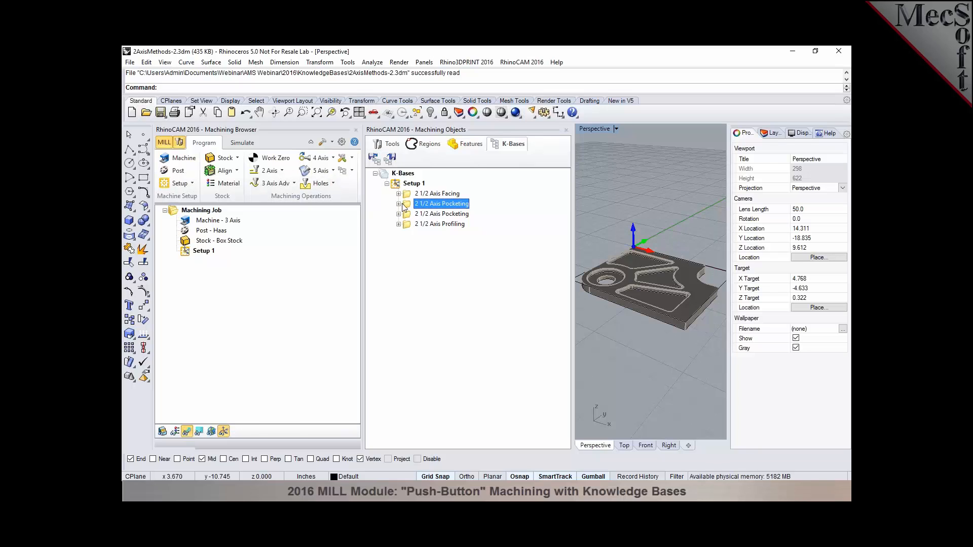
left_click_drag(406, 207, 236, 283)
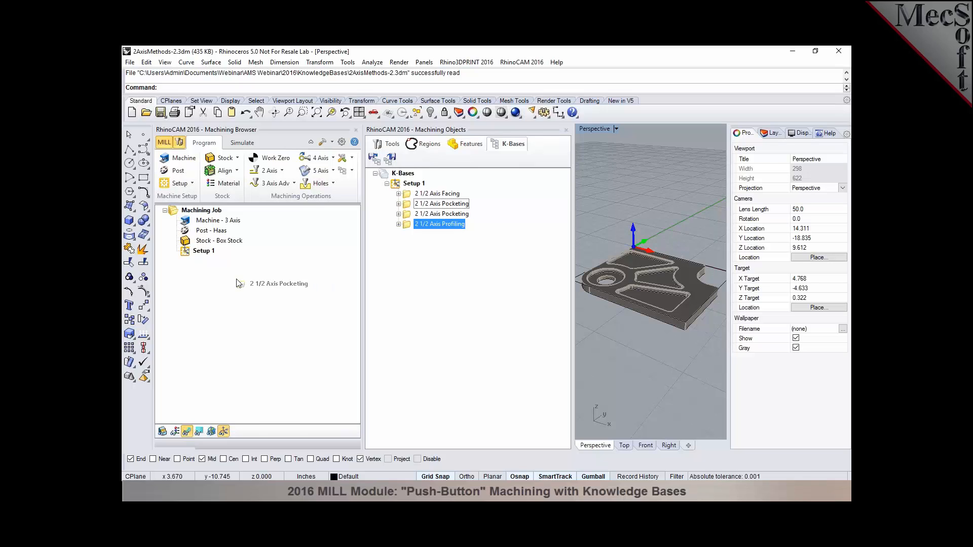
left_click_drag(238, 283, 238, 282)
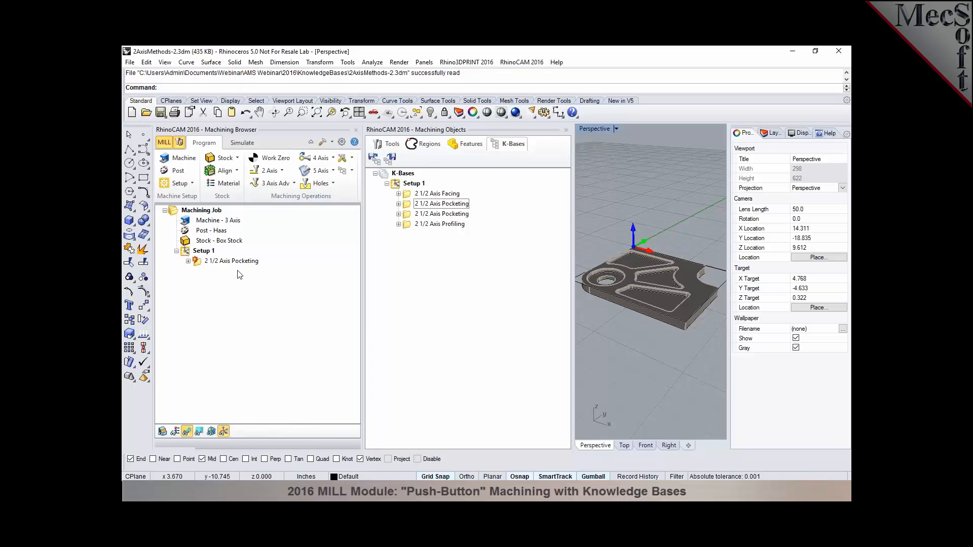
left_click(198, 266)
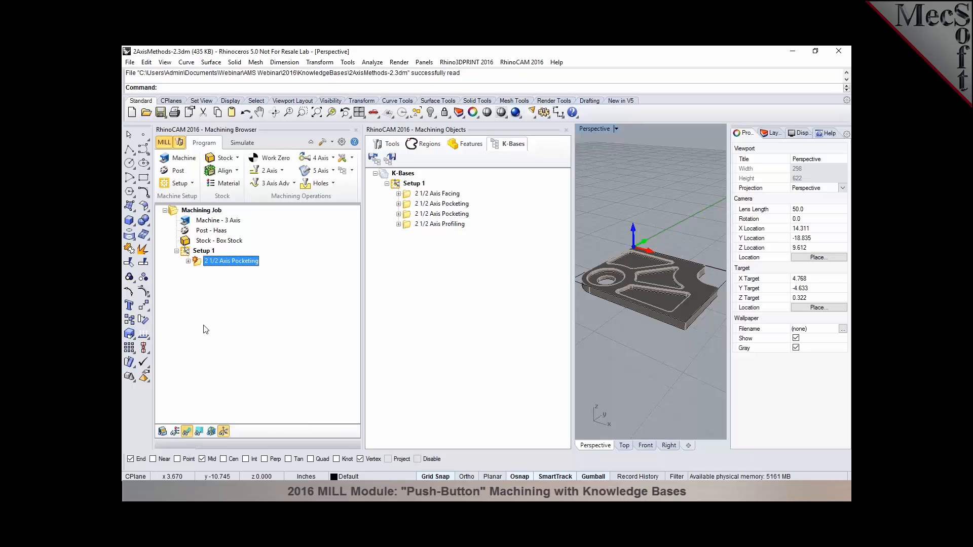
Add the knowledge base's 2 1/2 Axis Profiling operation after the pocketing in Setup 1 and close the Machining Objects browser
left_click(408, 225)
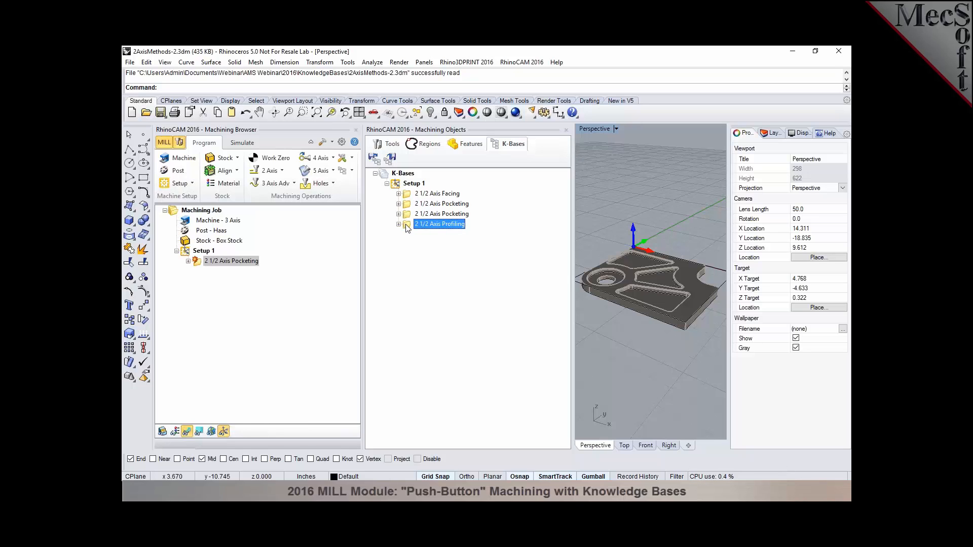
left_click_drag(408, 229, 201, 281)
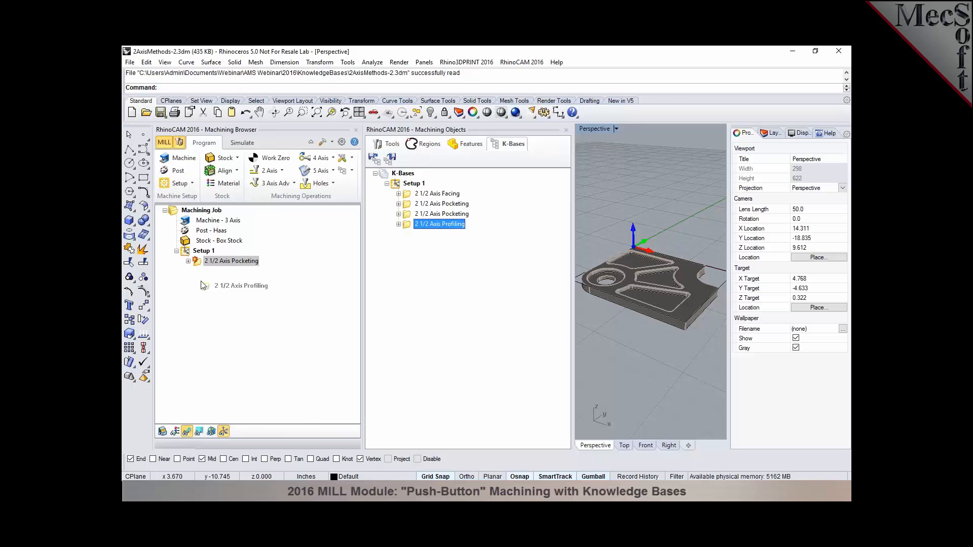
left_click_drag(202, 286, 202, 284)
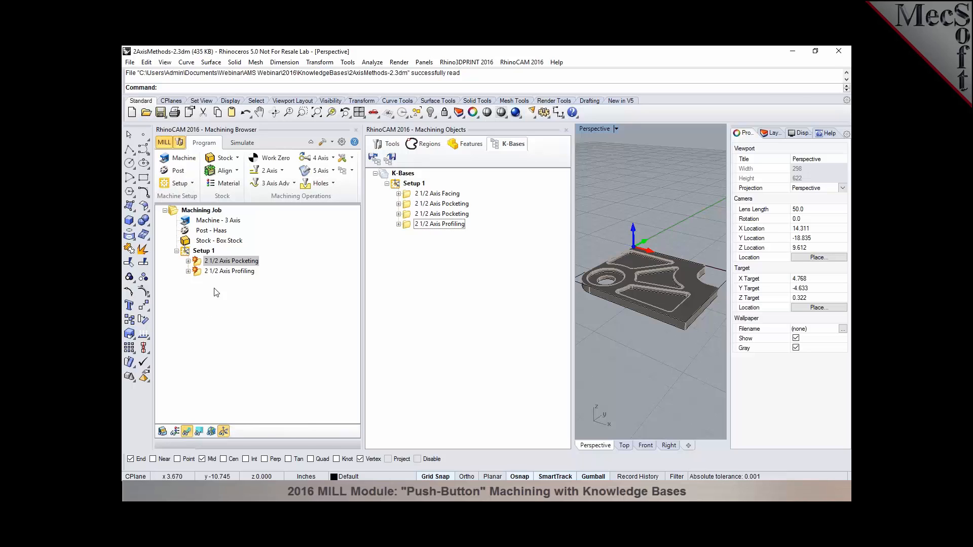
left_click(566, 131)
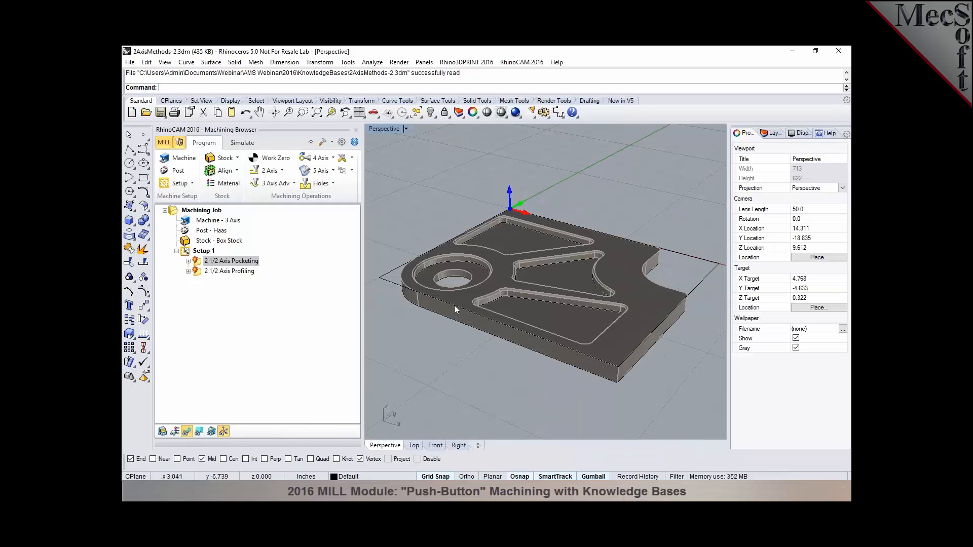
Pick the bottom curves of the plate's three contoured pockets as part regions for the 2 1/2 Axis Pocketing operation
left_click(197, 269)
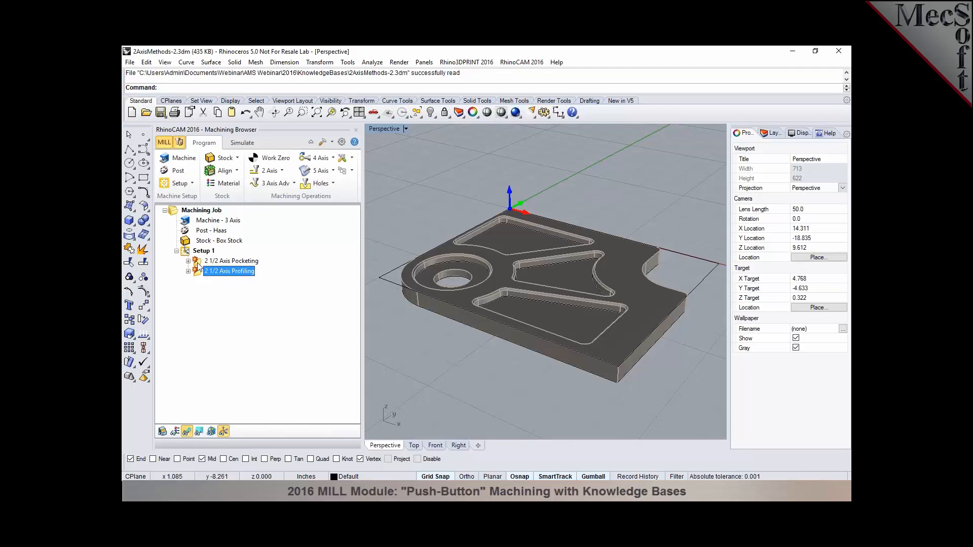
left_click(197, 261)
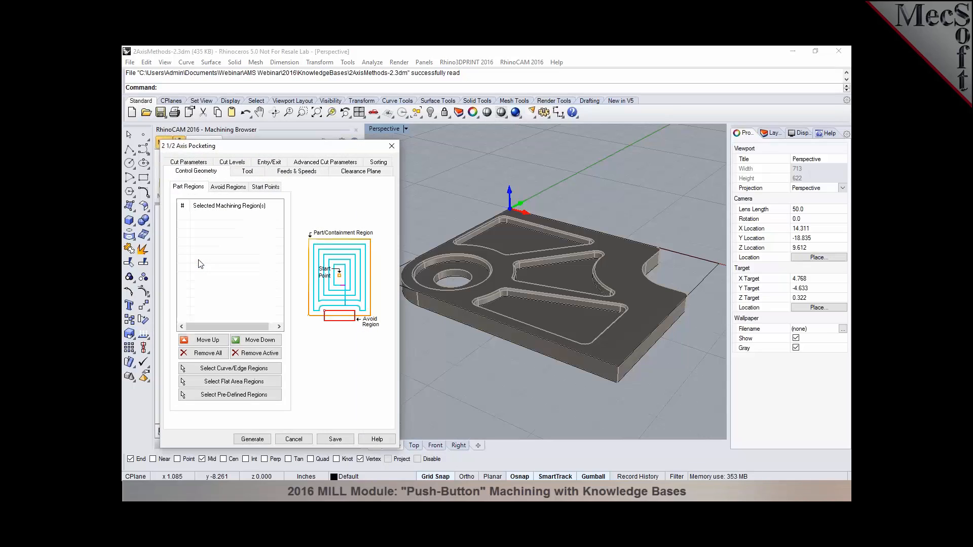
left_click(221, 368)
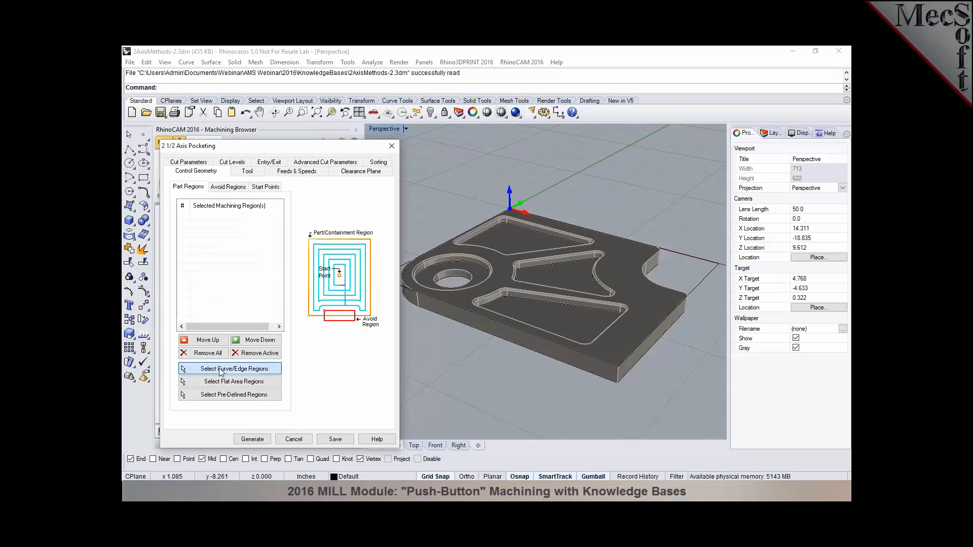
left_click(488, 230)
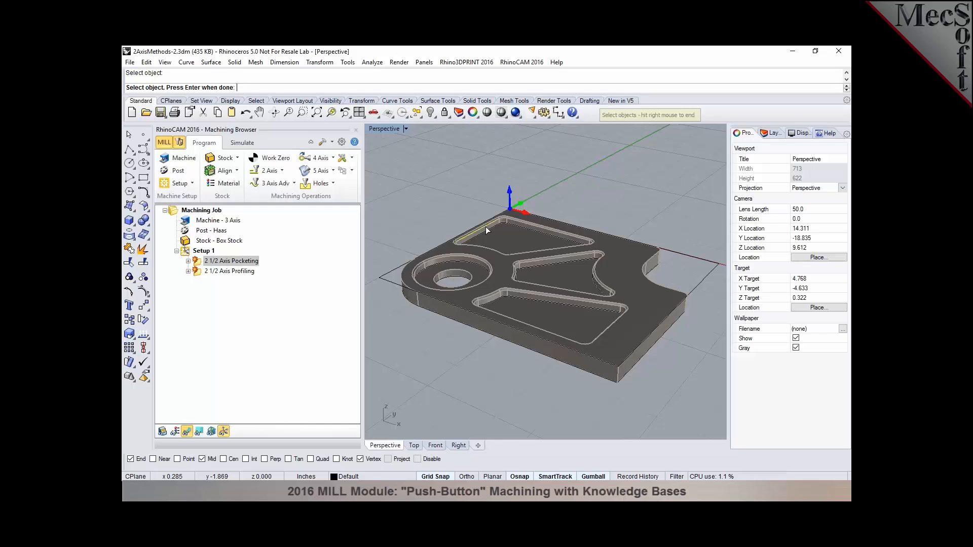
left_click(490, 229)
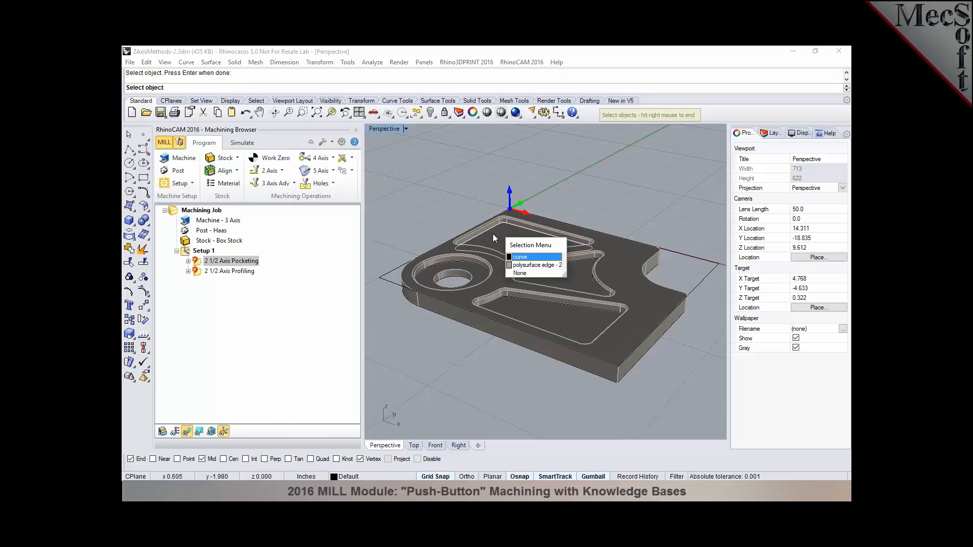
left_click(517, 257)
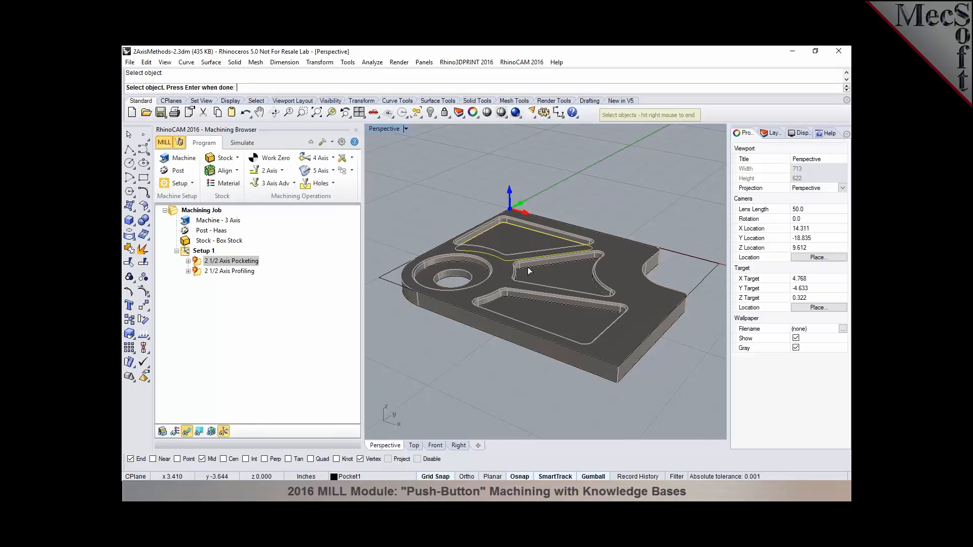
left_click(528, 267)
left_click(554, 296)
left_click(527, 300)
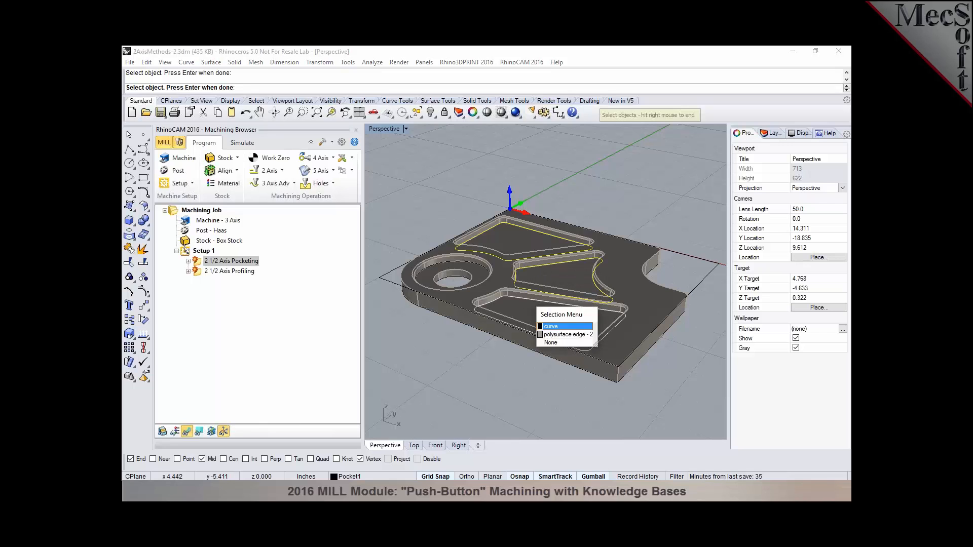
left_click(553, 326)
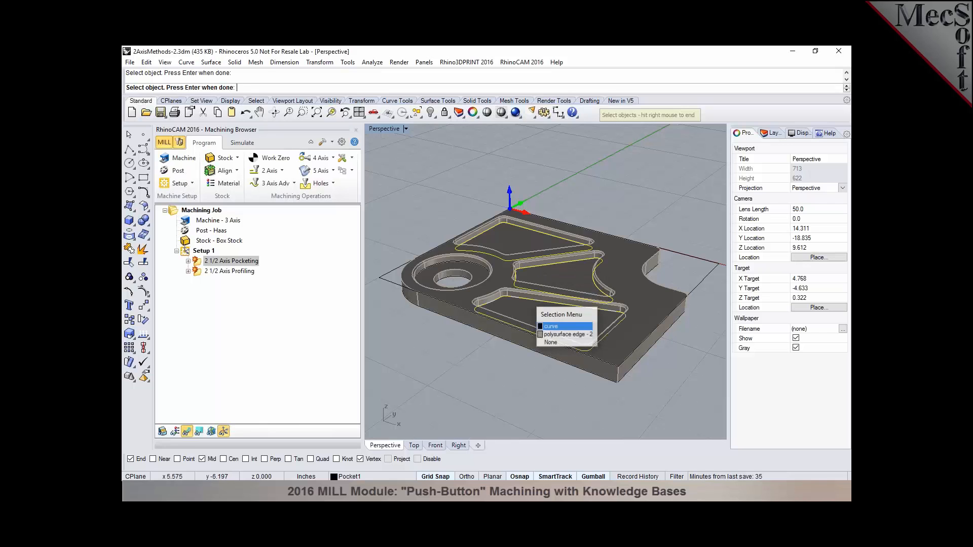
Include the circular pocket's bottom curve in the 2 1/2 Axis Pocketing regions and generate the toolpath
left_click(446, 260)
left_click(472, 288)
key("Return")
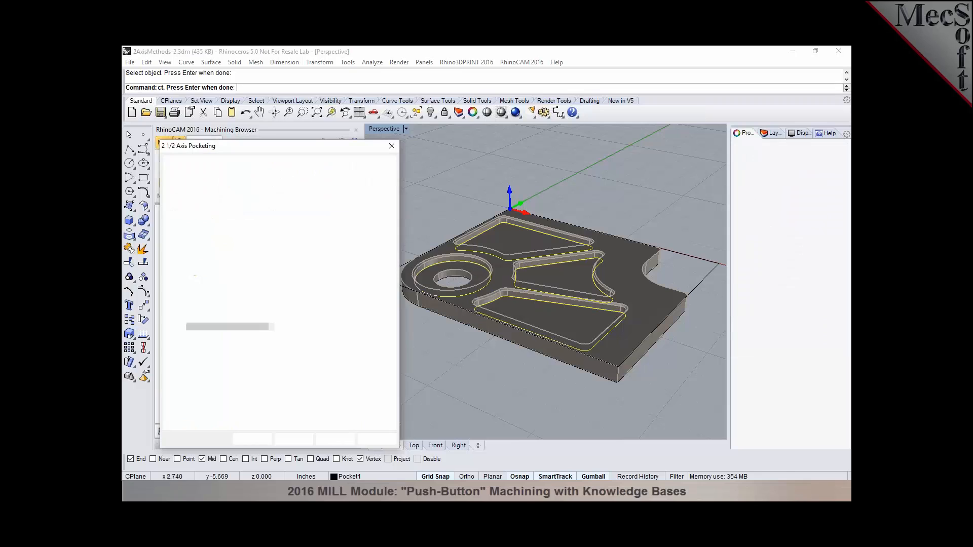
left_click(248, 440)
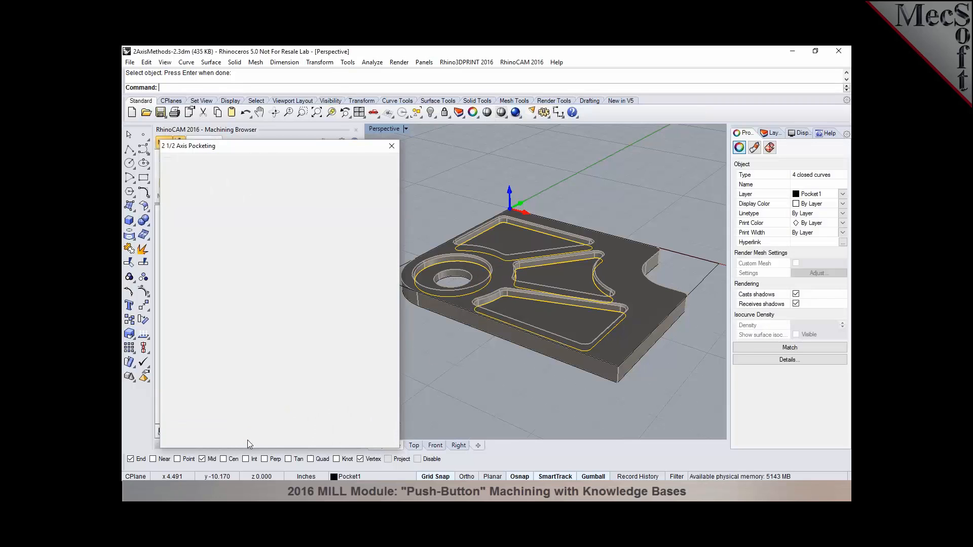
Assign the plate's outer bottom curve as the part region of the 2 1/2 Axis Profiling operation and generate its toolpath
left_click(197, 273)
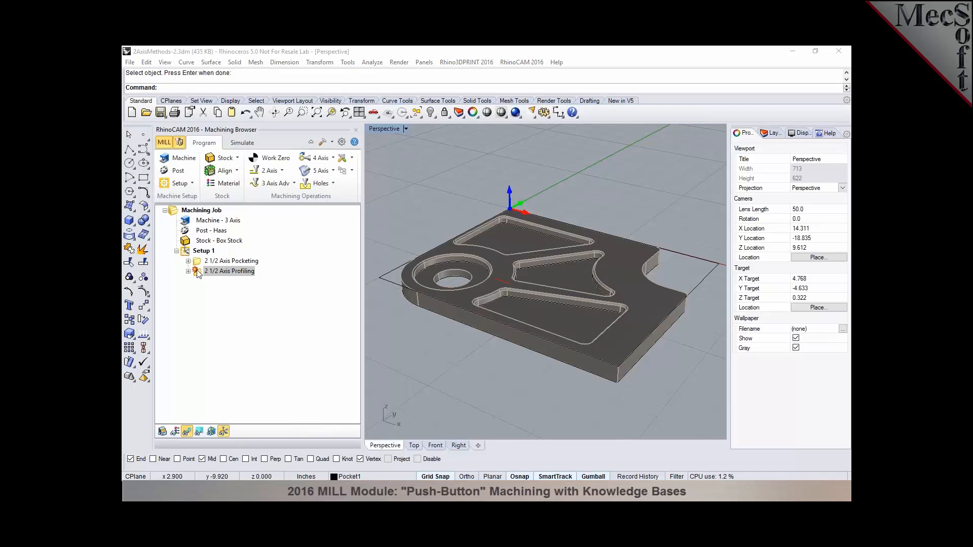
left_click(218, 366)
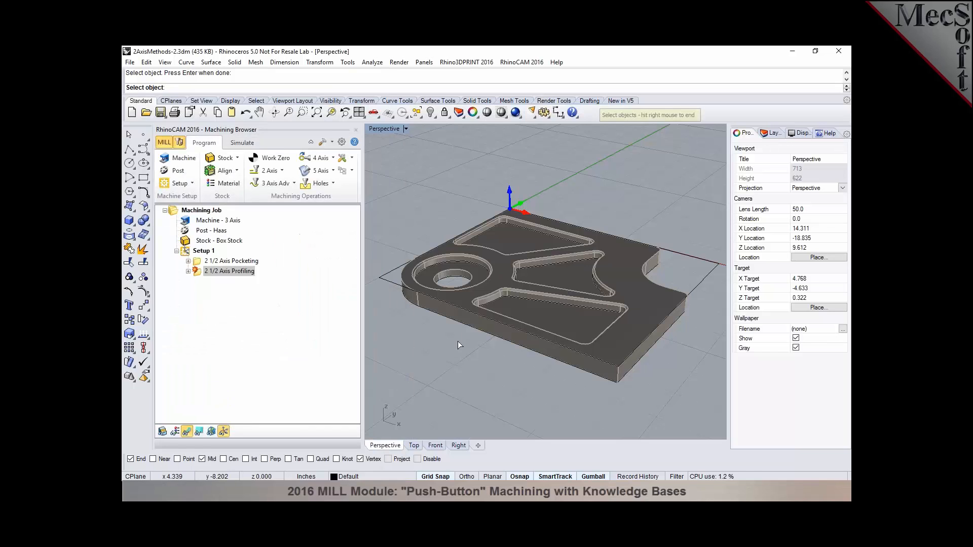
left_click(474, 330)
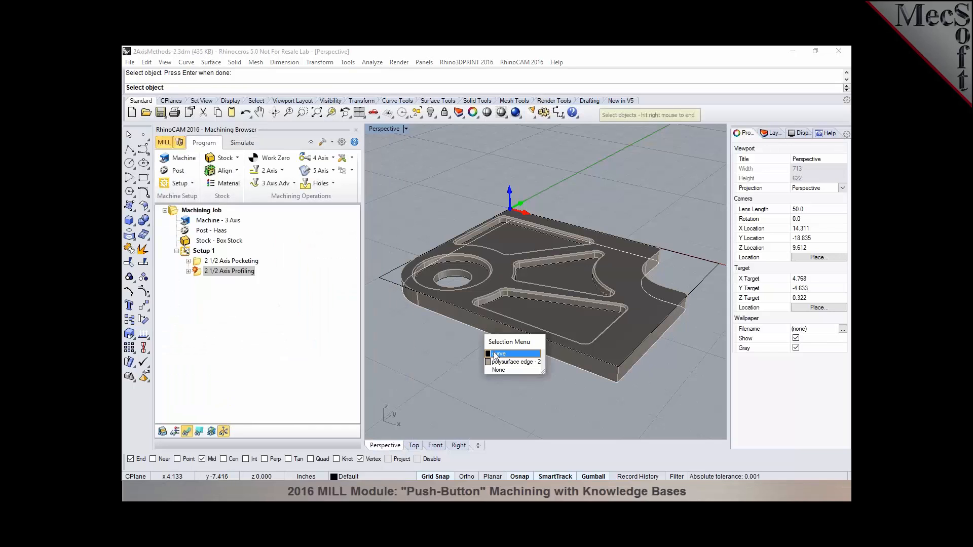
left_click(494, 354)
key("Return")
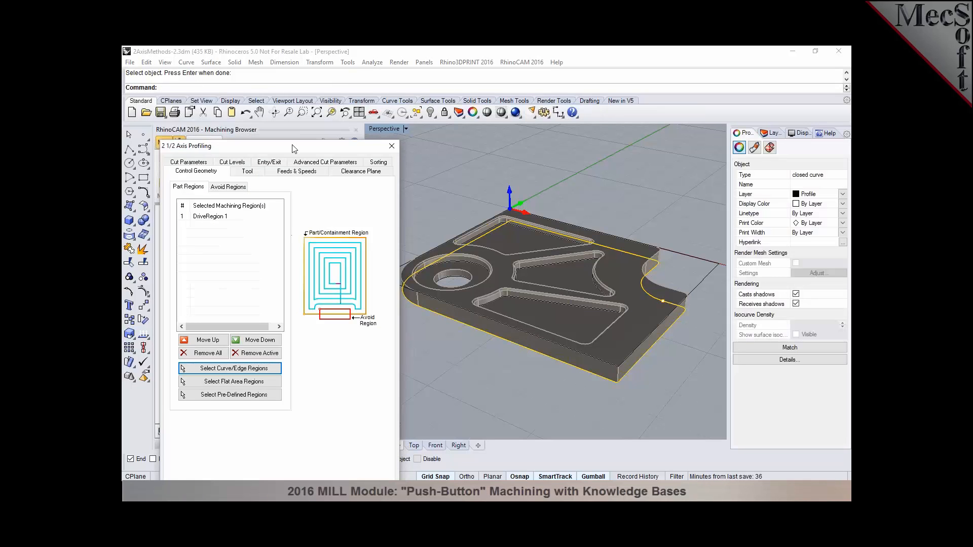
left_click_drag(293, 148, 290, 85)
left_click(269, 431)
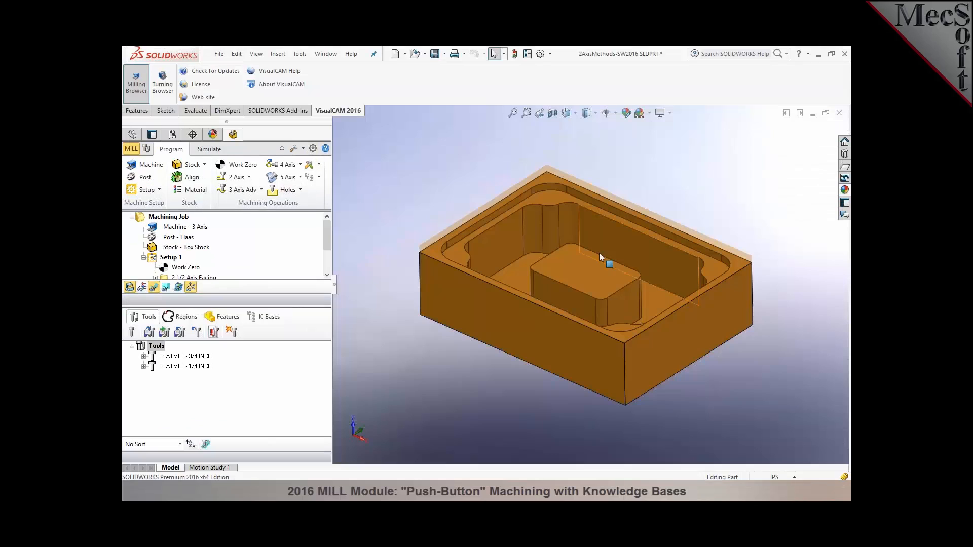
Open the part file 2axisRoughing.SLDPRT and widen the milling browser beside the model
left_click_drag(279, 307, 279, 346)
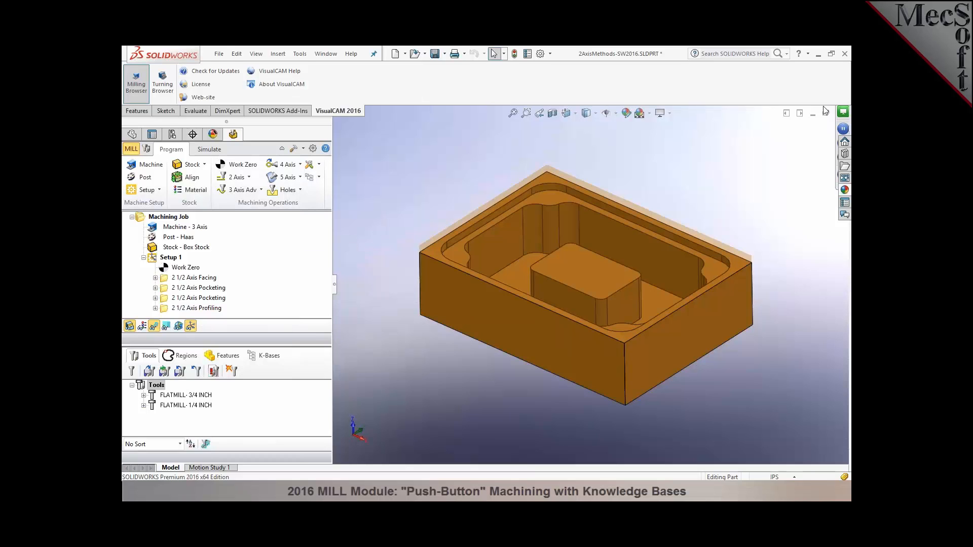
left_click(219, 53)
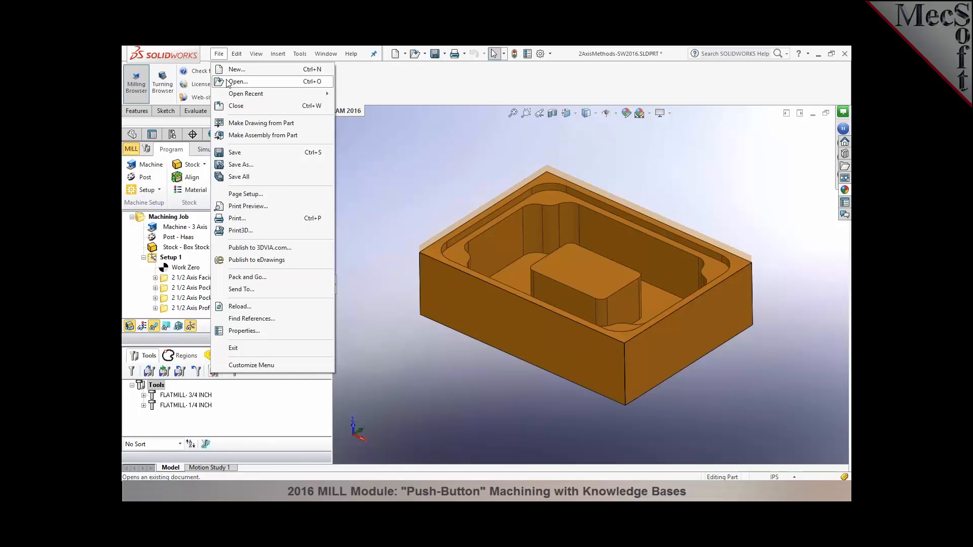
left_click(236, 81)
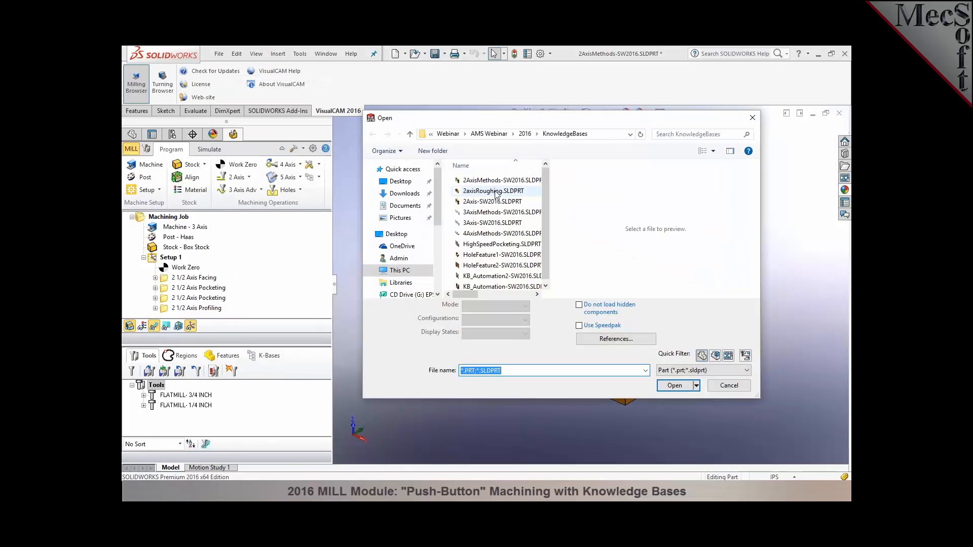
left_click(684, 371)
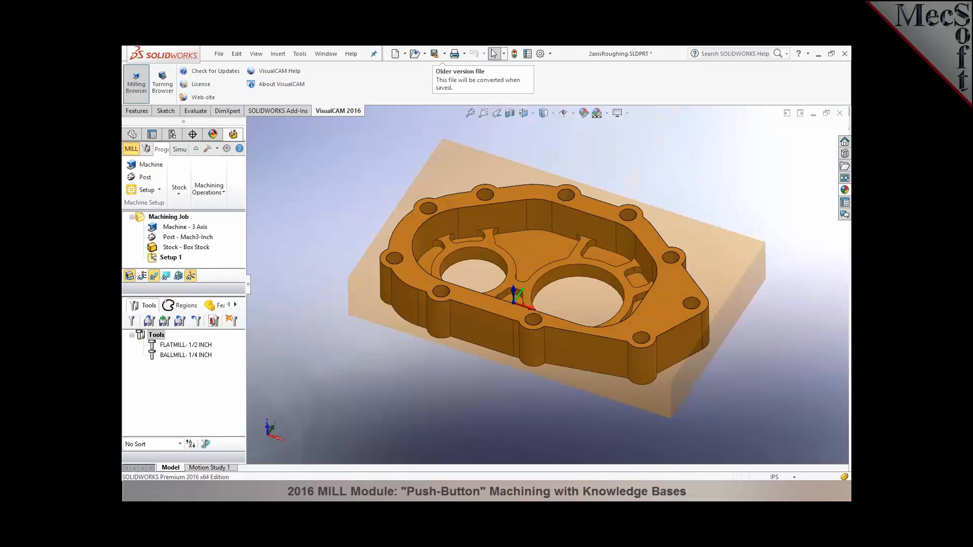
left_click_drag(250, 285, 335, 286)
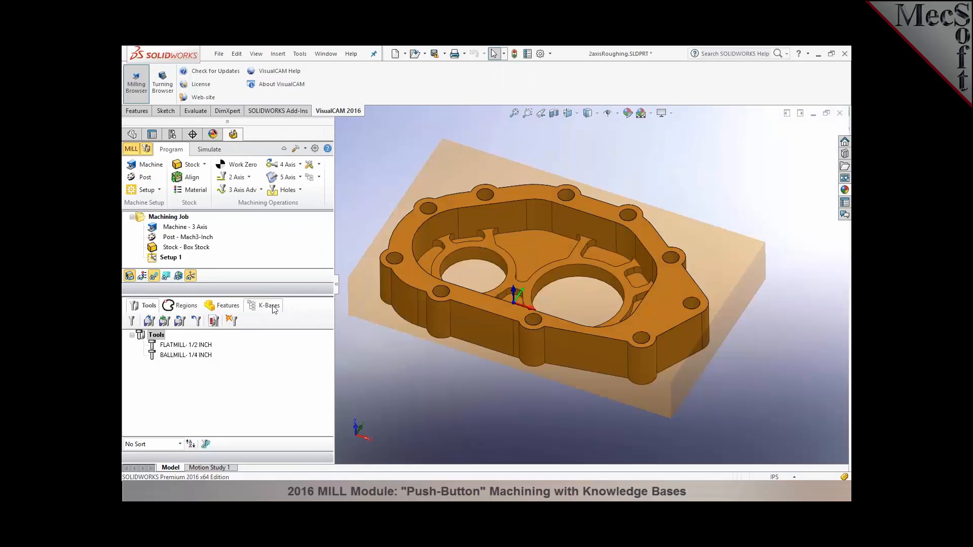
Load the knowledge base file 2AxisMethods-2016.vkb from the KnowledgeBases folder
left_click(271, 305)
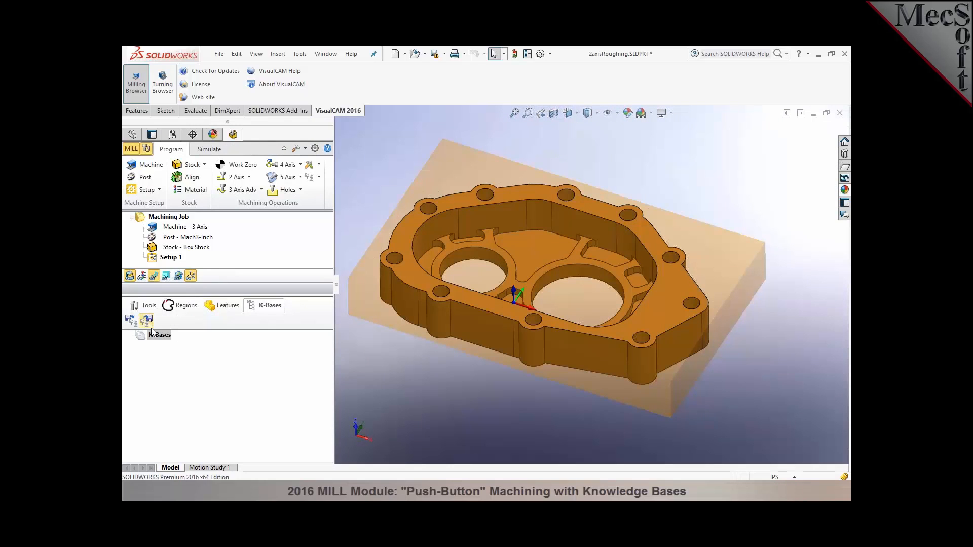
left_click(136, 322)
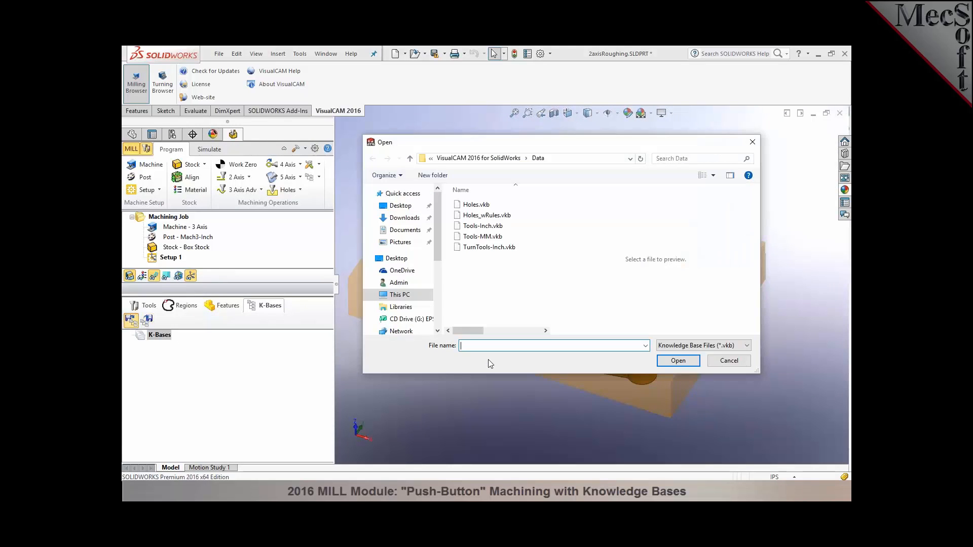
key("ctrl+v")
key("Return")
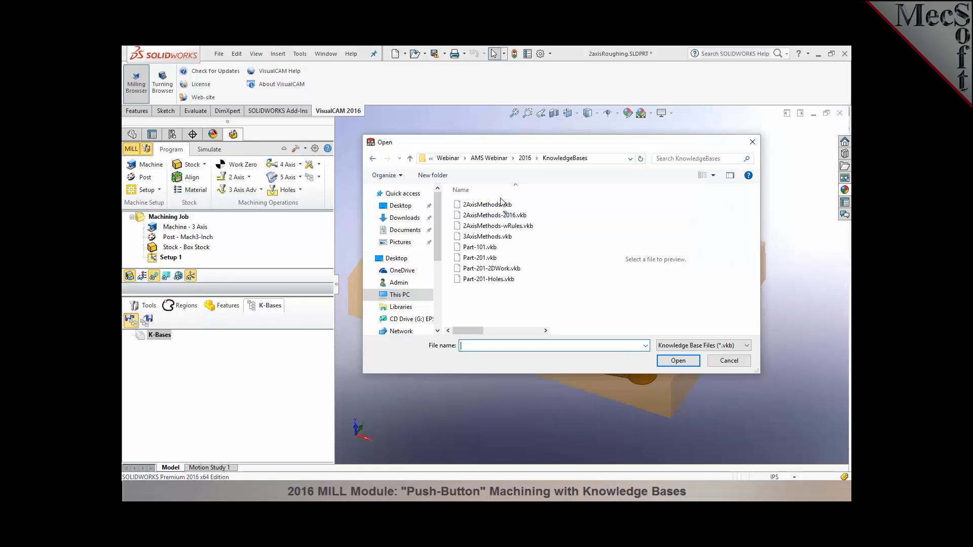
left_click(500, 215)
left_click(678, 360)
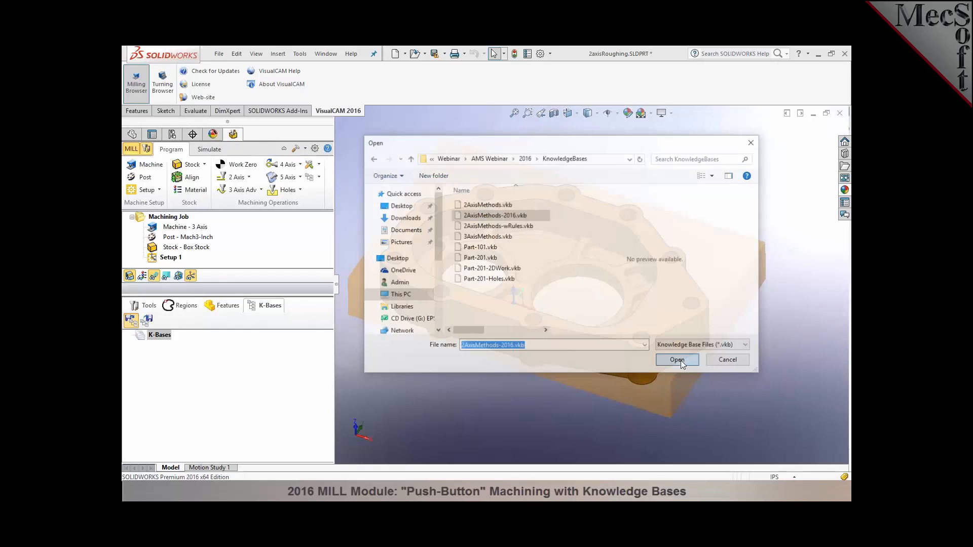
Load the knowledge base 2AxisMethods.vkb and decline setting selection rules
left_click(131, 320)
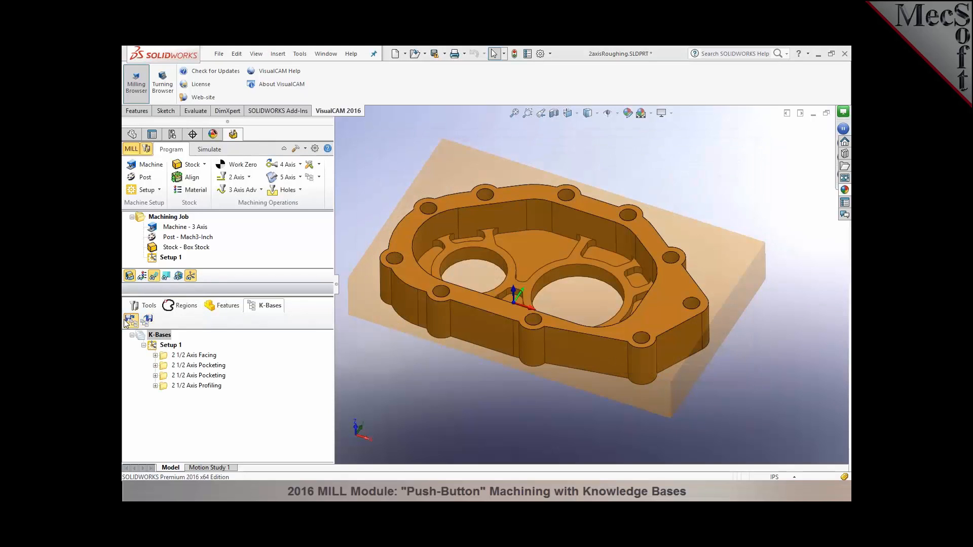
left_click(484, 205)
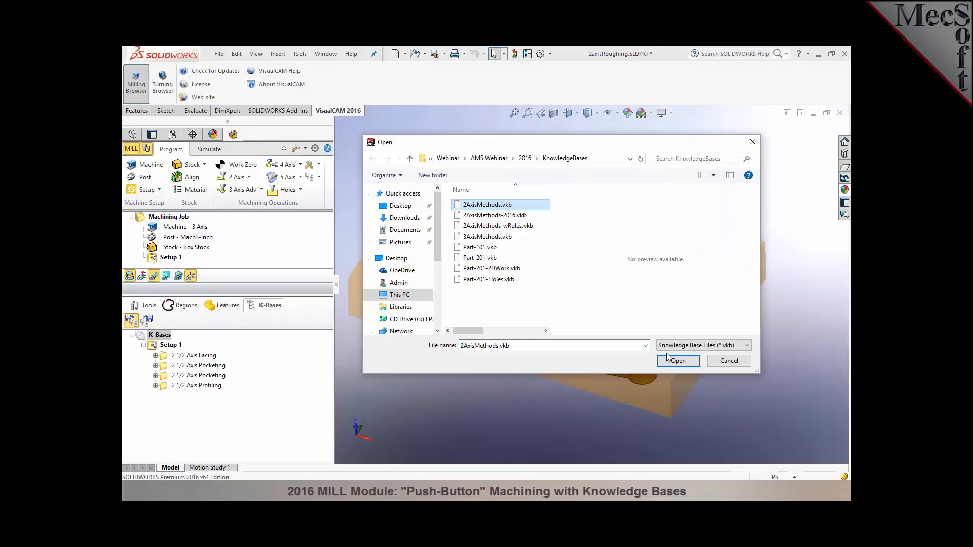
left_click(695, 360)
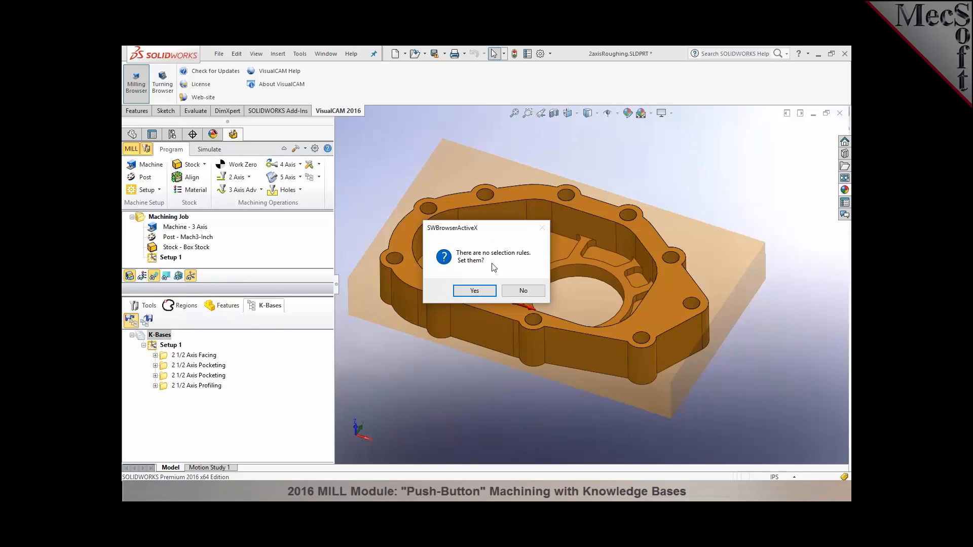
left_click(524, 291)
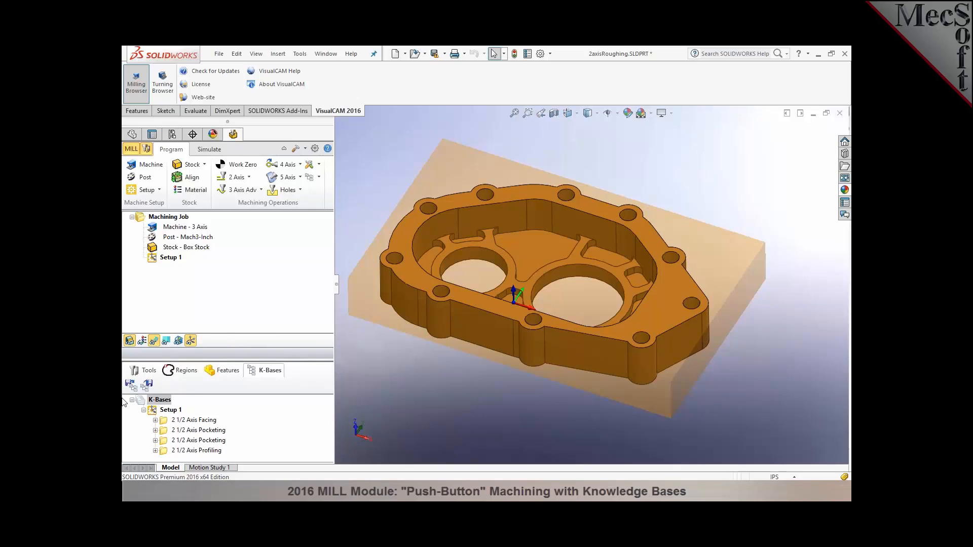
Add the knowledge base's 2 1/2 Axis Facing and first 2 1/2 Axis Pocketing operations to Setup 1 of the machining job
left_click_drag(174, 421, 201, 272)
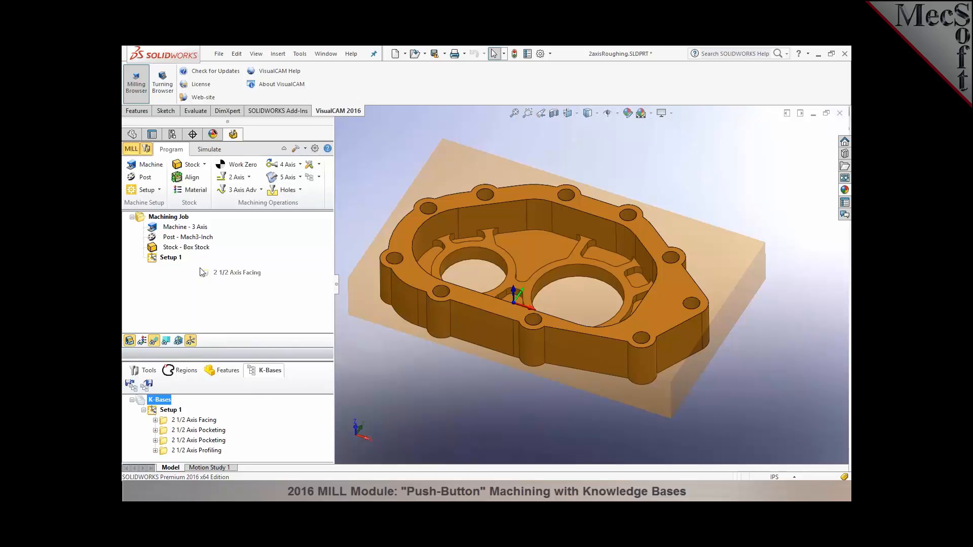
left_click_drag(201, 272, 202, 273)
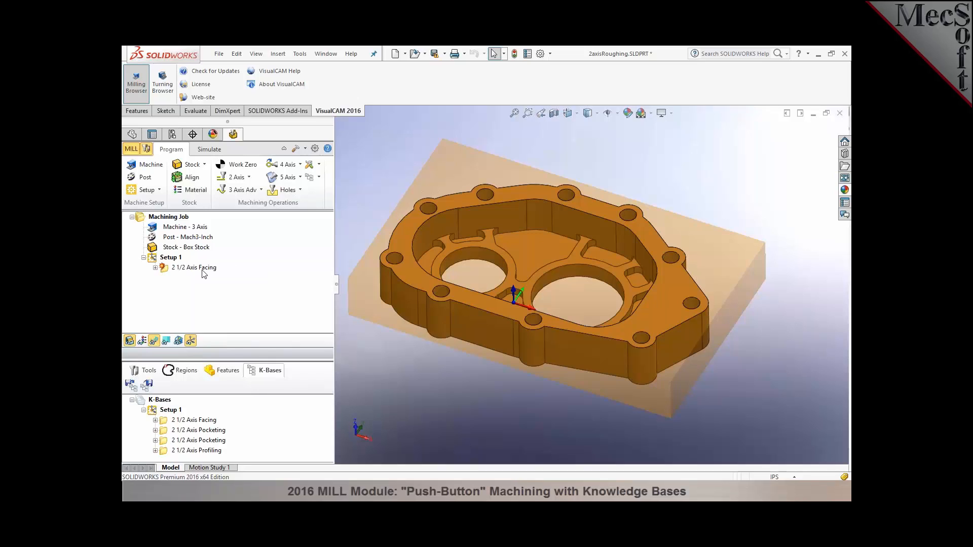
left_click(167, 430)
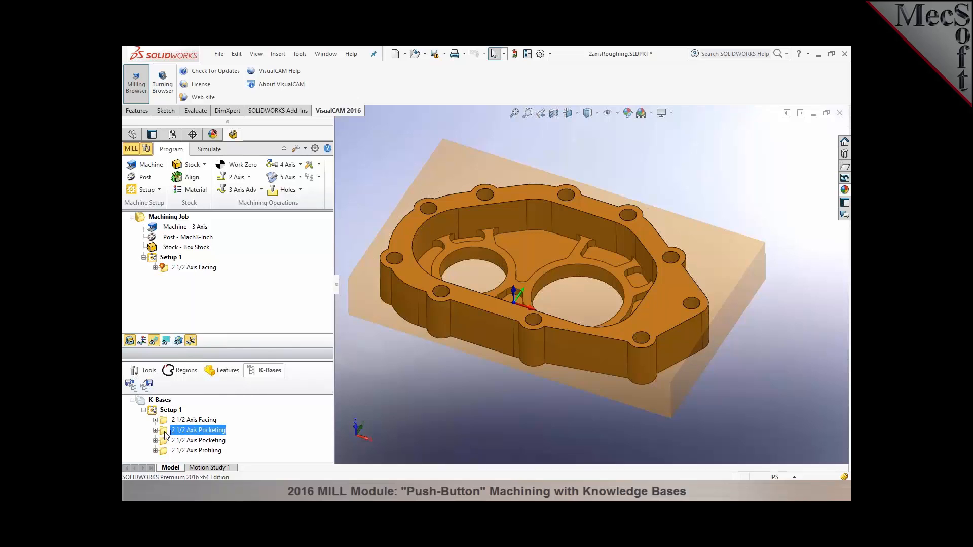
left_click_drag(166, 434, 190, 293)
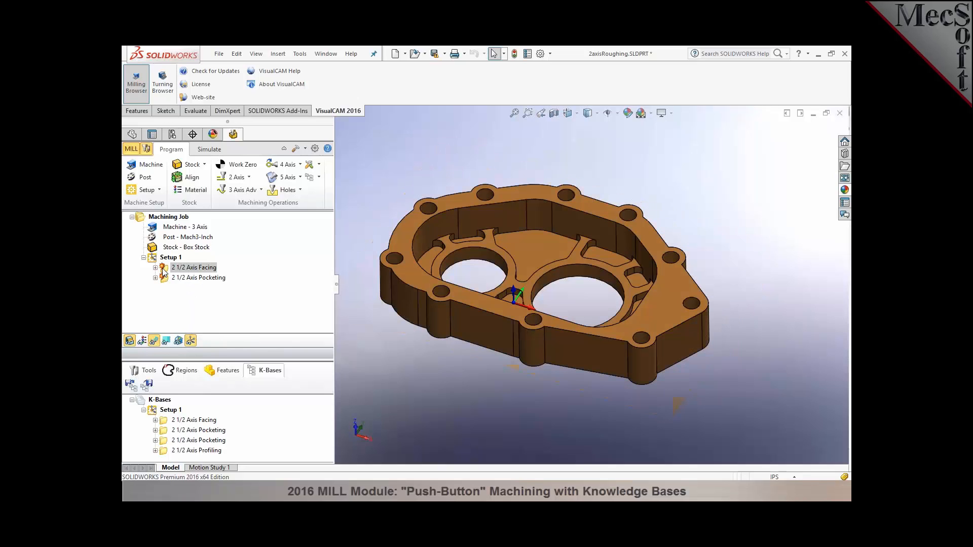
Edit the 2 1/2 Axis Facing operation and start selecting curve/edge part regions
left_click(164, 270)
double_click(164, 269)
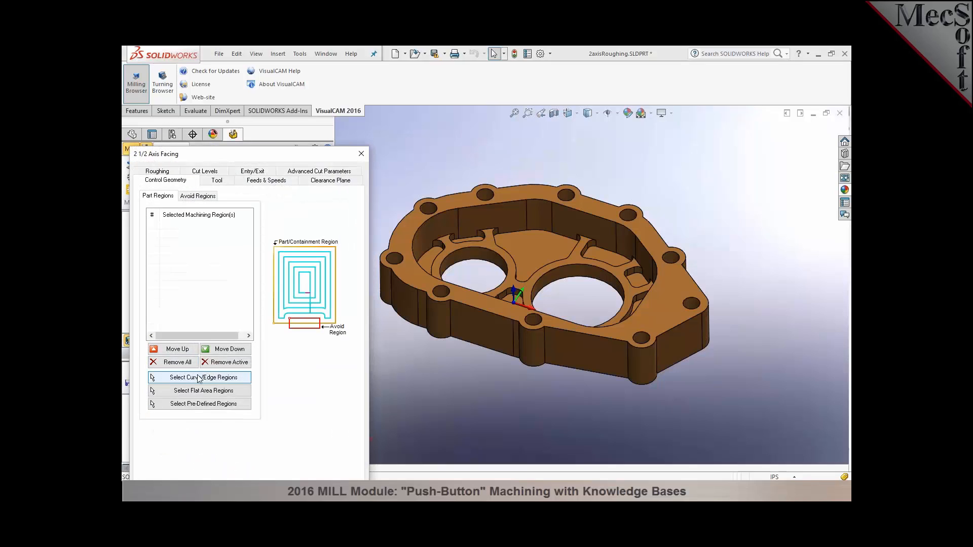
left_click(199, 378)
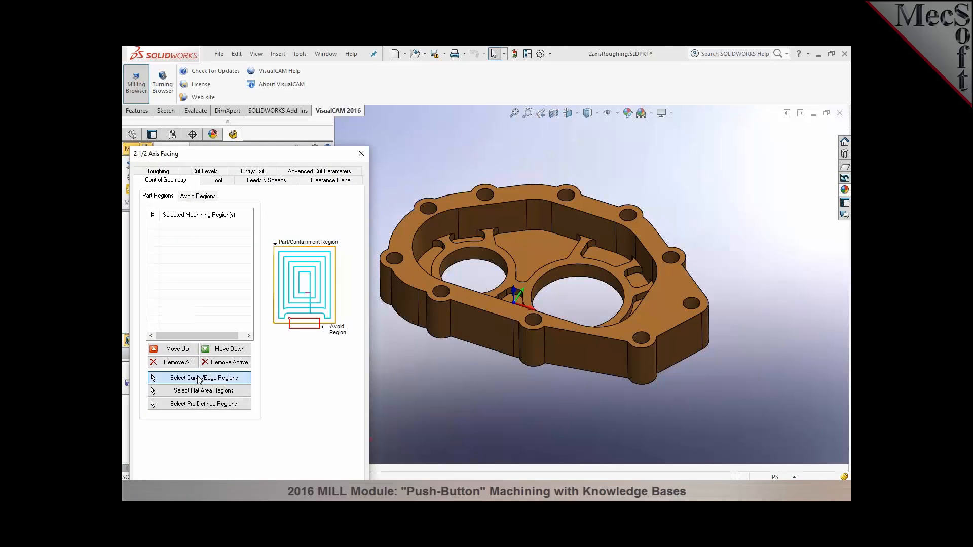
right_click(451, 196)
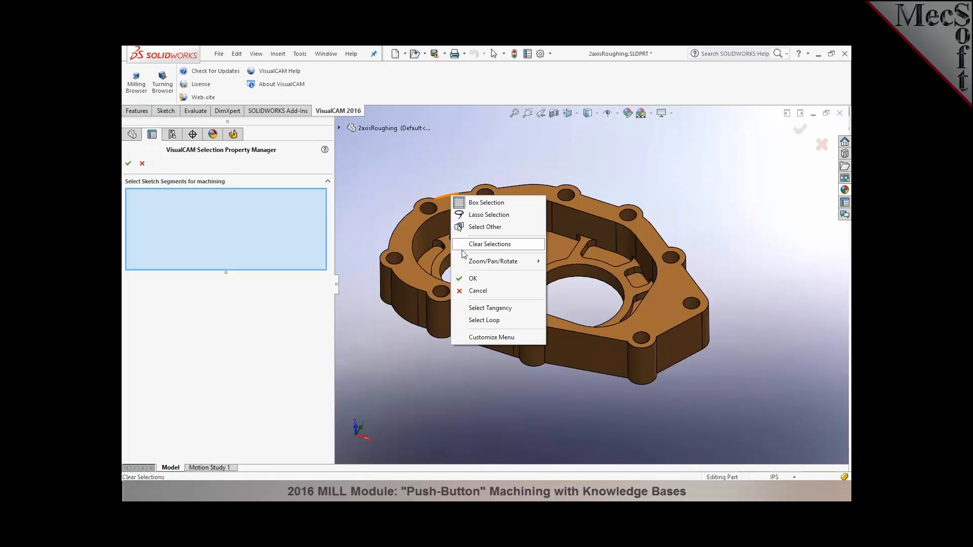
left_click(484, 320)
scroll(509, 284, "down", 3)
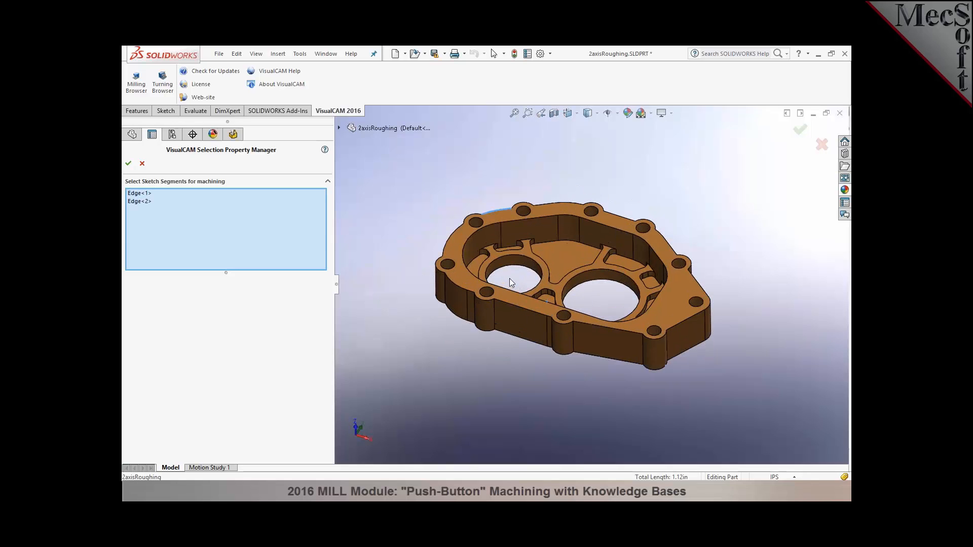
right_click(140, 202)
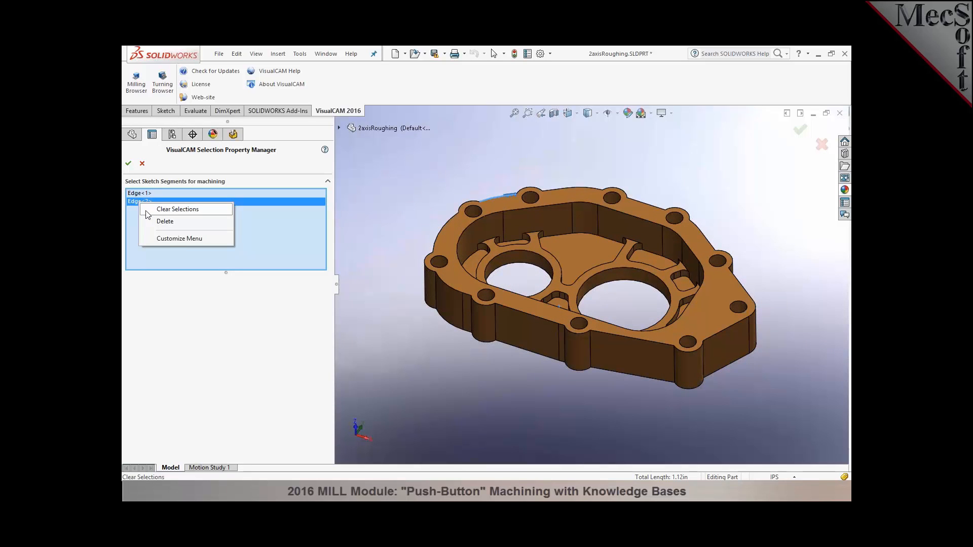
left_click(147, 209)
Pick the outer edge loop of the housing's top face as the part regions of the 2 1/2 Axis Facing operation
right_click(455, 289)
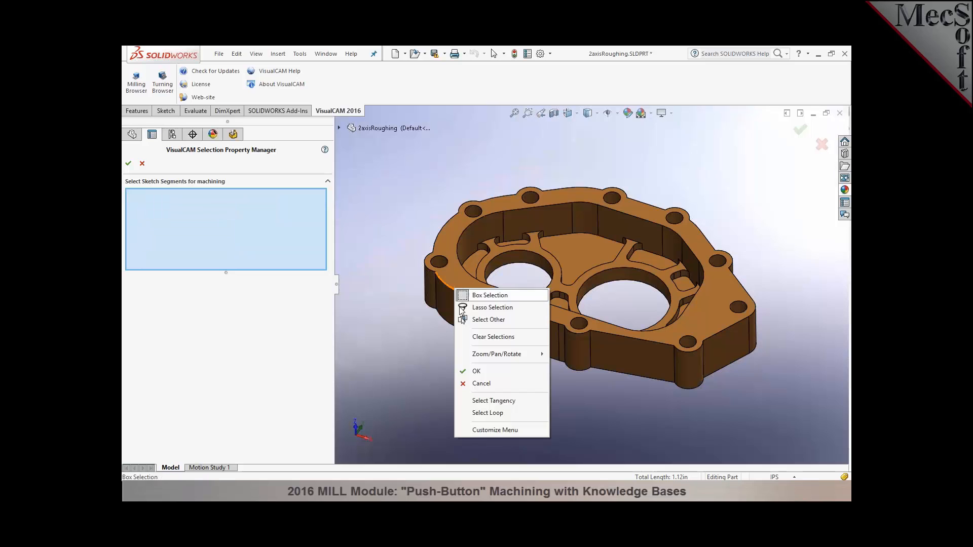
left_click(488, 413)
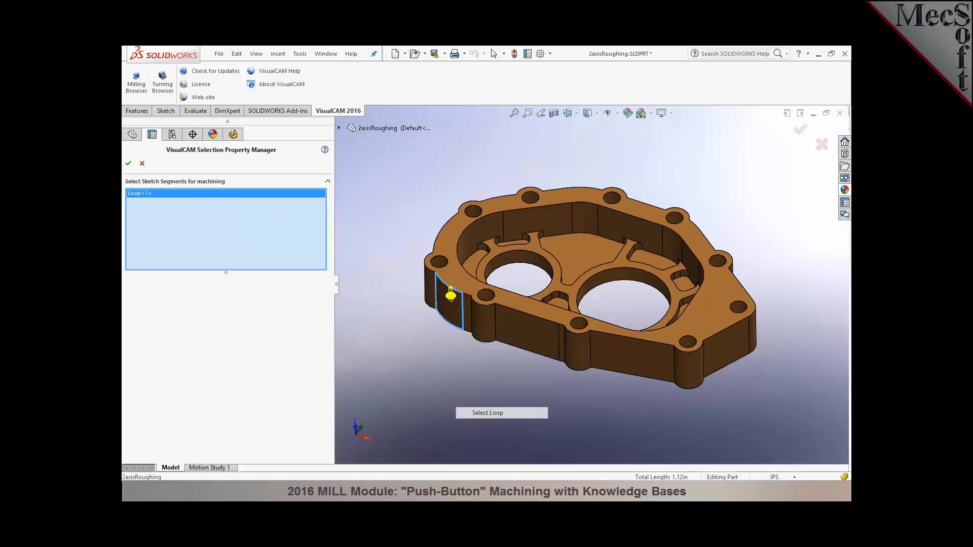
left_click(451, 298)
left_click(126, 164)
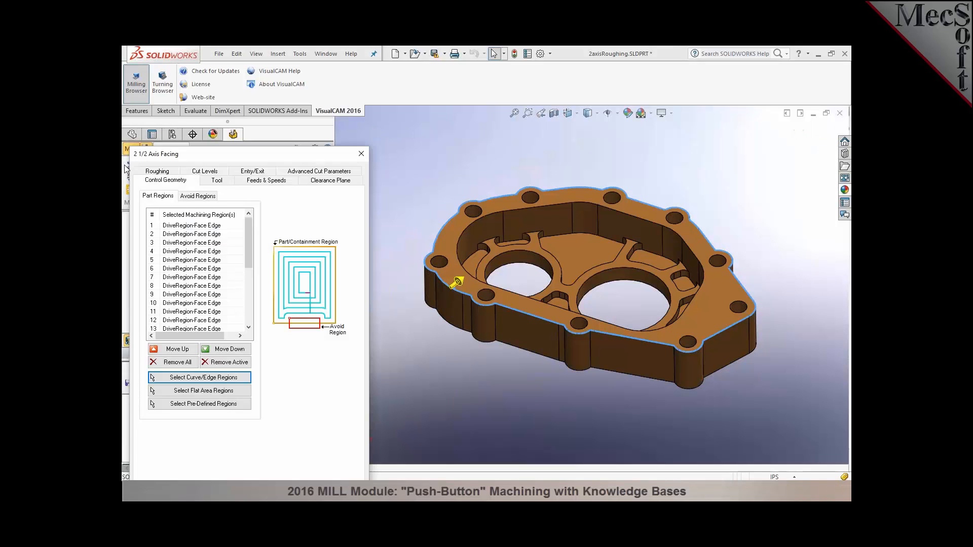
Check the cut levels of the 2 1/2 Axis Facing operation and generate its toolpath
left_click_drag(258, 155, 270, 89)
left_click(226, 104)
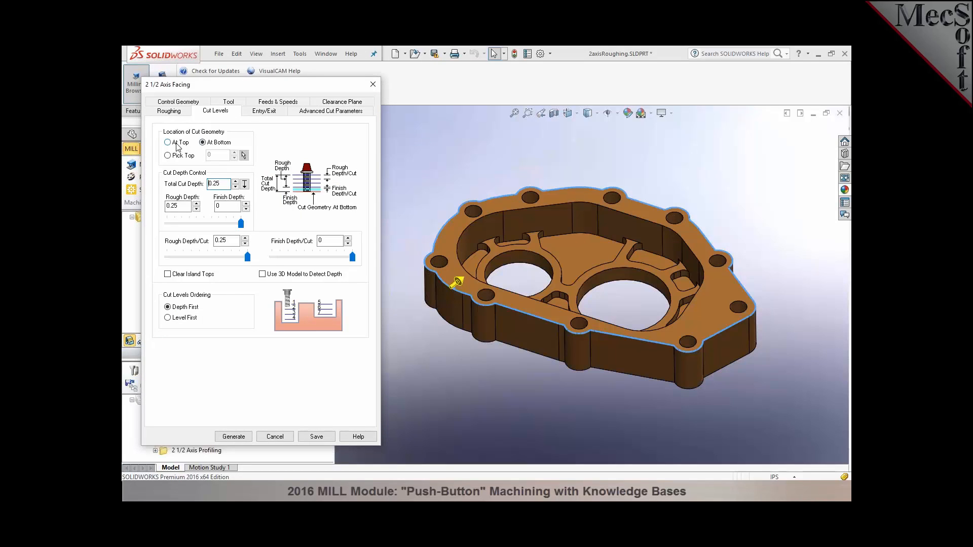
left_click(246, 436)
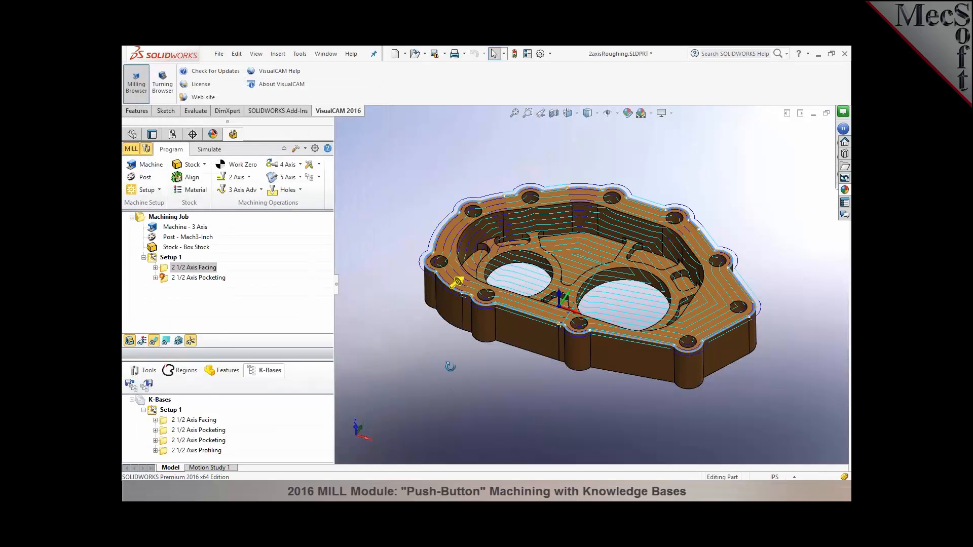
Assign the inner edge loop of the housing's top face as the part regions of the 2 1/2 Axis Pocketing operation
double_click(169, 278)
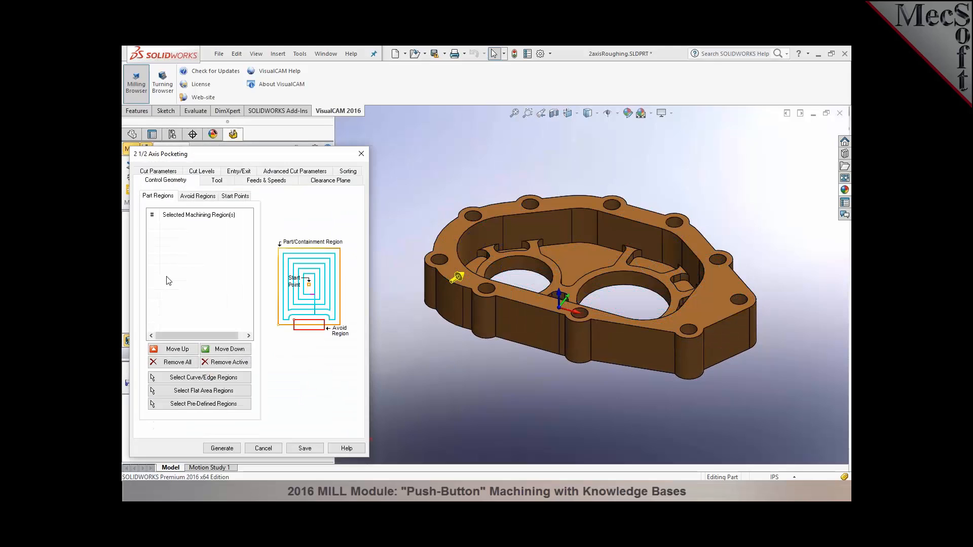
left_click(199, 377)
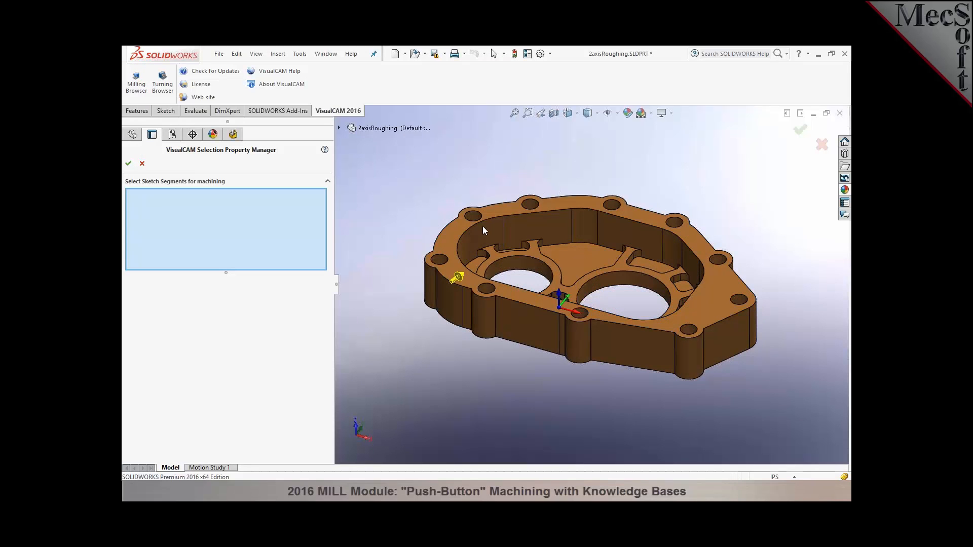
right_click(512, 214)
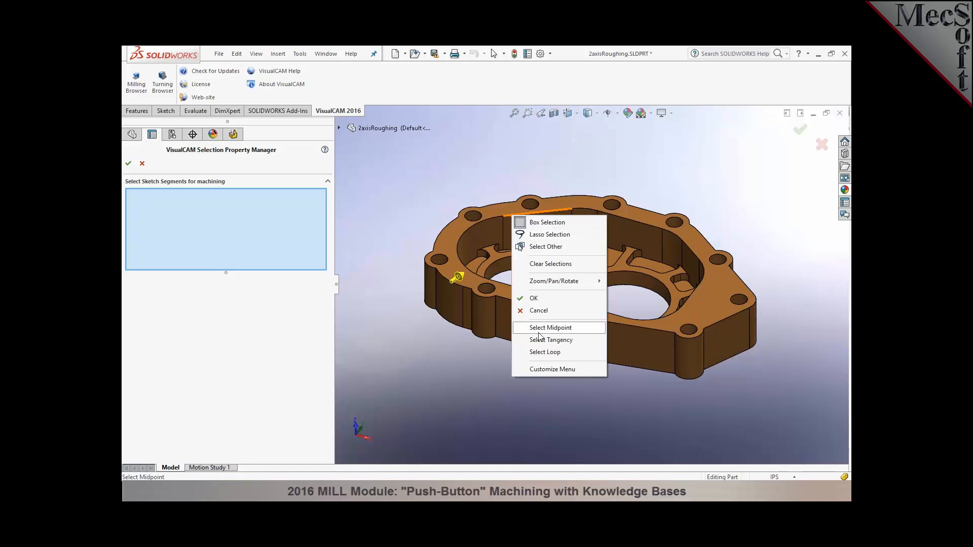
left_click(544, 352)
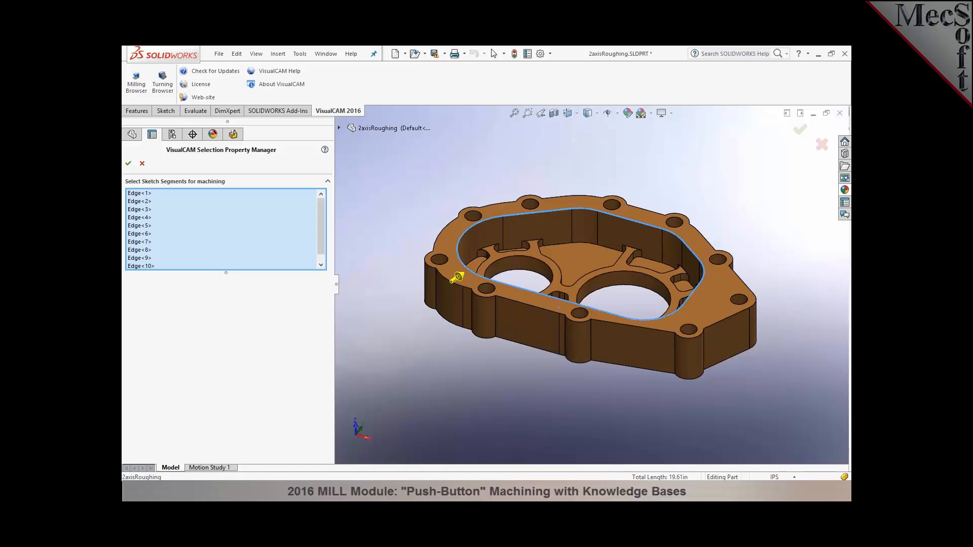
left_click(129, 163)
Set the pocketing cut geometry location to Pick Top and pick the total cut depth from the top rim to the pocket floor
left_click(202, 171)
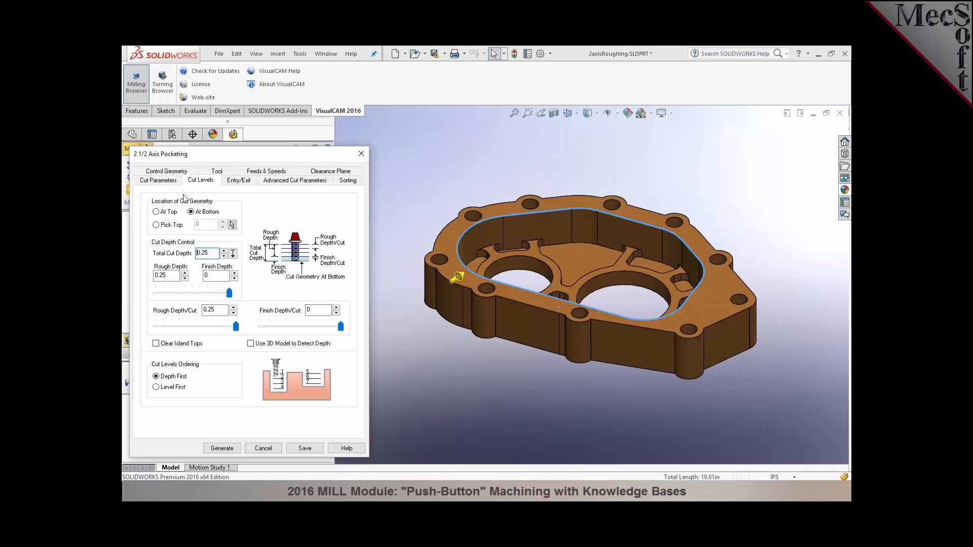
left_click(164, 227)
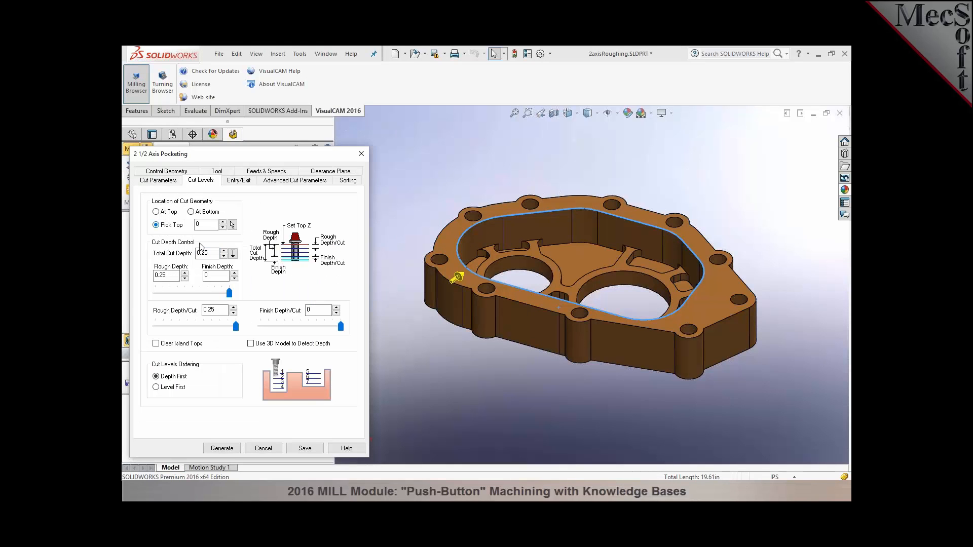
left_click(233, 254)
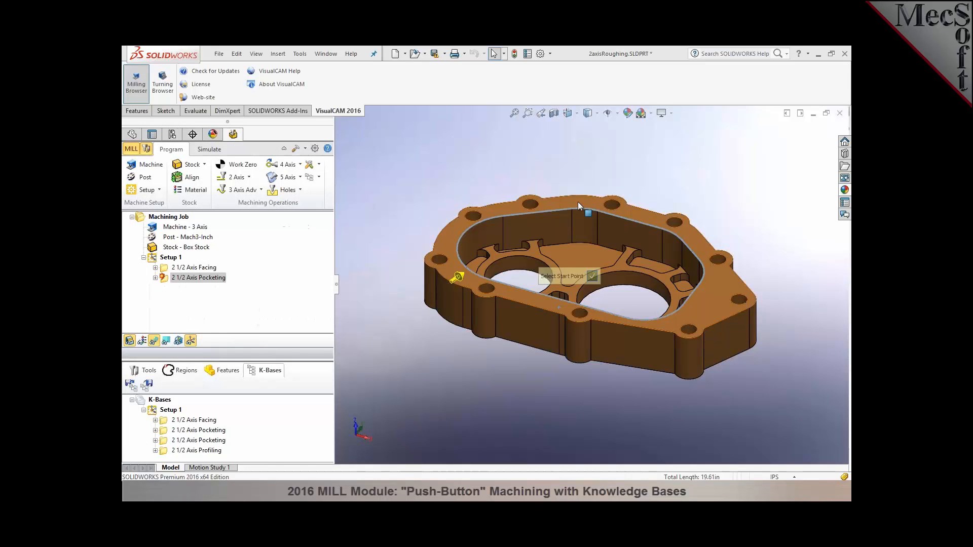
left_click(578, 202)
left_click(578, 304)
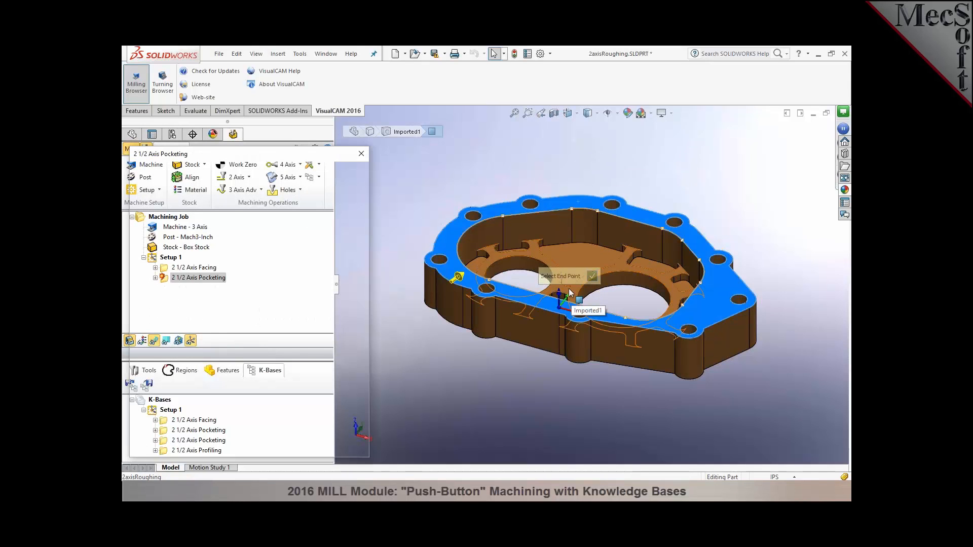
Generate the toolpath of the housing's 2 1/2 Axis Pocketing operation and review its cut levels
left_click(221, 448)
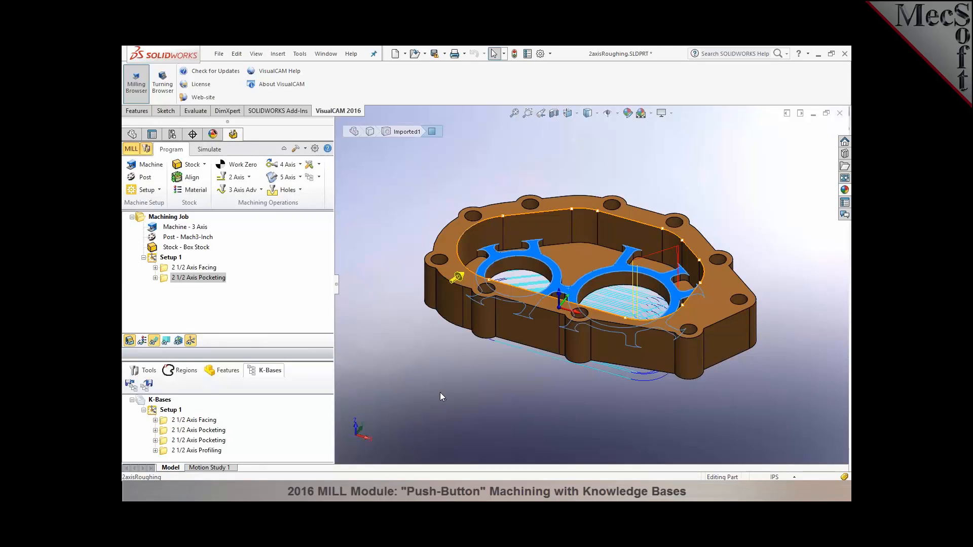
double_click(163, 278)
left_click(195, 172)
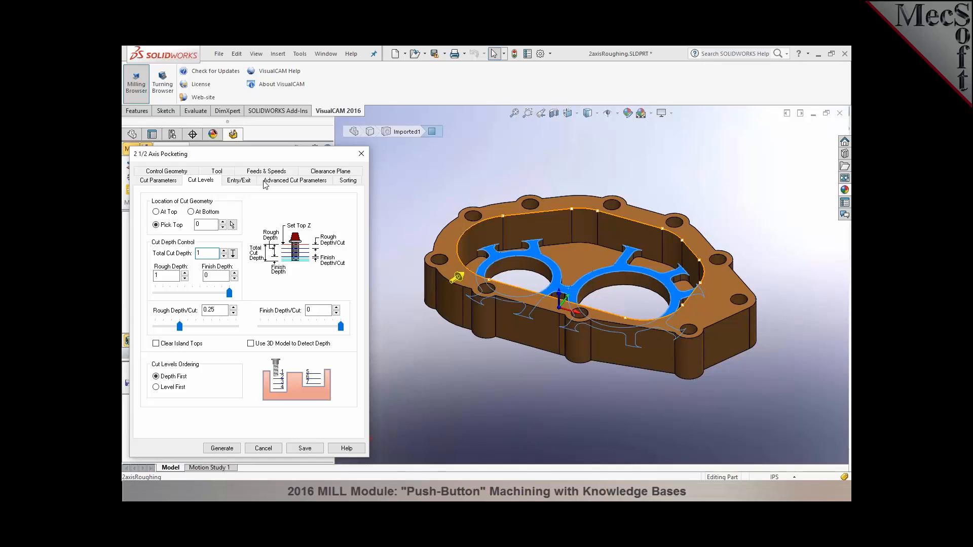
left_click(361, 154)
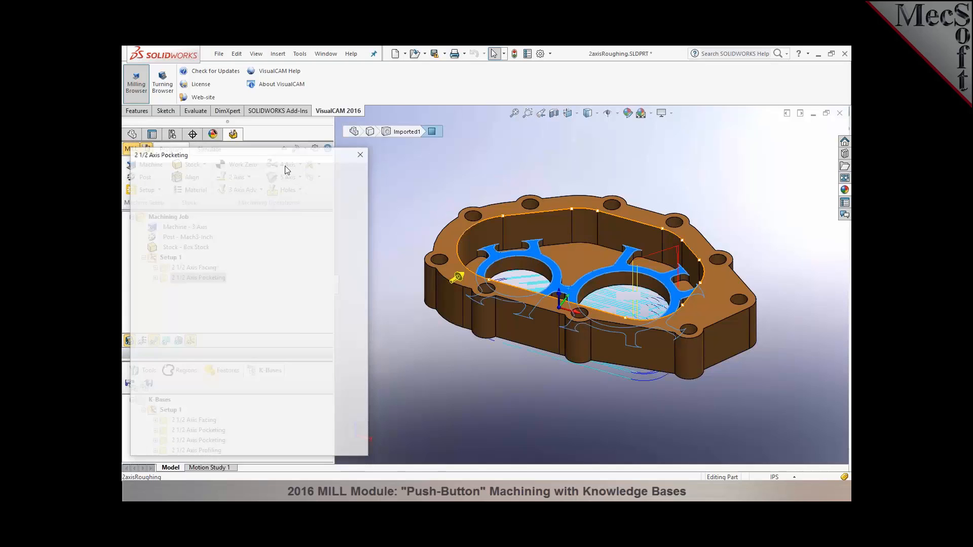
left_click(192, 268)
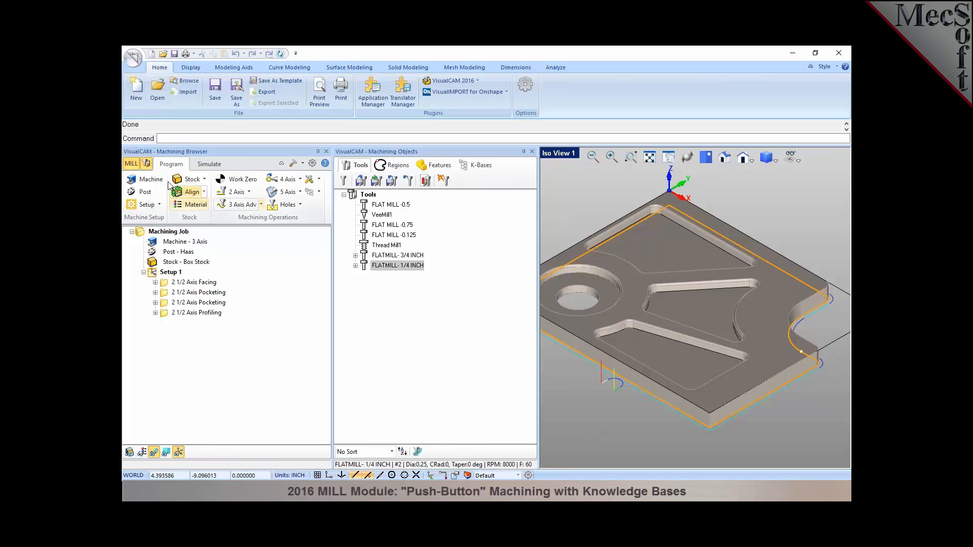
Switch to VisualCAD and open Part-101.vcp, discarding the unsaved changes of the current part
left_click(155, 96)
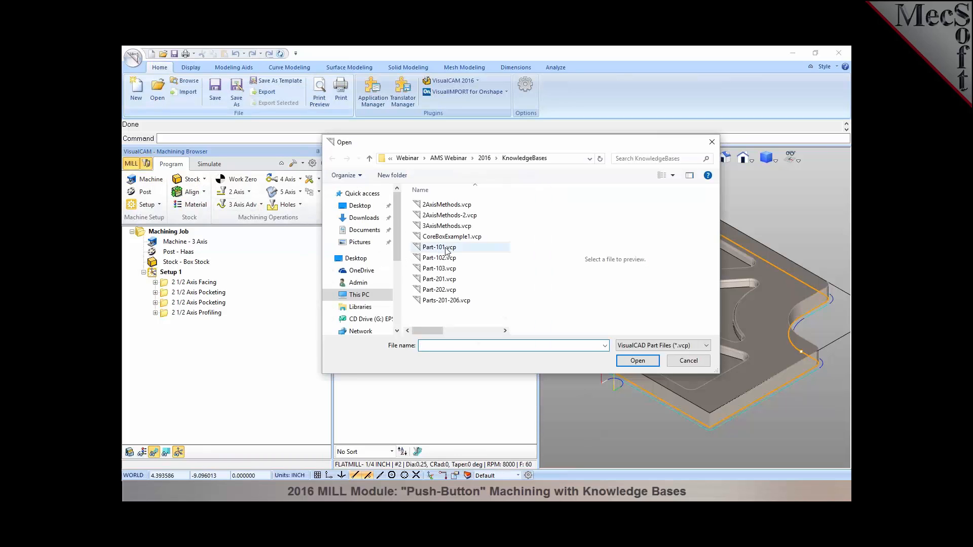
left_click(439, 247)
left_click(626, 361)
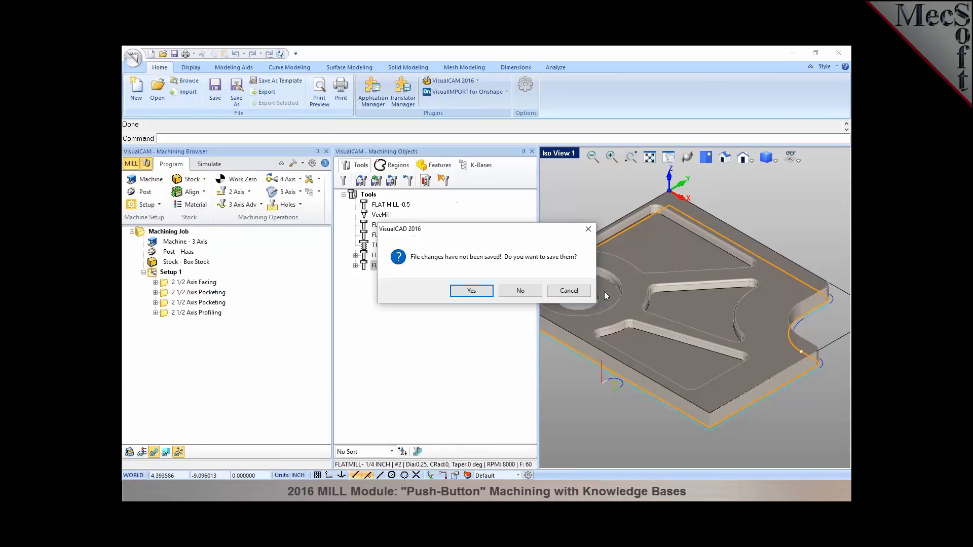
left_click(525, 292)
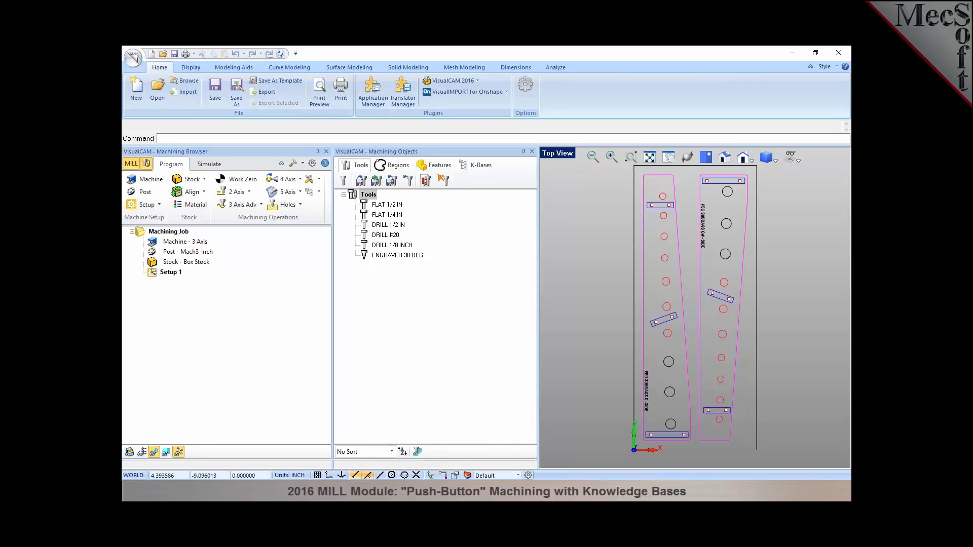
Hide the Machining Objects browser and display the Layers list with its name column widened to show full layer names
scroll(608, 309, "down", 2)
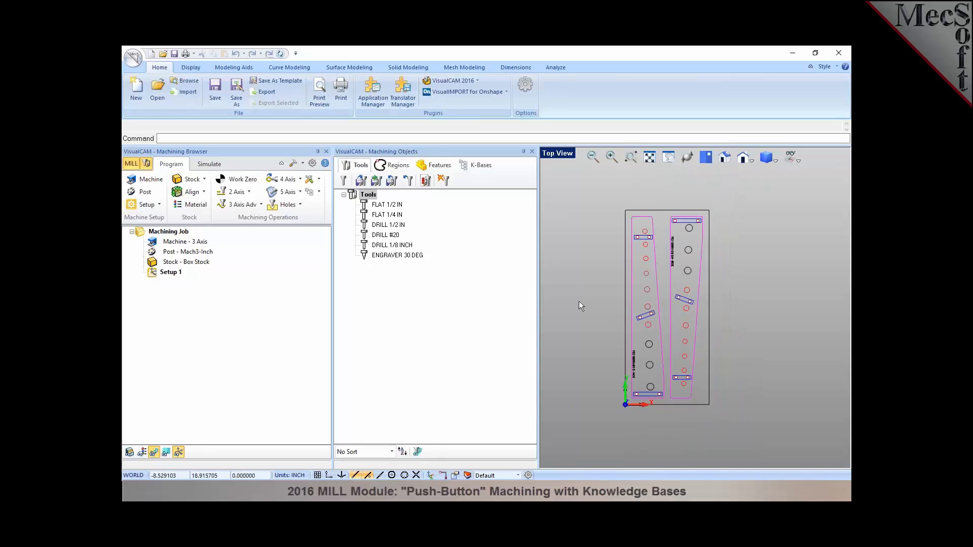
left_click(533, 151)
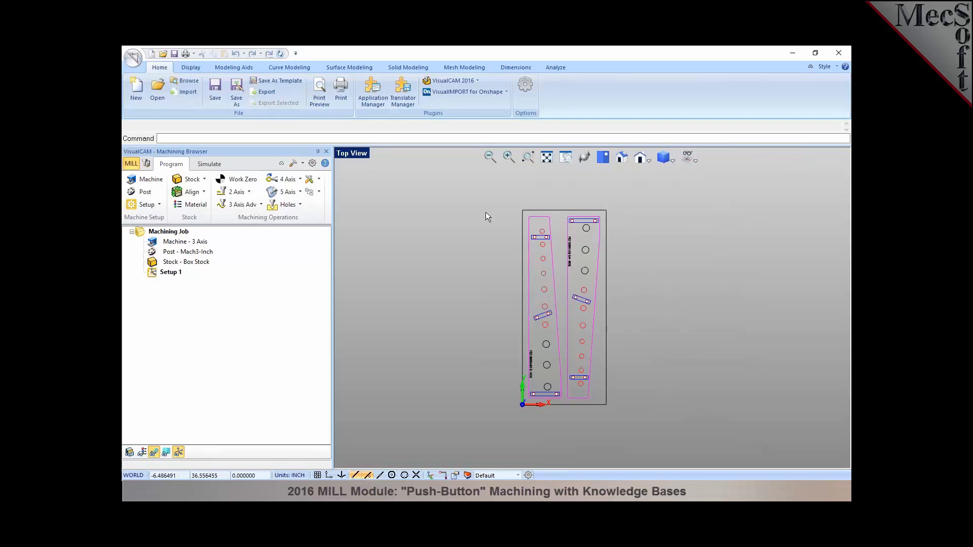
scroll(547, 306, "up", 1)
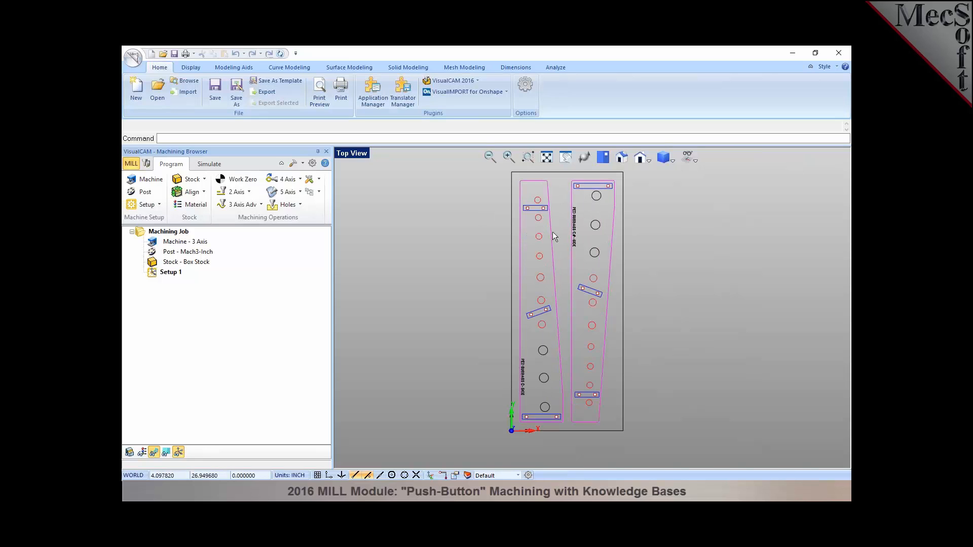
scroll(584, 290, "down", 1)
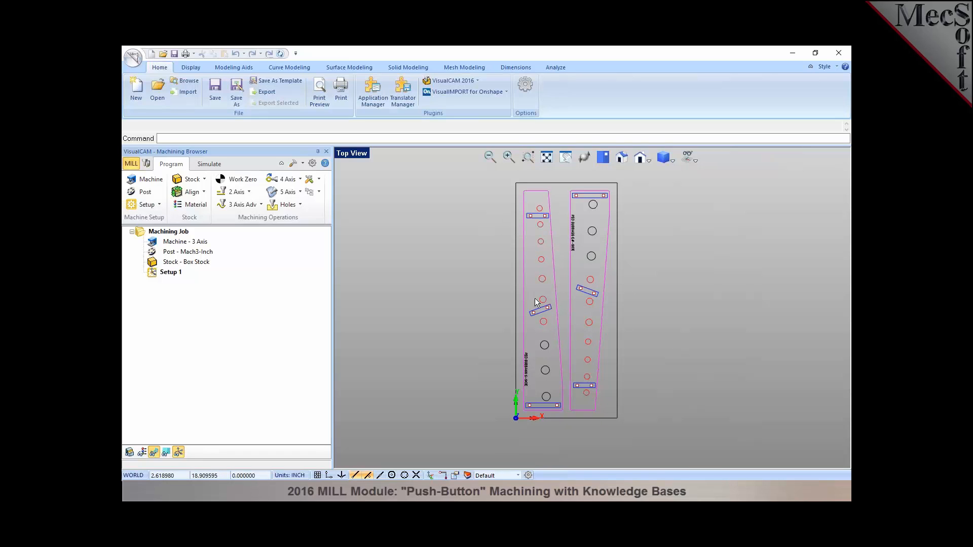
scroll(549, 331, "up", 1)
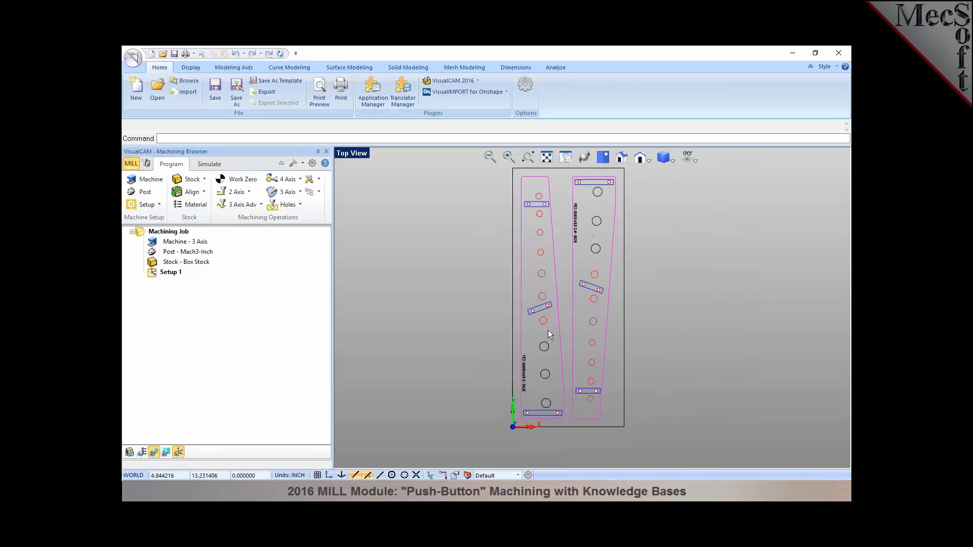
left_click(466, 476)
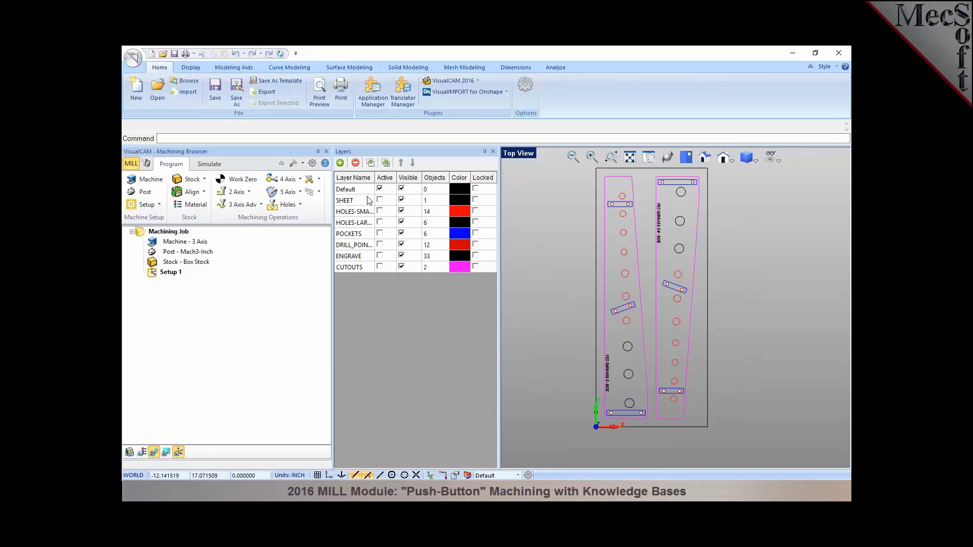
left_click_drag(375, 176, 382, 175)
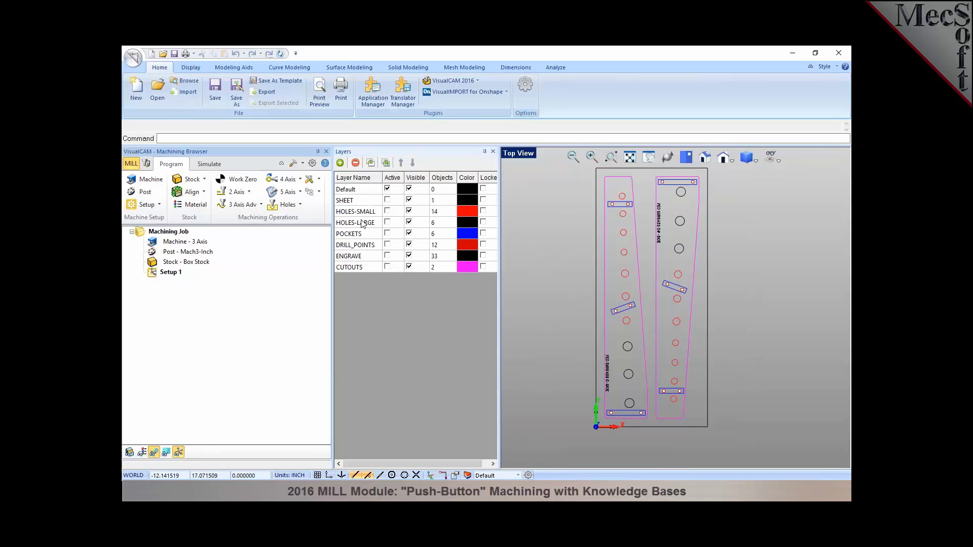
Examine which geometry of the two panels belongs to the HOLES-SMALL, HOLES-LARGE and POCKETS layers
left_click(362, 213)
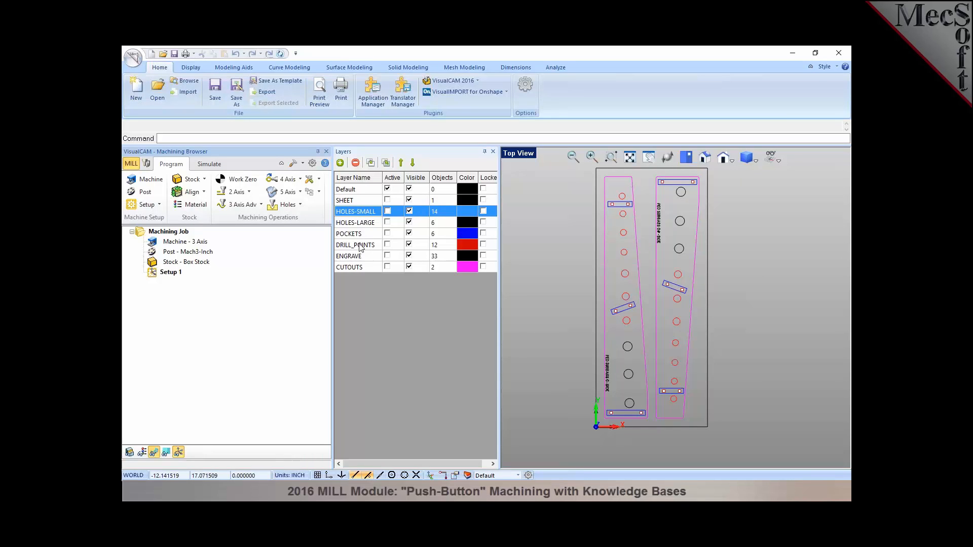
left_click(364, 221)
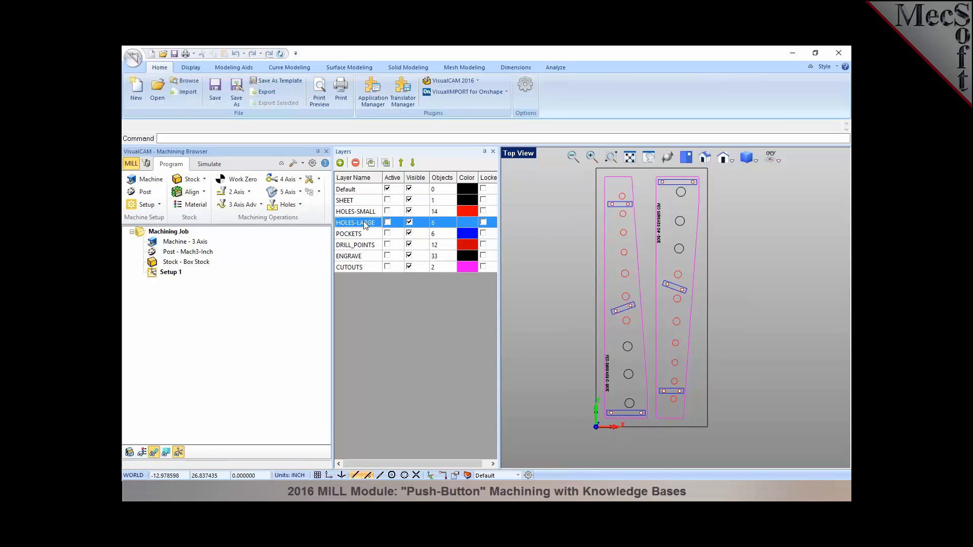
left_click(363, 213)
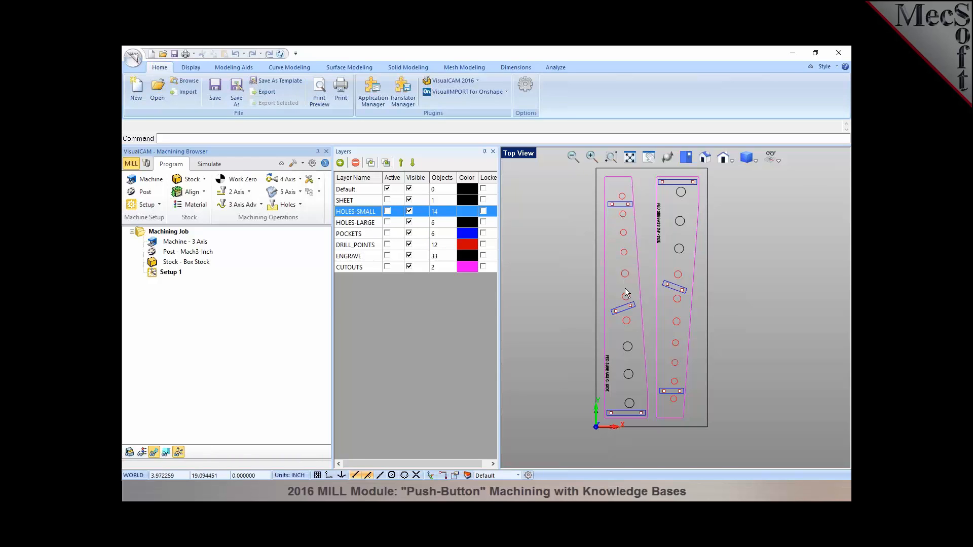
left_click(369, 225)
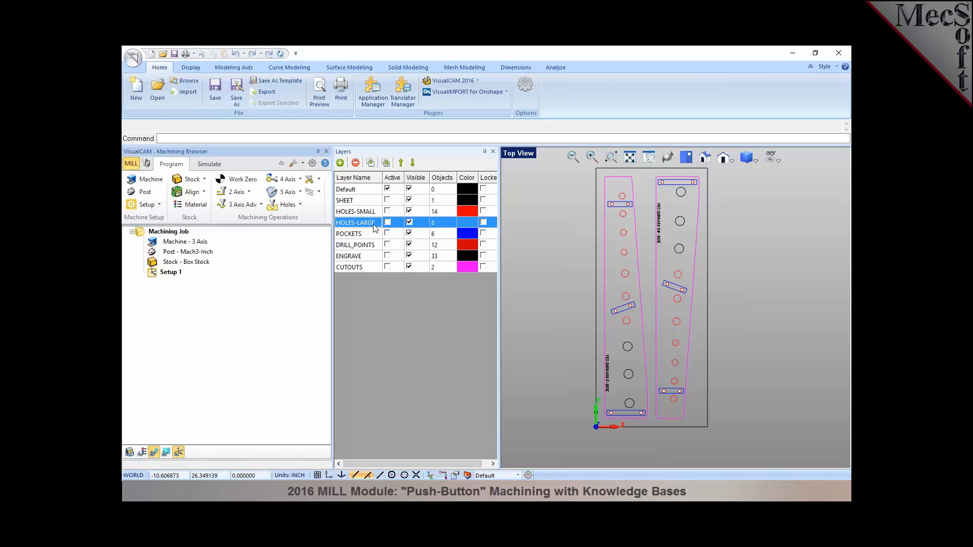
left_click(374, 234)
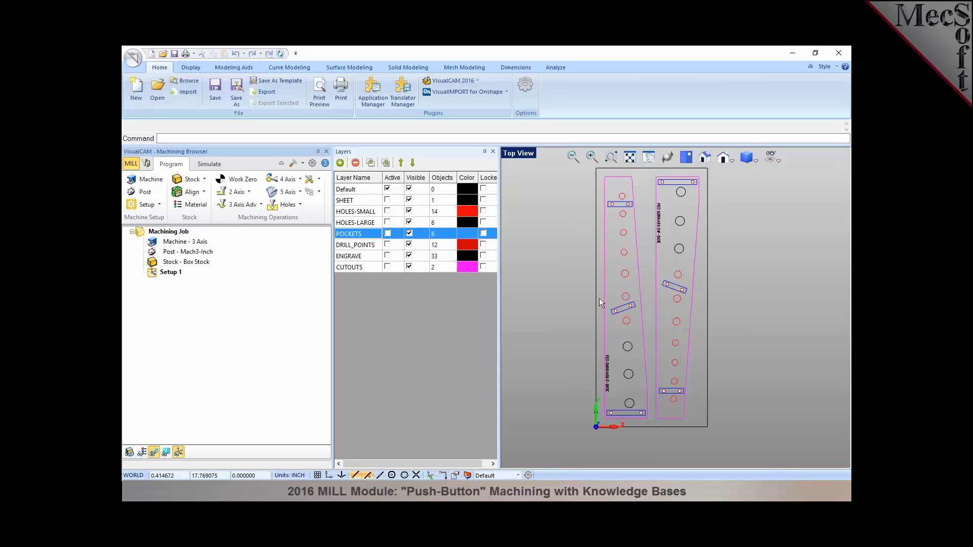
left_click(674, 288)
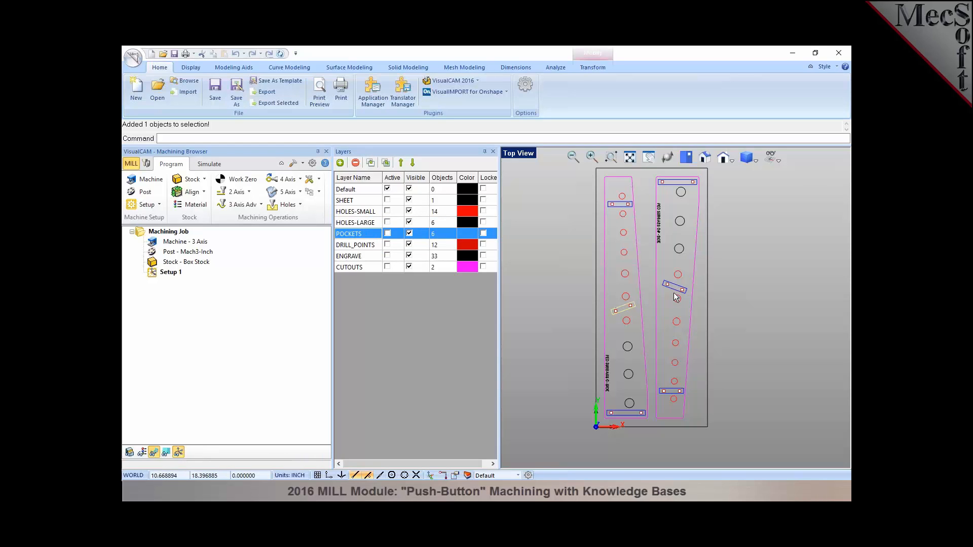
left_click(684, 182)
left_click(519, 226)
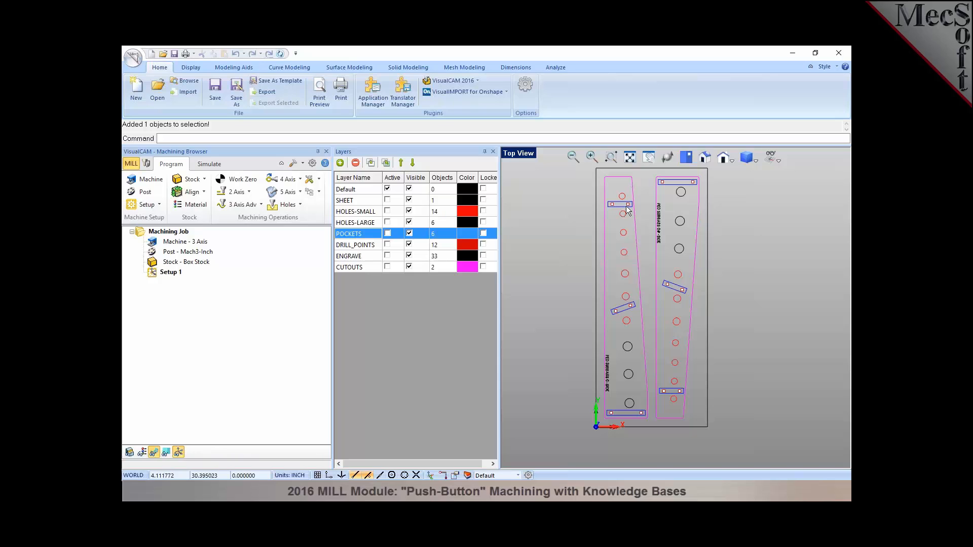
Examine the drill points, the engraved text and the panel outlines that belong to the DRILL_POINTS, ENGRAVE and CUTOUTS layers
left_click(348, 248)
left_click(351, 257)
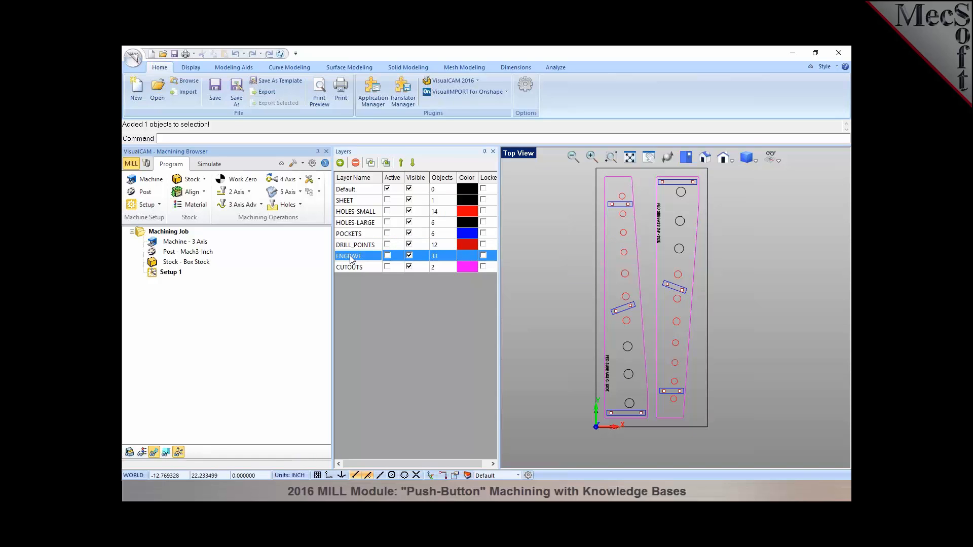
scroll(666, 222, "up", 5)
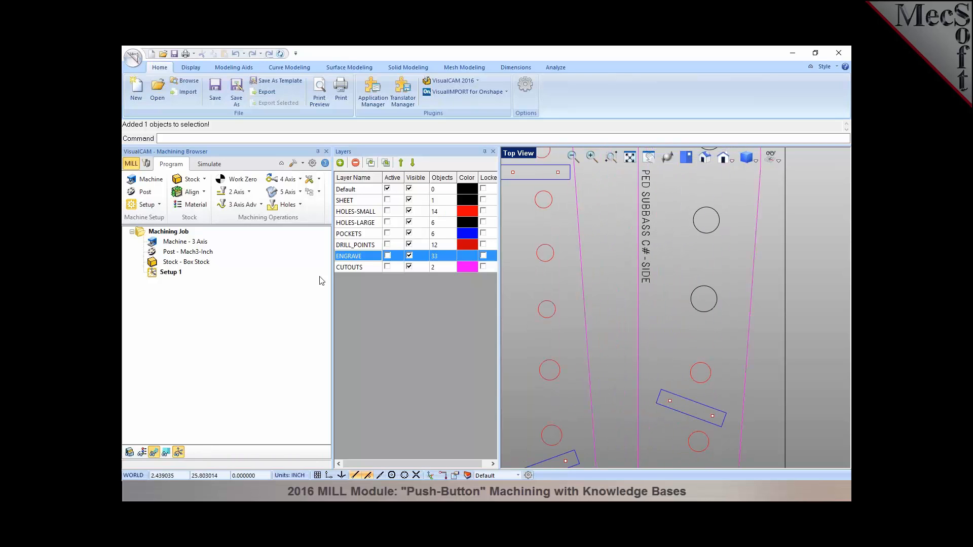
scroll(654, 287, "down", 5)
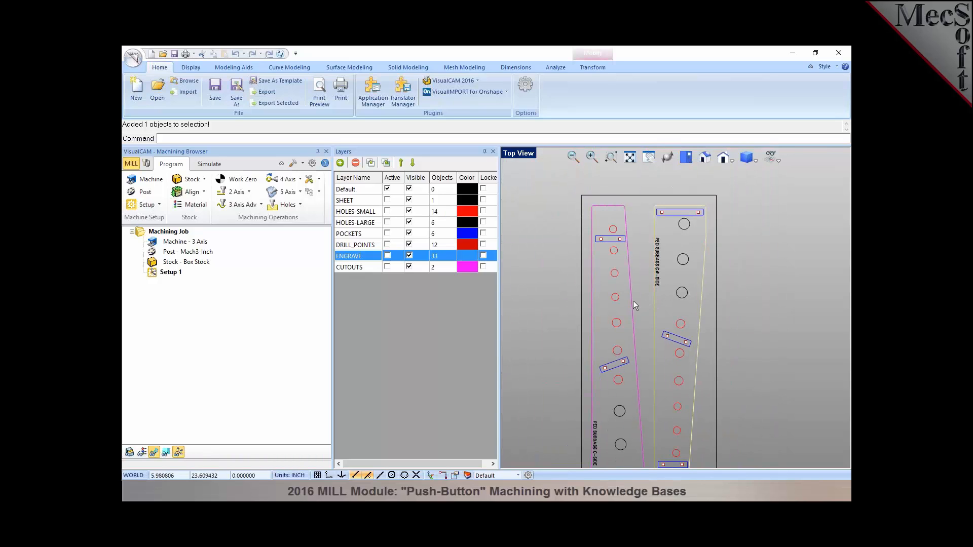
left_click(632, 300)
left_click(565, 295)
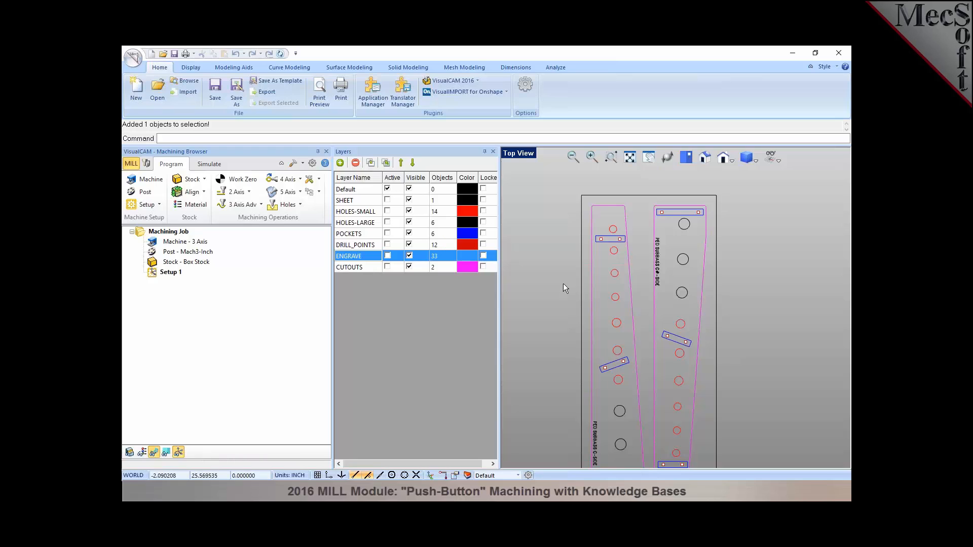
scroll(574, 263, "down", 3)
scroll(600, 227, "down", 1)
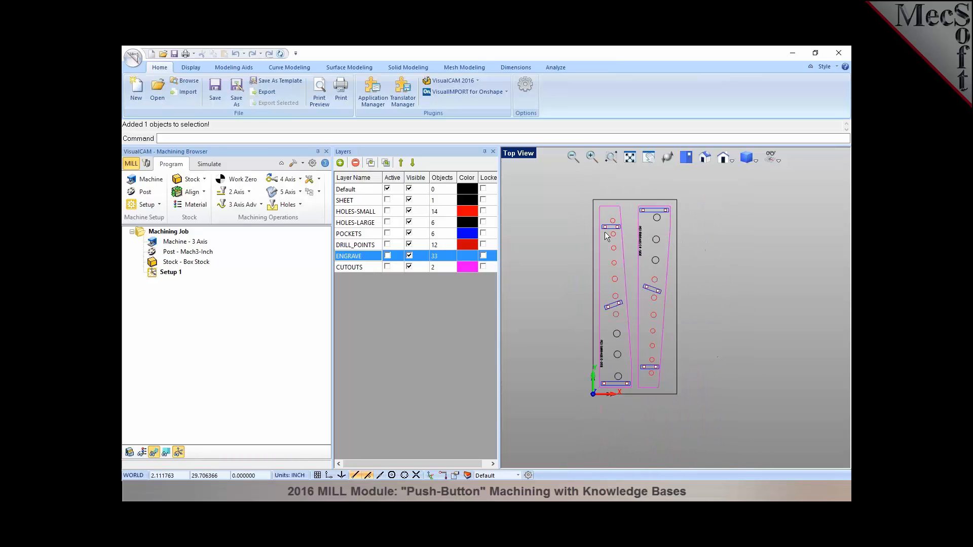
scroll(607, 238, "up", 1)
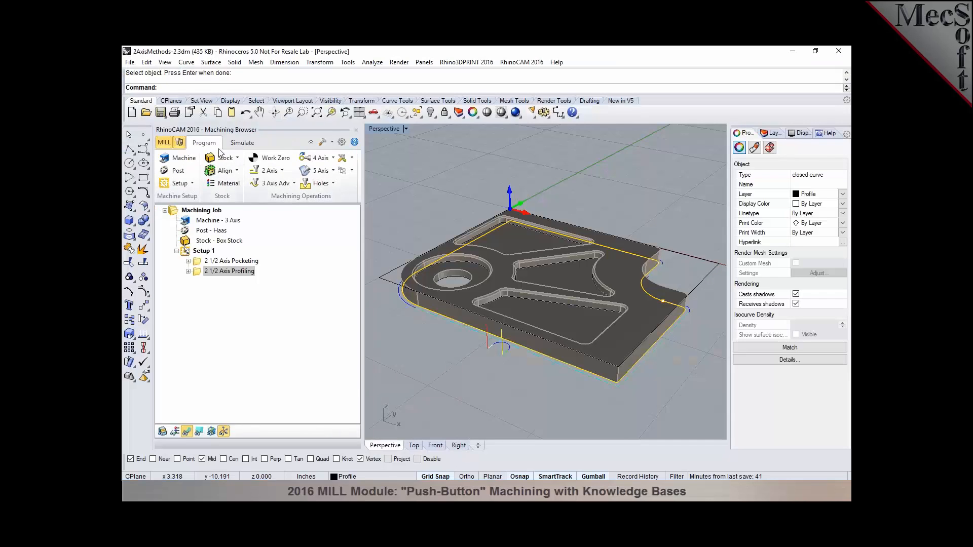
Switch to Rhinoceros and open Part-101.3dm from the KnowledgeBases folder
left_click(146, 113)
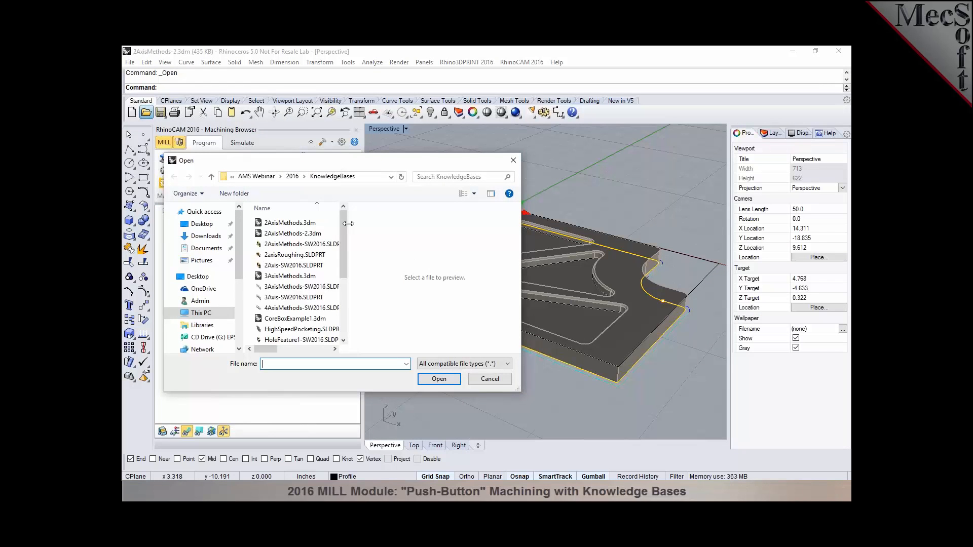
left_click_drag(343, 229, 343, 267)
left_click(283, 310)
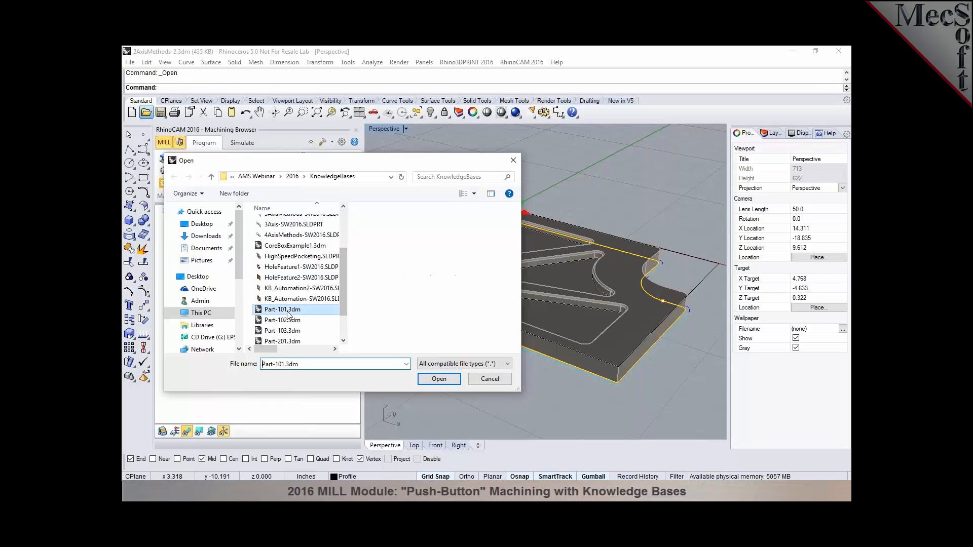
left_click(438, 380)
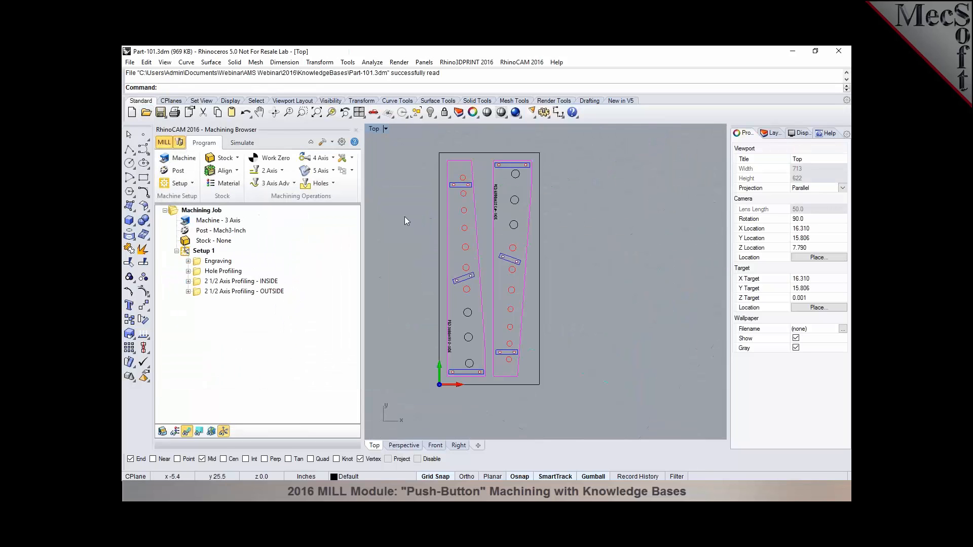
scroll(500, 245, "up", 2)
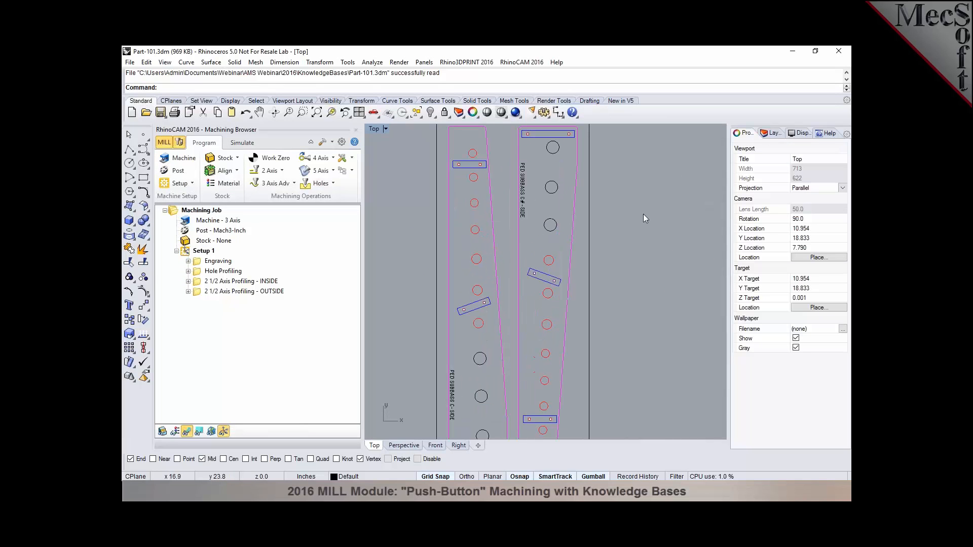
Show the part's layers and inspect the Engraving operation's toolpath along the panel text and pockets
left_click(768, 134)
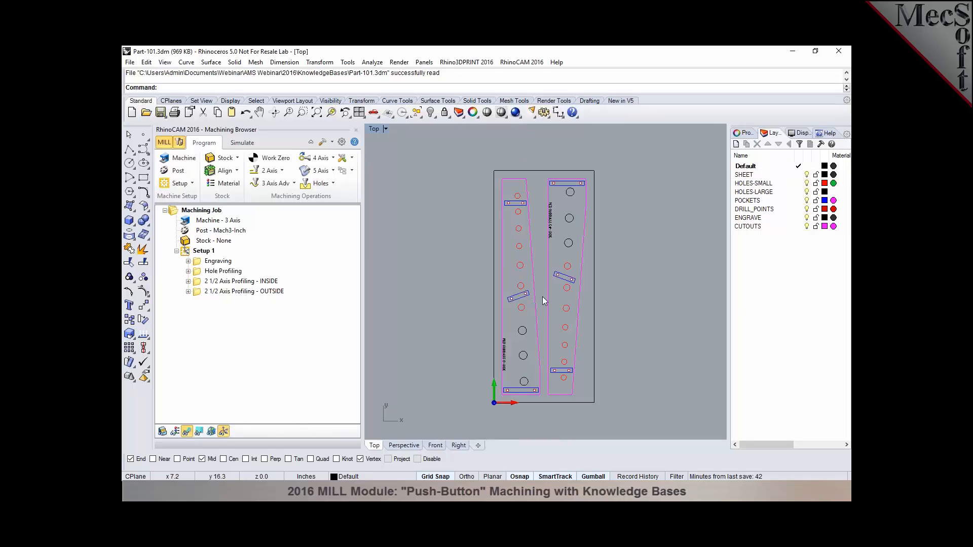
left_click(209, 262)
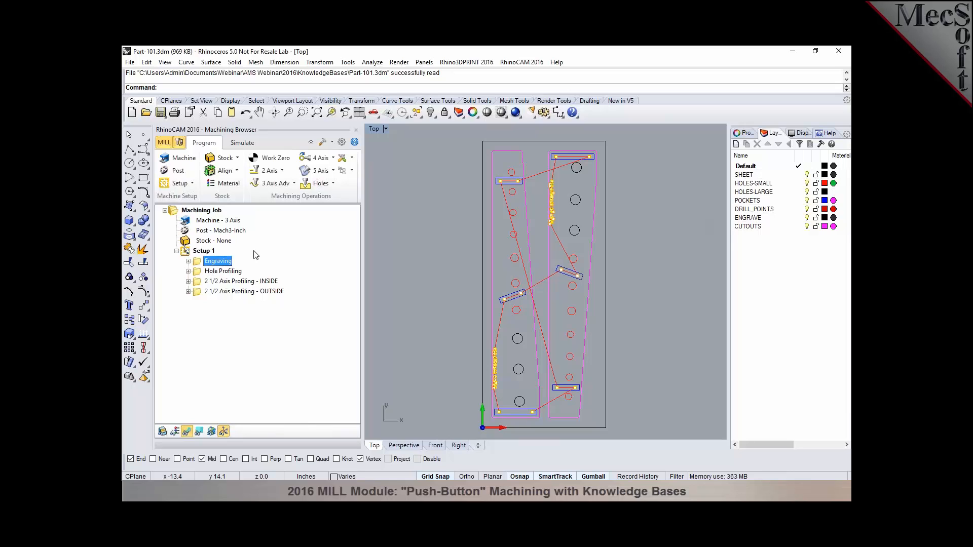
scroll(528, 150, "up", 5)
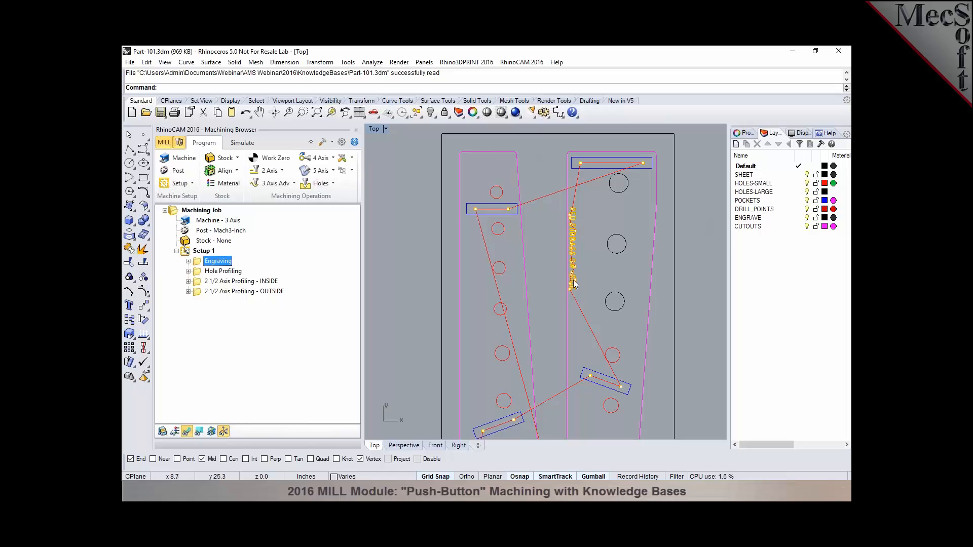
scroll(582, 212, "up", 4)
scroll(563, 198, "down", 6)
scroll(563, 197, "down", 5)
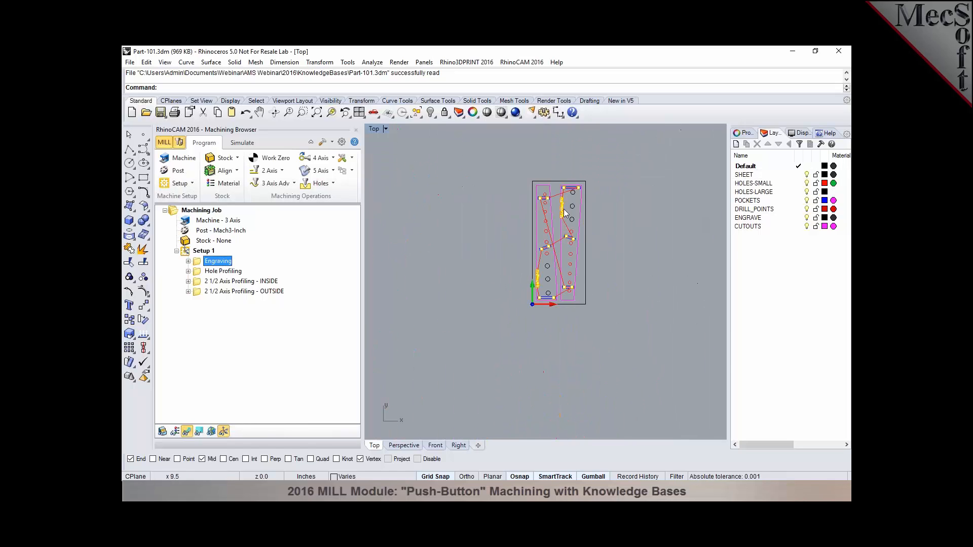
Inspect the toolpaths of the Hole Profiling, 2 1/2 Axis Profiling - INSIDE and 2 1/2 Axis Profiling - OUTSIDE operations on the panels
scroll(565, 213, "up", 2)
left_click(223, 271)
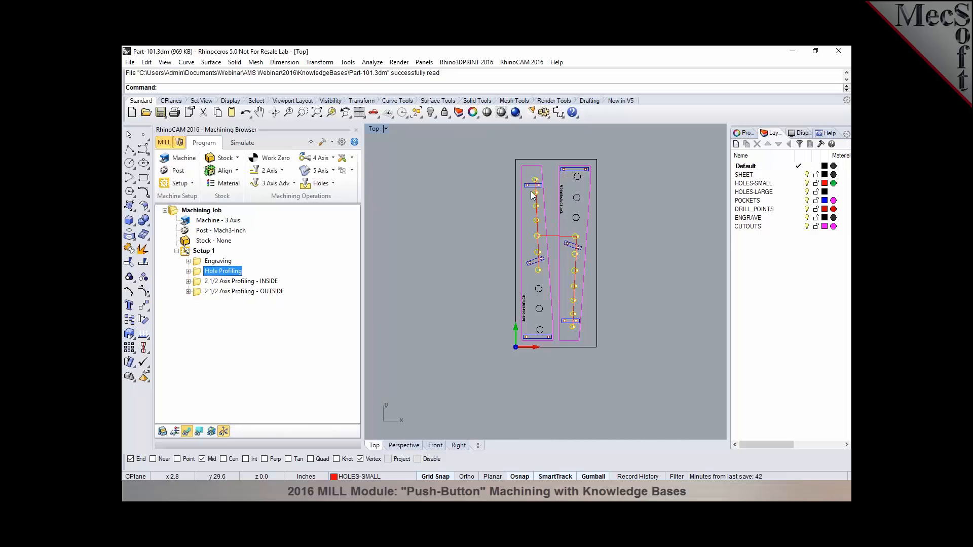
scroll(533, 196, "up", 4)
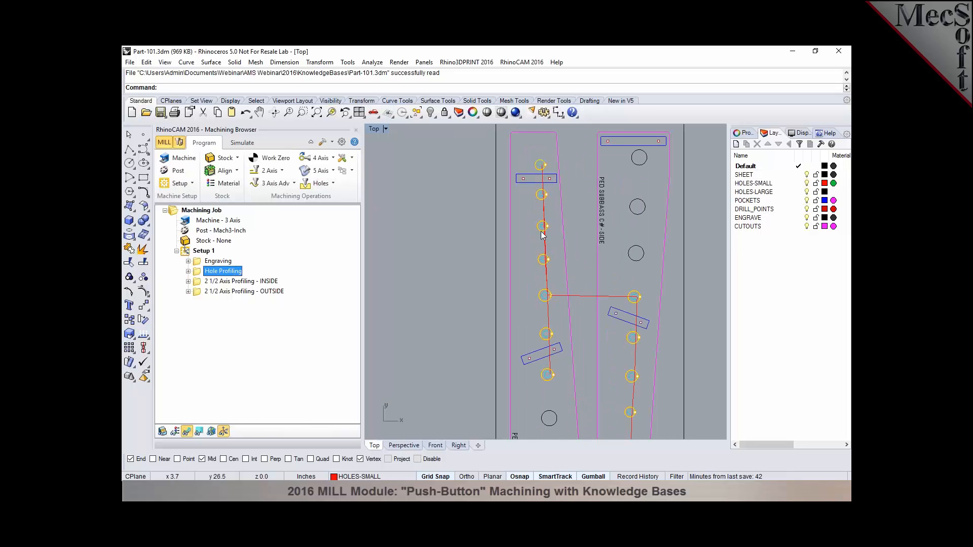
scroll(618, 276, "down", 5)
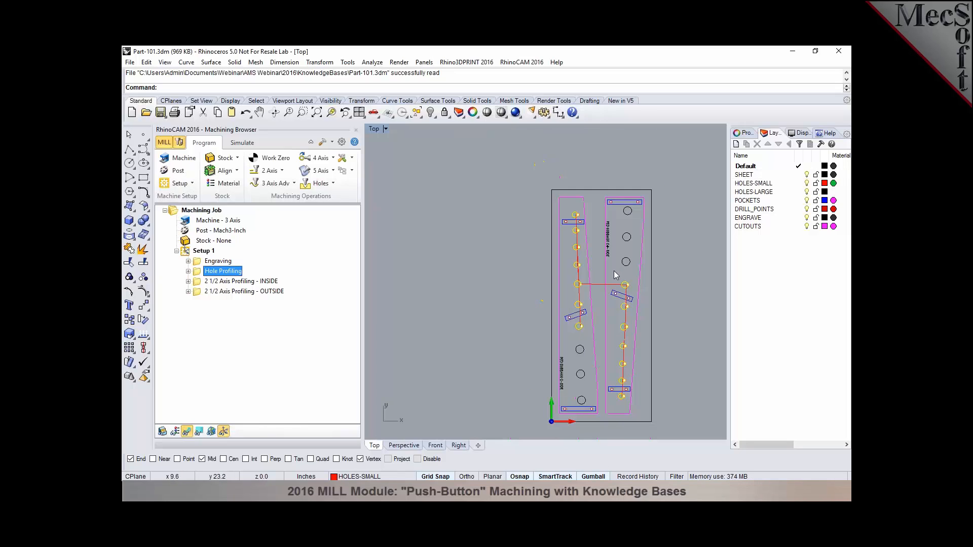
left_click(209, 282)
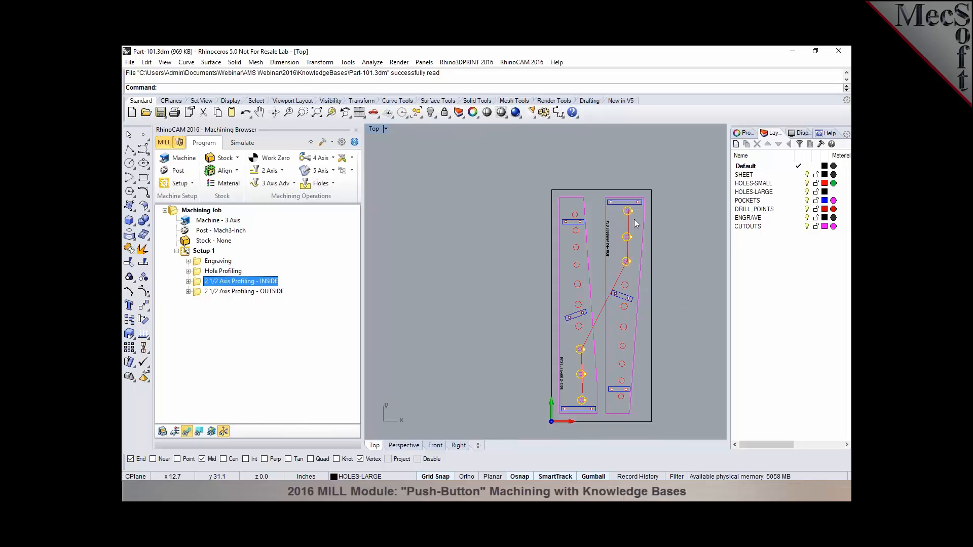
left_click(250, 292)
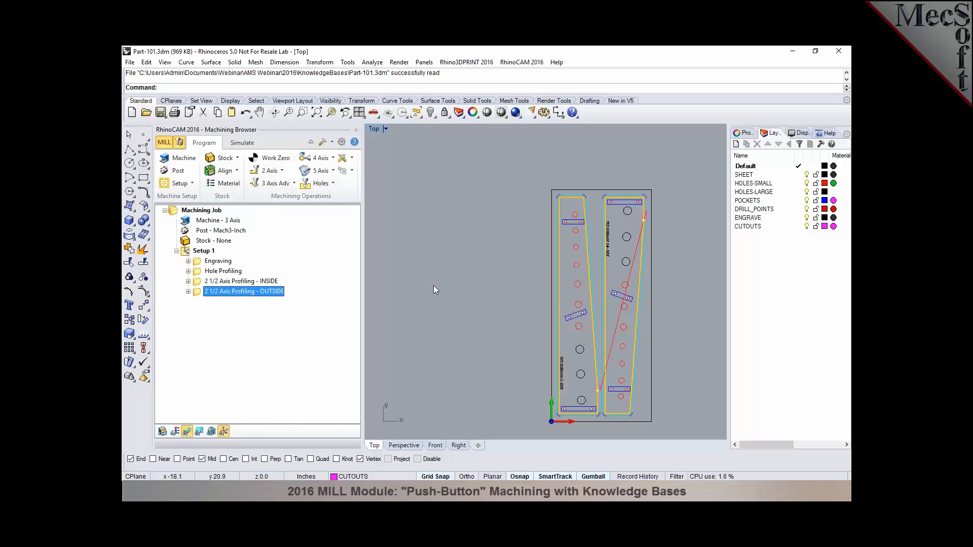
Open Part-102.3dm and look over the nested panels on its sheet
left_click(146, 112)
left_click(439, 380)
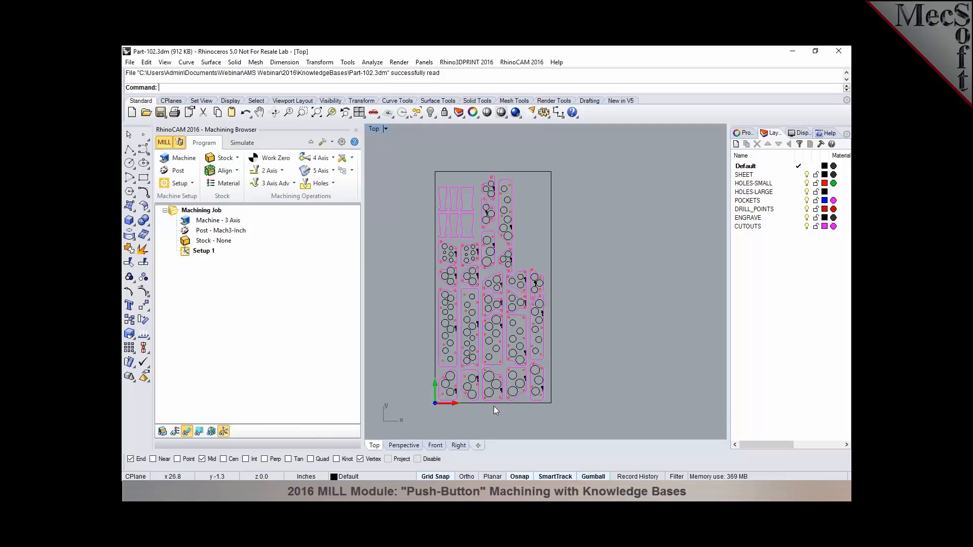
scroll(421, 279, "up", 2)
scroll(531, 298, "down", 2)
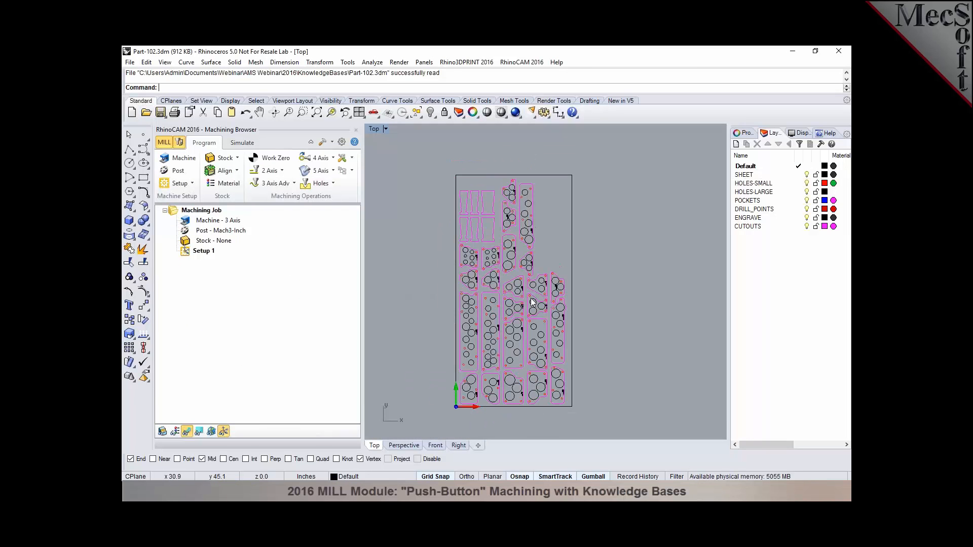
scroll(458, 228, "up", 2)
scroll(557, 270, "down", 2)
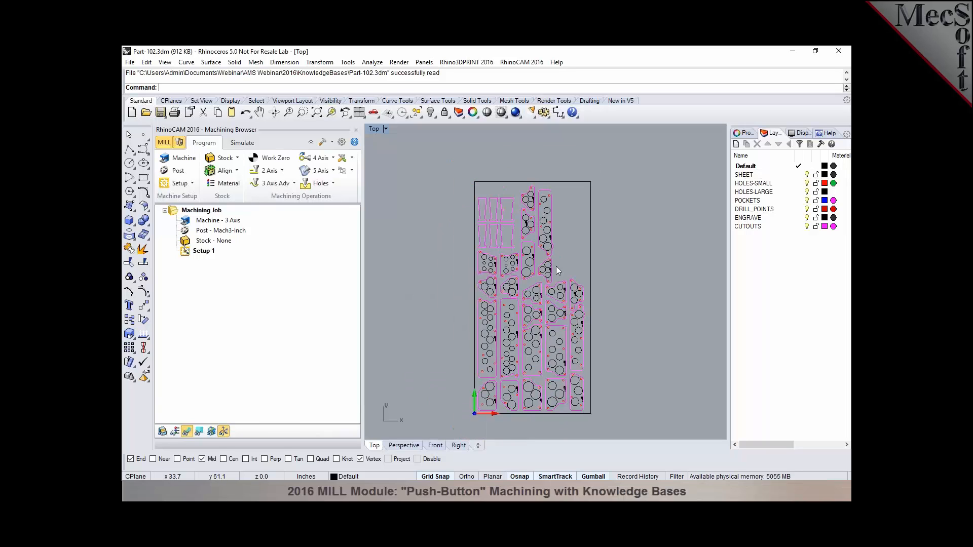
scroll(557, 266, "down", 2)
scroll(541, 308, "up", 2)
Load the Part-101.vkb knowledge base into Setup 1 without setting selection rules
left_click(351, 170)
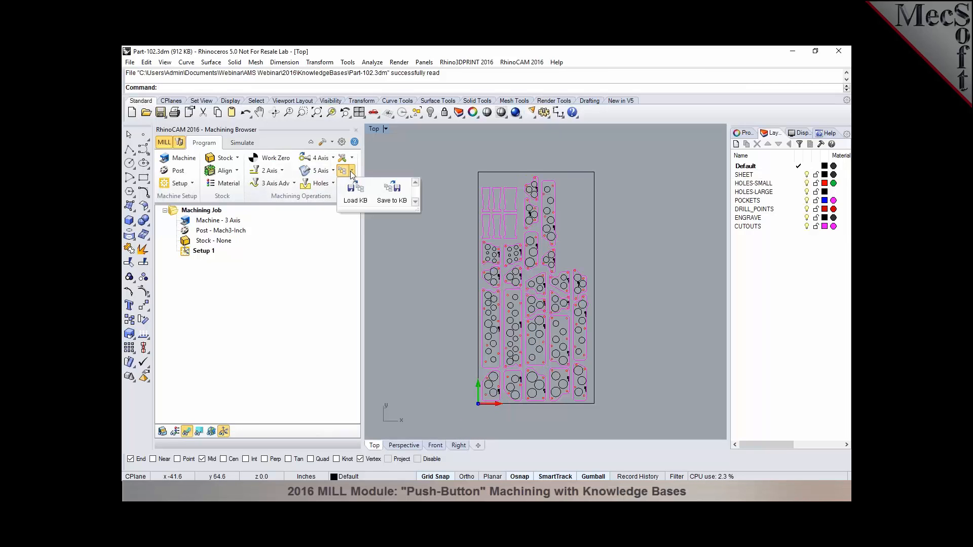
left_click(348, 190)
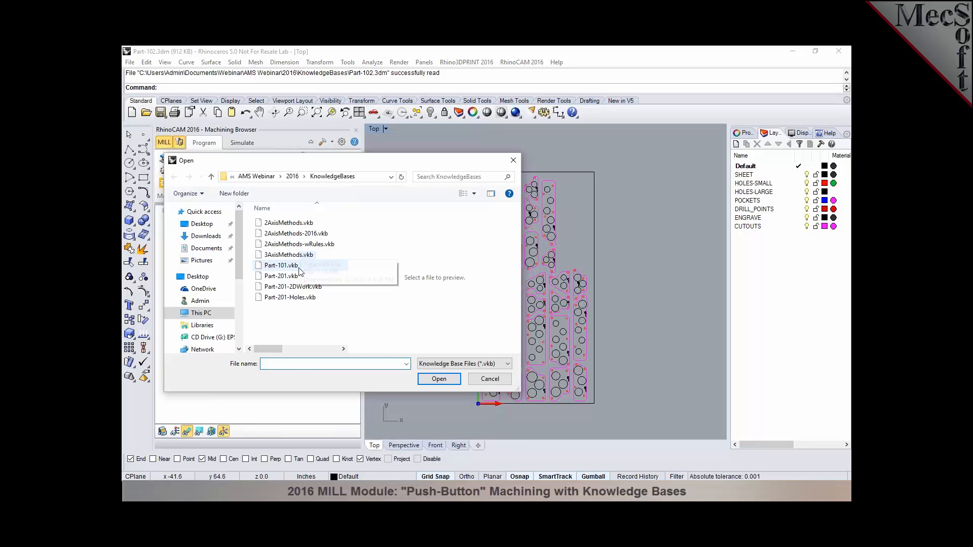
left_click(282, 265)
double_click(282, 265)
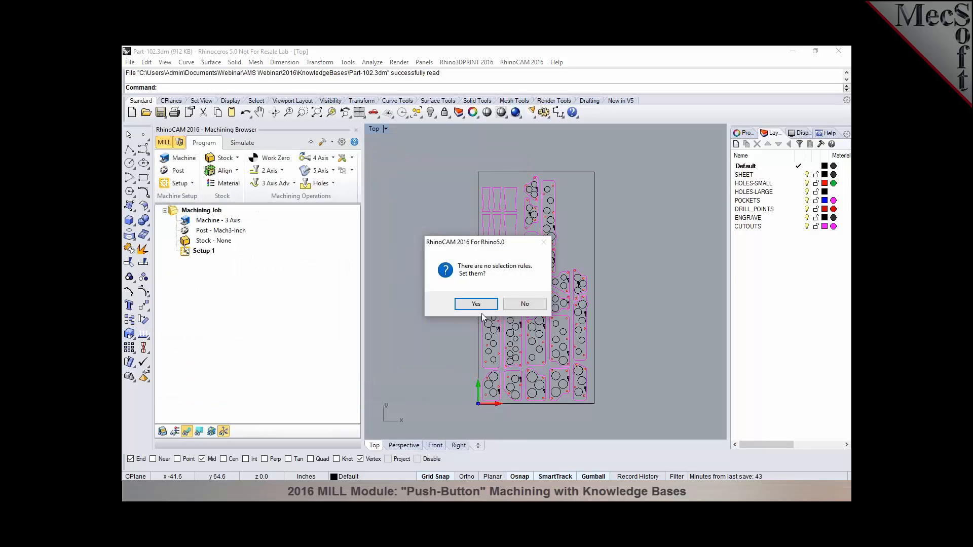
left_click(525, 304)
Assign all objects on the ENGRAVE layer as the Engraving operation's curve regions and generate its toolpath
left_click(221, 263)
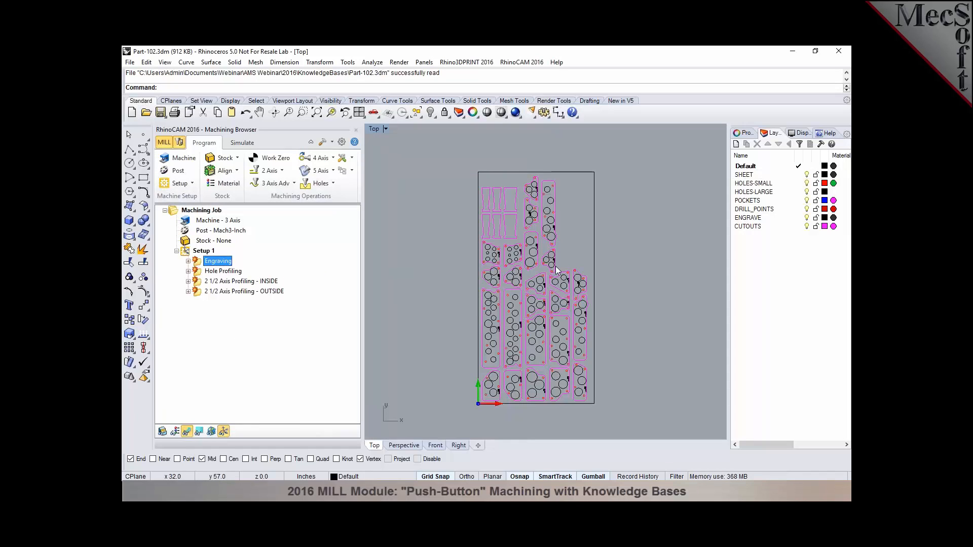
double_click(197, 264)
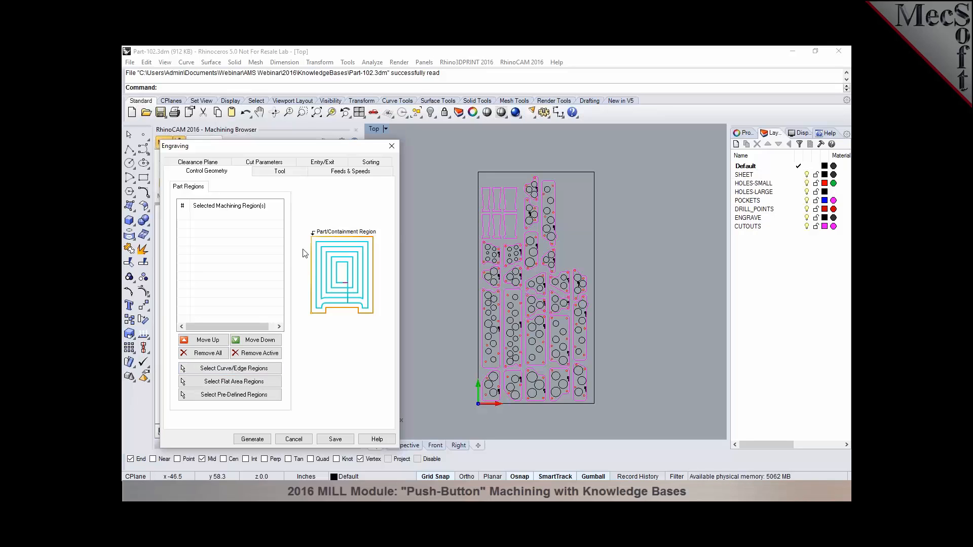
left_click(219, 369)
scroll(511, 394, "up", 5)
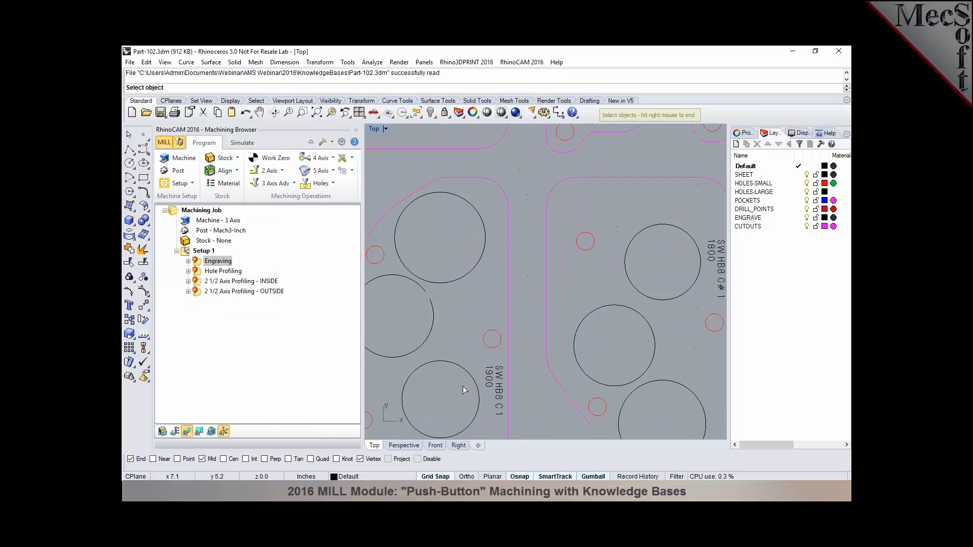
scroll(464, 390, "up", 4)
scroll(498, 334, "down", 10)
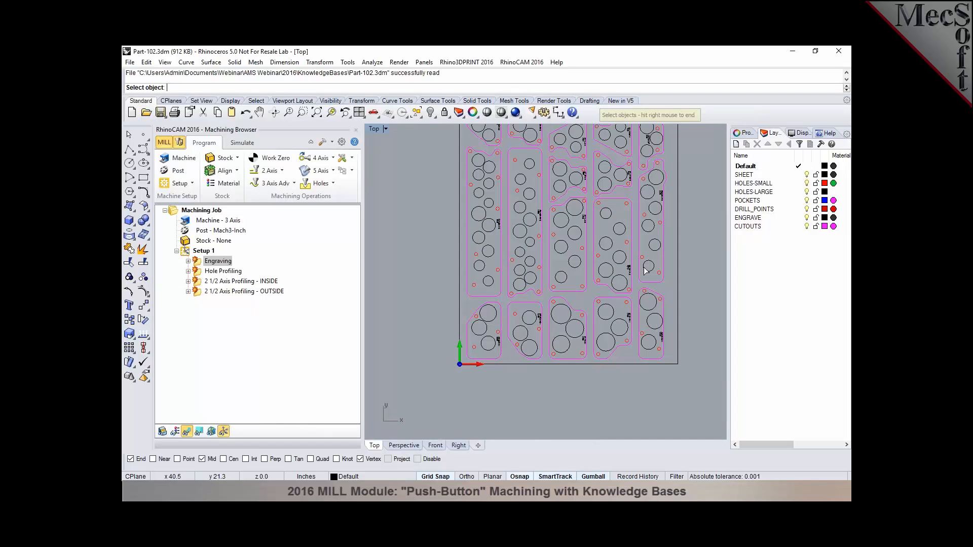
left_click(745, 218)
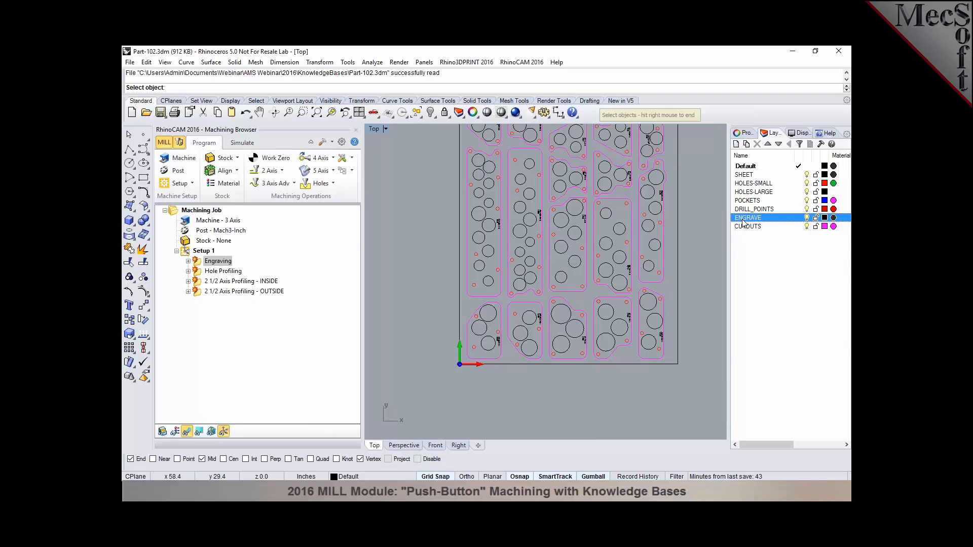
right_click(745, 219)
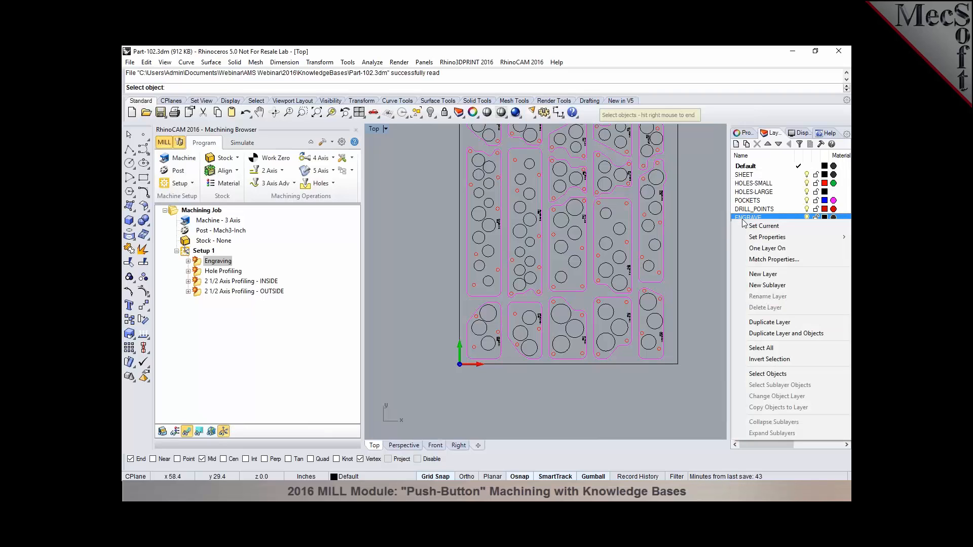
left_click(759, 374)
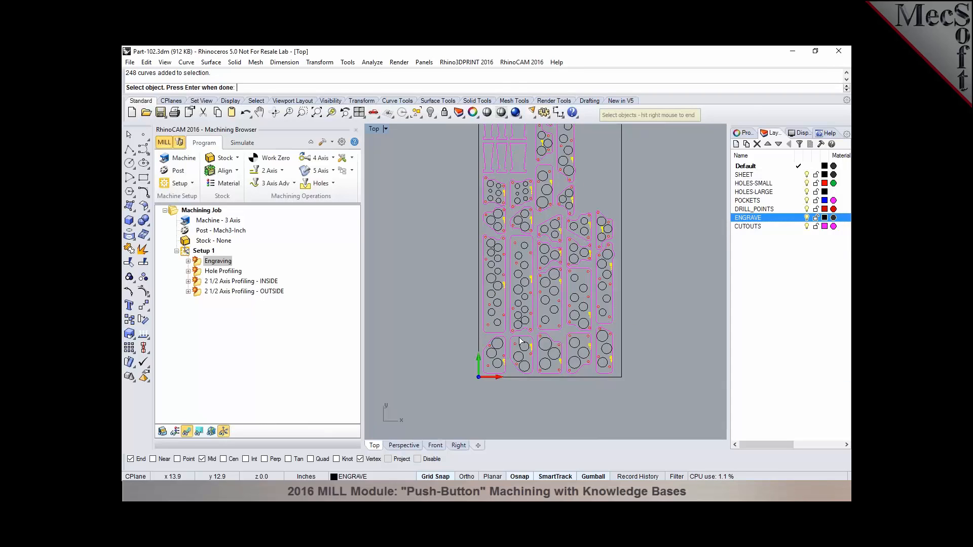
right_click(461, 305)
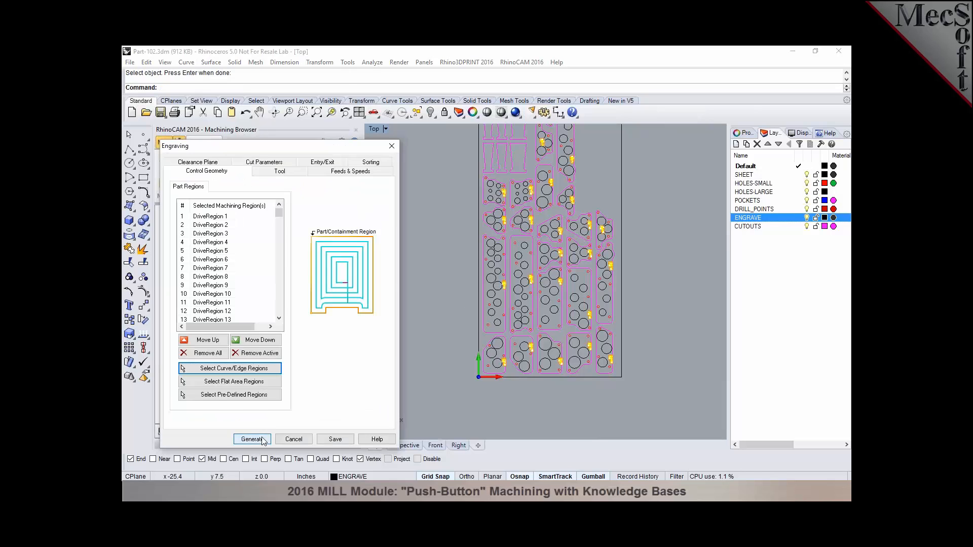
left_click(262, 440)
Assign all objects on the HOLES-SMALL layer as the Hole Profiling operation's curve regions and generate its toolpath
left_click(213, 272)
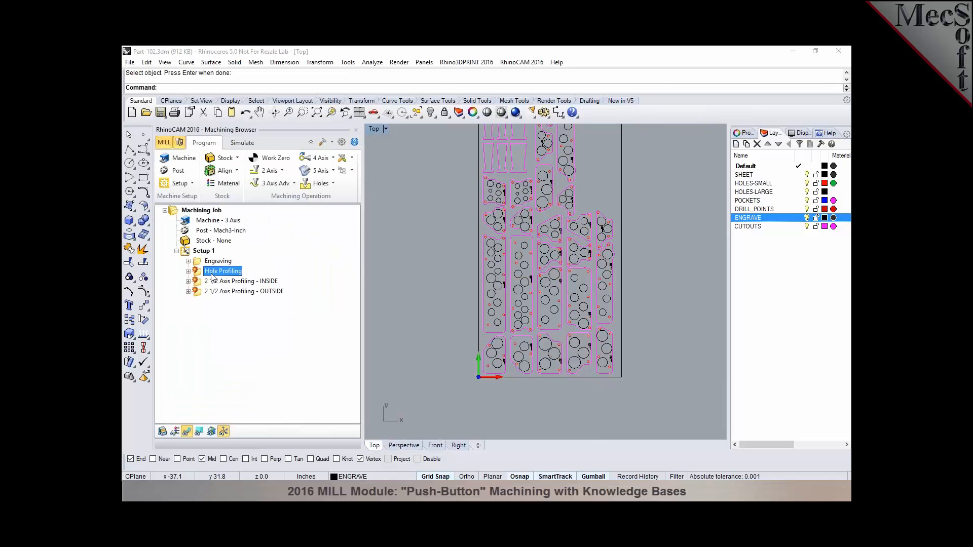
double_click(213, 272)
left_click(230, 369)
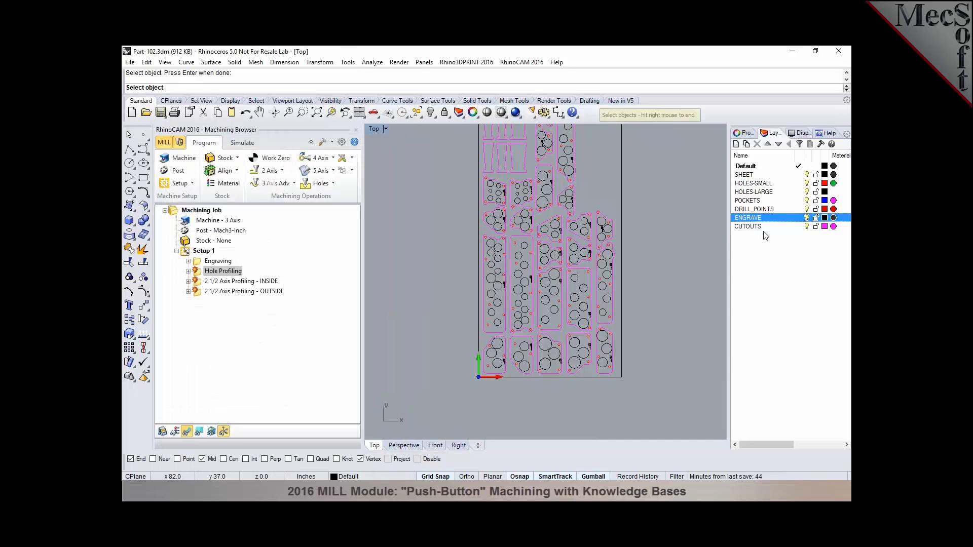
left_click(751, 183)
right_click(751, 182)
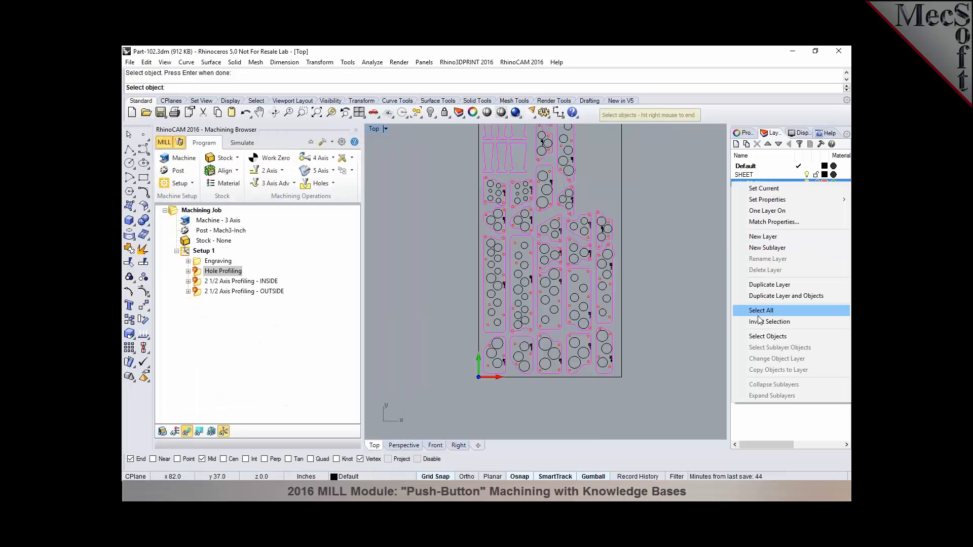
left_click(759, 336)
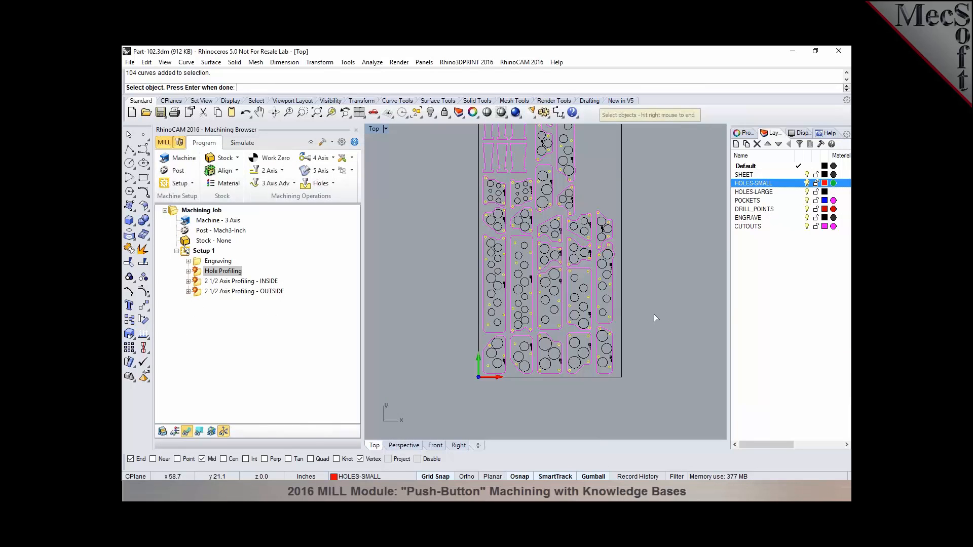
right_click(657, 320)
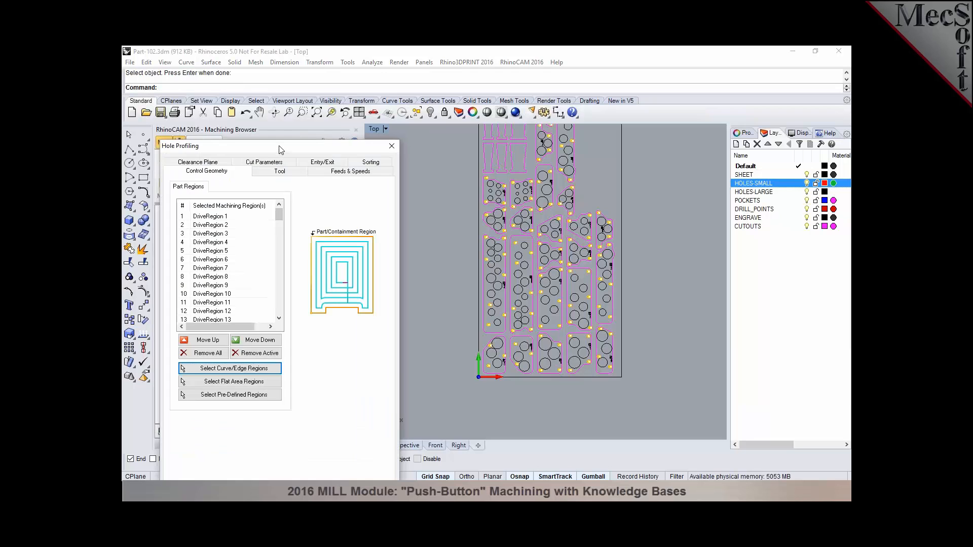
left_click_drag(279, 147, 293, 87)
left_click(265, 437)
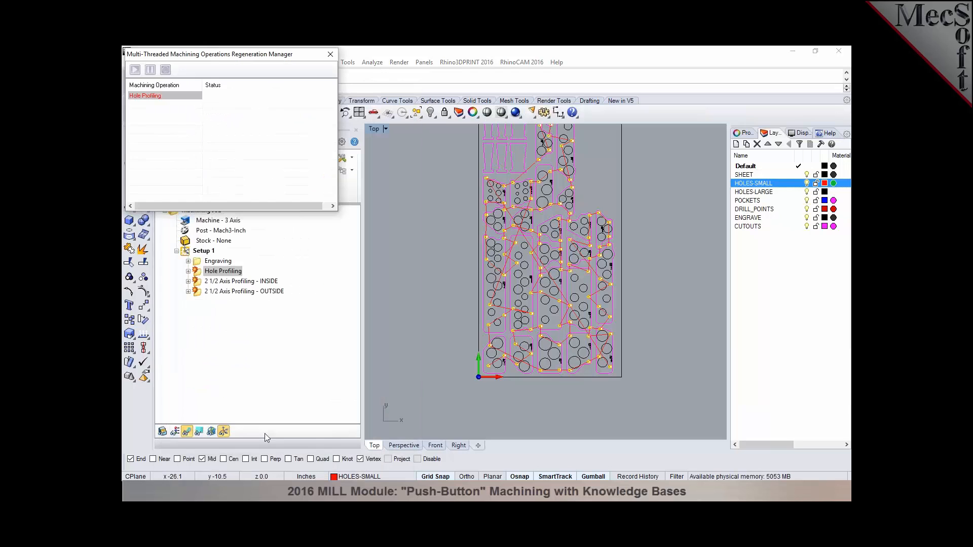
Assign all objects on the HOLES-LARGE layer as curve regions of 2 1/2 Axis Profiling - INSIDE and generate its toolpath
left_click(229, 283)
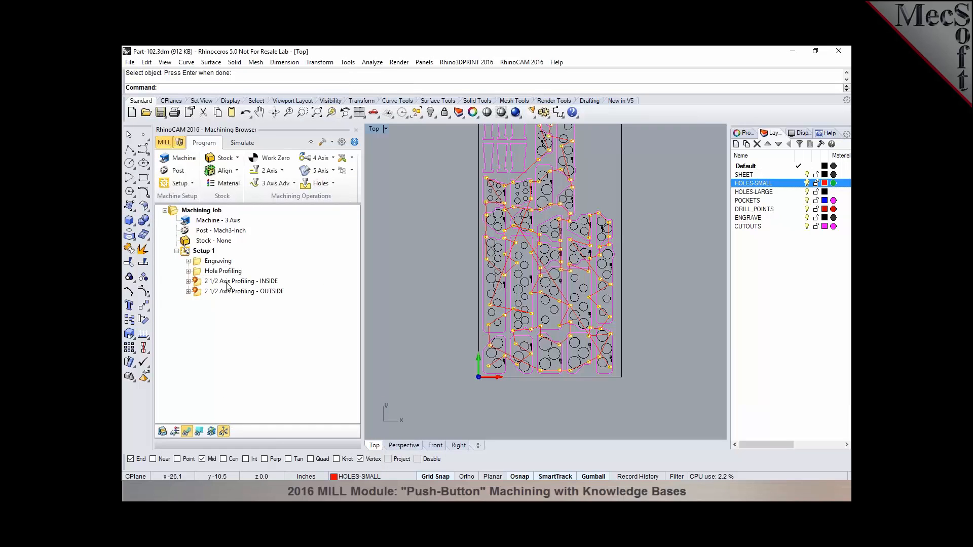
scroll(459, 385, "down", 2)
scroll(456, 370, "up", 2)
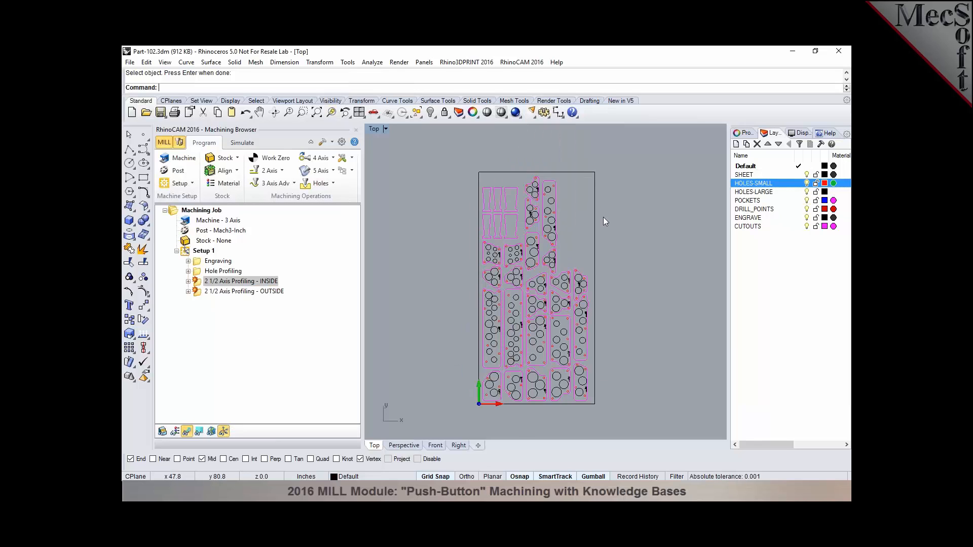
double_click(196, 281)
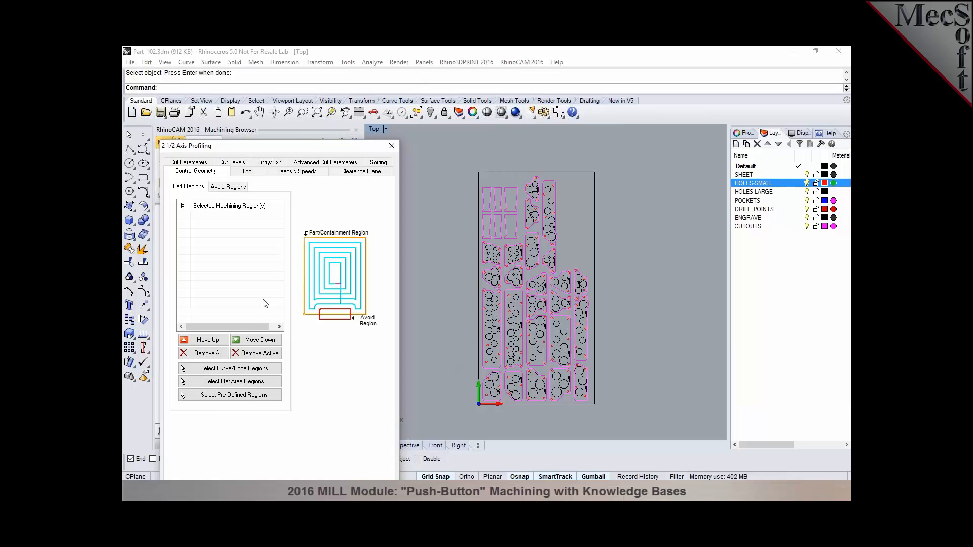
left_click_drag(296, 151, 318, 90)
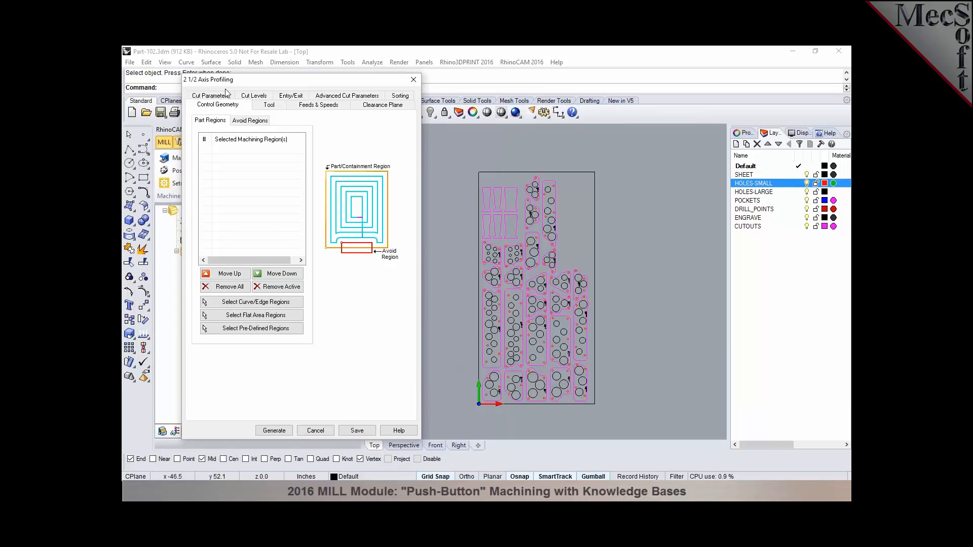
left_click(250, 302)
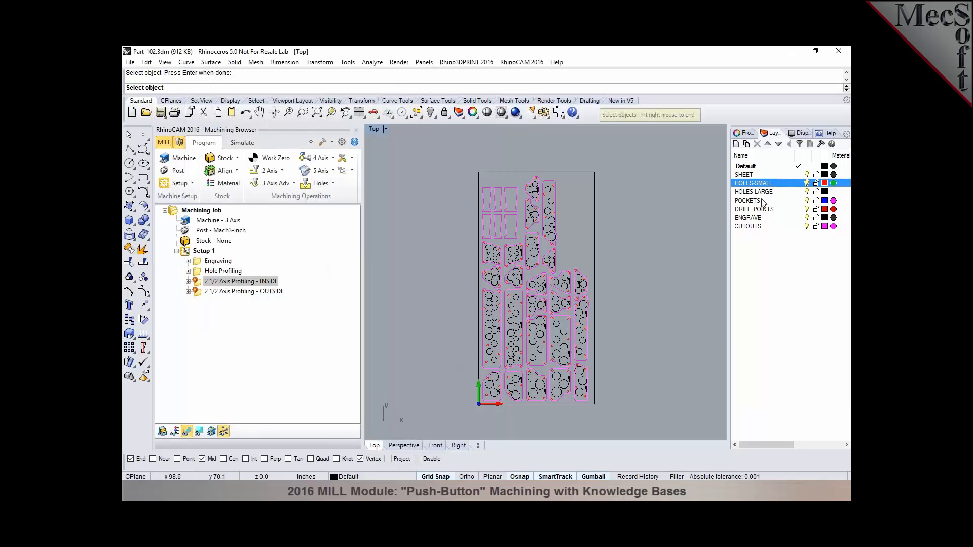
left_click(761, 194)
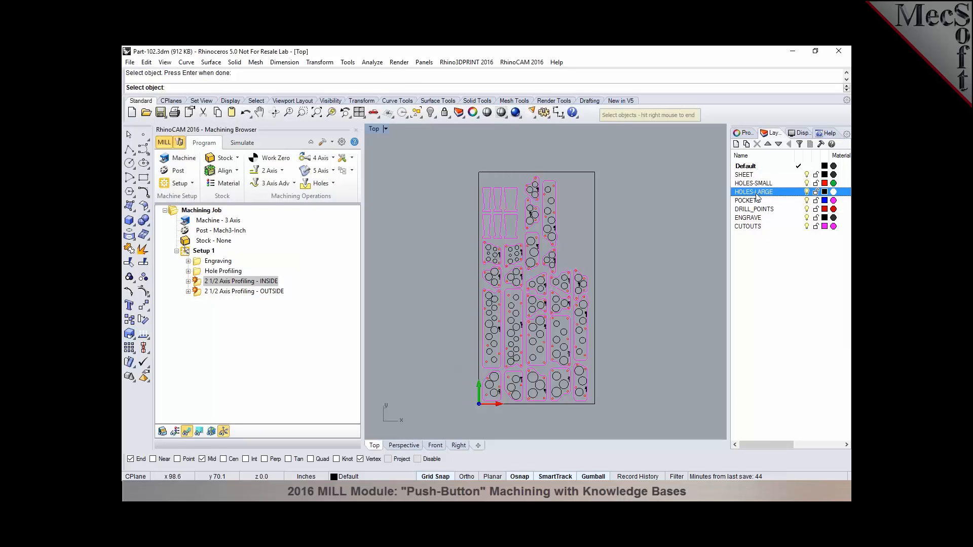
right_click(759, 196)
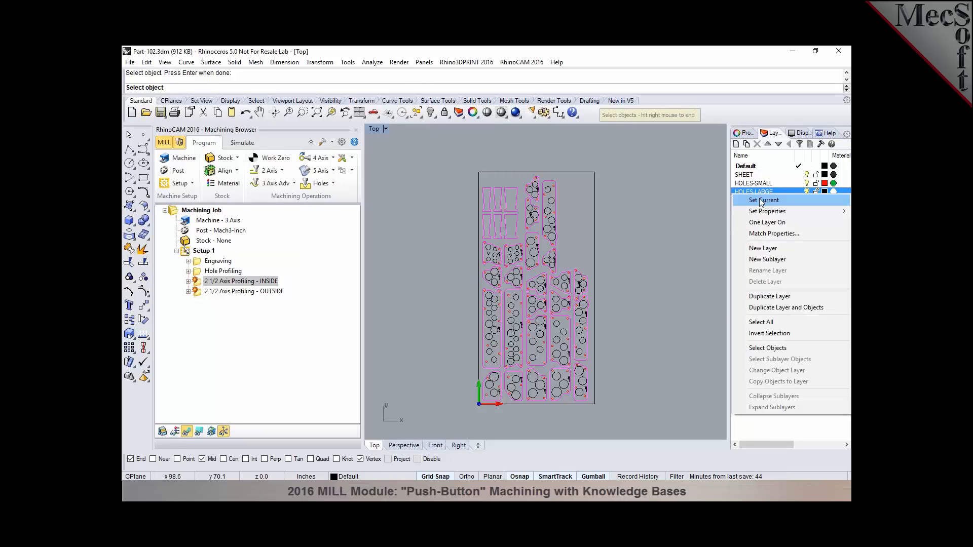
left_click(774, 348)
key("Return")
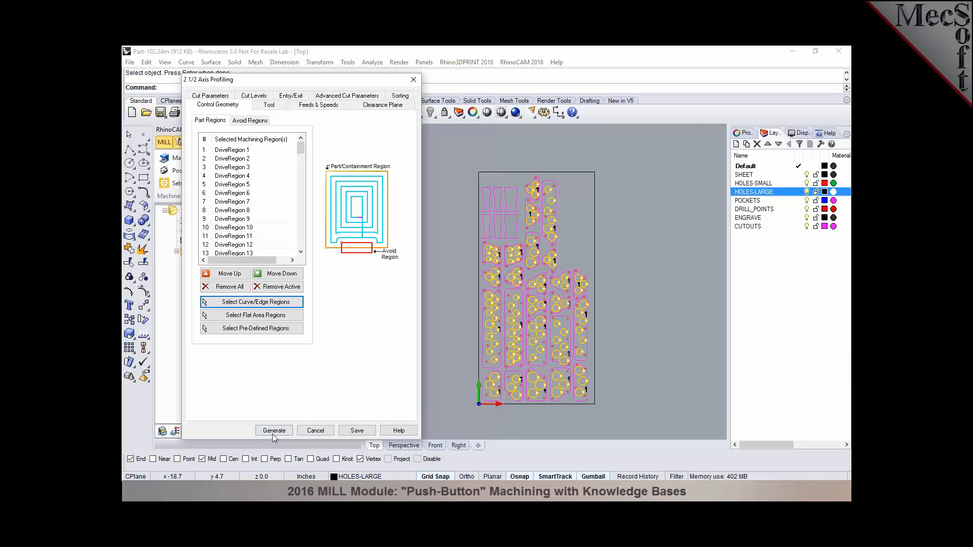
left_click(274, 431)
Assign all objects on the CUTOUTS layer as curve regions of 2 1/2 Axis Profiling - OUTSIDE and generate its toolpath
double_click(228, 292)
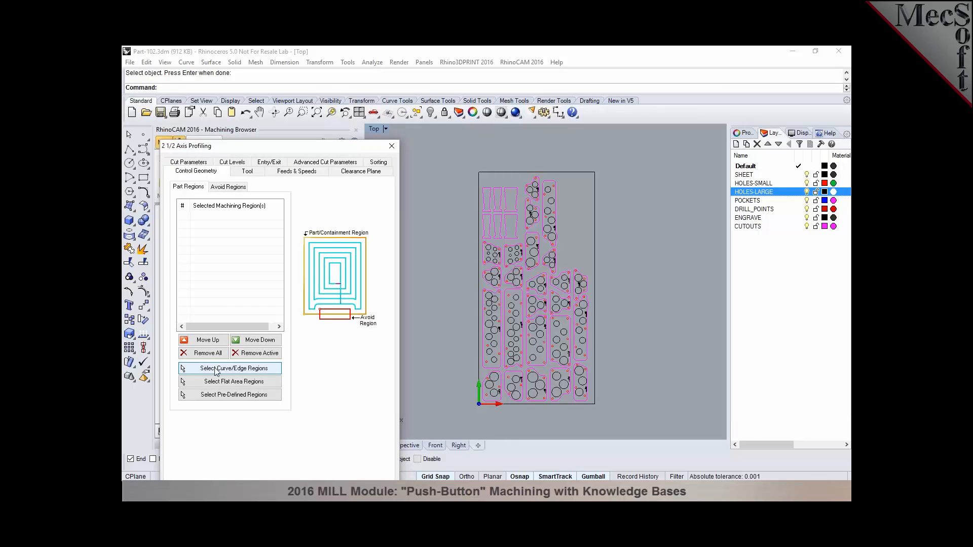
left_click(215, 370)
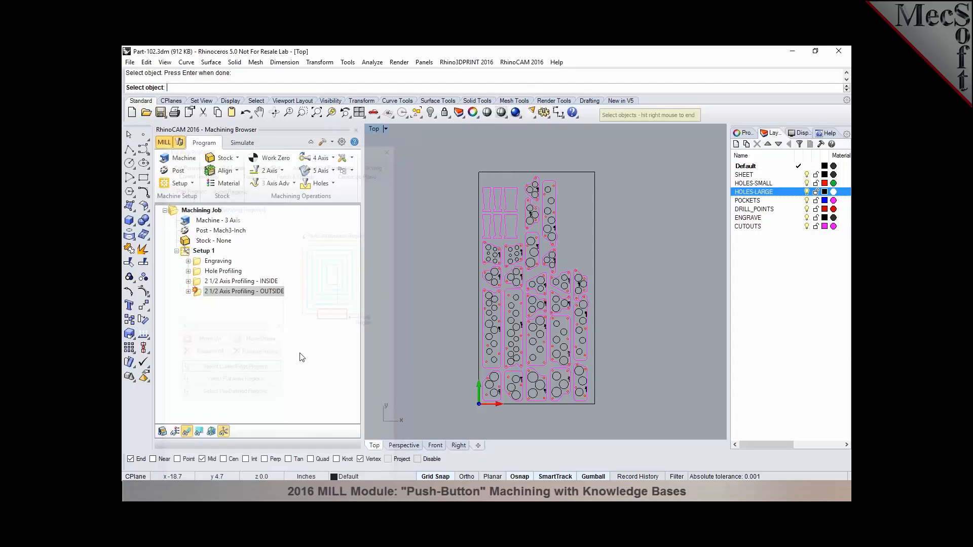
right_click(747, 227)
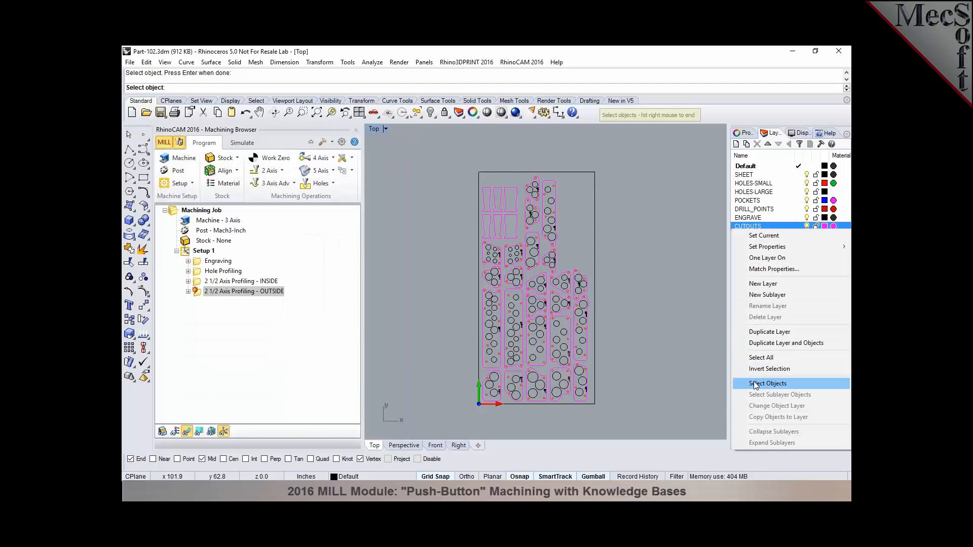
left_click(767, 383)
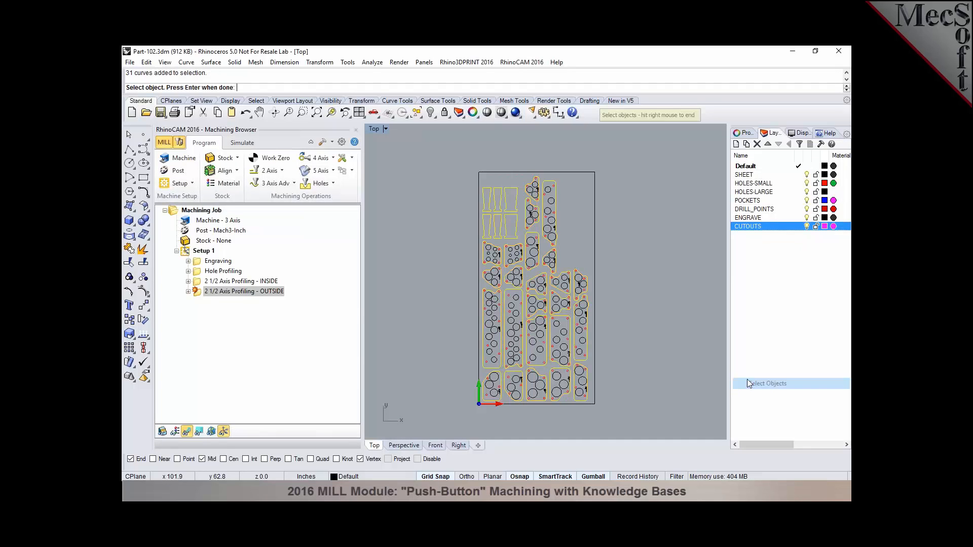
key("Return")
left_click_drag(250, 148, 265, 90)
left_click(261, 434)
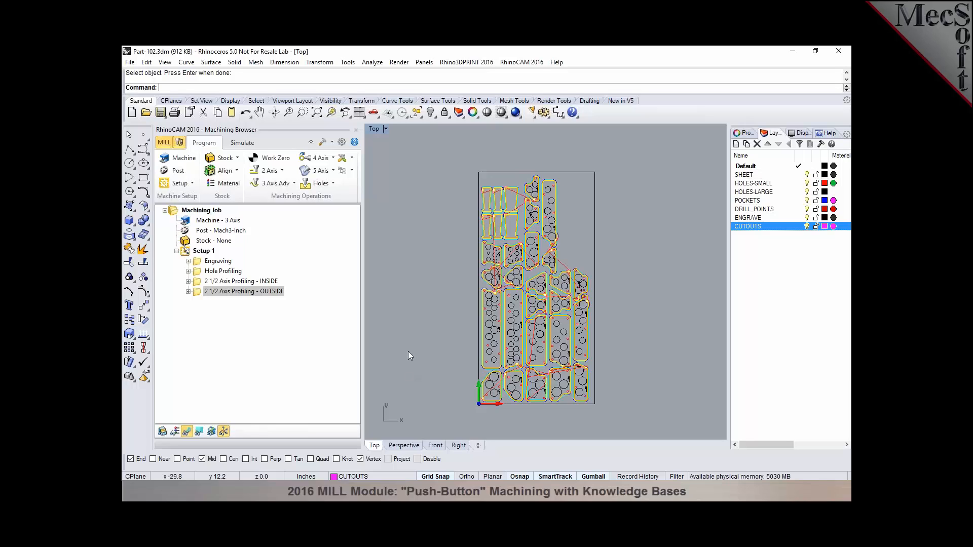
Review the generated toolpaths of the Engraving, Hole Profiling and 2 1/2 Axis Profiling - OUTSIDE operations
scroll(446, 304, "down", 2)
scroll(458, 302, "up", 2)
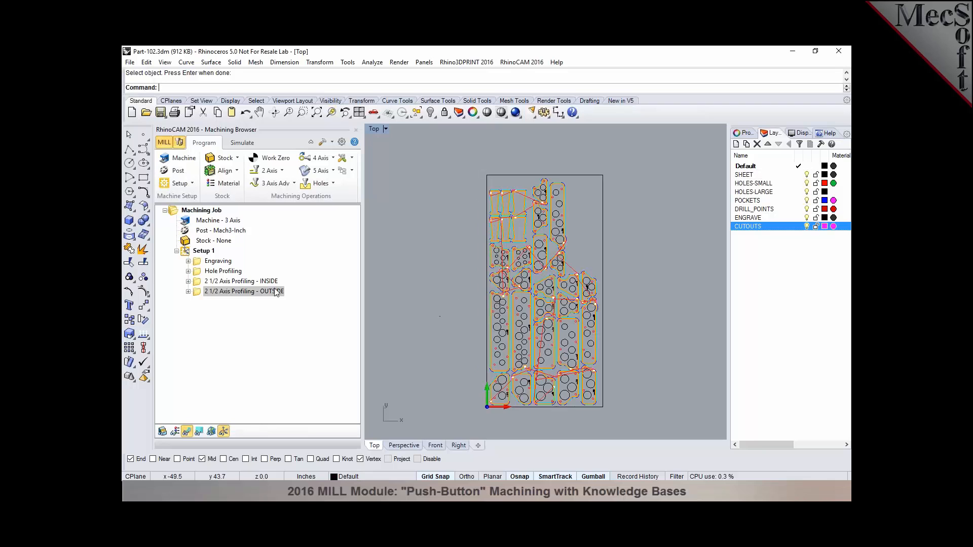
left_click(220, 261)
left_click(224, 271)
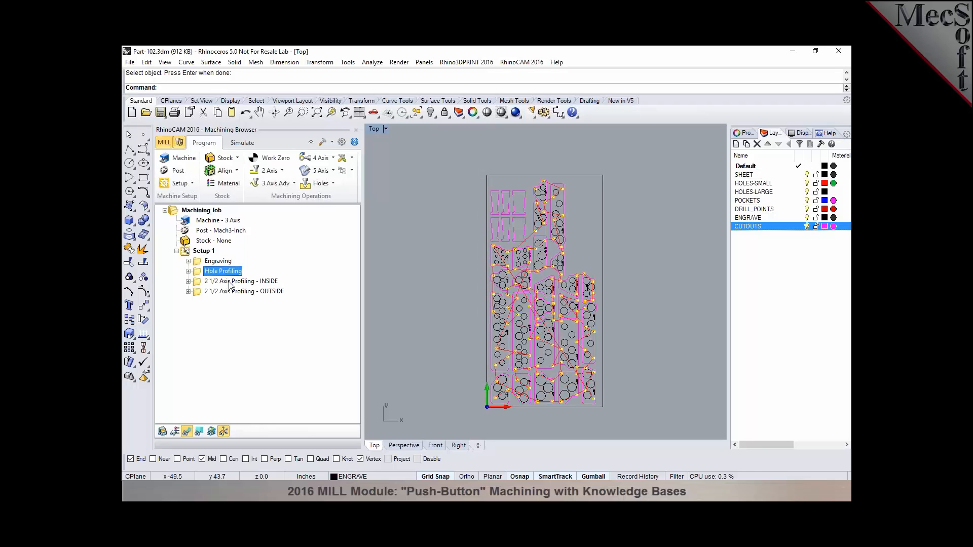
left_click(234, 291)
left_click(424, 305)
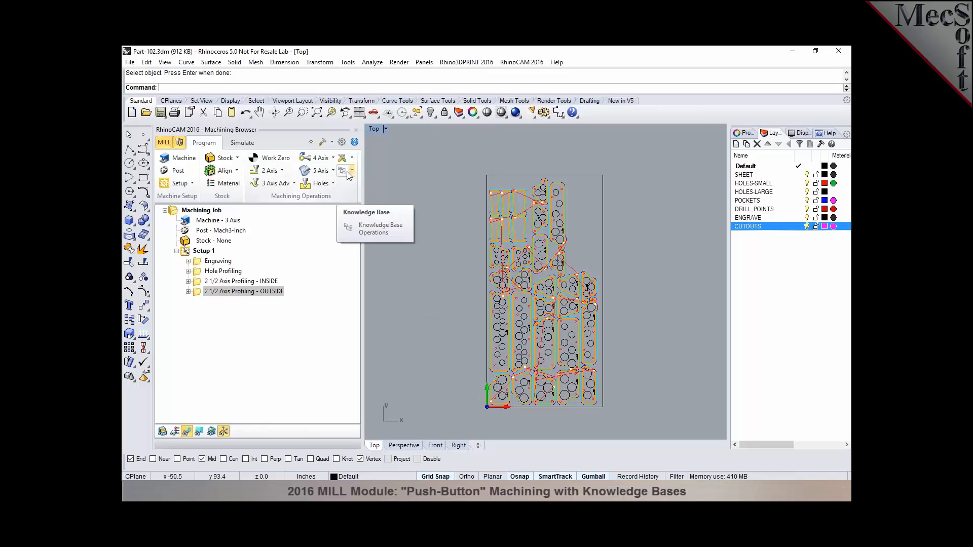
Show the machining objects' knowledge bases and load Part-101.vkb there without setting selection rules
left_click(179, 142)
left_click(189, 151)
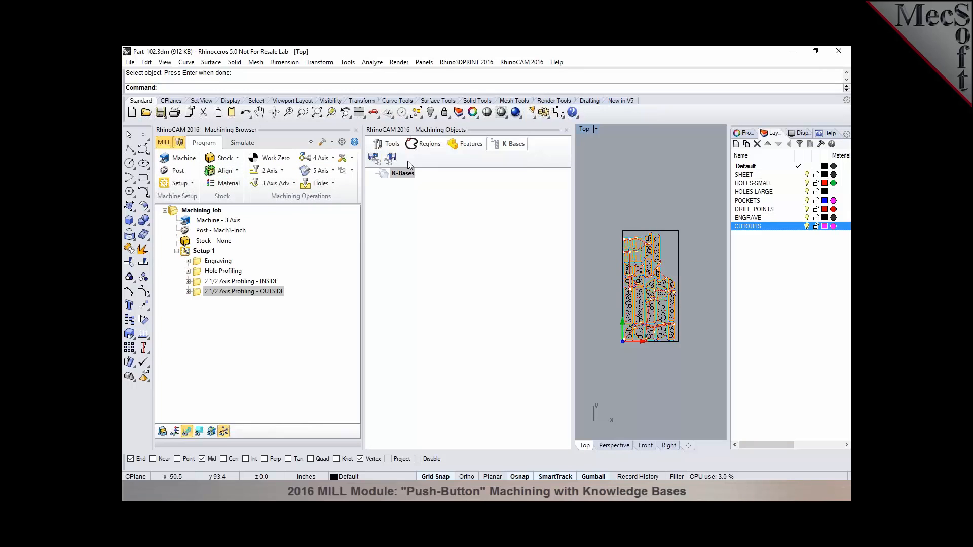
left_click(373, 159)
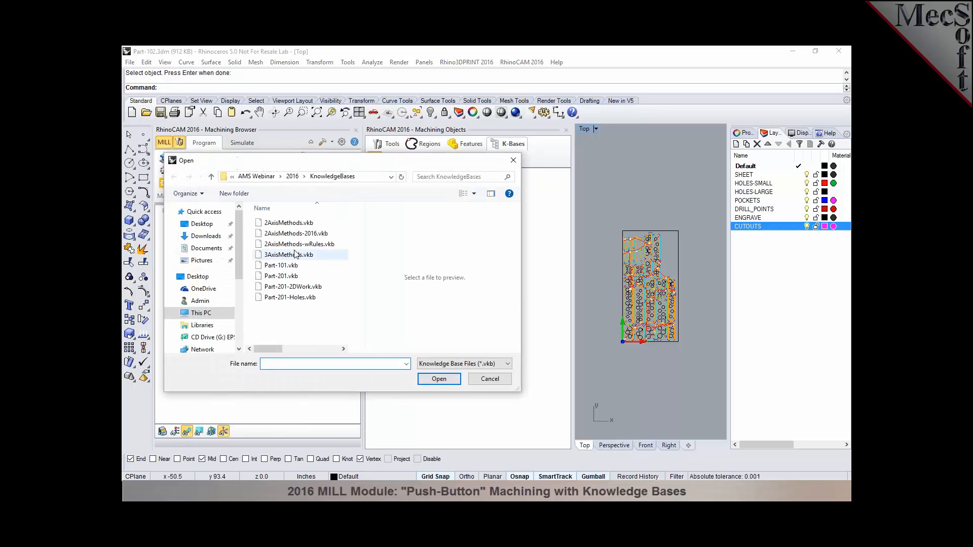
left_click(292, 266)
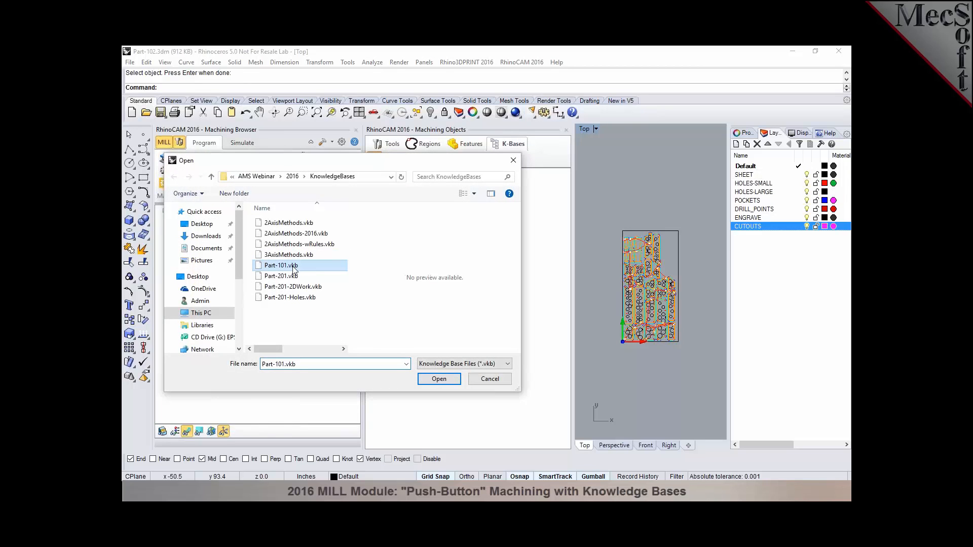
left_click(437, 380)
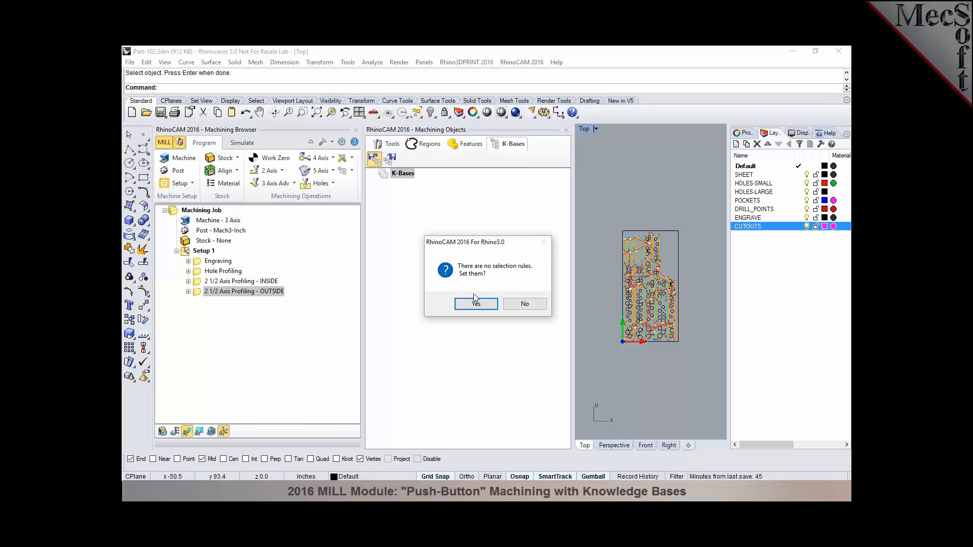
left_click(525, 306)
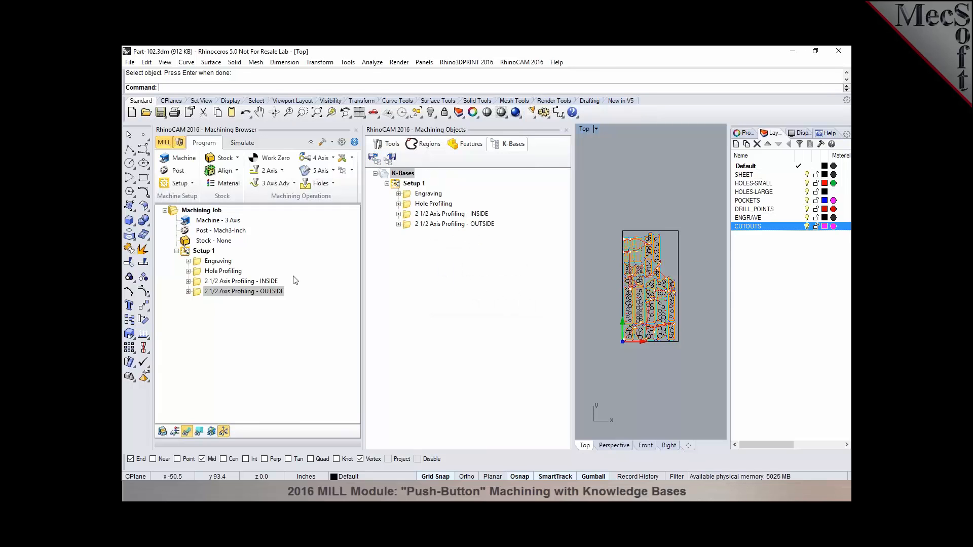
Delete Setup 1 with all its operations from the Machining Job
left_click(187, 253)
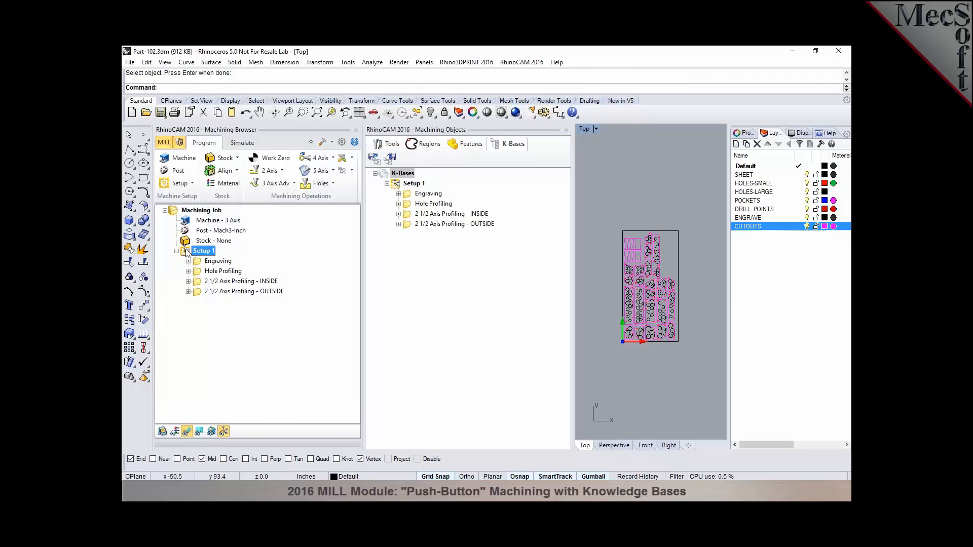
key("Delete")
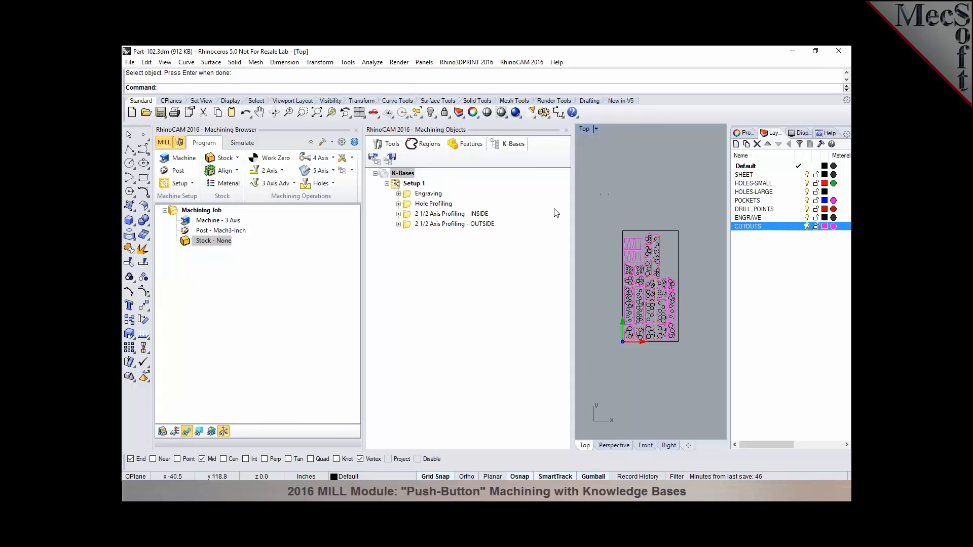
scroll(634, 232, "up", 3)
Set the selection rules of the knowledge base's Engraving operation to pick geometry from the ENGRAVE layer
left_click(426, 197)
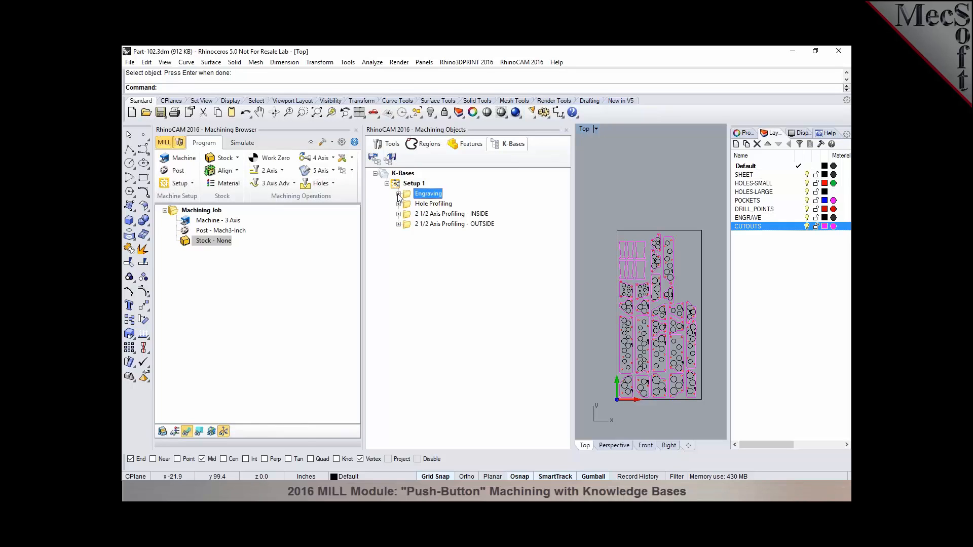
left_click(398, 196)
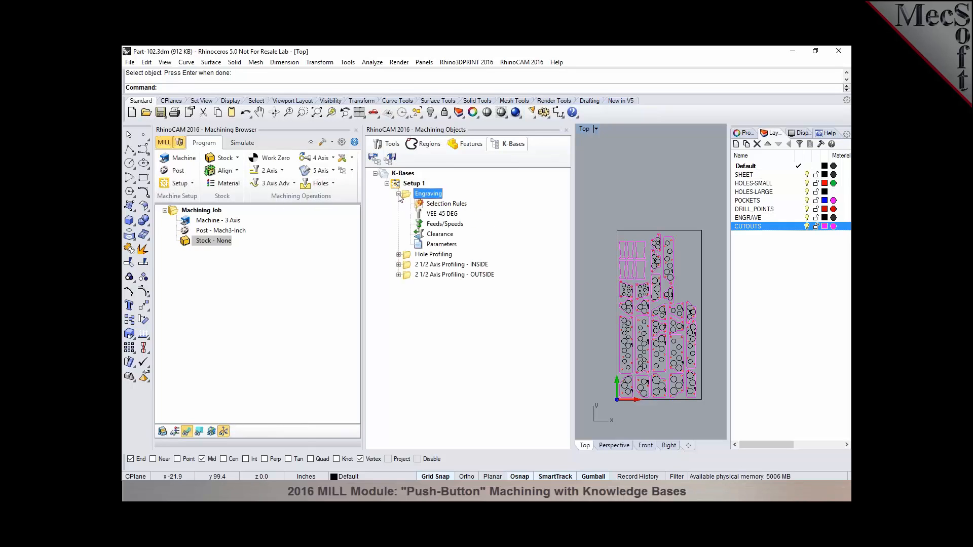
left_click(429, 207)
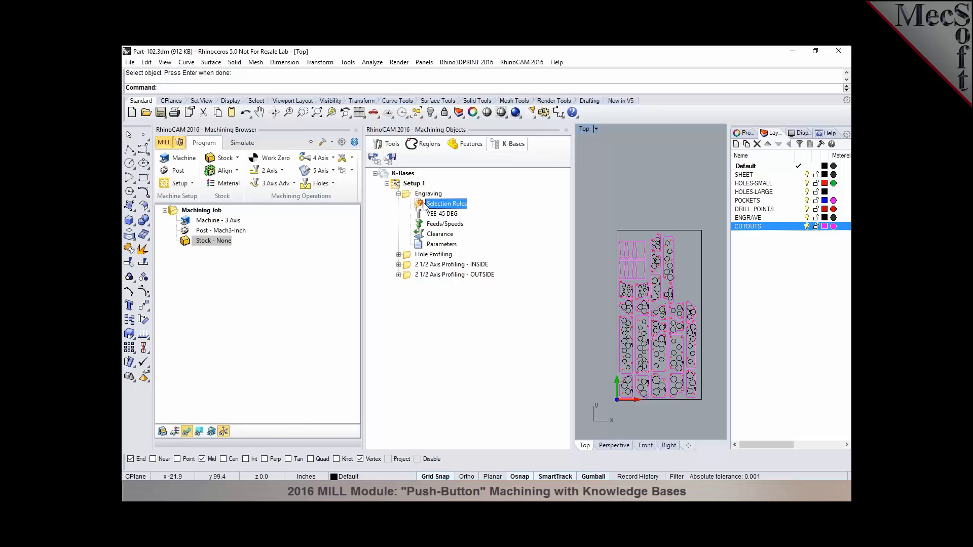
double_click(420, 206)
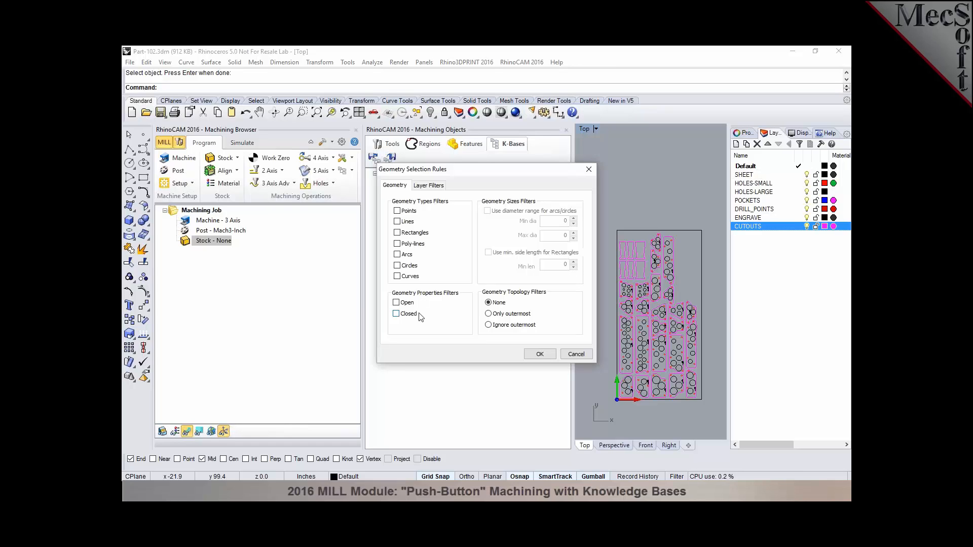
left_click(420, 186)
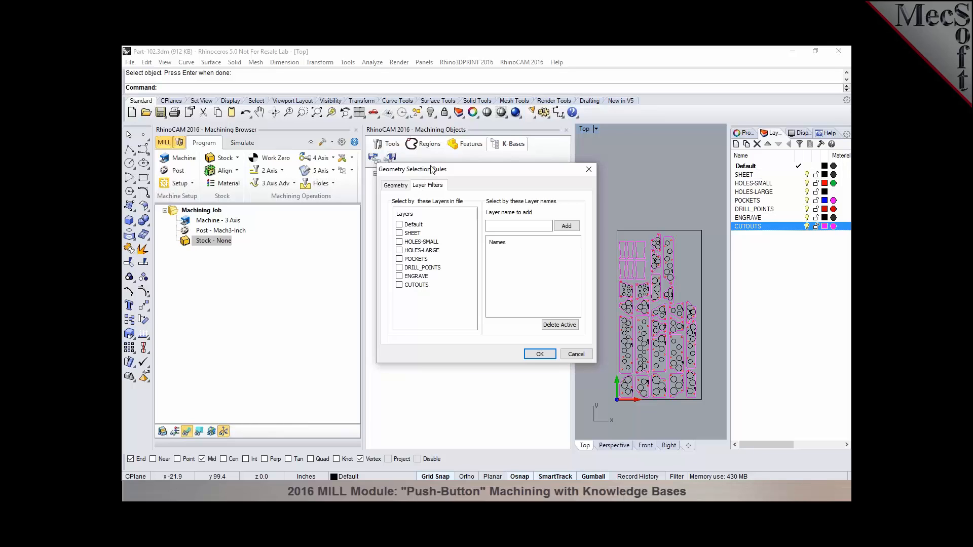
left_click_drag(434, 170, 514, 167)
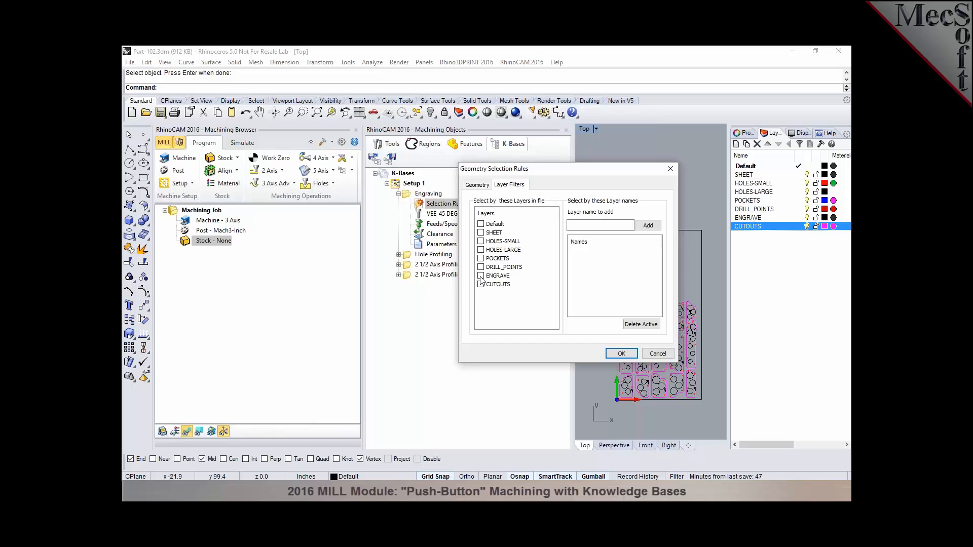
left_click(481, 276)
left_click(621, 354)
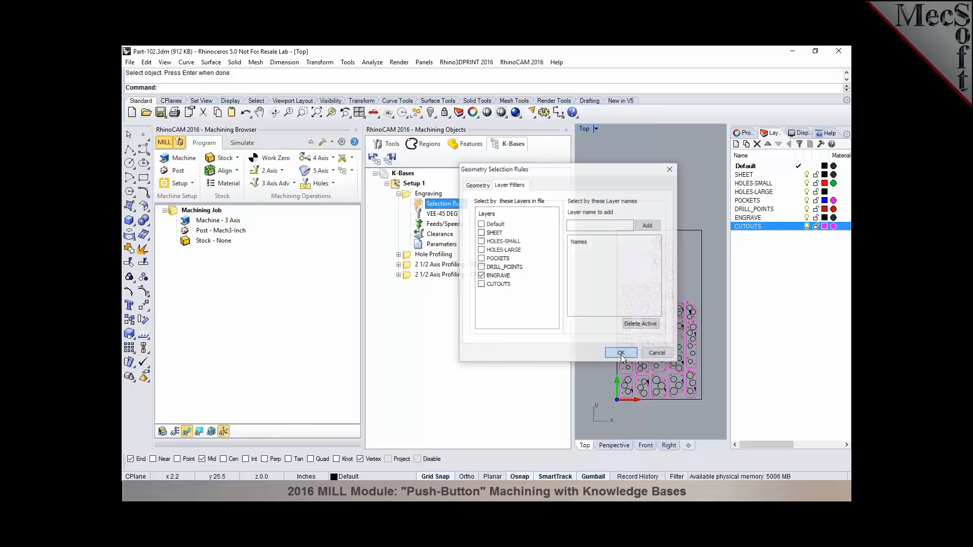
Check the layer filter in the Engraving operation's selection rules
left_click(398, 255)
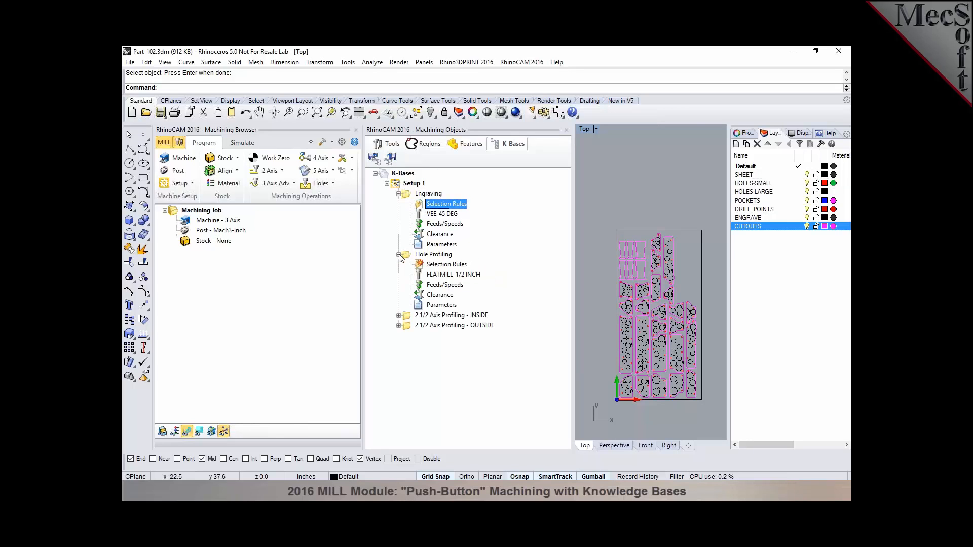
double_click(421, 205)
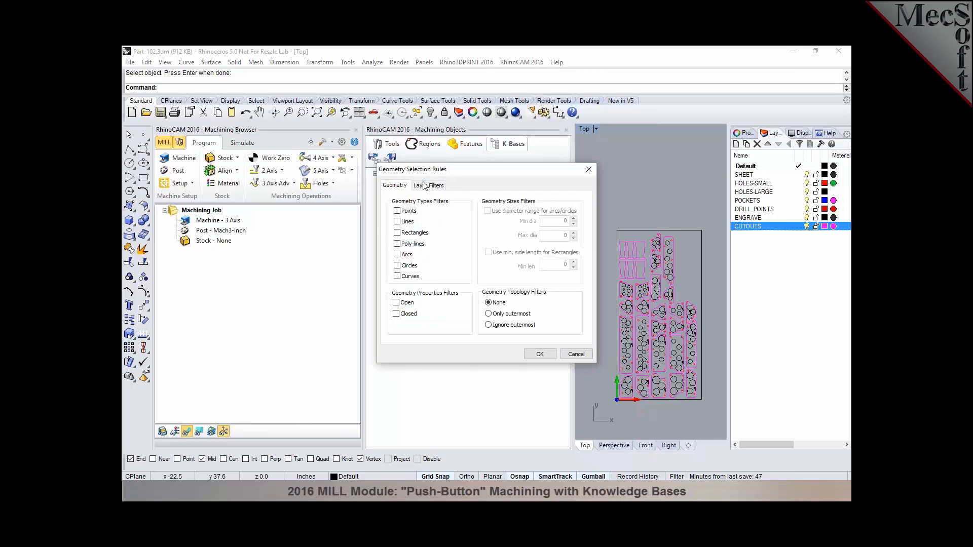
left_click(425, 185)
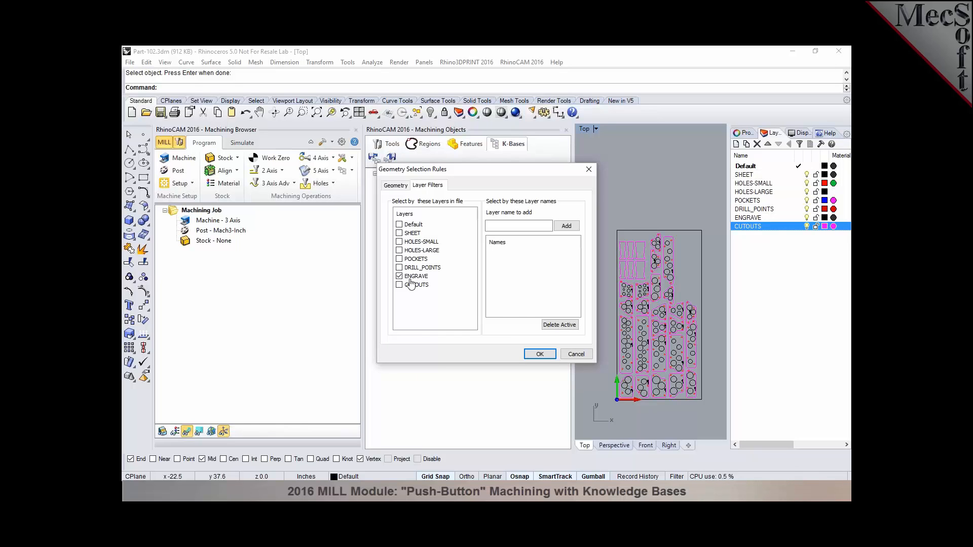
left_click(539, 354)
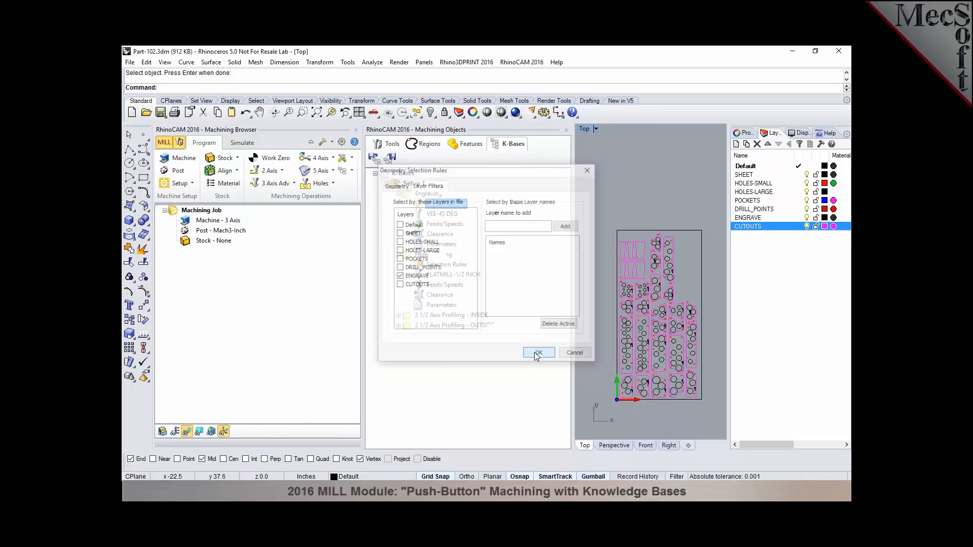
Set the Hole Profiling selection rules to arcs and circles within a diameter range whose maximum is 1
left_click(422, 267)
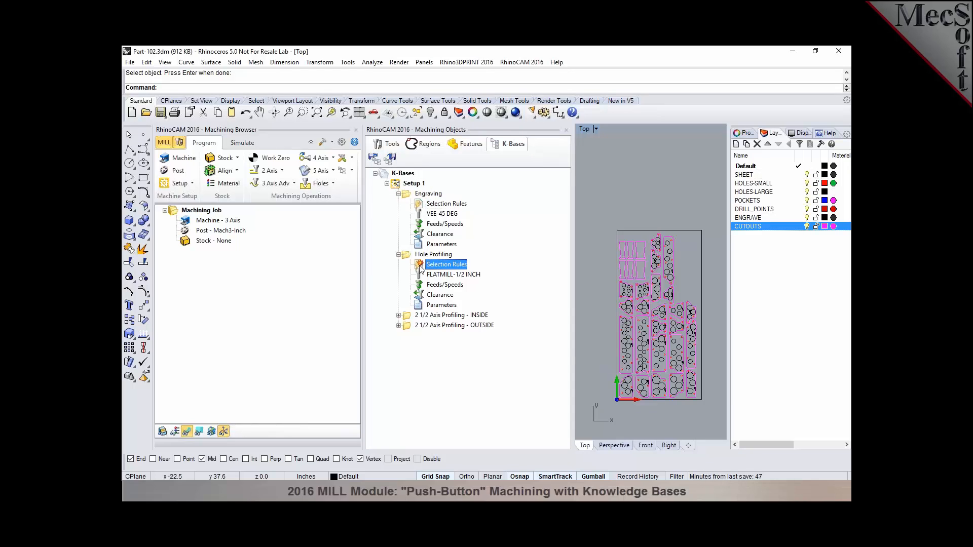
double_click(420, 267)
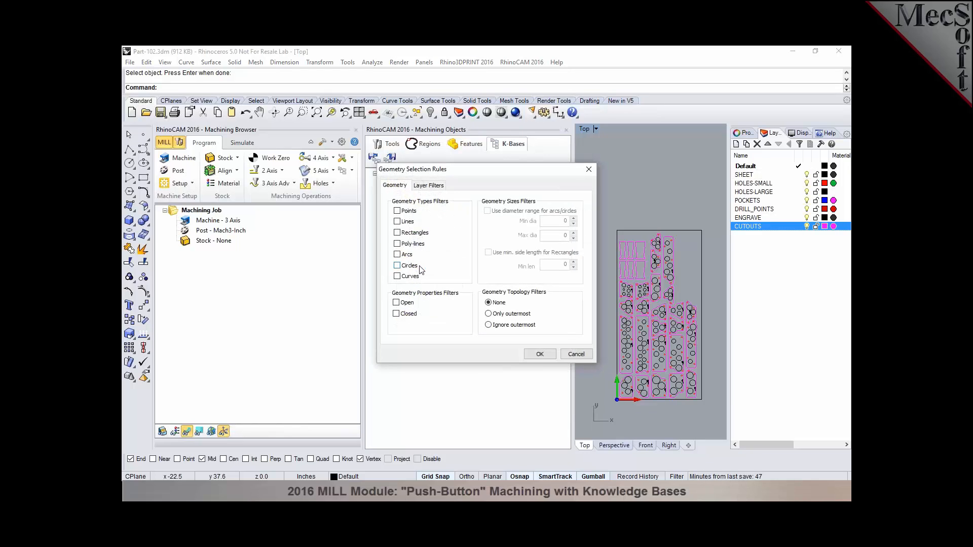
left_click(425, 186)
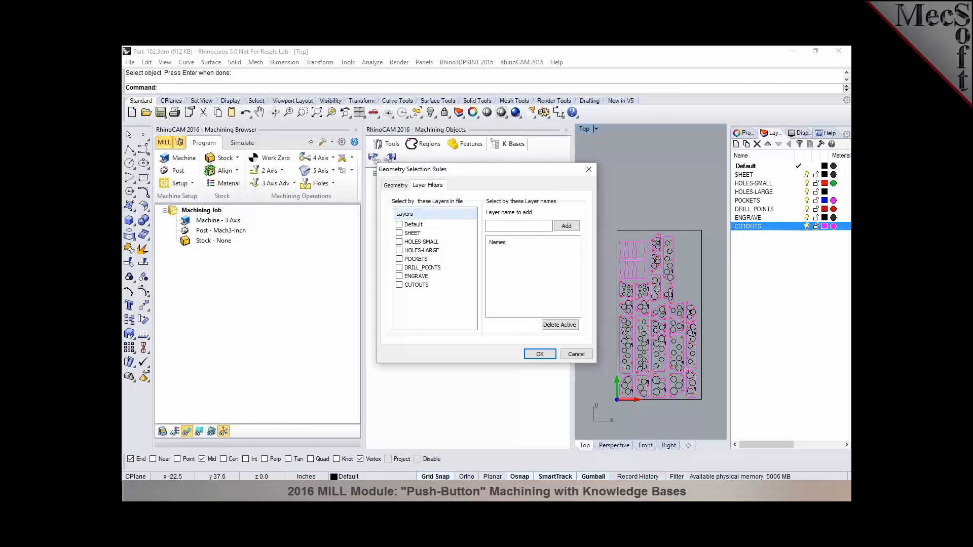
left_click(395, 185)
left_click(397, 254)
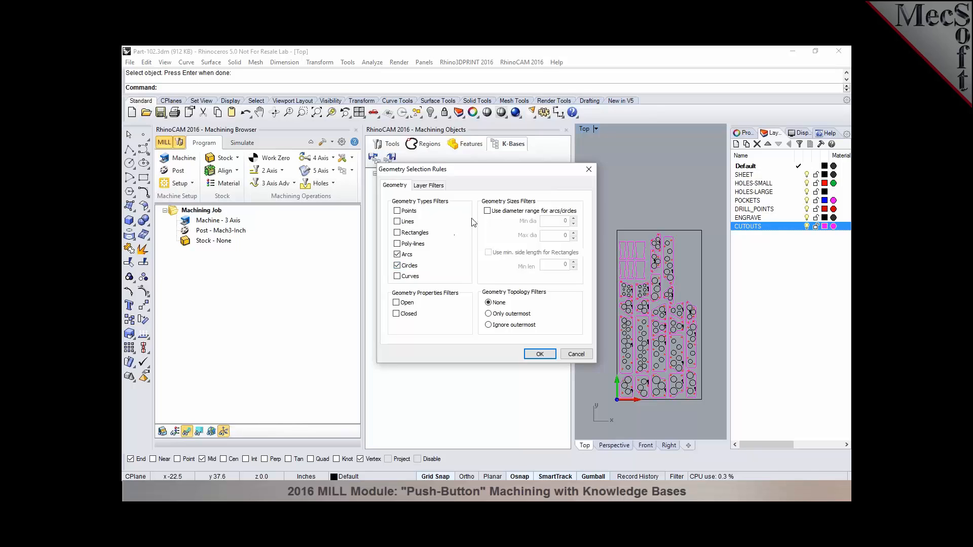
left_click(488, 212)
double_click(566, 235)
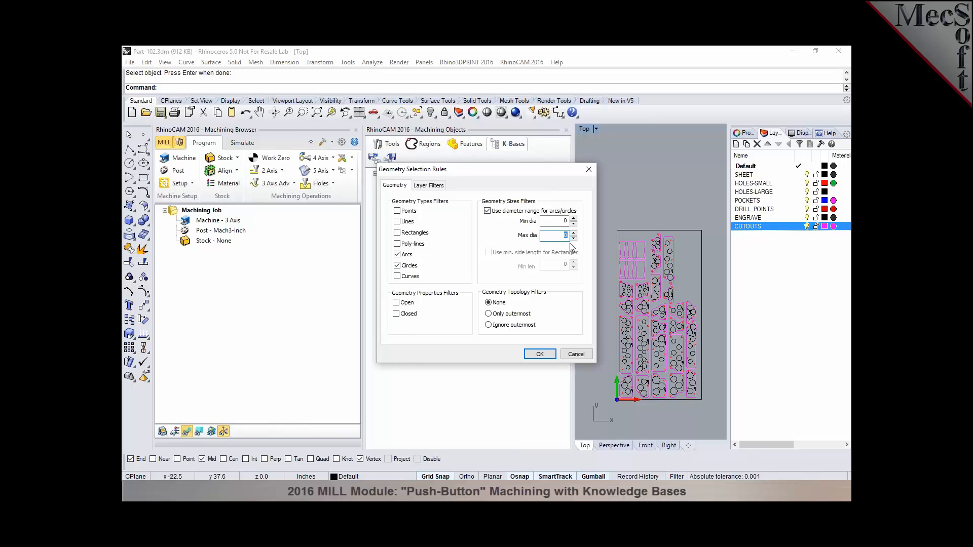
type("1")
left_click(540, 354)
Set the 2 1/2 Axis Profiling - INSIDE selection rules to arcs and circles with a diameter range of 1 to 5
left_click(399, 316)
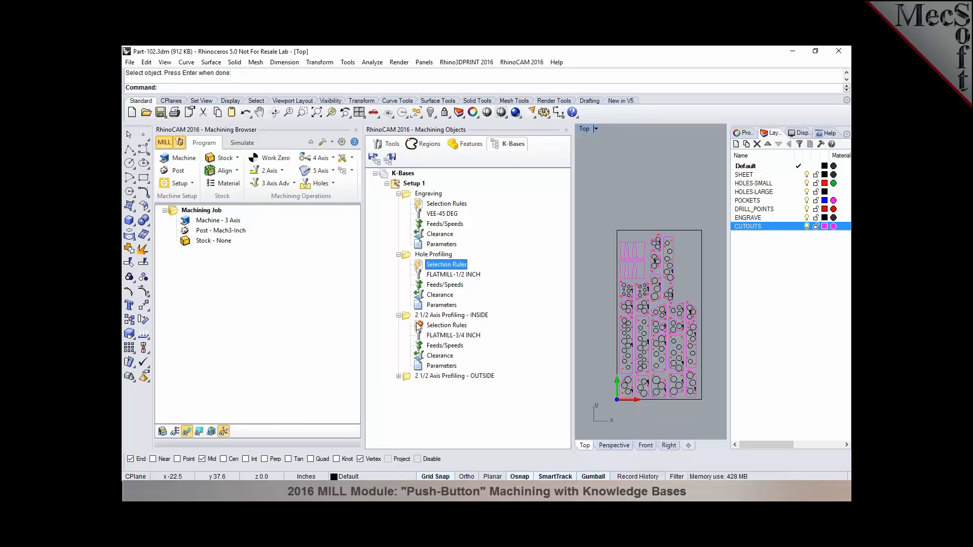
left_click(419, 326)
double_click(419, 327)
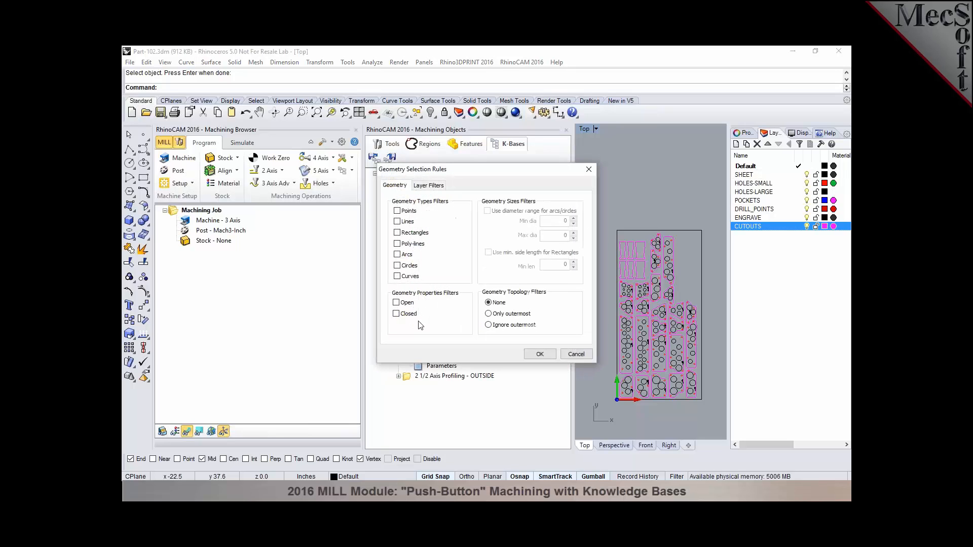
left_click(398, 254)
left_click(398, 265)
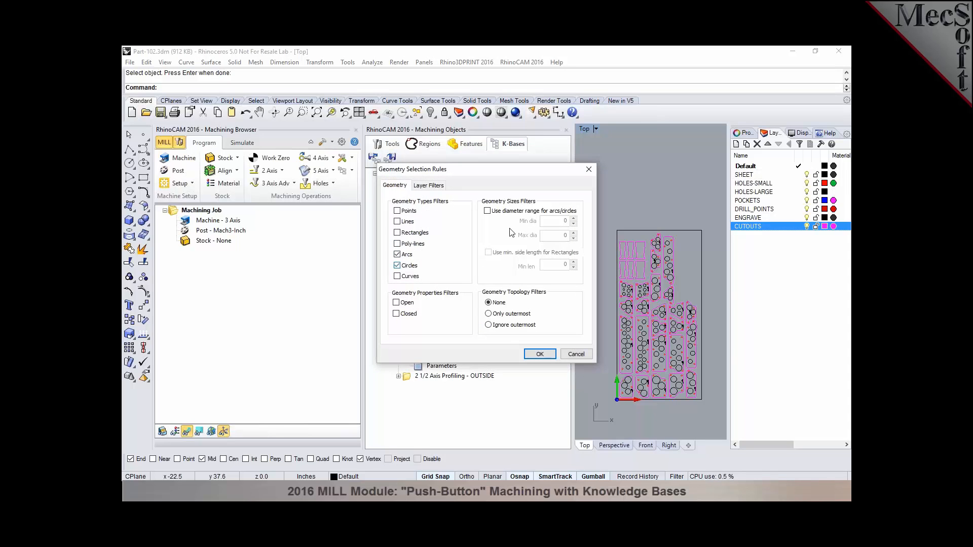
left_click(509, 211)
double_click(569, 224)
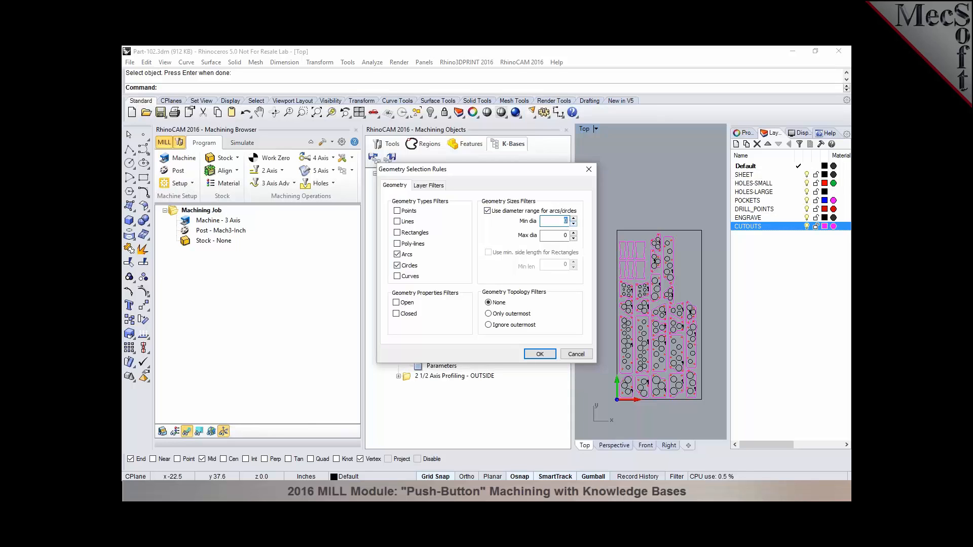
type("1")
double_click(563, 234)
key("BackSpace")
type("5")
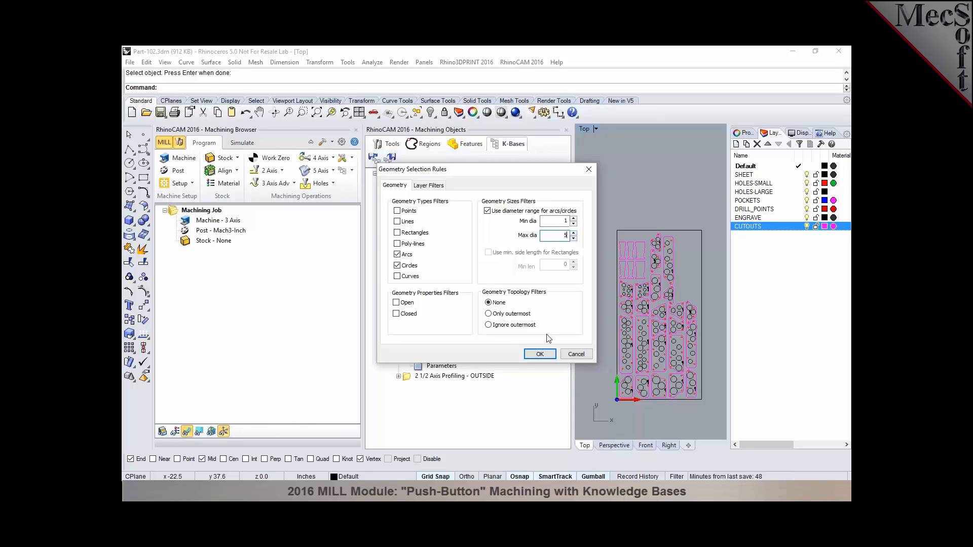
left_click(540, 354)
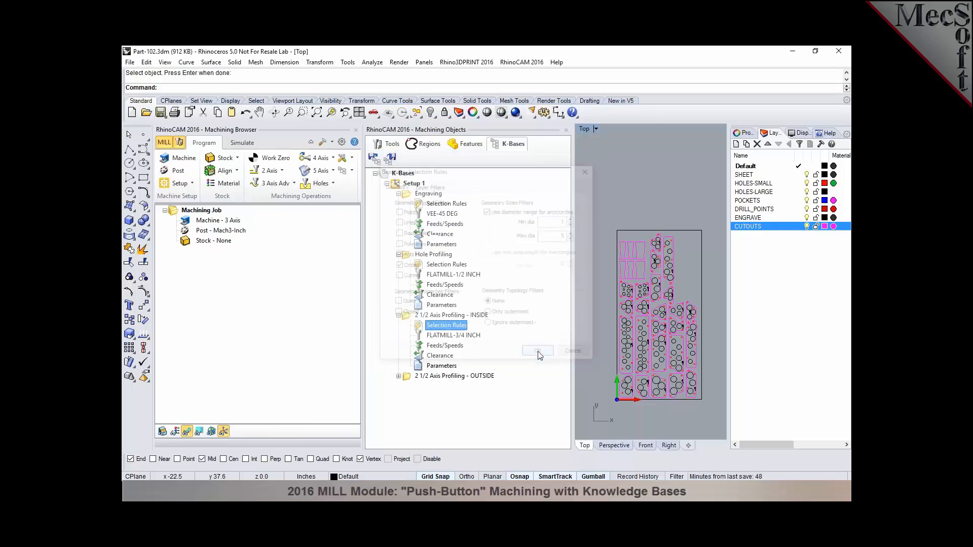
Set the 2 1/2 Axis Profiling - OUTSIDE selection rules to pick geometry from the CUTOUTS layer
left_click(398, 377)
left_click(419, 388)
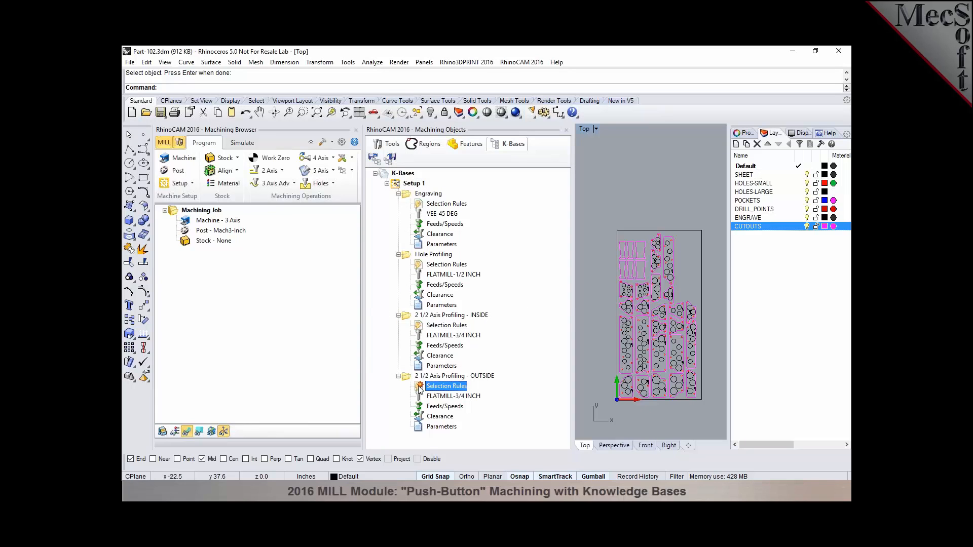
double_click(420, 388)
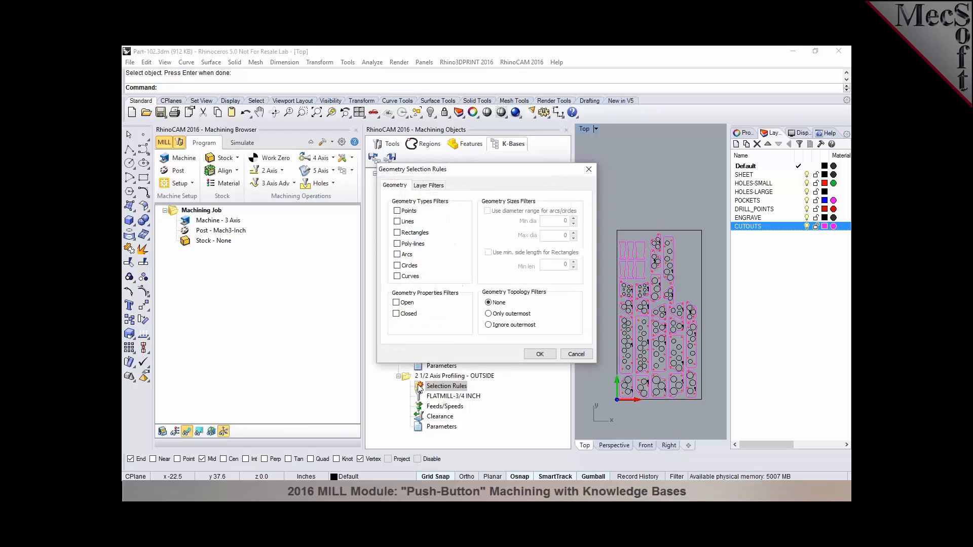
left_click(430, 185)
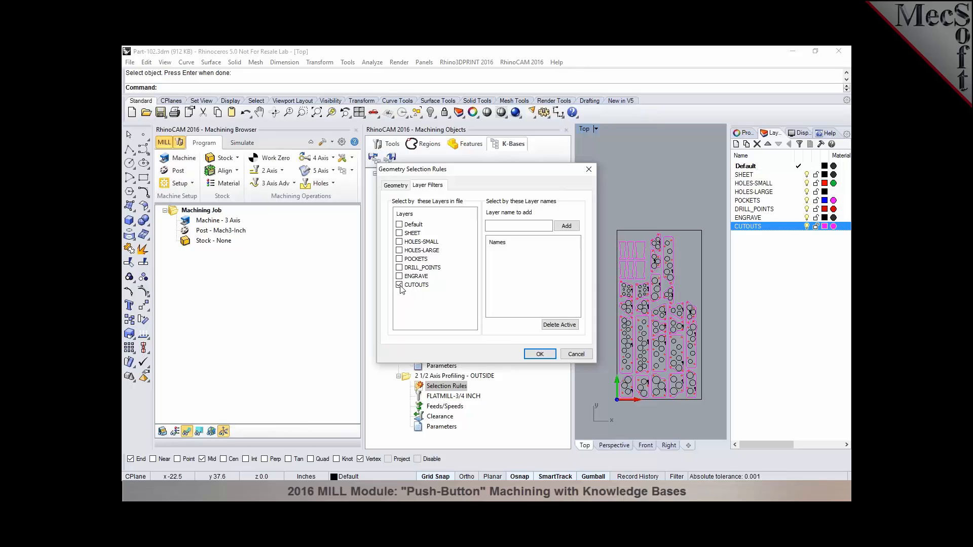
left_click(538, 355)
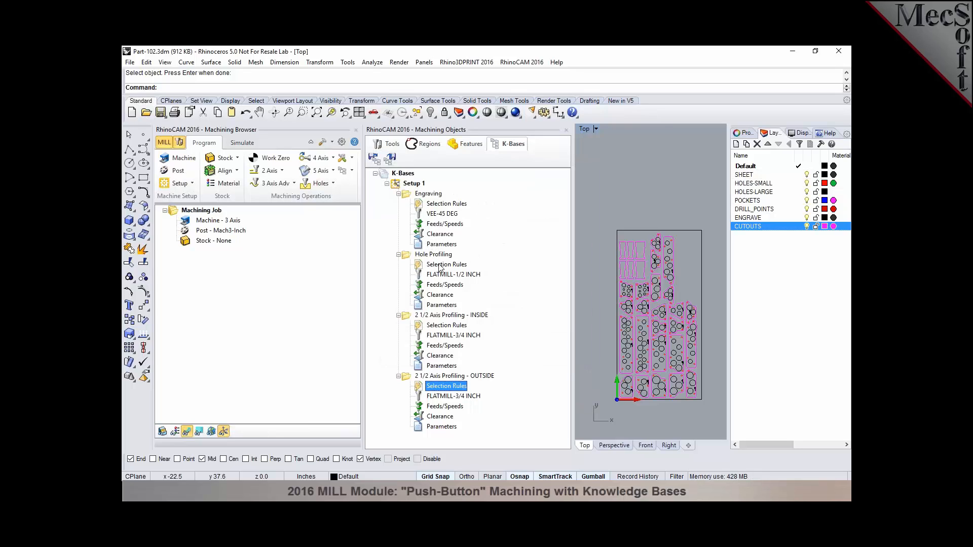
Save the knowledge base as Part-102wRules.vkb in the AMS Webinar\2016\KnowledgeBases folder
left_click(390, 161)
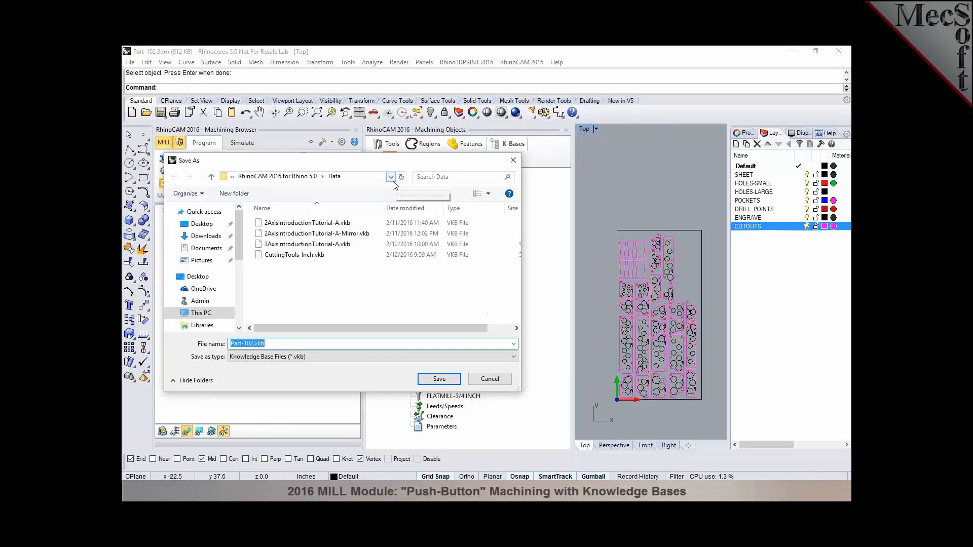
type("C:\\Users\\Admin\\Documents\\Webinar\\AMS Webinar\\2016\\KnowledgeBases")
key("Return")
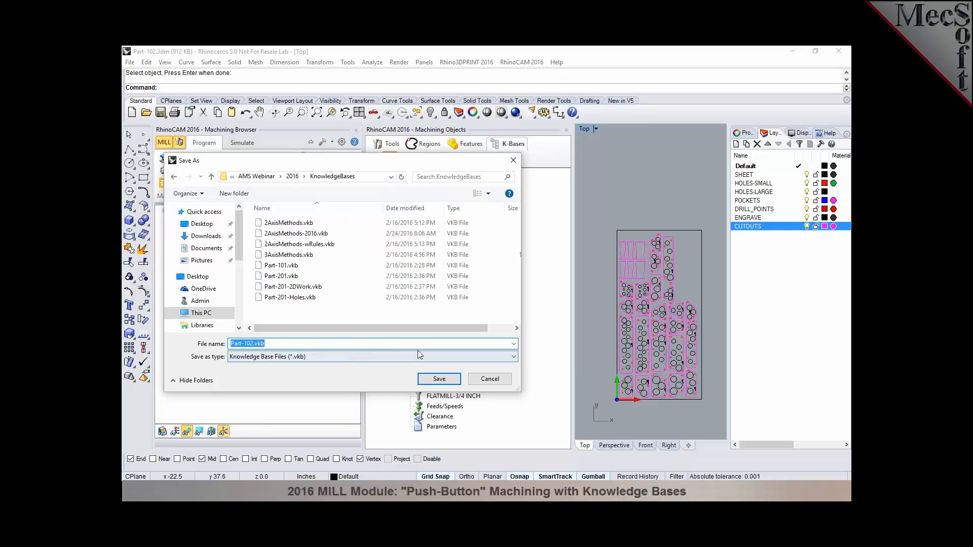
left_click(254, 344)
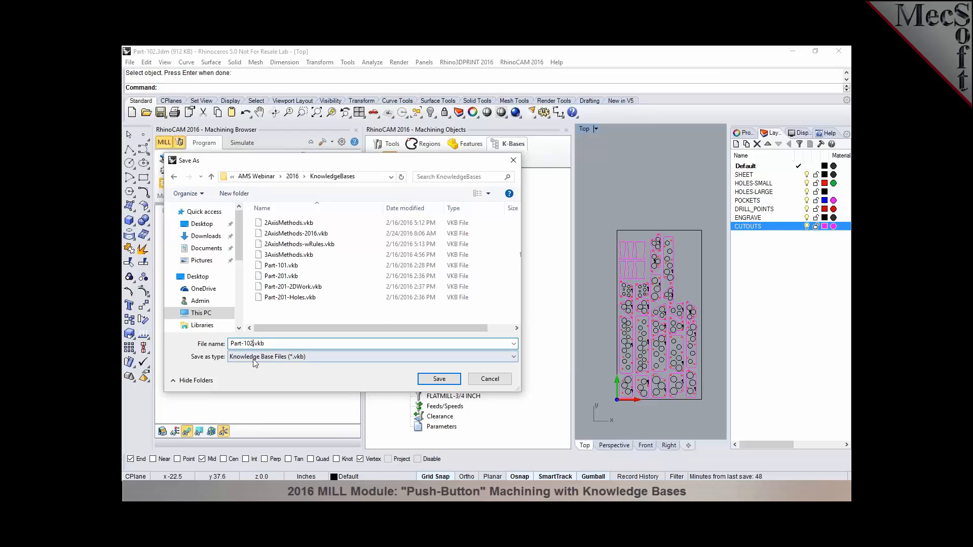
type("wRules")
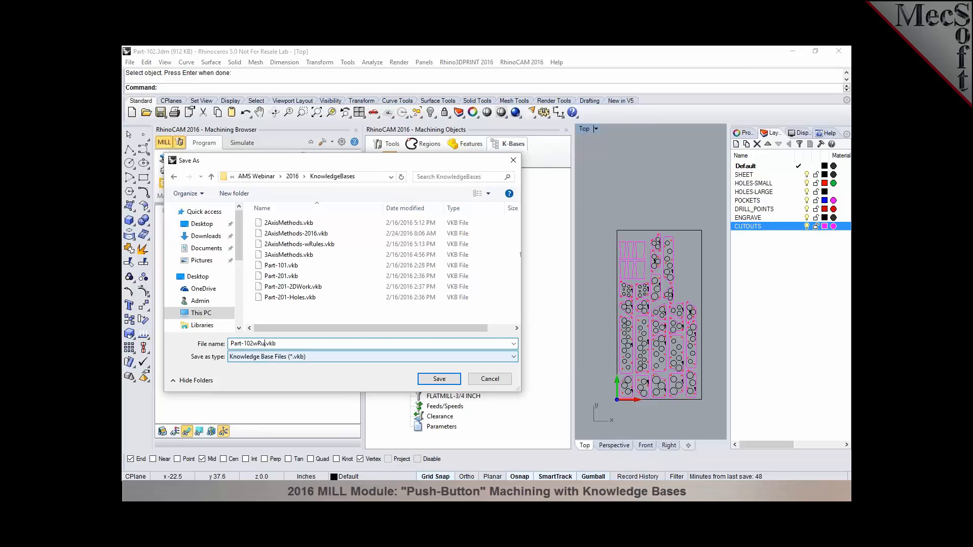
left_click(439, 379)
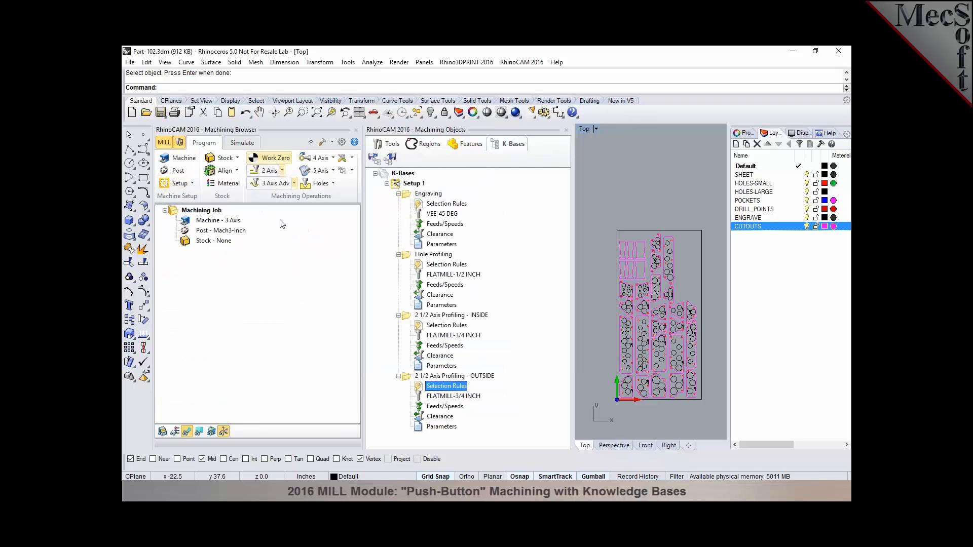
Load the Part-102wRules.vkb knowledge base into the Machining Job and close the Machining Objects browser
left_click(350, 171)
left_click(353, 190)
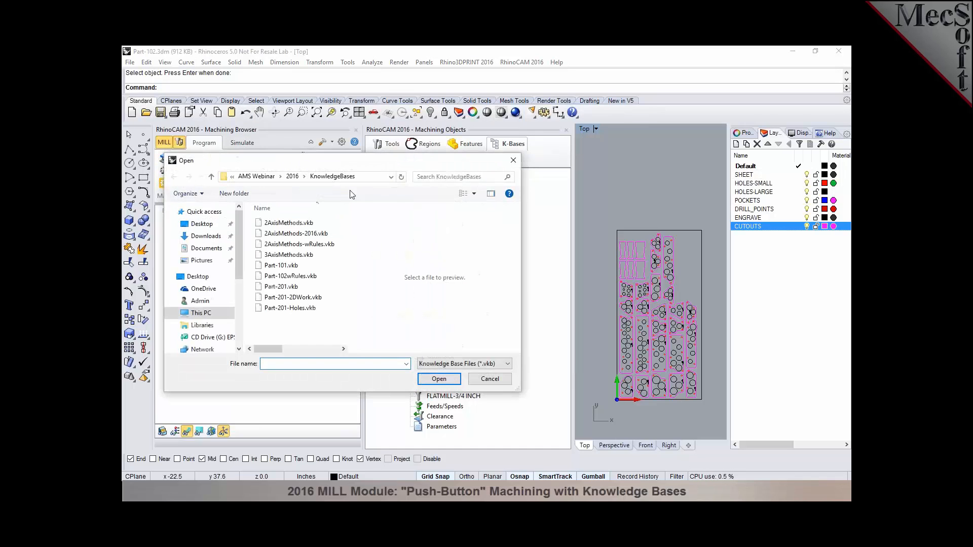
left_click(305, 277)
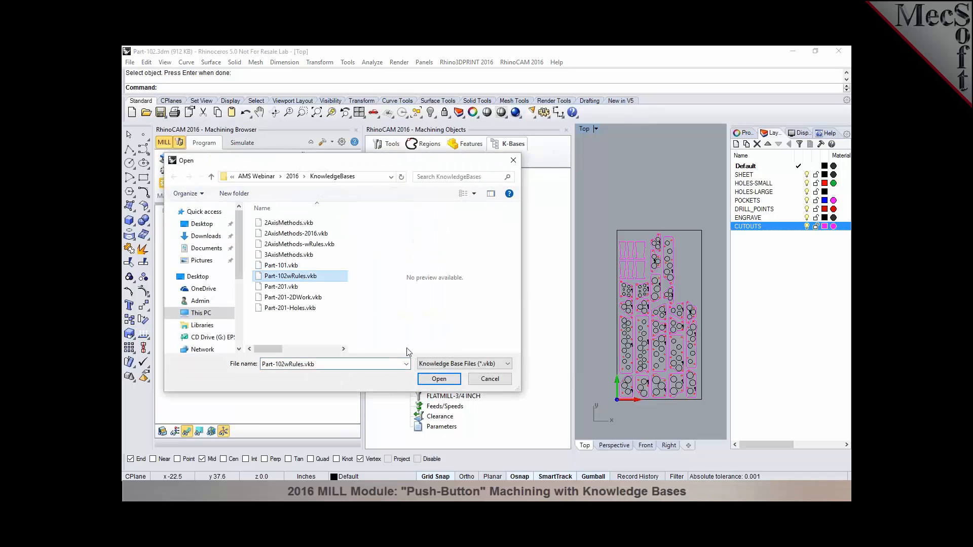
left_click(435, 381)
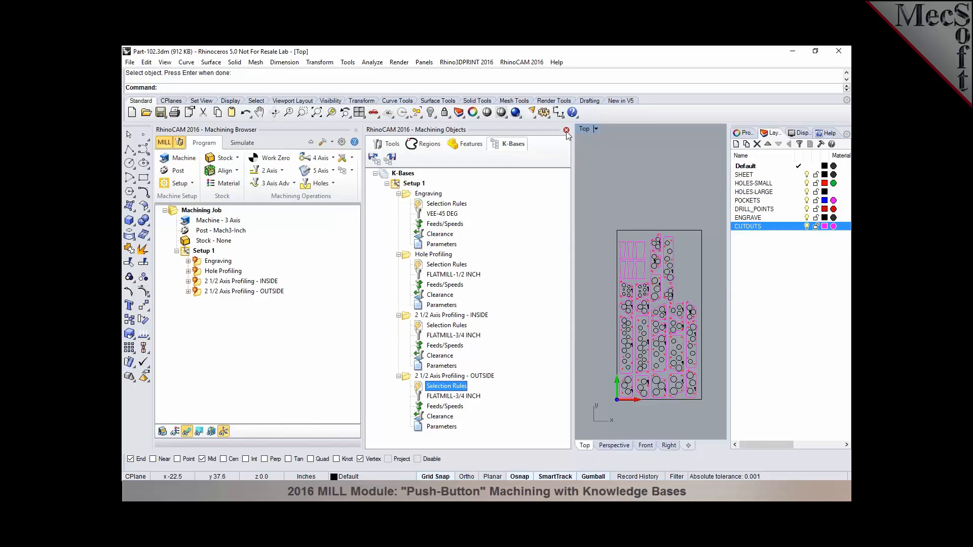
left_click(567, 130)
Examine the geometry picked for the Engraving, Hole Profiling, INSIDE and OUTSIDE profiling operations on the part
left_click(218, 261)
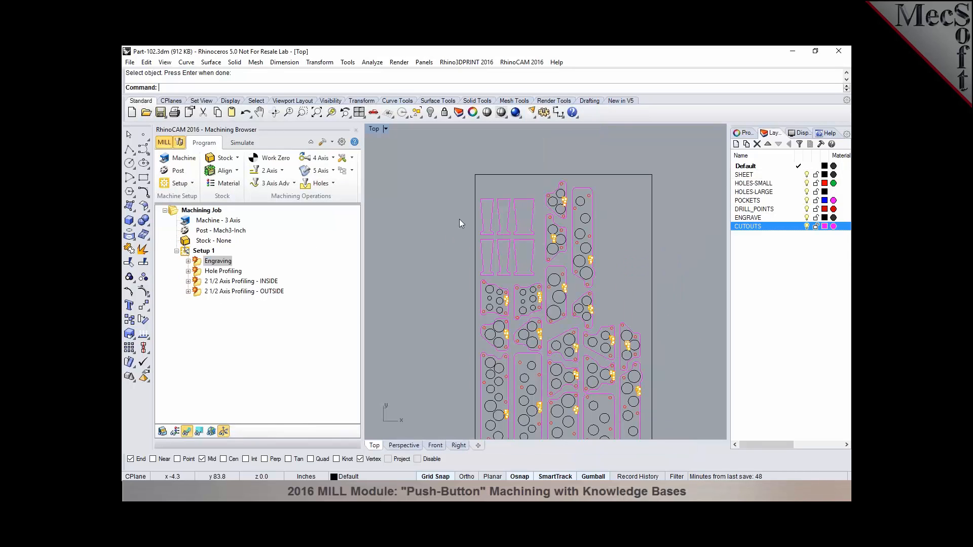
scroll(460, 219, "down", 2)
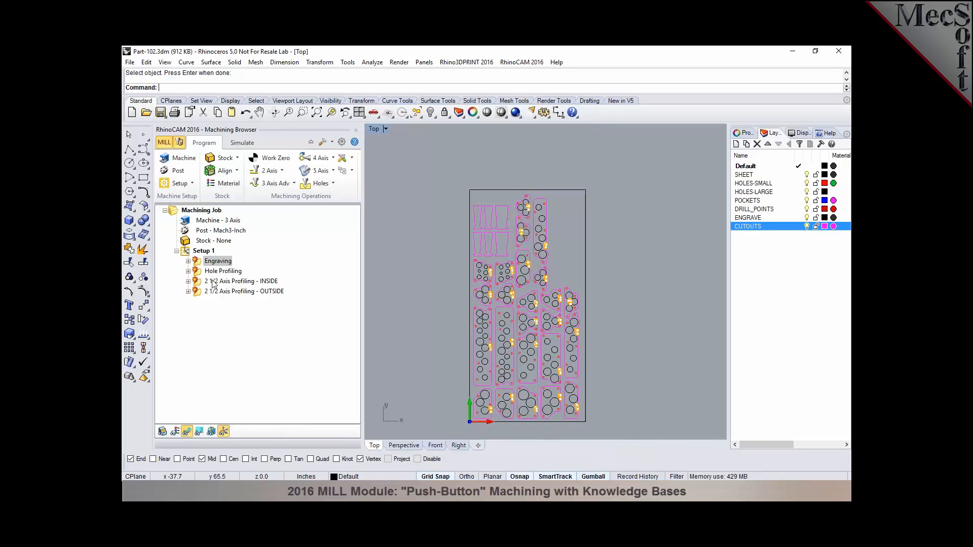
left_click(200, 262)
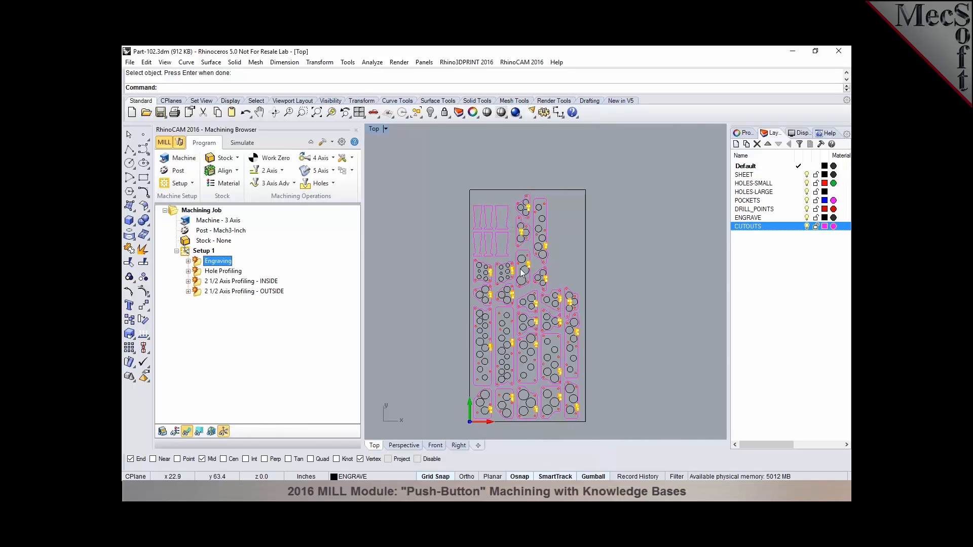
scroll(440, 284, "up", 5)
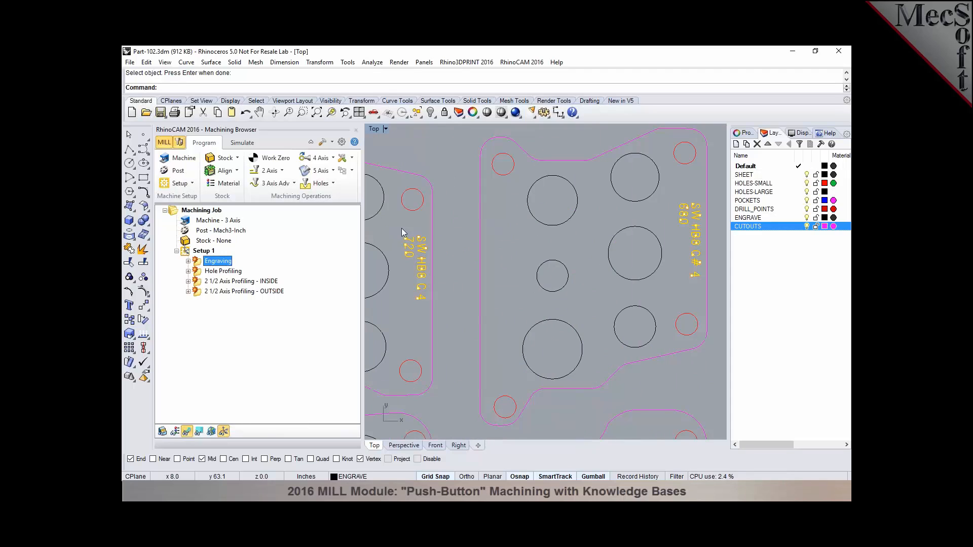
scroll(519, 255, "down", 5)
key("Down")
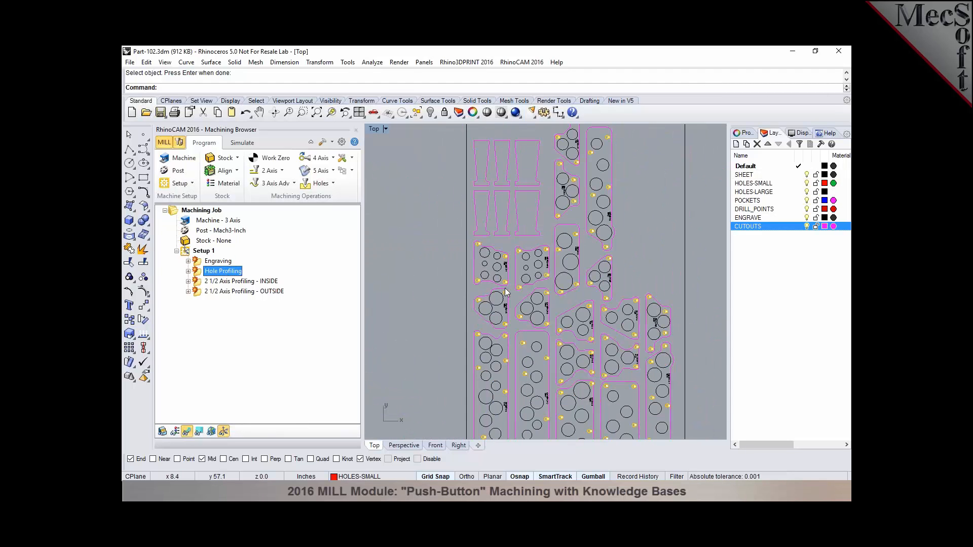
scroll(523, 284, "up", 3)
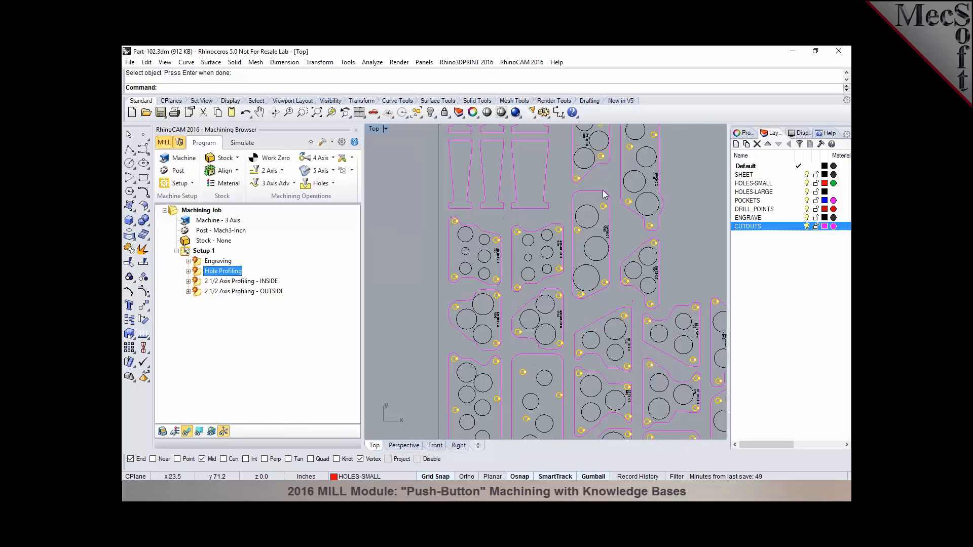
left_click(213, 282)
scroll(487, 259, "down", 4)
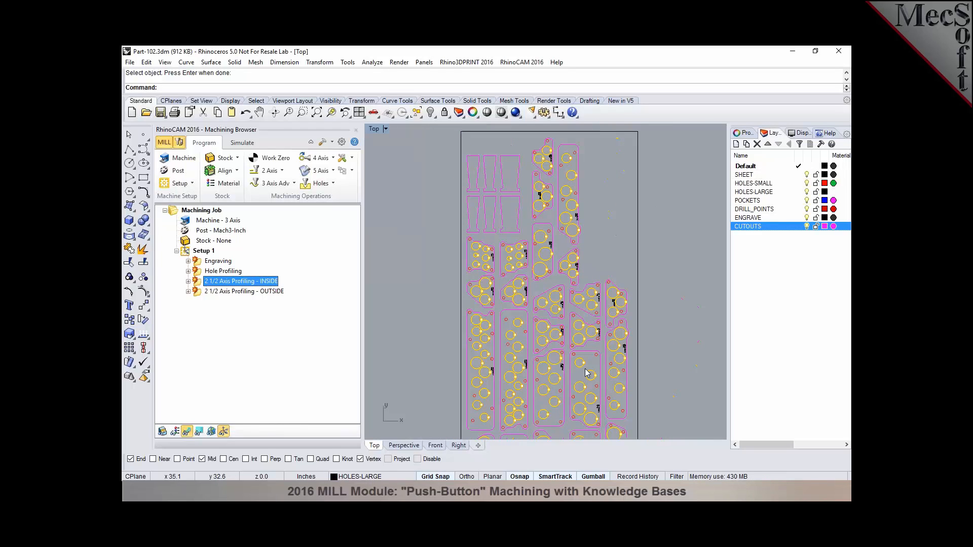
left_click(250, 293)
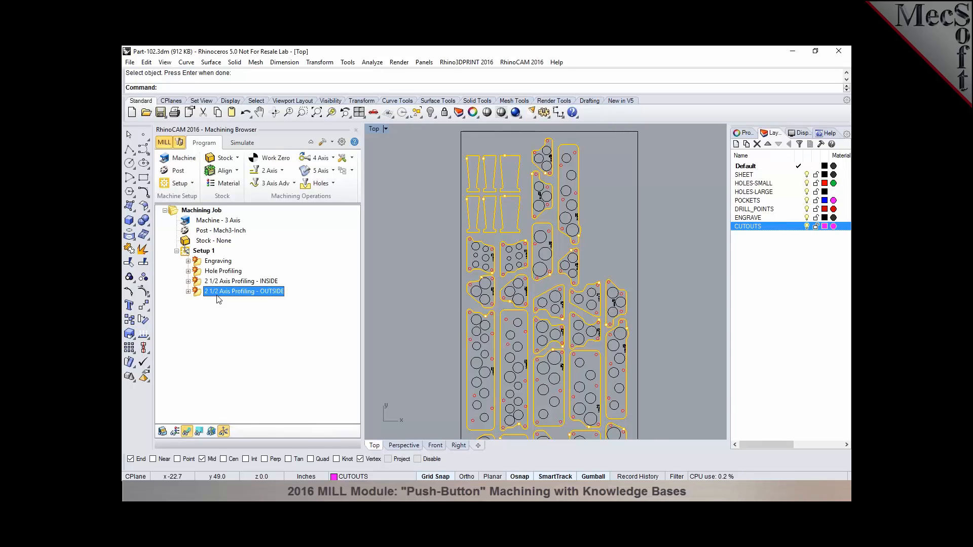
Generate the toolpaths of all operations in Setup 1 and review each operation's toolpath
left_click(203, 253)
right_click(203, 253)
left_click(206, 260)
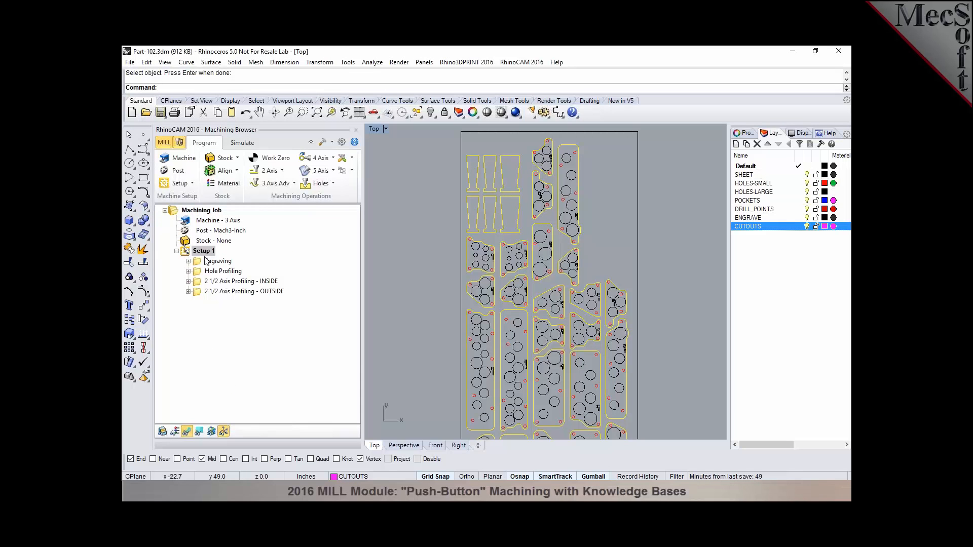
left_click(207, 262)
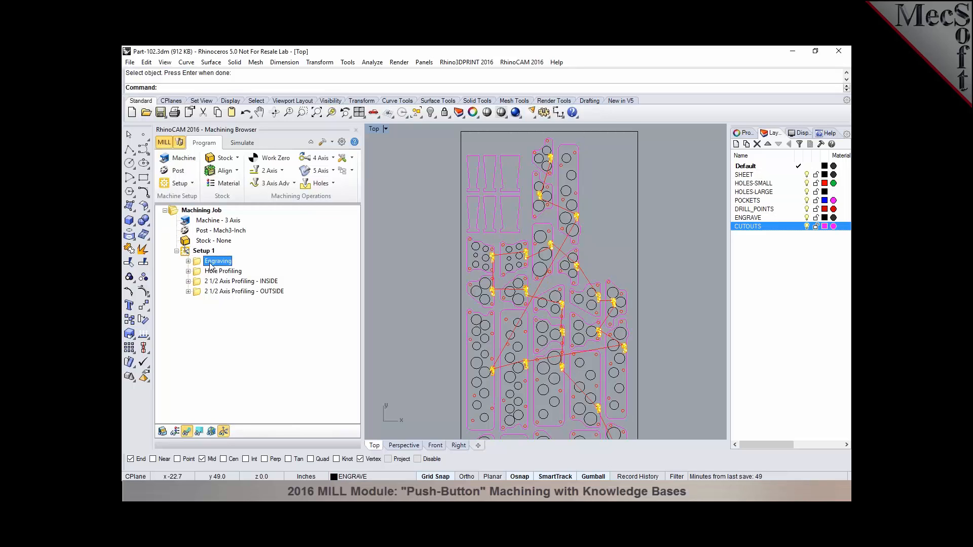
left_click(213, 273)
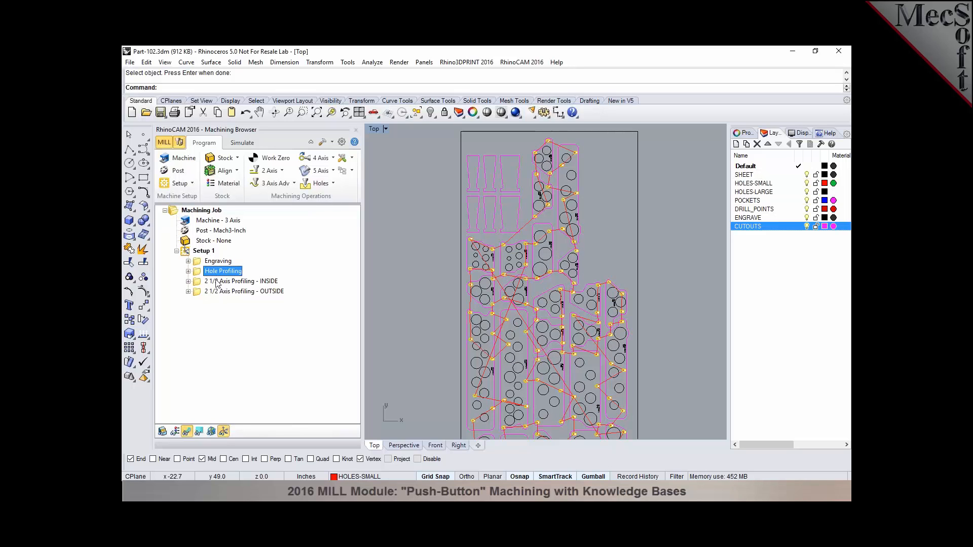
left_click(216, 281)
left_click(217, 292)
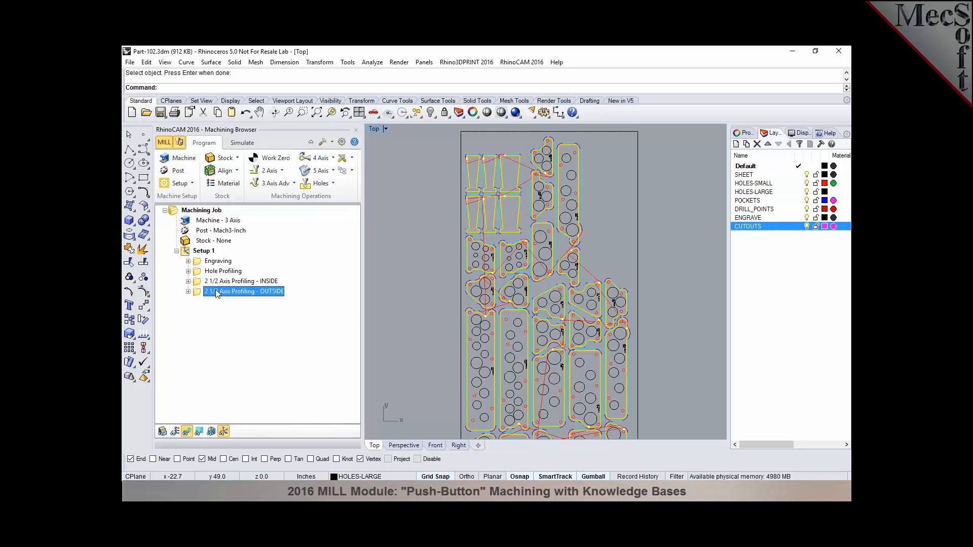
left_click(203, 251)
left_click(414, 284)
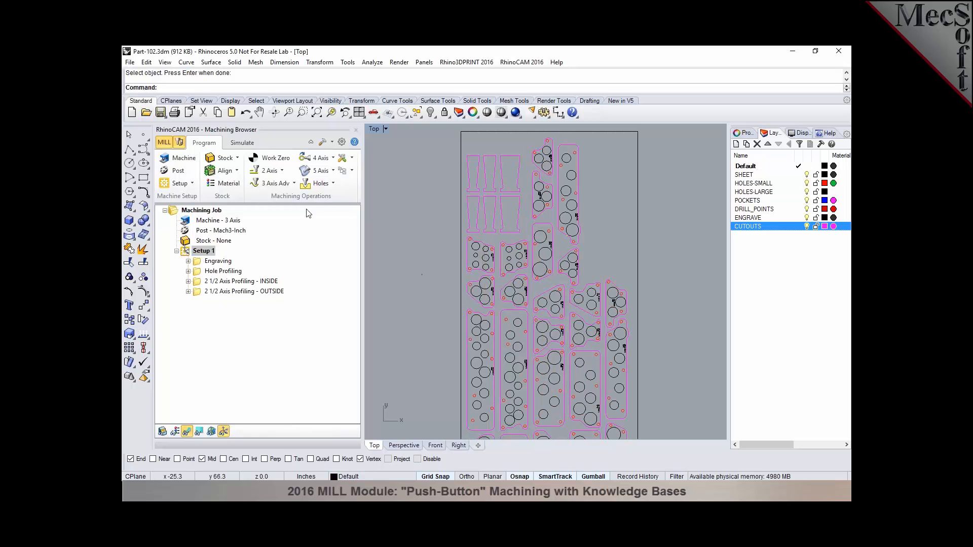
Open Part-103.3dm from the KnowledgeBases folder without saving the changes to Part-102
left_click(145, 113)
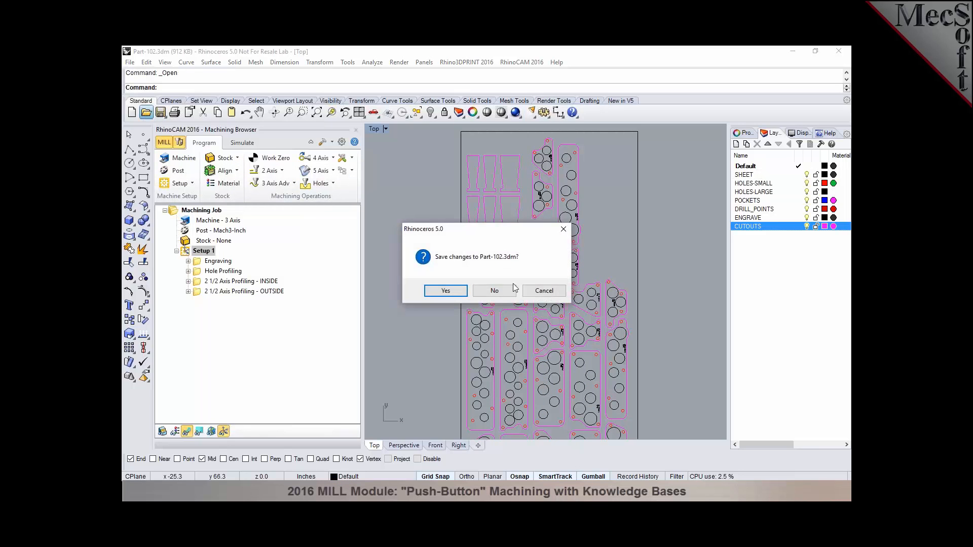
left_click(494, 289)
left_click_drag(342, 260, 339, 321)
left_click(283, 296)
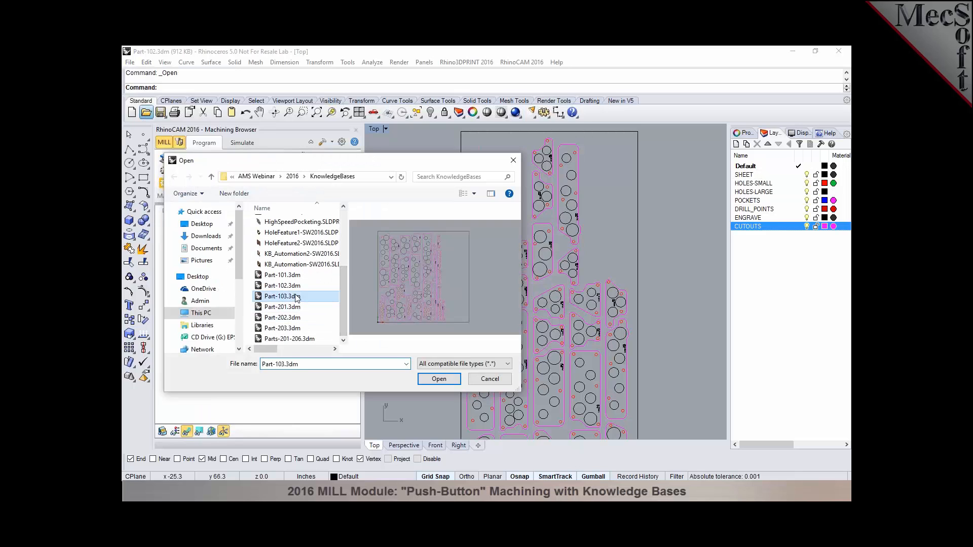
left_click(439, 377)
Look through the layers of Part-103, from HOLES-SMALL to CUTOUTS, against the layers the geometry selection rules rely on
left_click(352, 174)
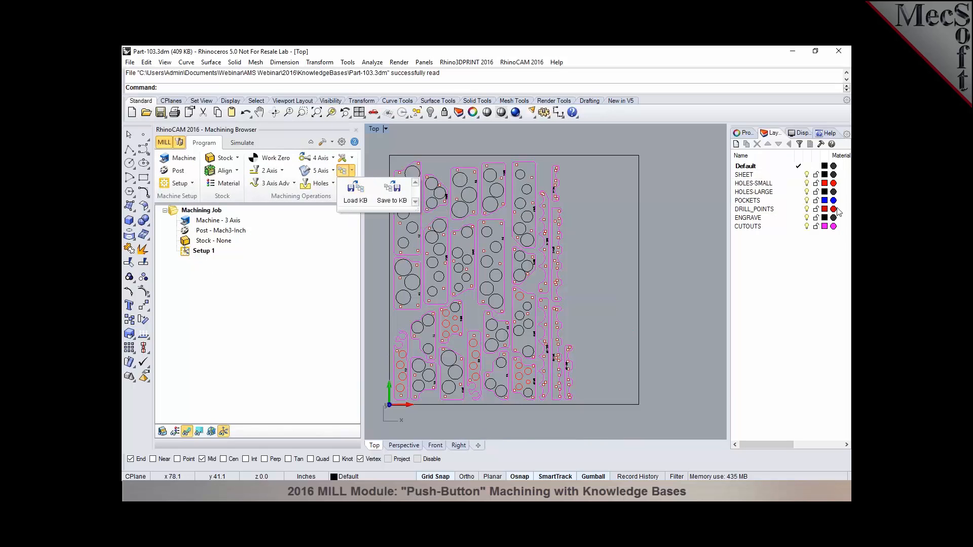
left_click(745, 183)
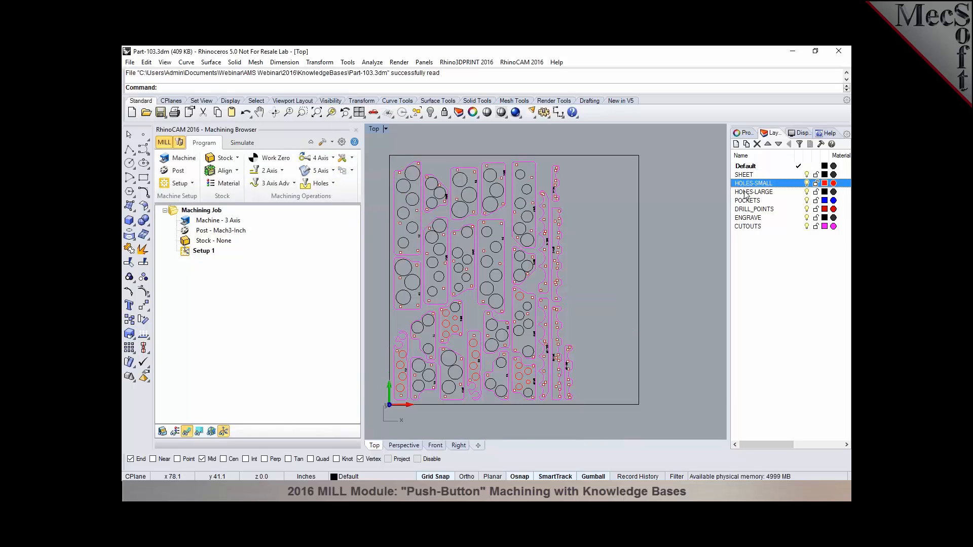
left_click(744, 193)
left_click(757, 203)
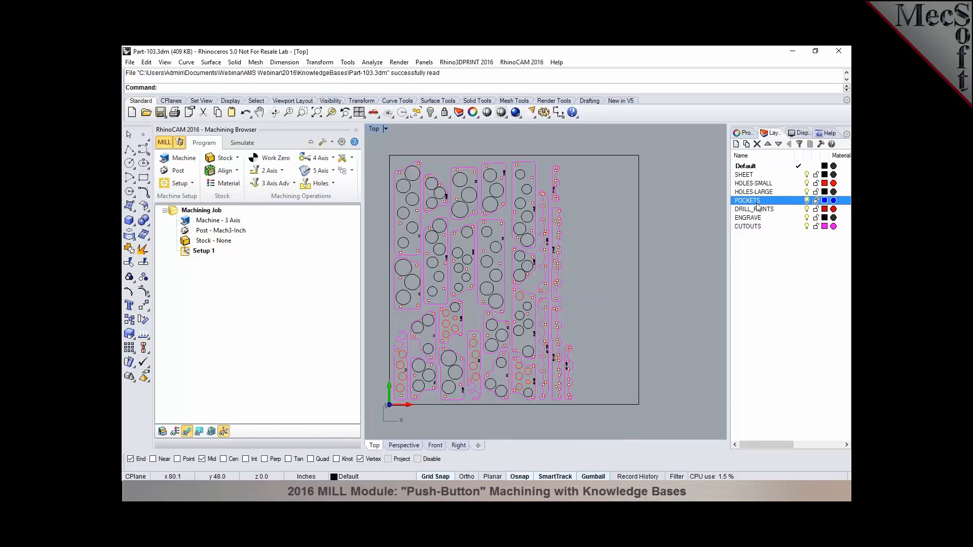
left_click(757, 211)
left_click(756, 219)
left_click(755, 228)
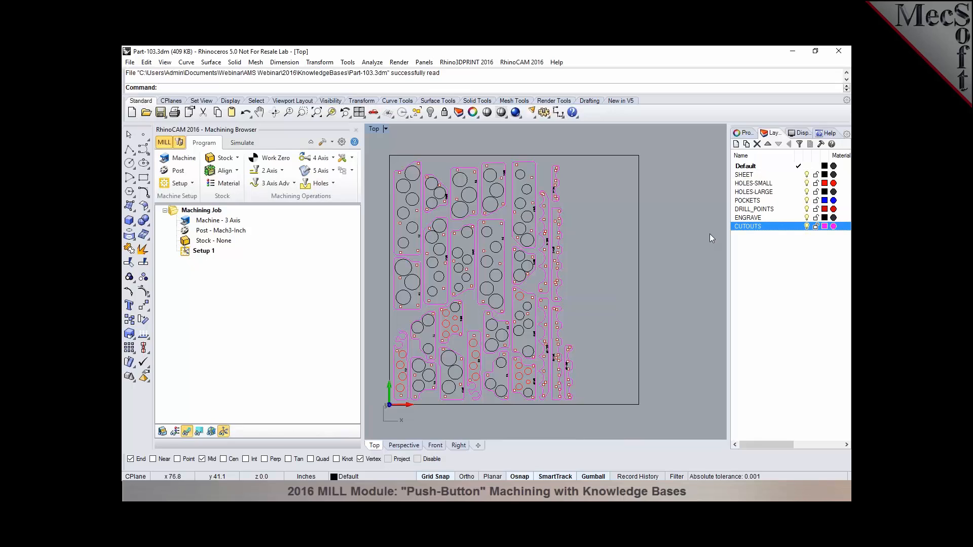
Load the Part-102wRules.vkb knowledge base into the Machining Job of Part-103.3dm
left_click(353, 174)
left_click(351, 191)
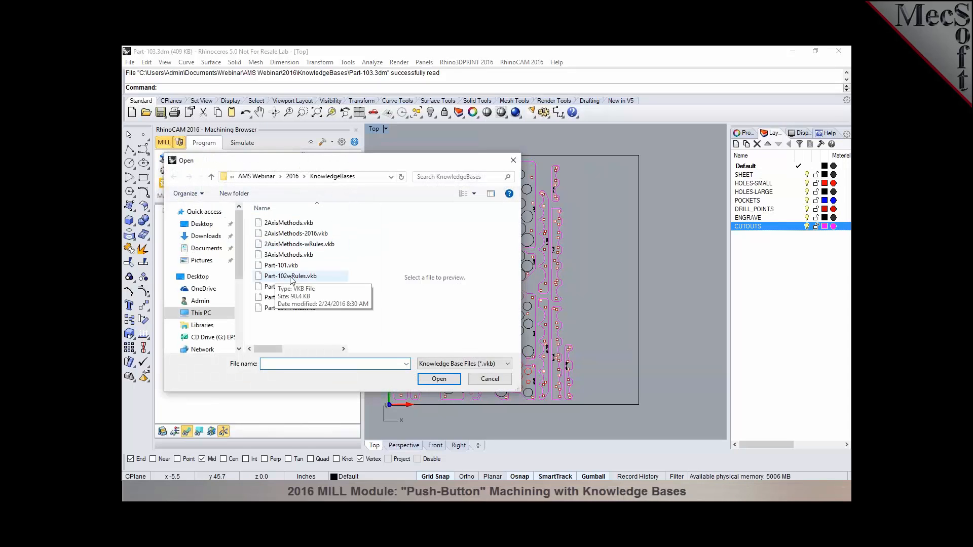
left_click(291, 277)
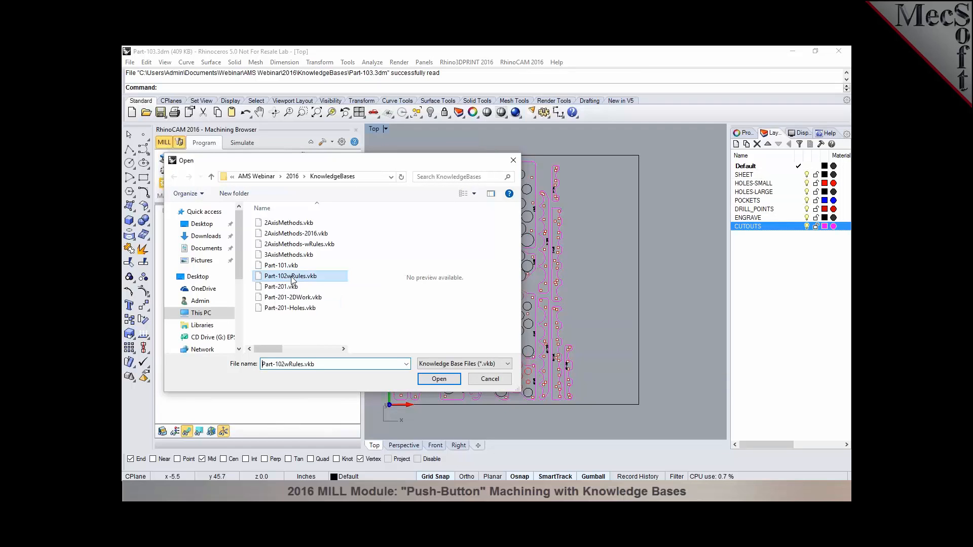
left_click(439, 379)
Generate the toolpaths of all operations in Setup 1 for Part-103.3dm
left_click(198, 255)
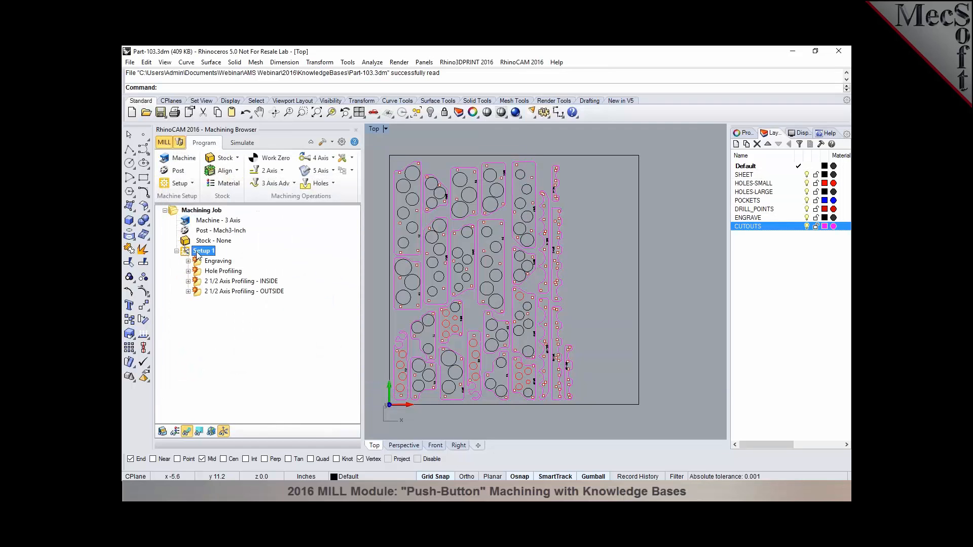
right_click(199, 256)
left_click(202, 258)
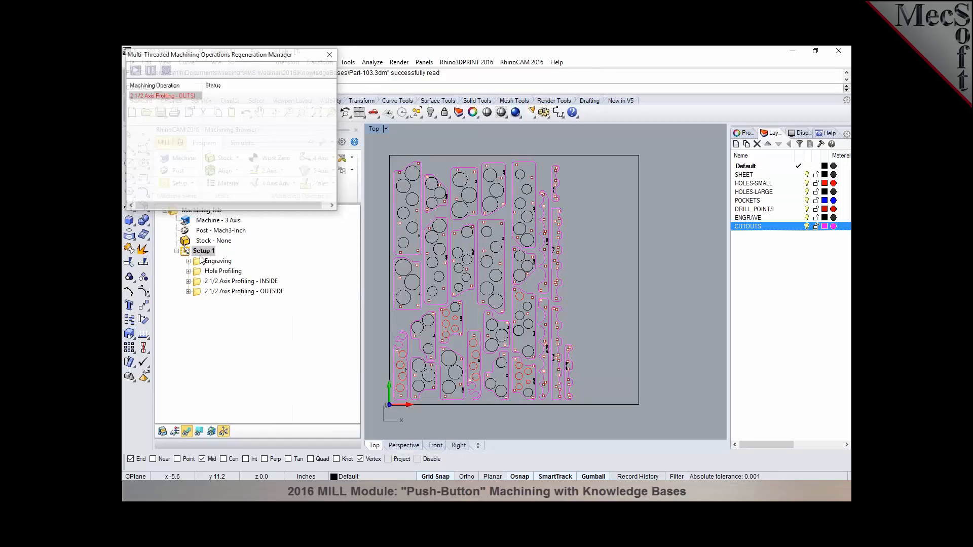
Review the toolpaths of the Engraving, Hole Profiling, INSIDE and OUTSIDE profiling operations on Part-103
left_click(213, 261)
left_click(205, 272)
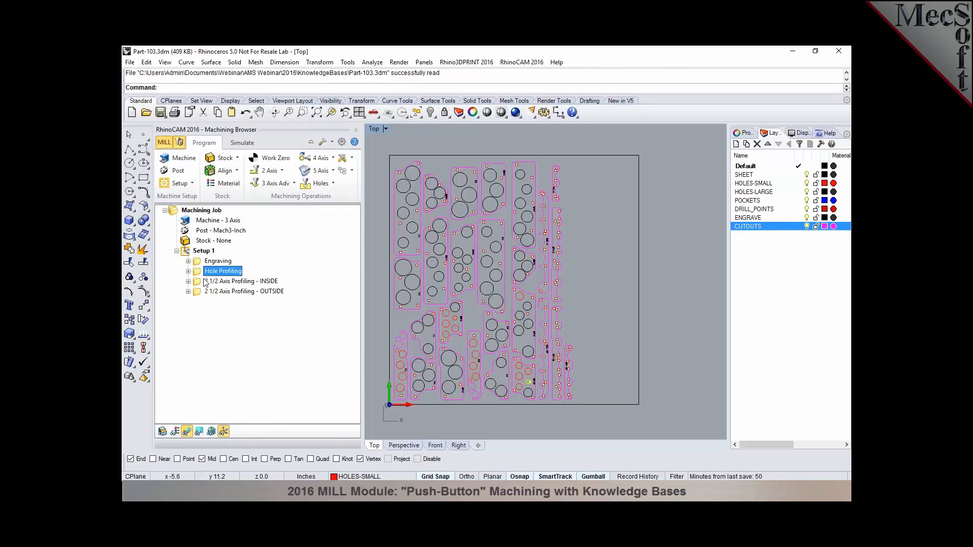
left_click(205, 282)
left_click(206, 293)
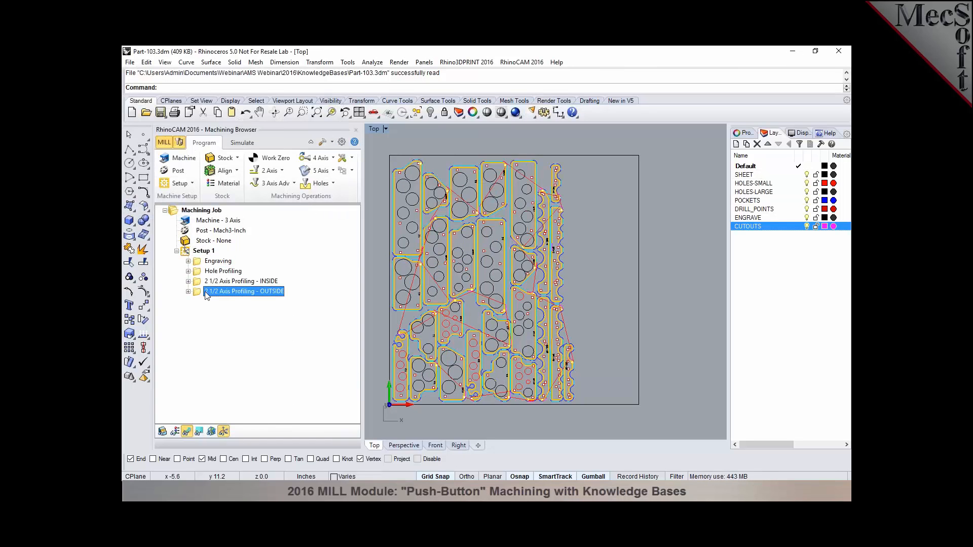
left_click(198, 252)
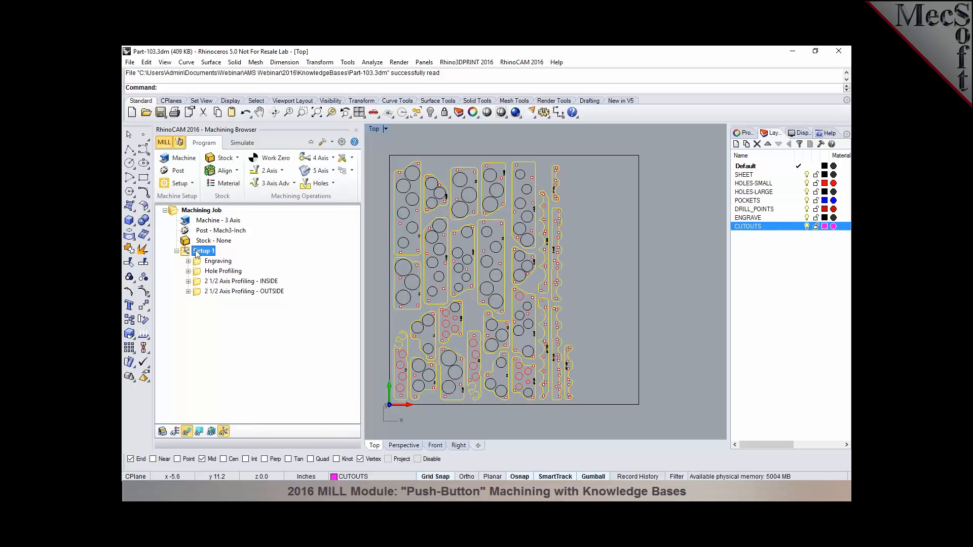
Switch to VisualCAM, close the Layers pane, and check the K-Bases list in the Machining Objects browser before closing it
left_click(718, 359)
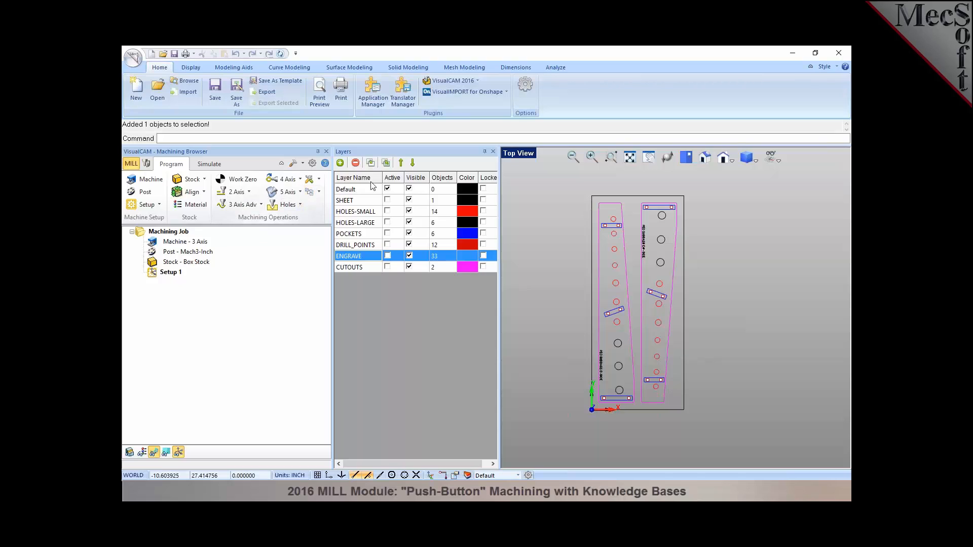
left_click(493, 152)
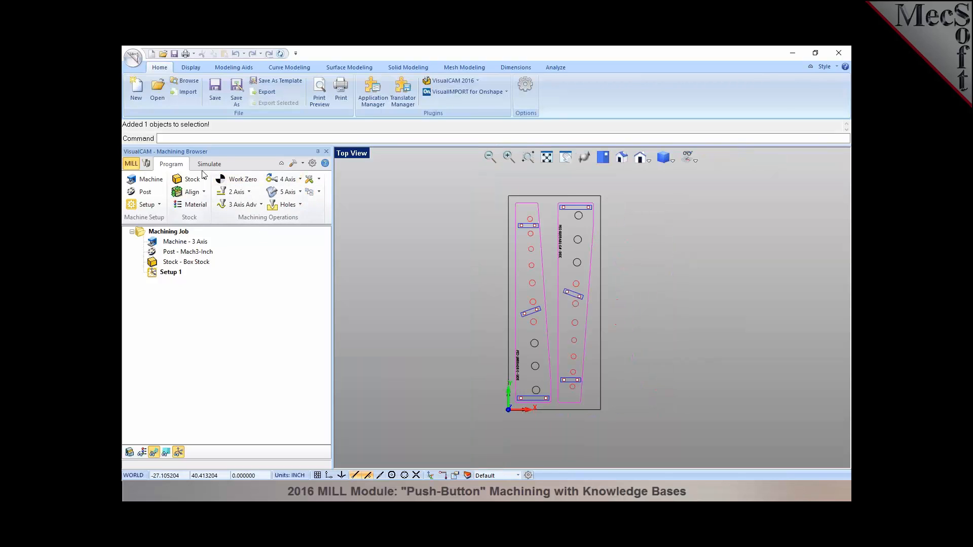
left_click(147, 163)
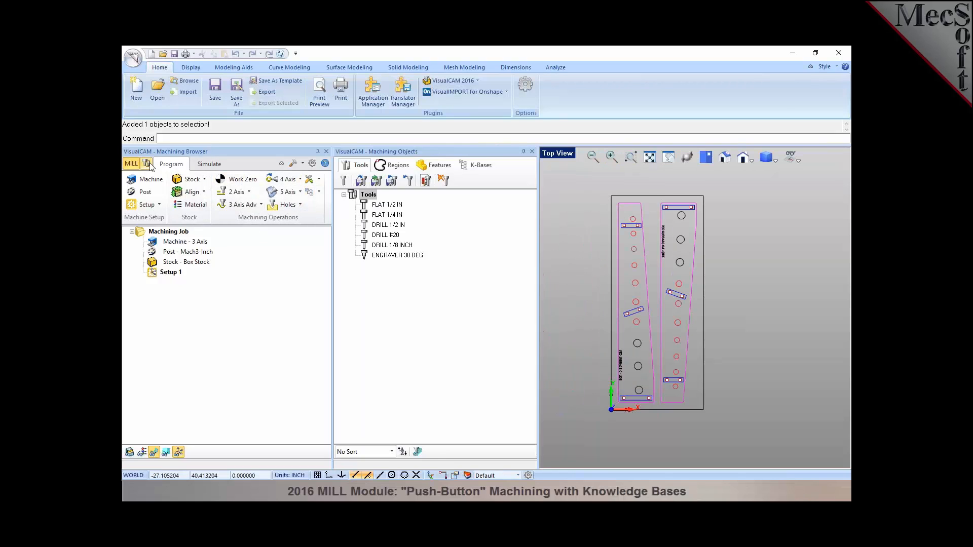
left_click(478, 165)
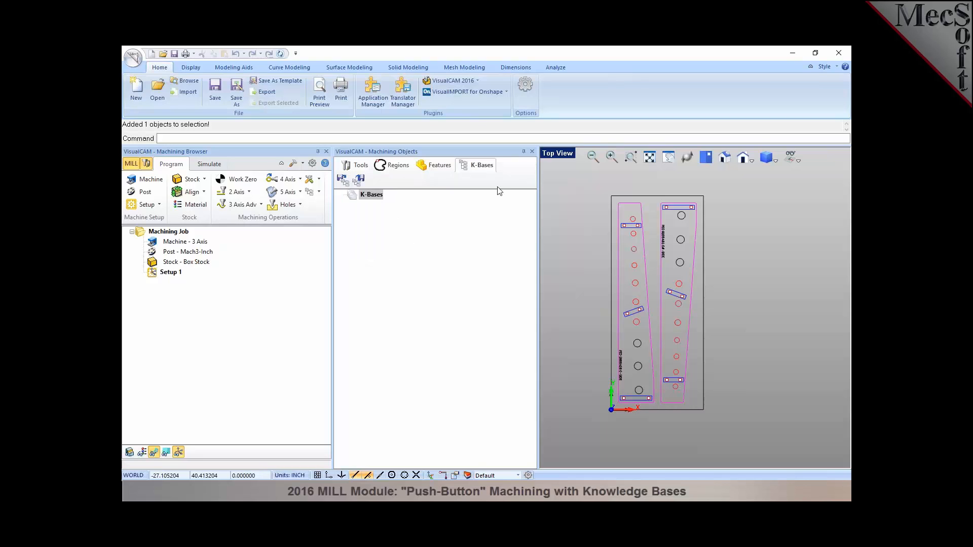
left_click(532, 152)
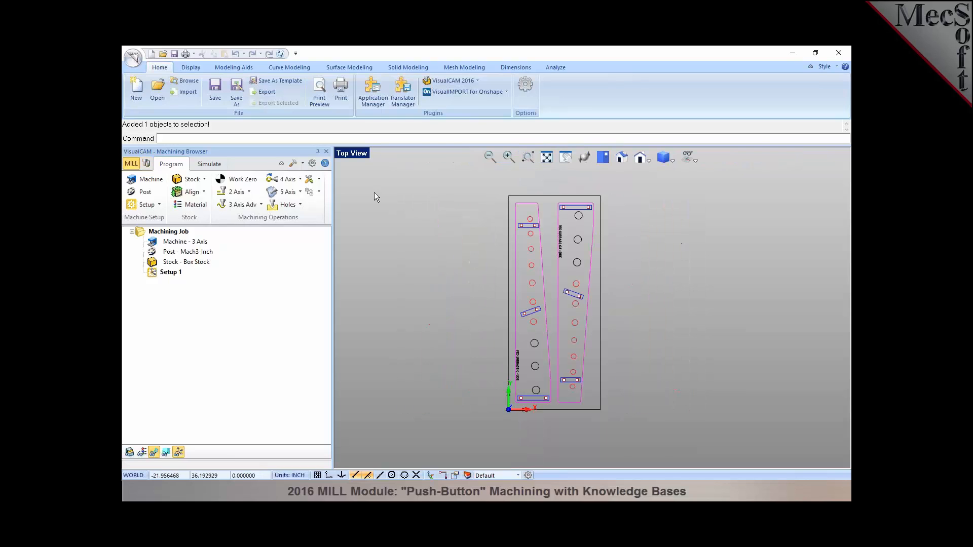
Load the Part-102wRules.vkb knowledge base into the open VisualCAM part's Machining Job
left_click(319, 192)
left_click(319, 215)
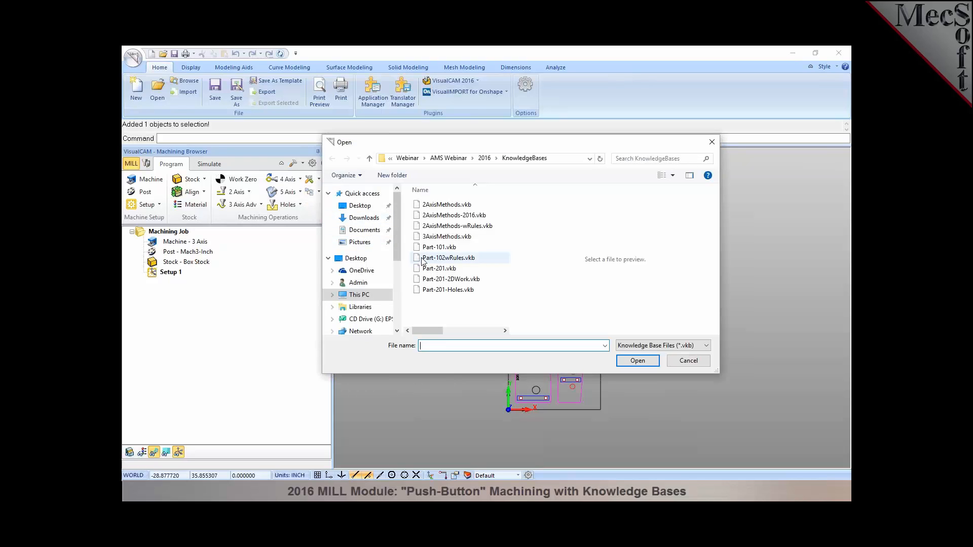
double_click(441, 258)
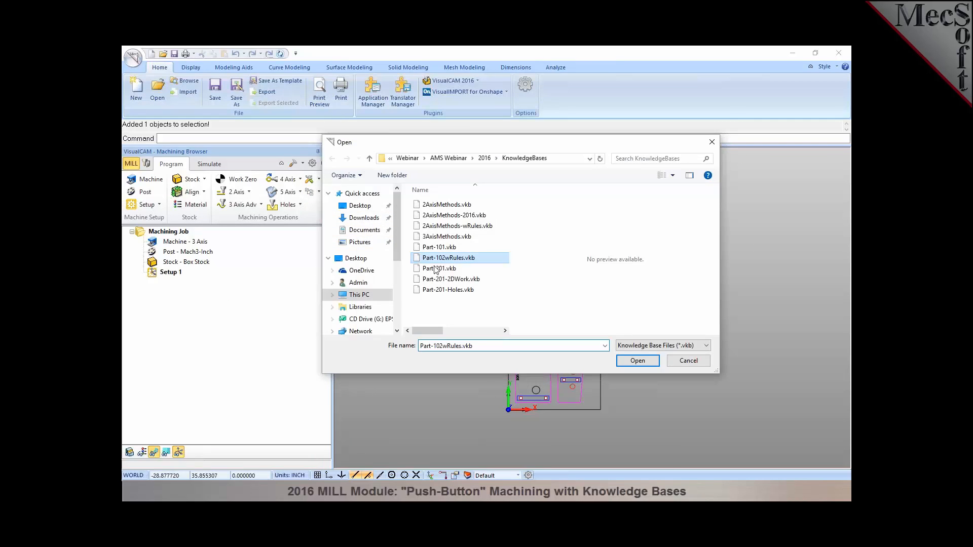
Examine the geometry picked for the Hole Profiling, INSIDE and OUTSIDE profiling operations
left_click(178, 294)
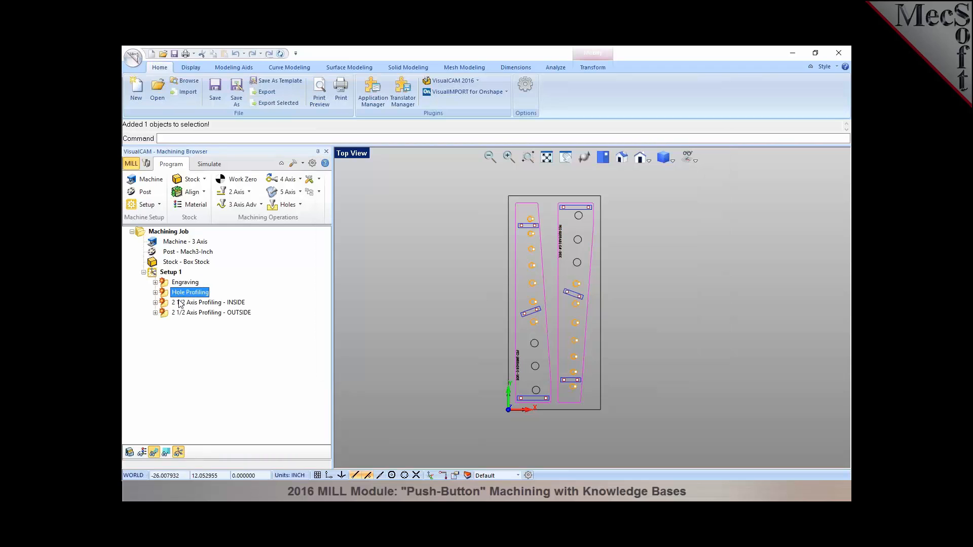
left_click(180, 303)
left_click(185, 314)
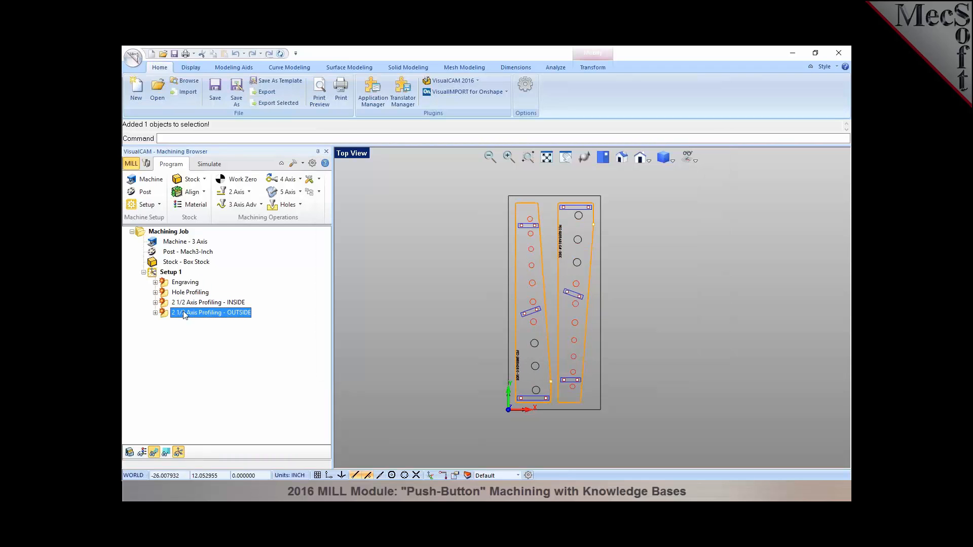
Generate the toolpaths of all the loaded operations in Setup 1
left_click(169, 273)
right_click(169, 278)
left_click(175, 282)
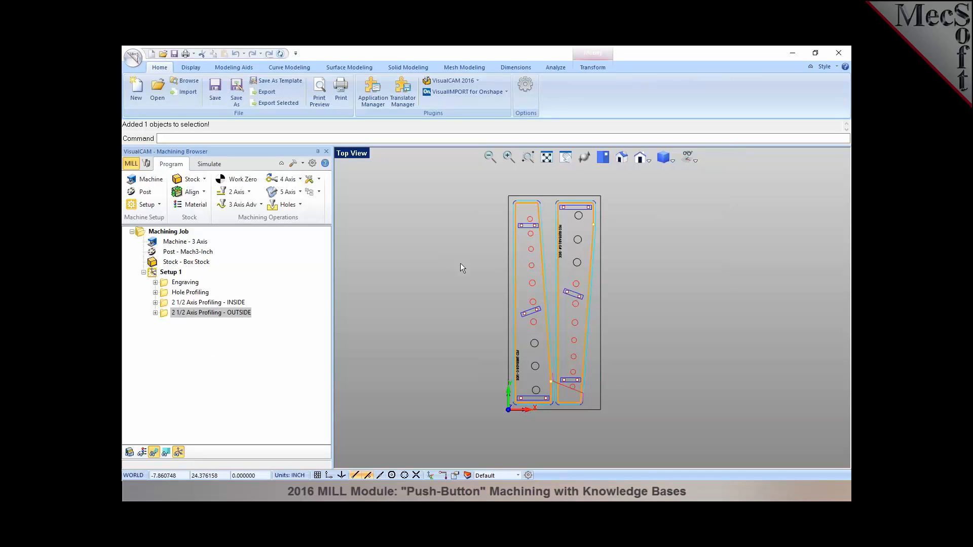
Open the Part-103.vcp file from the KnowledgeBases folder
left_click(159, 95)
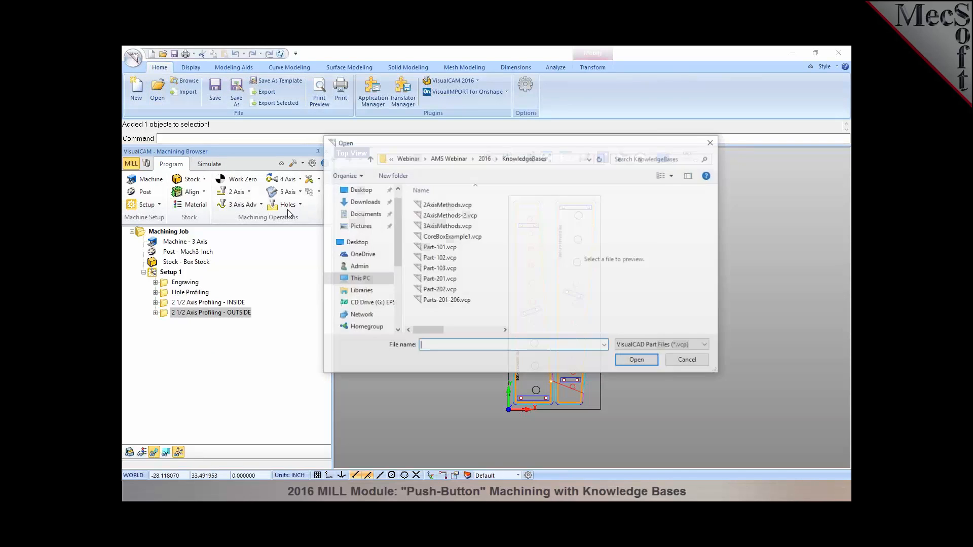
left_click(439, 268)
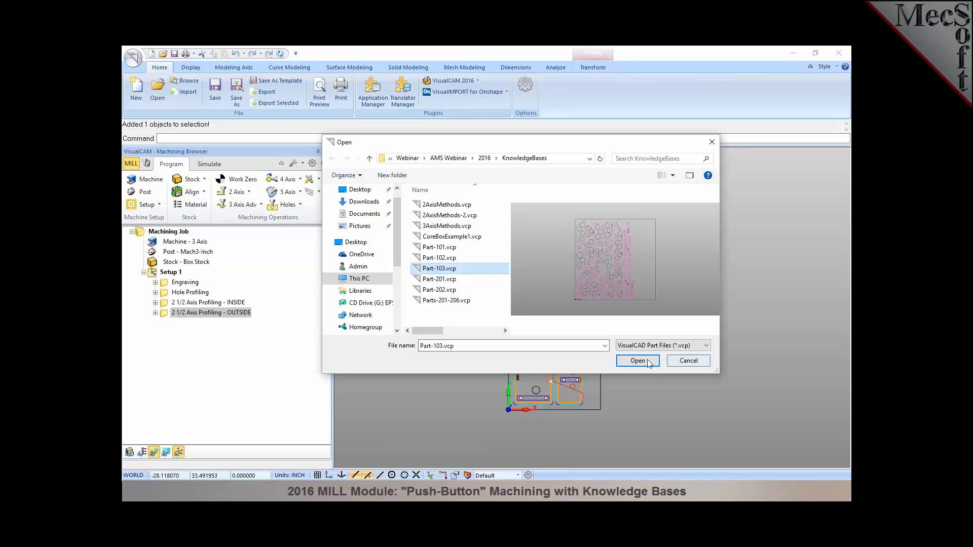
left_click(638, 361)
left_click(522, 290)
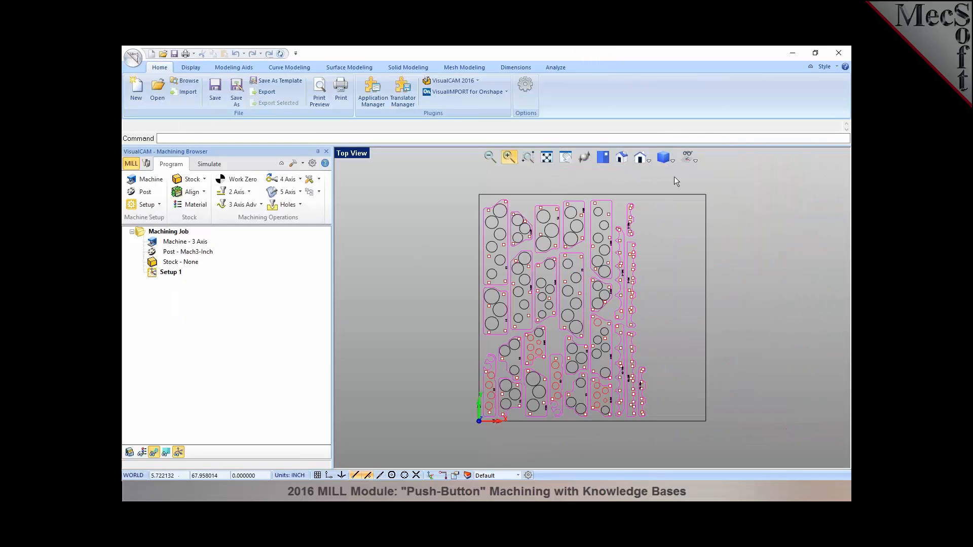
Load the Part-102wRules.vkb knowledge base into the Machining Job of Part-103.vcp
left_click(318, 192)
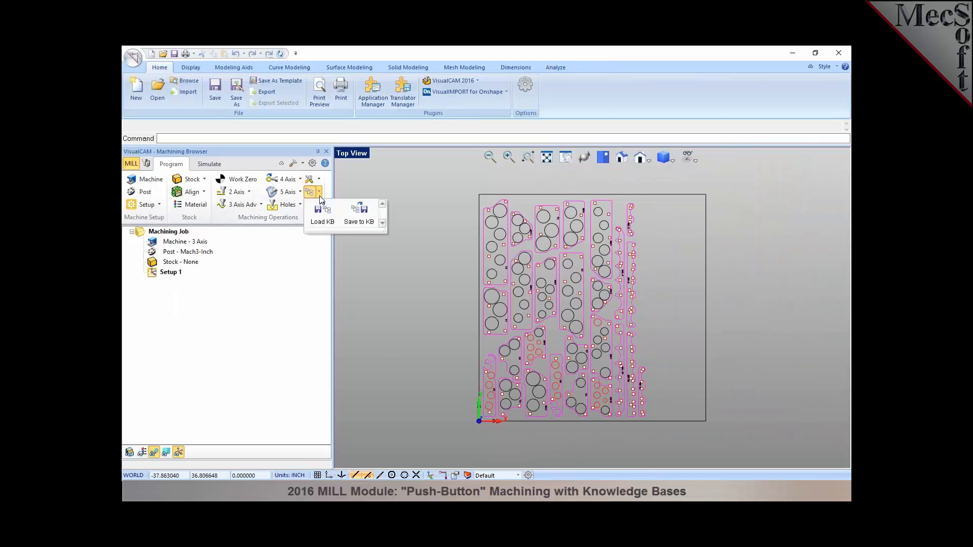
left_click(318, 213)
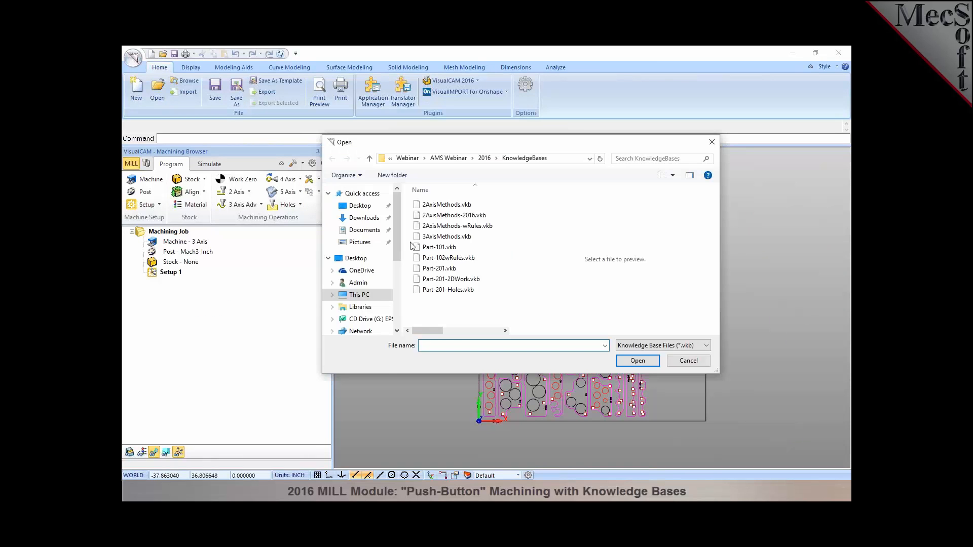
left_click(446, 257)
left_click(639, 362)
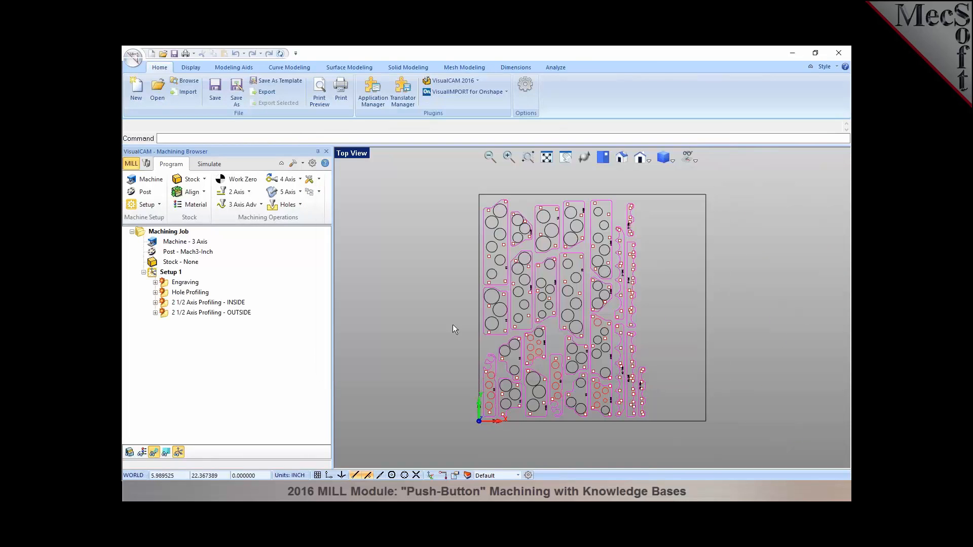
Examine the geometry picked for the Engraving, Hole Profiling, INSIDE and OUTSIDE profiling operations on Part-103.vcp
left_click(185, 283)
left_click(186, 293)
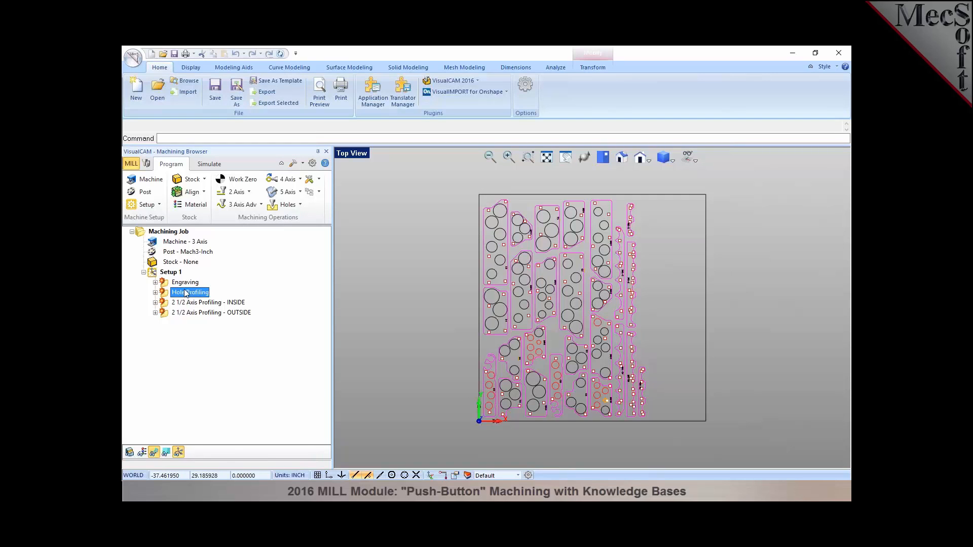
left_click(186, 303)
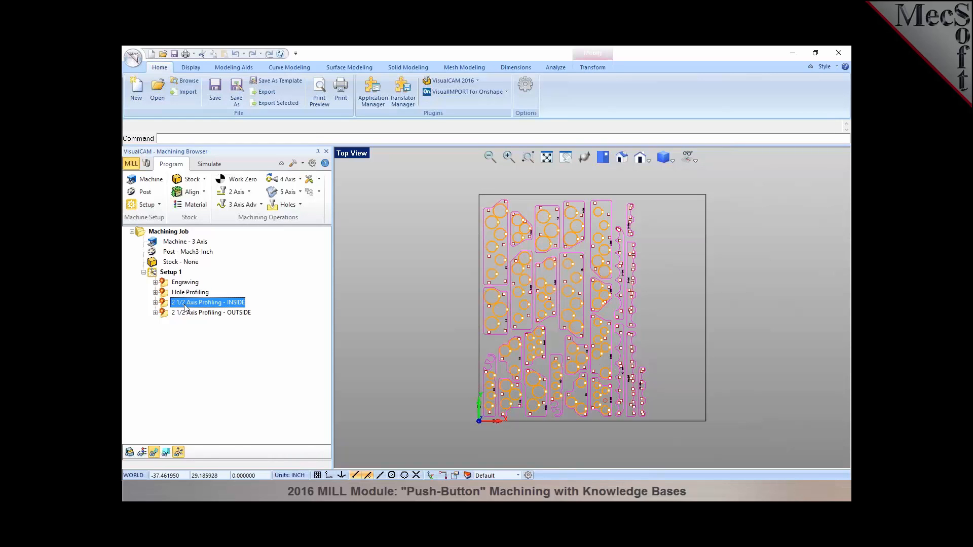
left_click(187, 313)
Generate the toolpaths of every operation in Setup 1 for Part-103.vcp
left_click(171, 275)
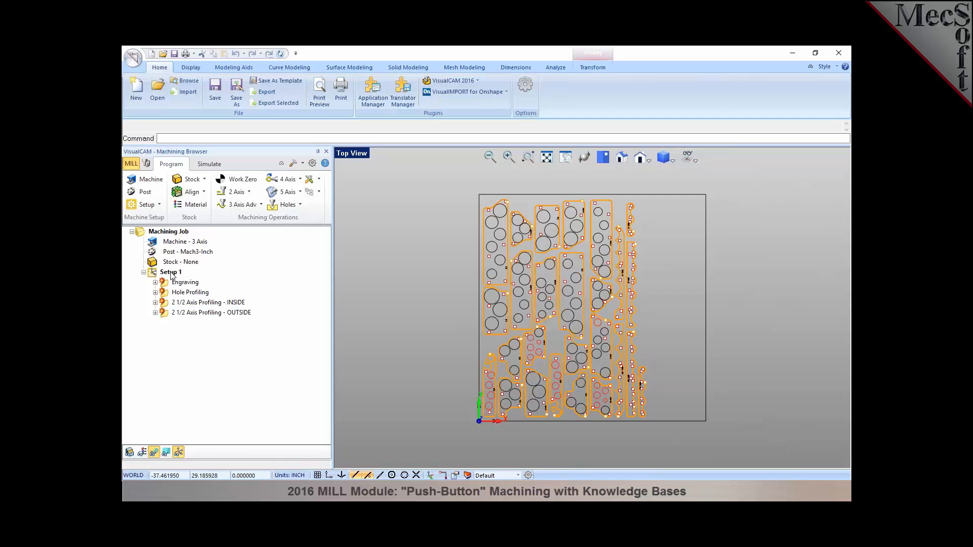
right_click(171, 275)
left_click(195, 279)
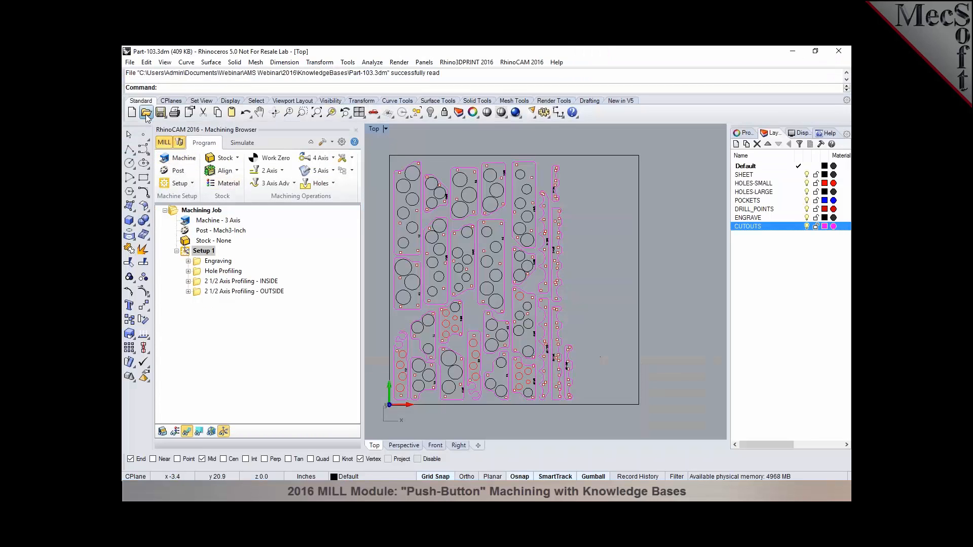
In Rhinoceros, open Part-201.3dm from the KnowledgeBases folder without saving the changes to Part-103.3dm
left_click(146, 113)
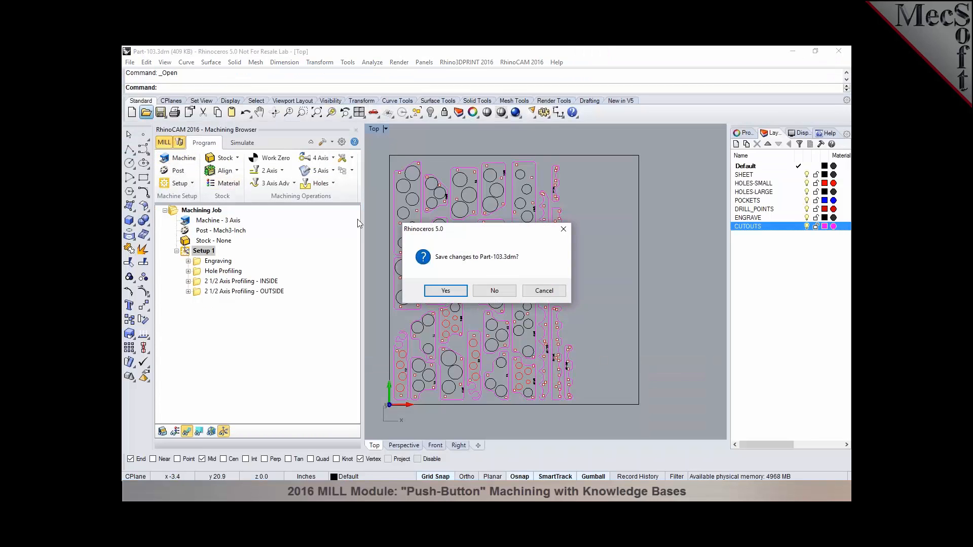
left_click(495, 291)
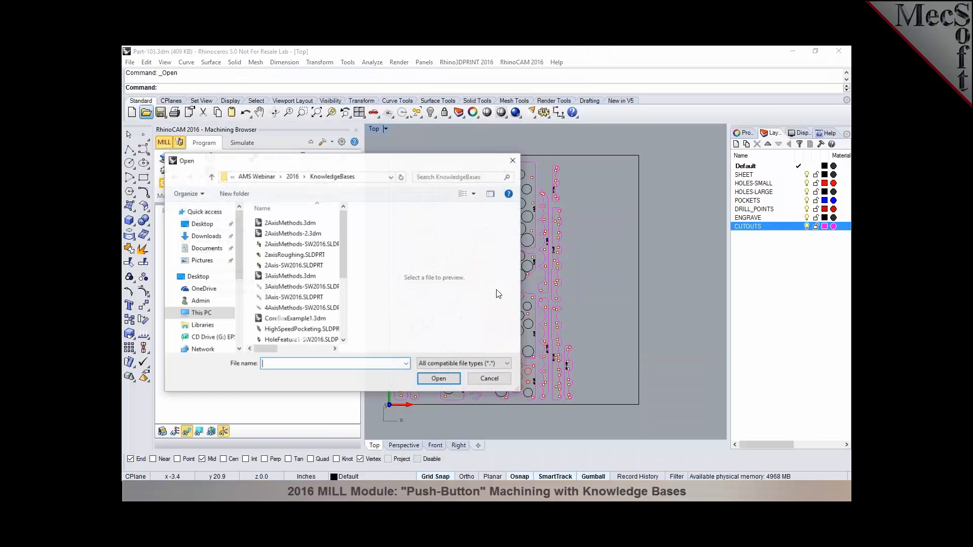
left_click_drag(345, 269, 343, 319)
left_click(282, 315)
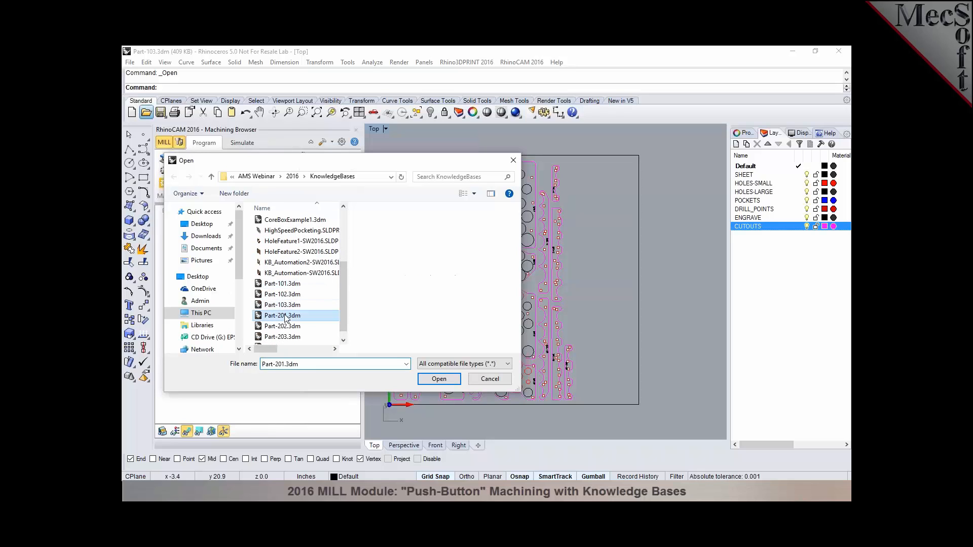
left_click(442, 378)
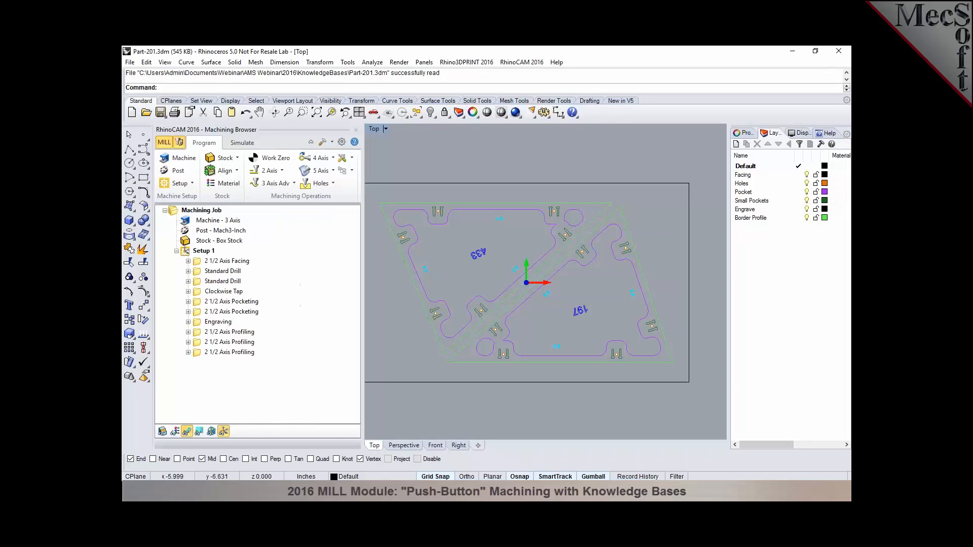
Examine the toolpaths of the 2 1/2 Axis Facing, both Standard Drill and the Clockwise Tap operations on Part-201
scroll(636, 273, "down", 4)
scroll(568, 273, "up", 2)
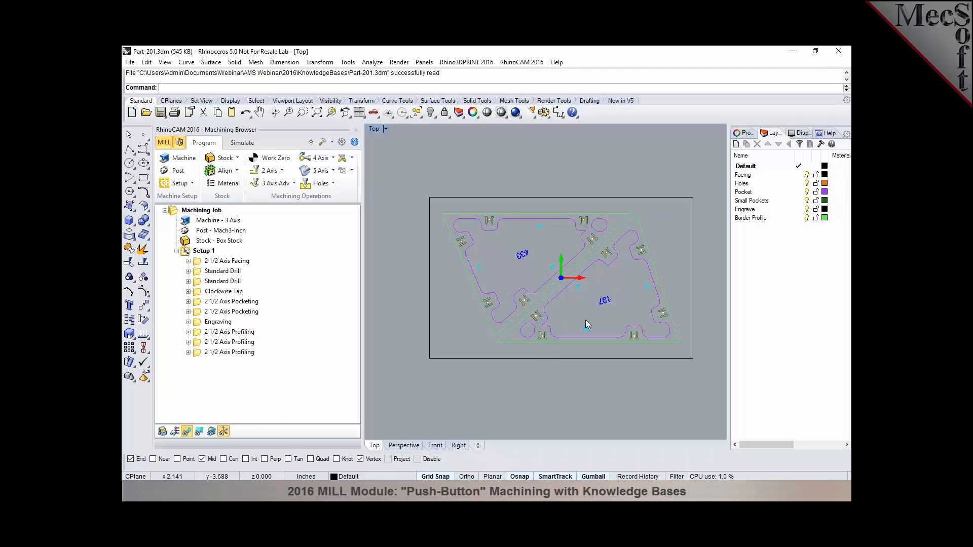
left_click(208, 262)
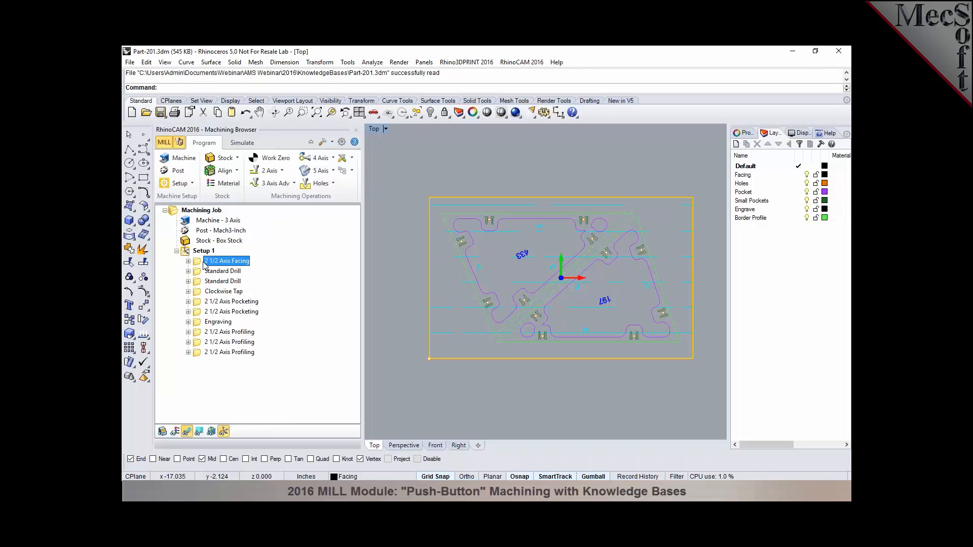
left_click(204, 274)
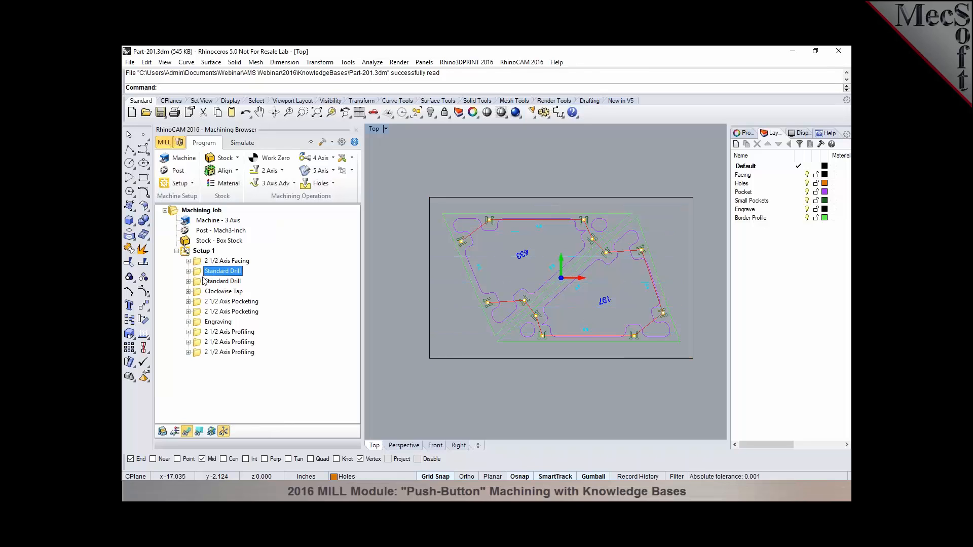
left_click(205, 282)
left_click(205, 272)
left_click(206, 282)
left_click(204, 292)
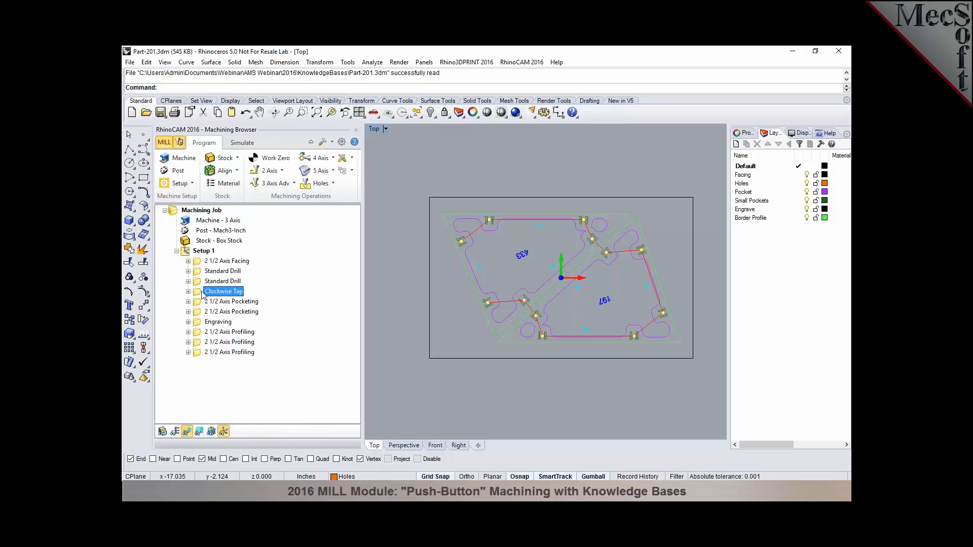
Open Part-202.3dm from the KnowledgeBases folder and maximize its Perspective viewport
left_click(146, 112)
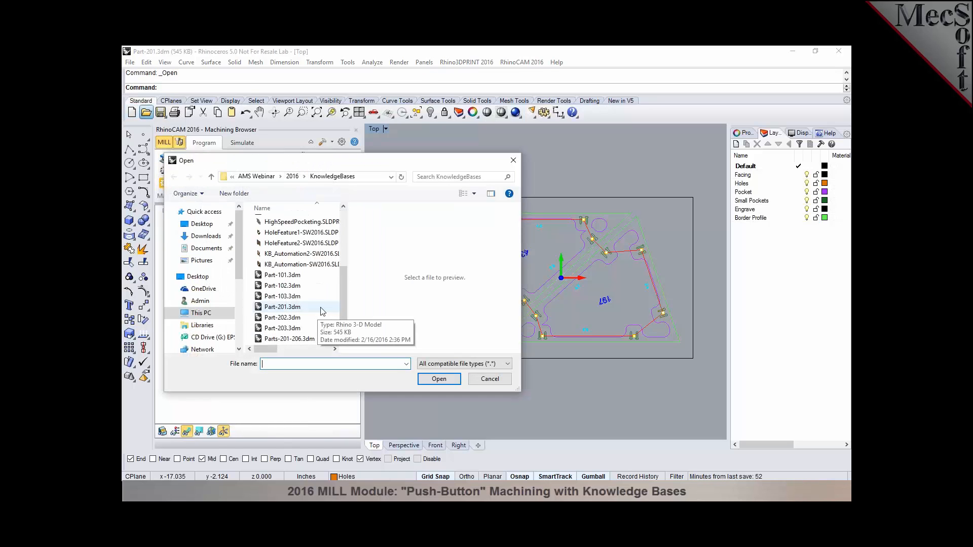
left_click(298, 318)
left_click(439, 379)
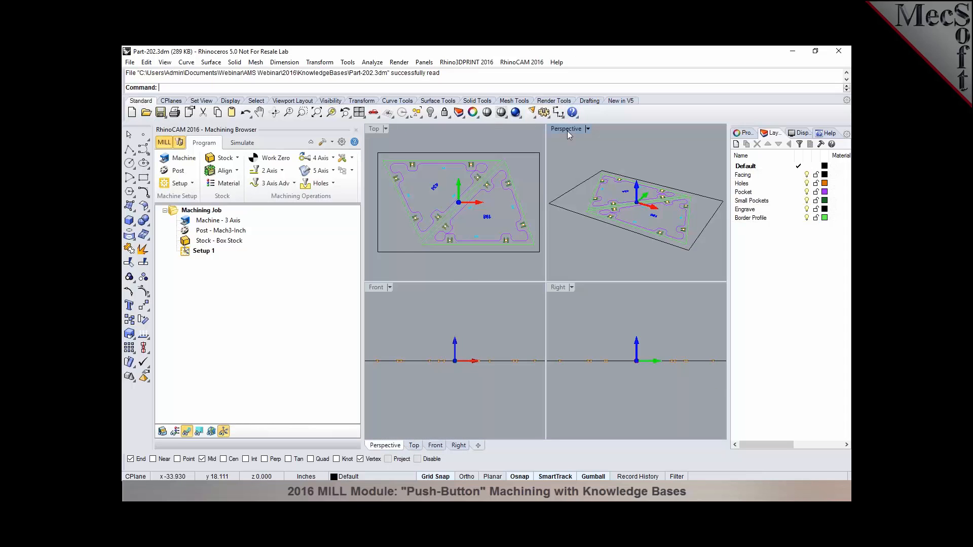
double_click(567, 130)
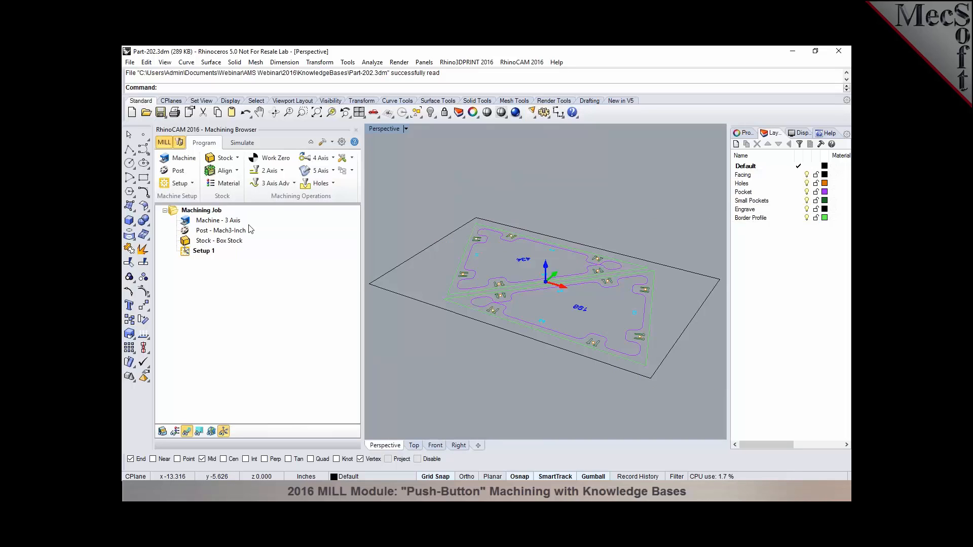
Load the Part-201-Holes.vkb knowledge base into the Machining Job of Part-202, declining to set selection rules
left_click(352, 171)
left_click(354, 188)
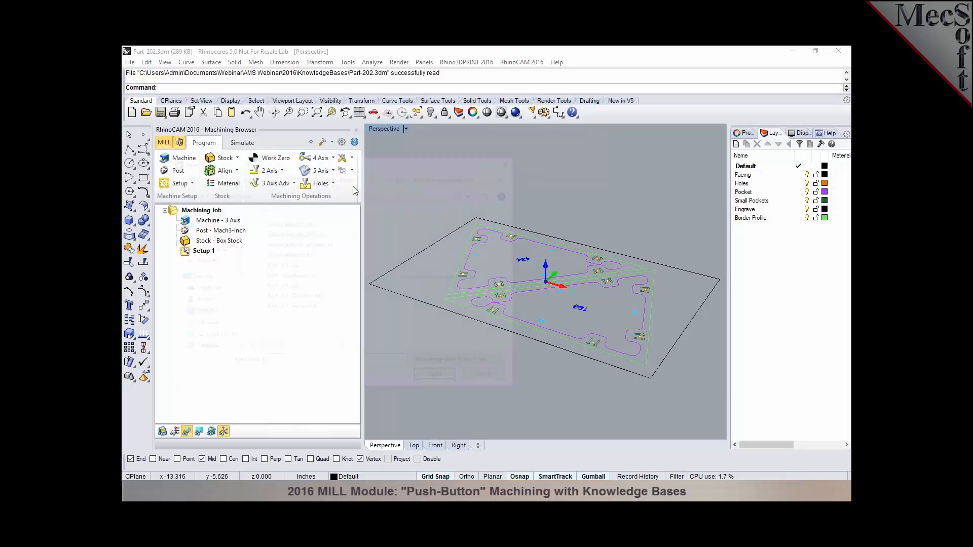
left_click(294, 307)
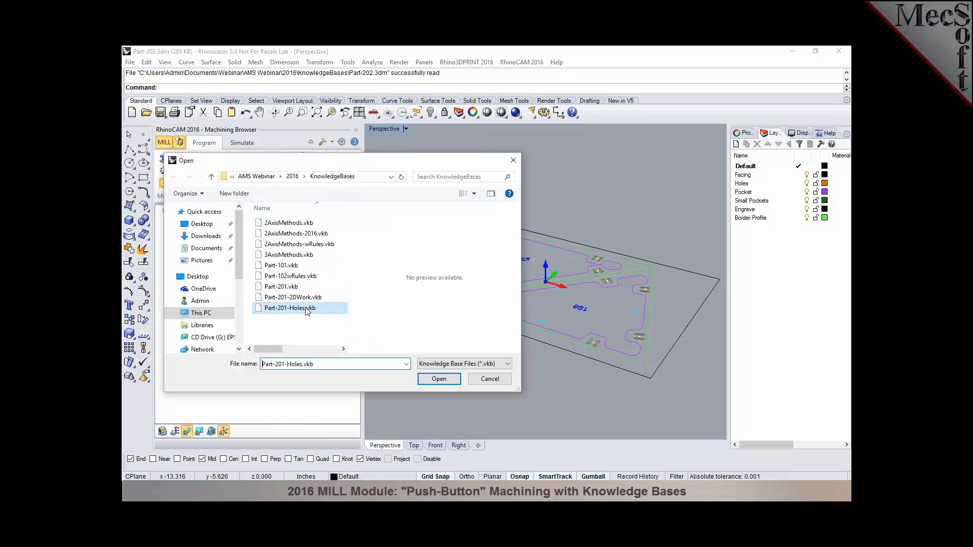
left_click(435, 375)
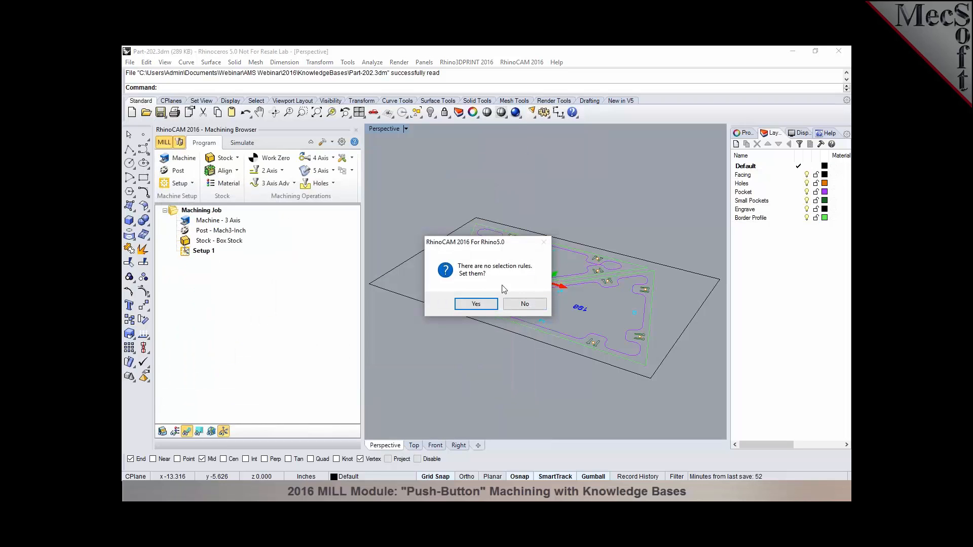
left_click(525, 304)
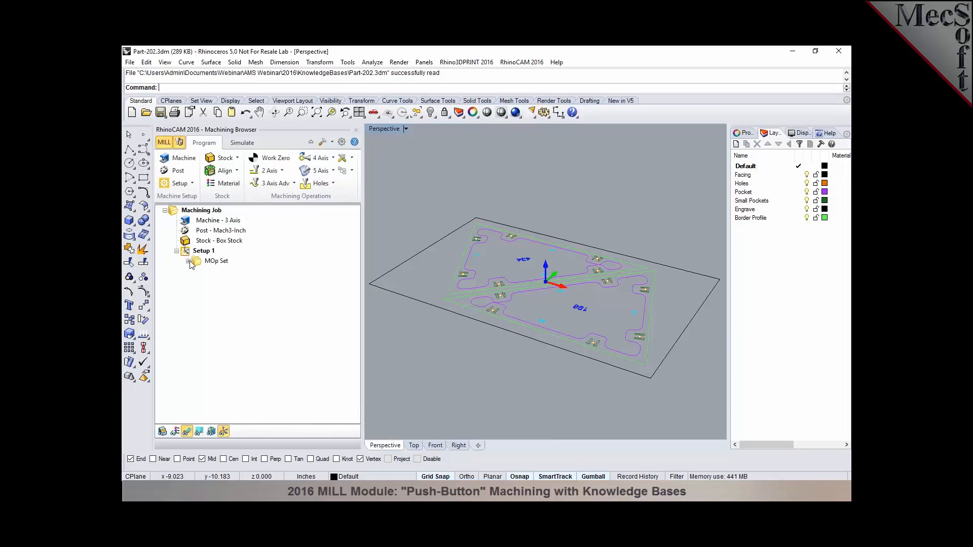
Expand the MOp Set under Setup 1 and inspect its two Standard Drill operations and the Clockwise Tap operation
left_click(188, 261)
left_click(219, 272)
left_click(221, 281)
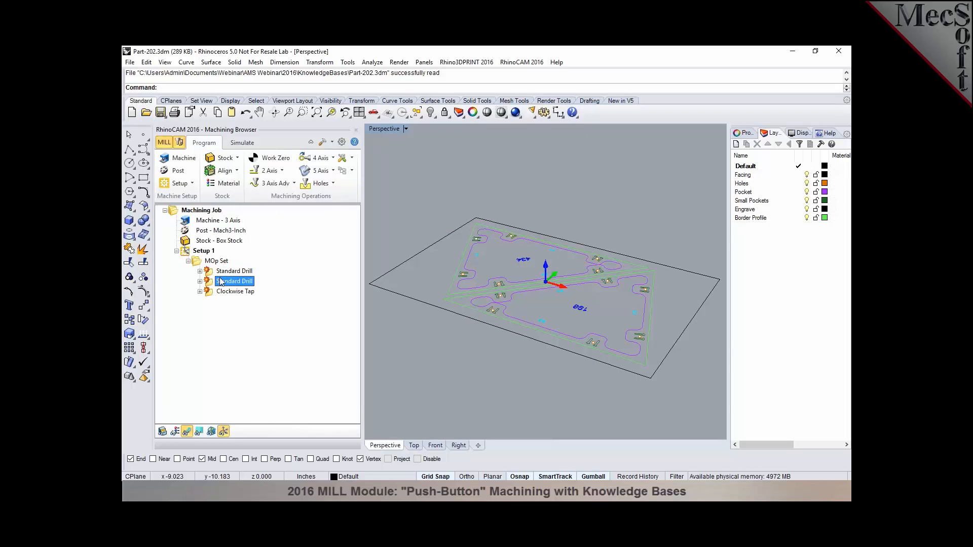
left_click(222, 292)
left_click(221, 274)
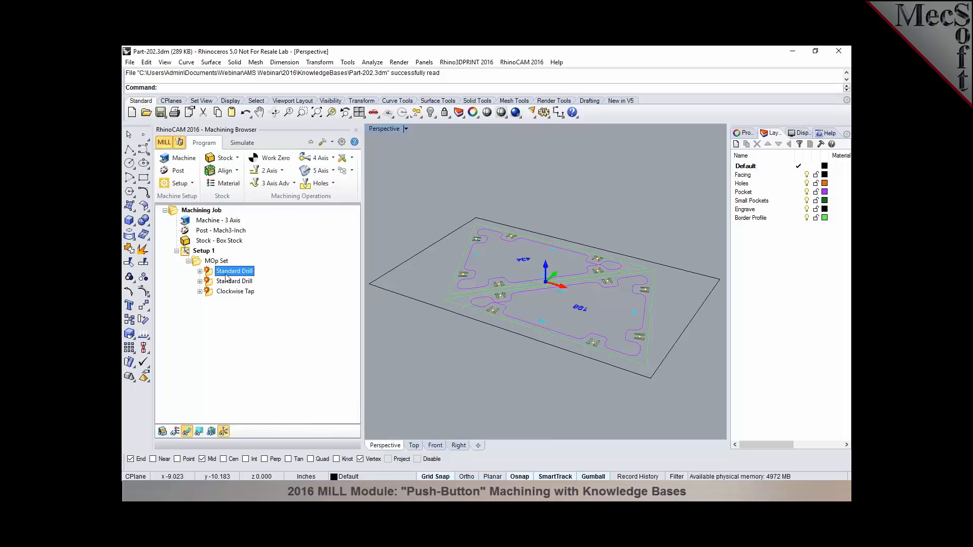
left_click(219, 283)
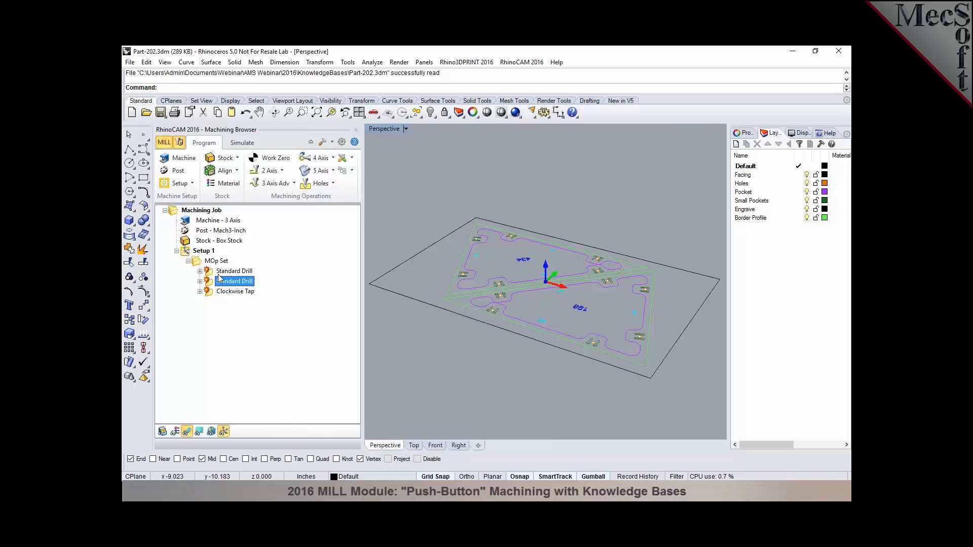
left_click(220, 272)
left_click(221, 282)
left_click(223, 292)
Assign all objects on the Holes layer as drill points to the first Standard Drill operation and generate its toolpath
double_click(216, 271)
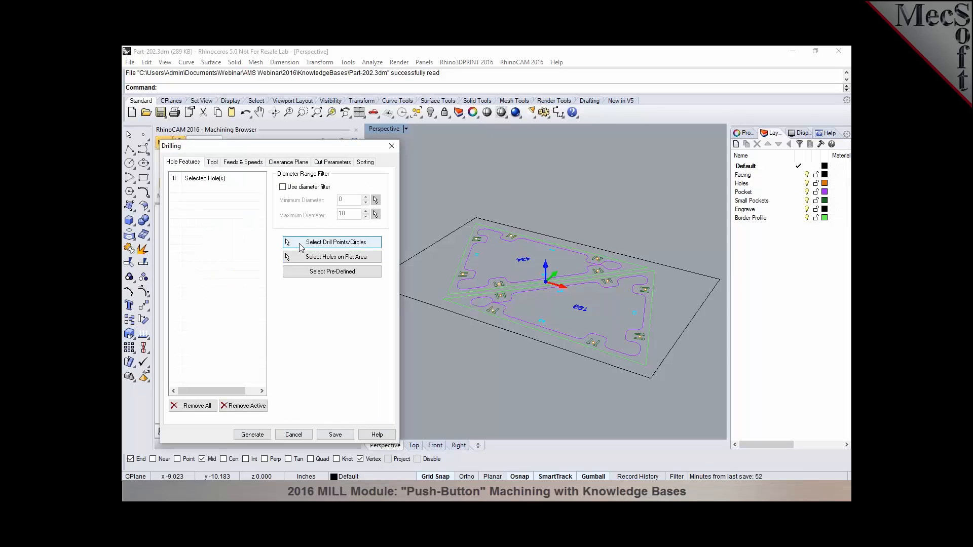
left_click(301, 247)
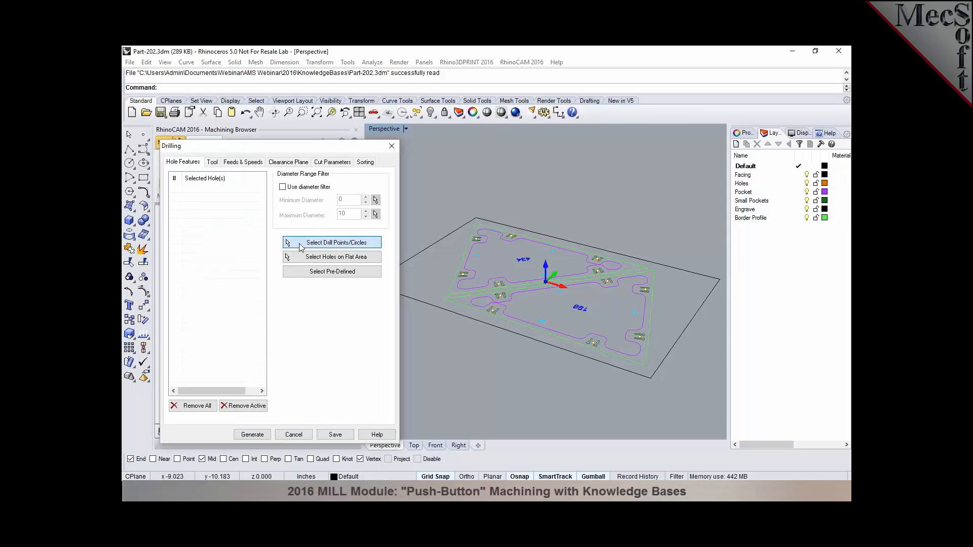
right_click(758, 185)
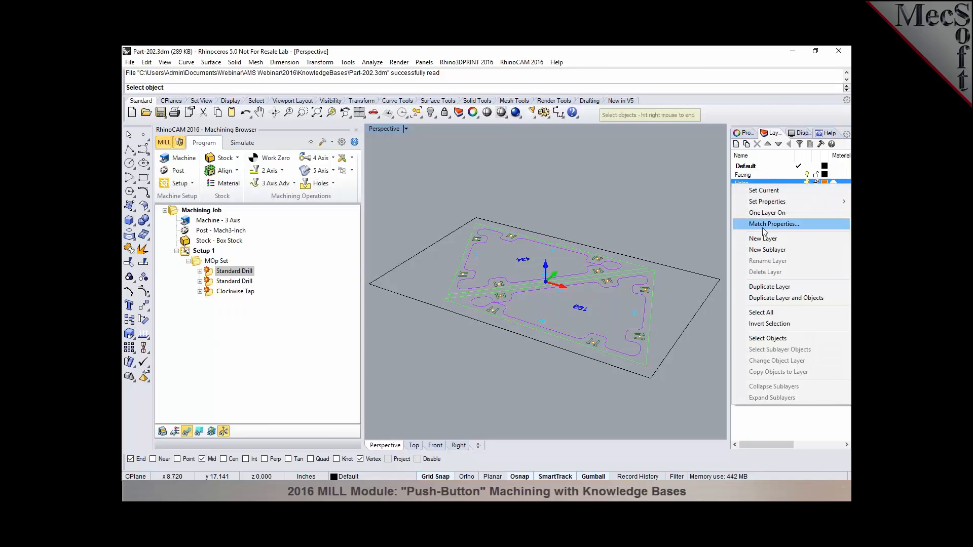
left_click(771, 338)
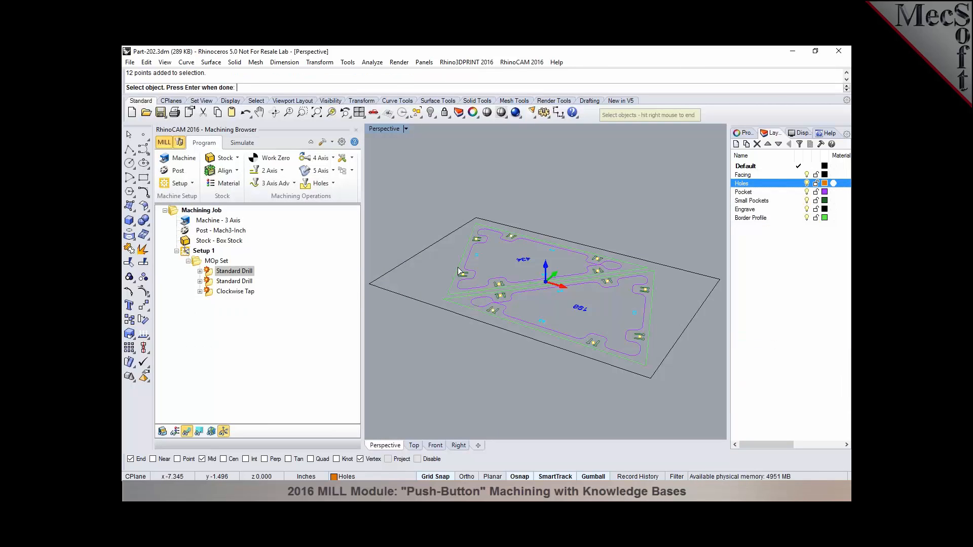
key("Return")
left_click(251, 435)
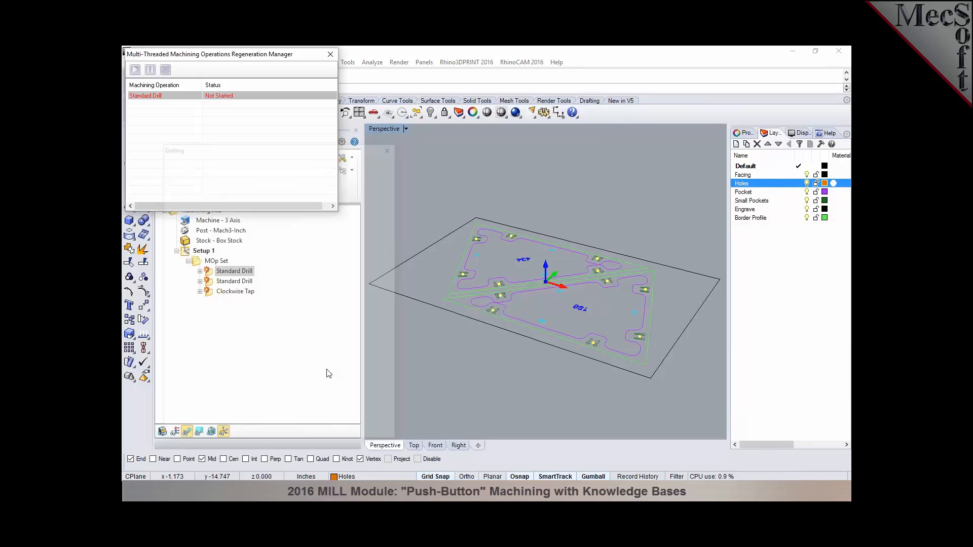
Assign all objects on the Holes layer as drill points to the second Standard Drill operation and generate its toolpath
double_click(234, 281)
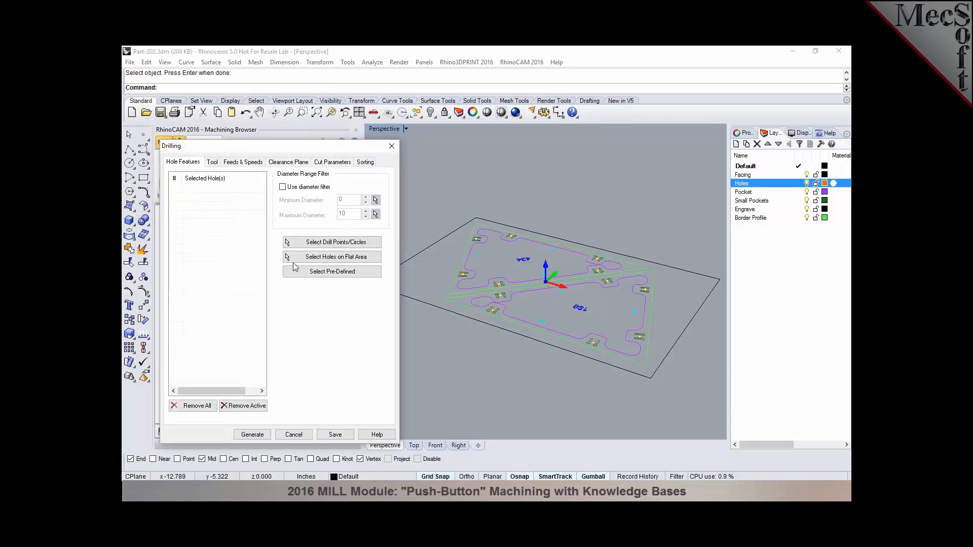
left_click(315, 243)
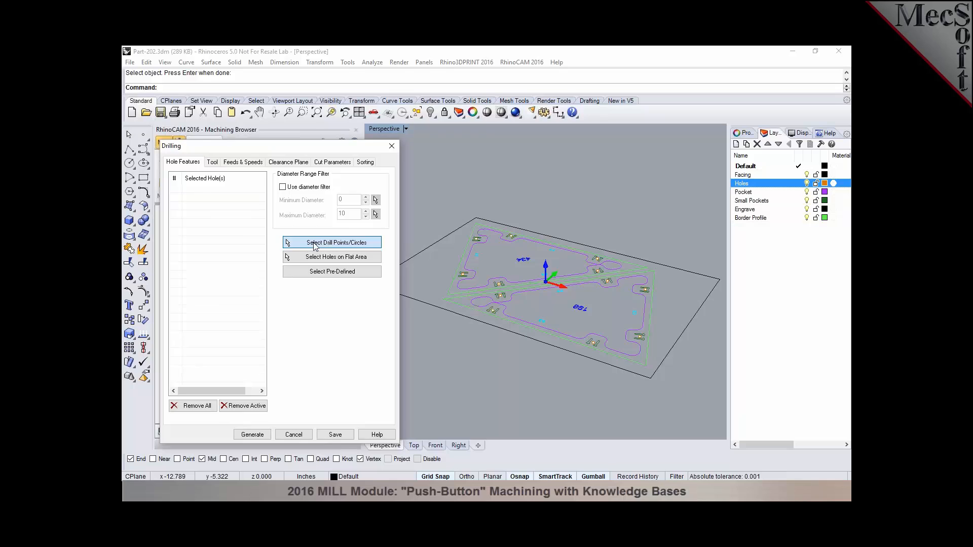
right_click(743, 185)
left_click(766, 336)
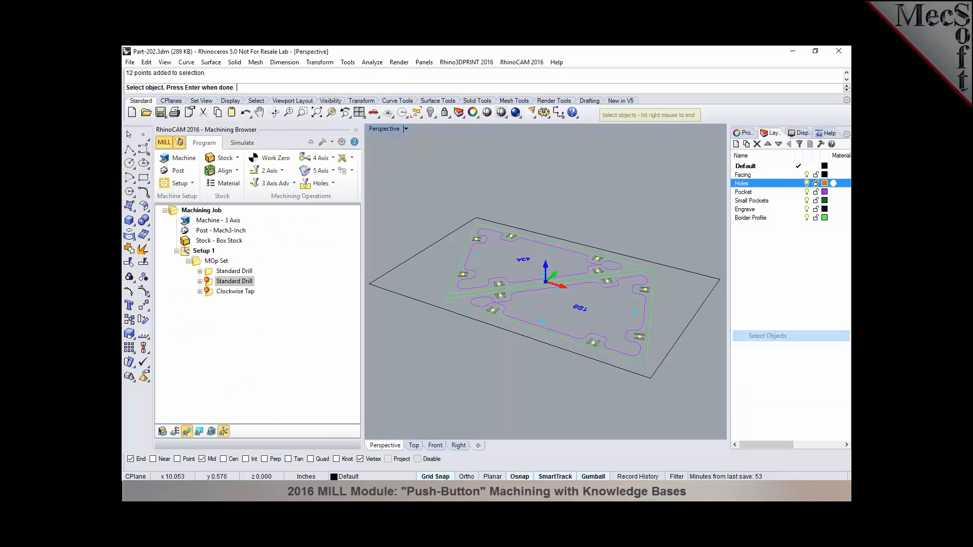
key("Return")
left_click(252, 435)
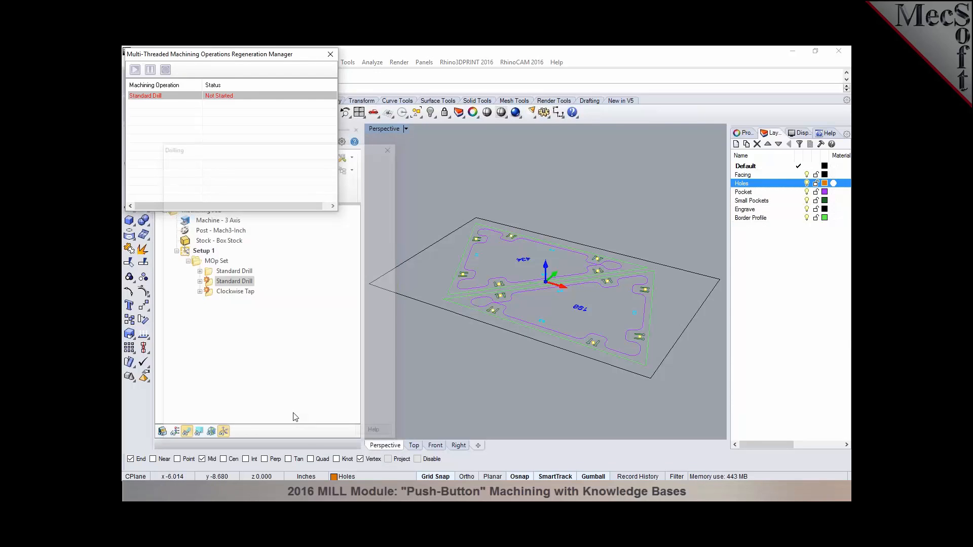
Assign all objects on the Holes layer as drill points to the Clockwise Tap operation and generate its toolpath
double_click(234, 291)
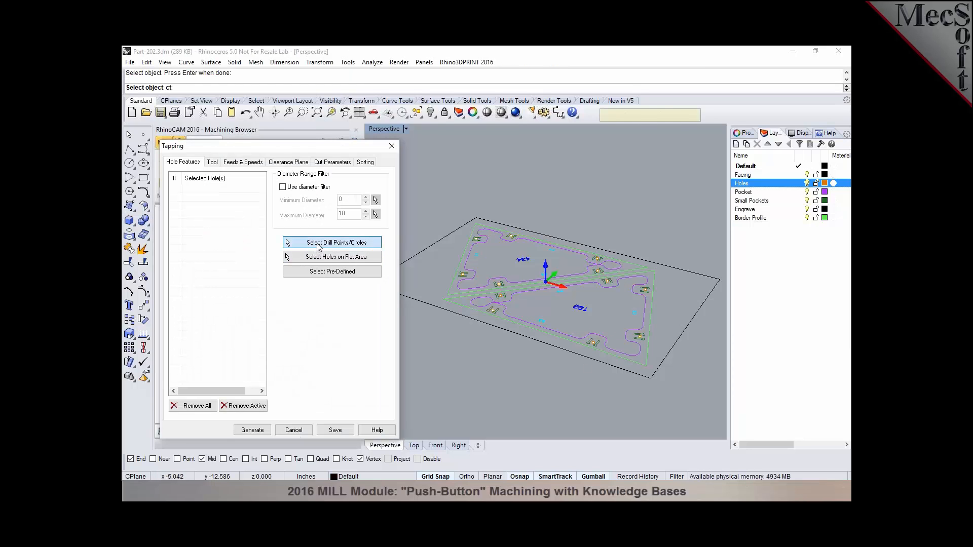
left_click(318, 244)
right_click(741, 186)
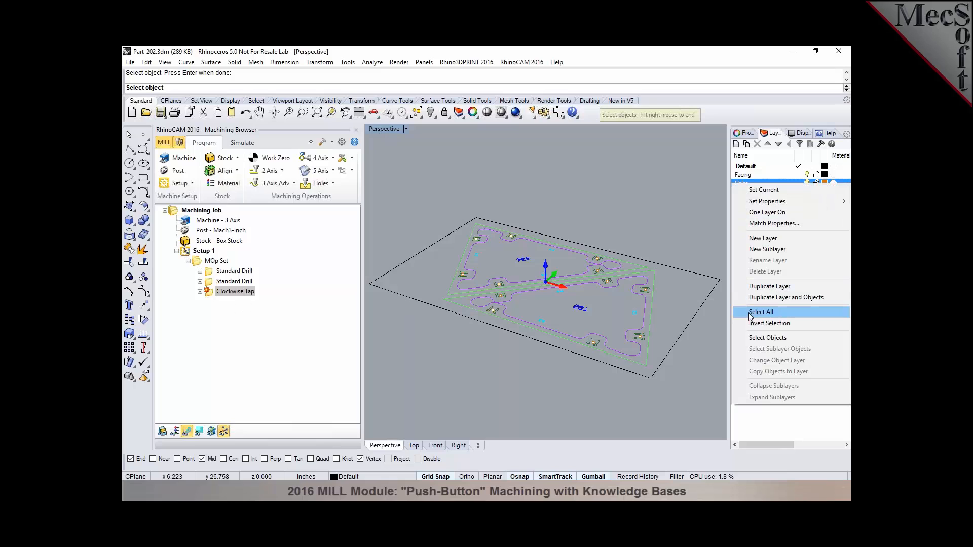
left_click(754, 338)
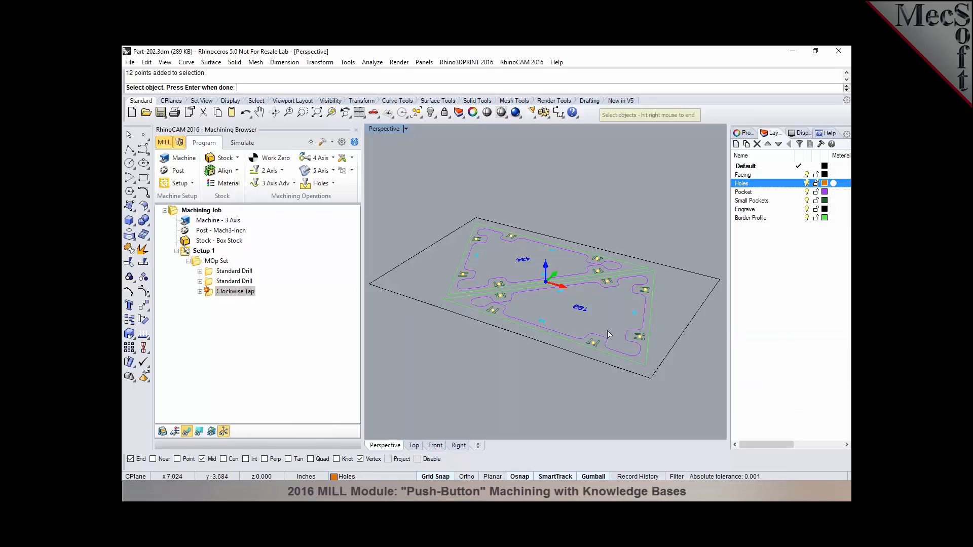
right_click(607, 330)
left_click(256, 429)
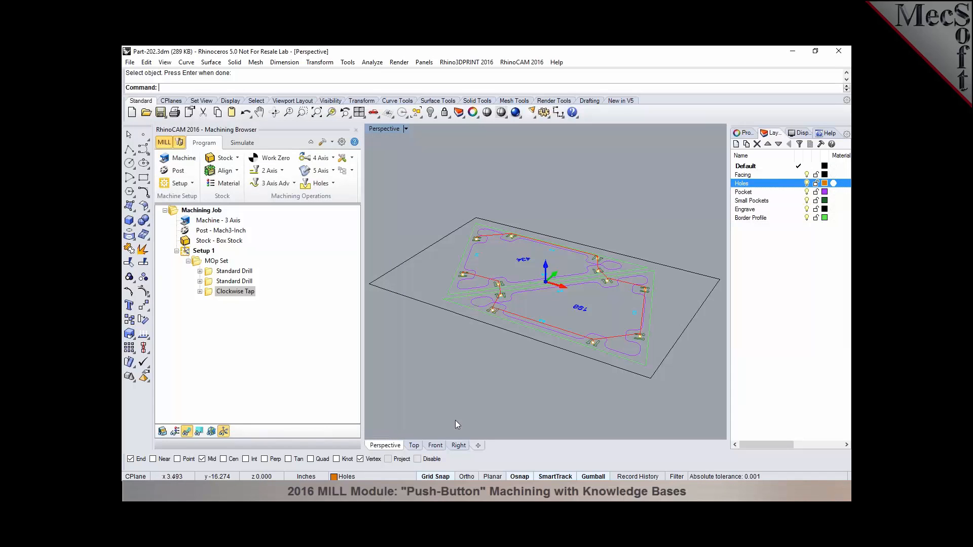
Delete Setup 1 with its MOp Set of drilling and tapping operations from the machining job
left_click(226, 272)
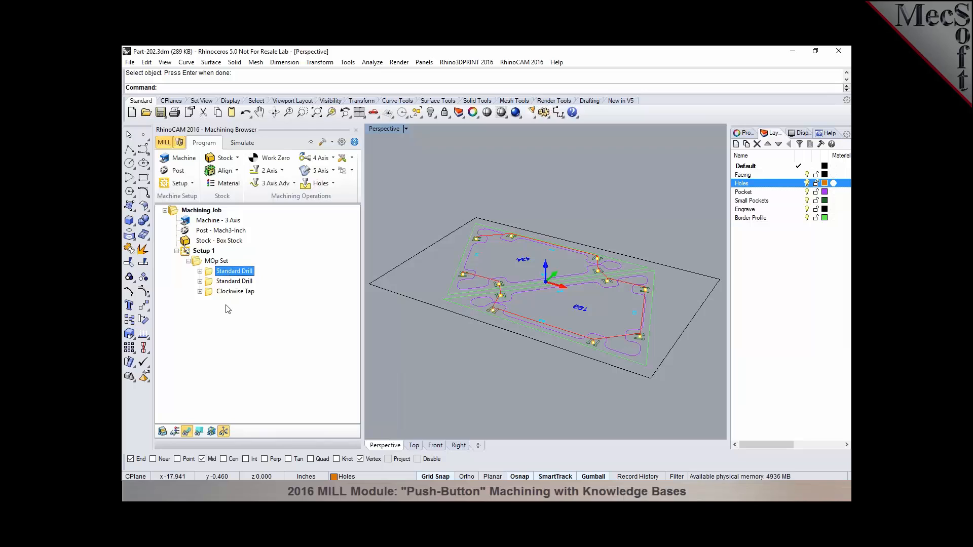
left_click(202, 261)
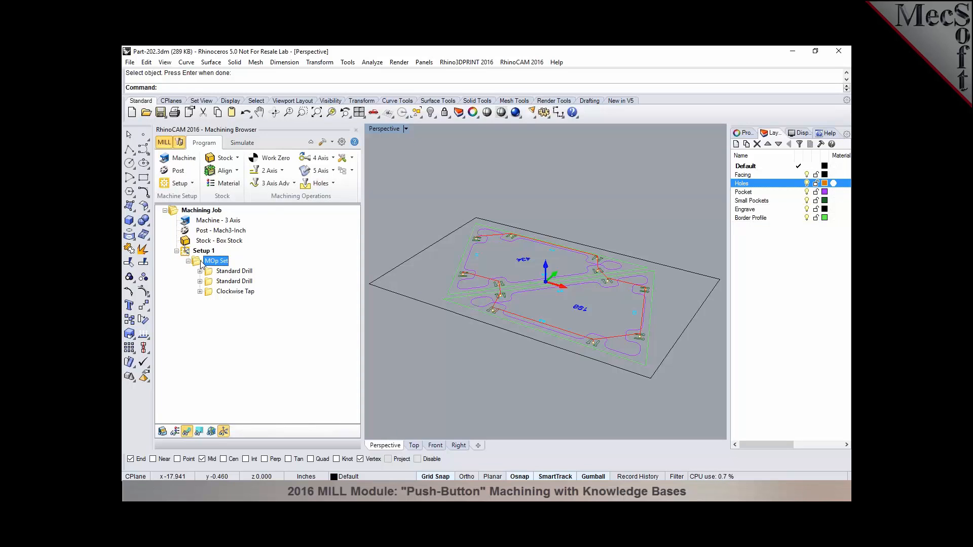
key("Up")
key("Delete")
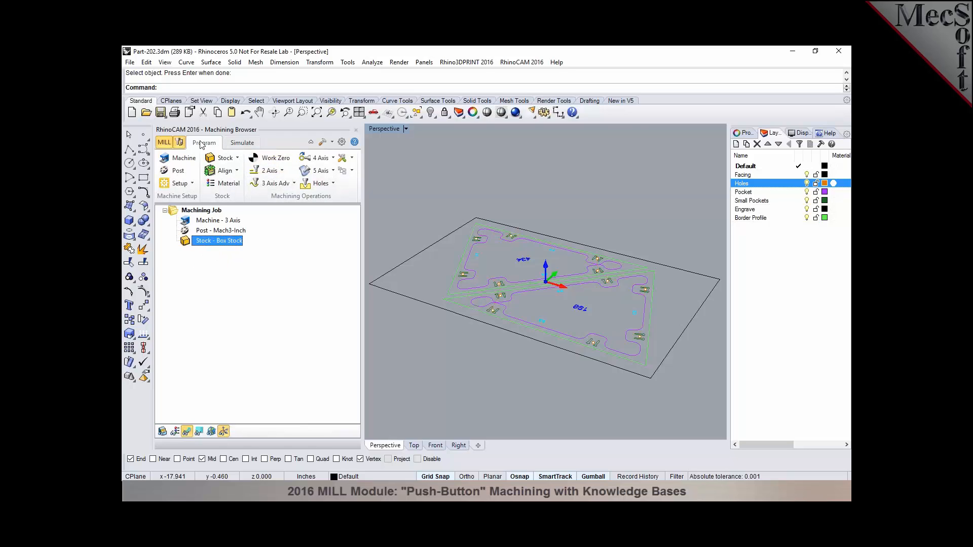
Show the machining objects' knowledge bases and load the knowledge base file Part-201-Holes.vkb
left_click(179, 144)
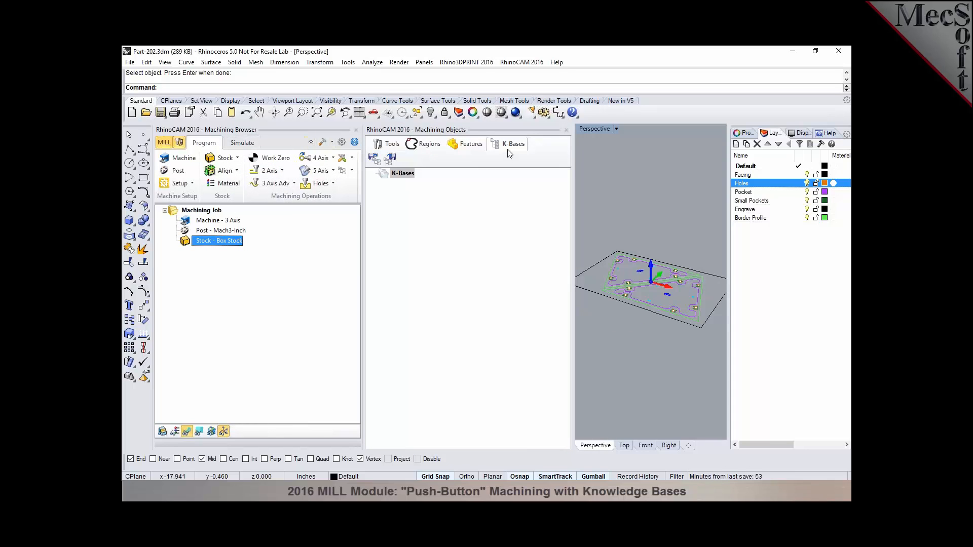
right_click(381, 173)
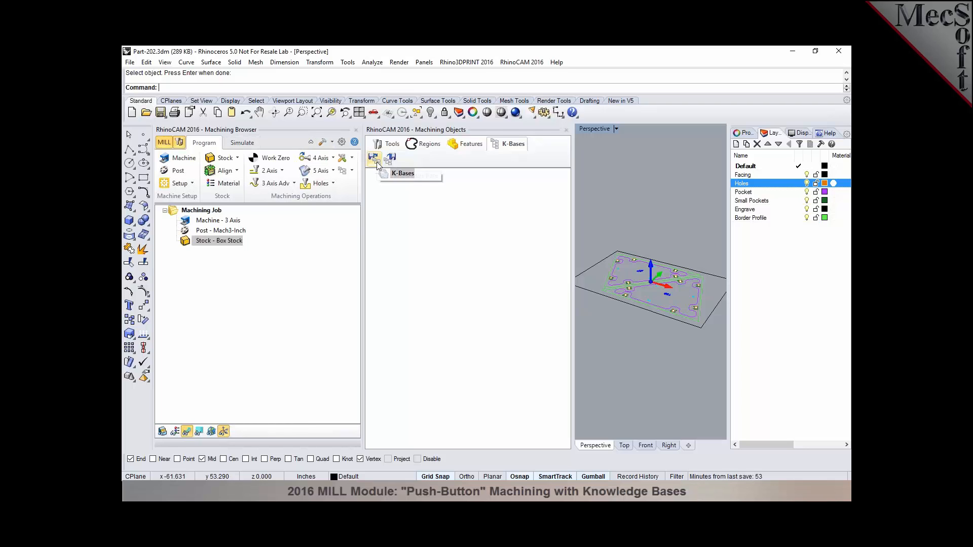
left_click(400, 177)
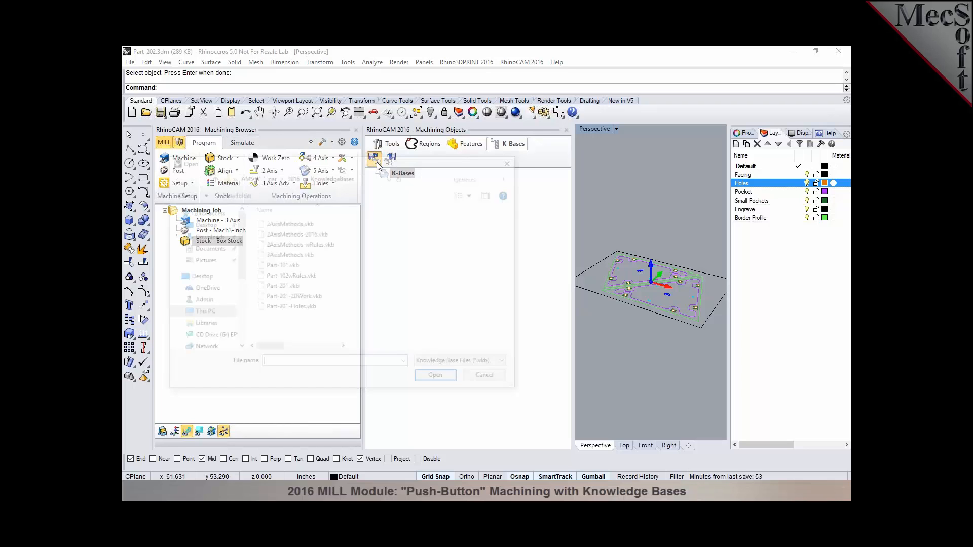
left_click(298, 309)
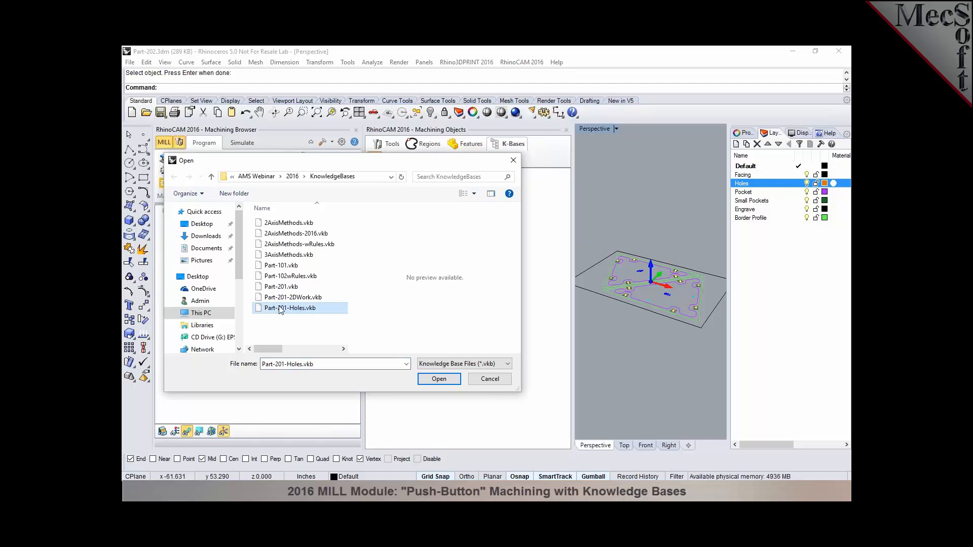
left_click(439, 380)
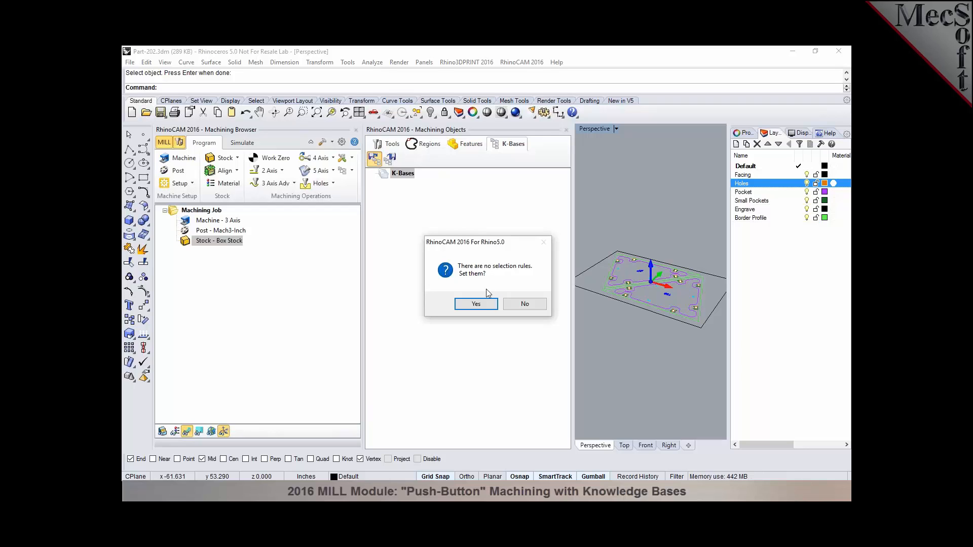
Set geometry selection rules for the loaded knowledge base with a layer filter on the Holes layer
left_click(477, 304)
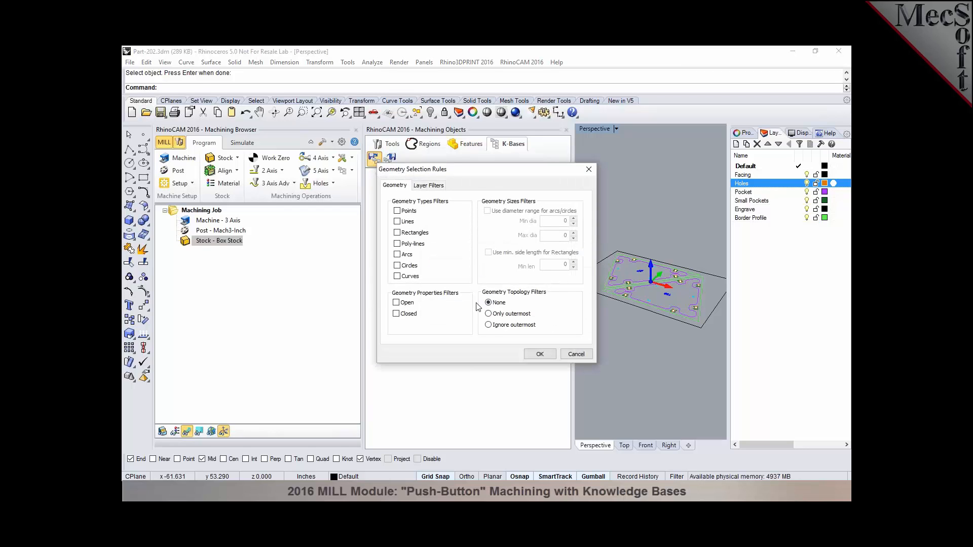
left_click(428, 186)
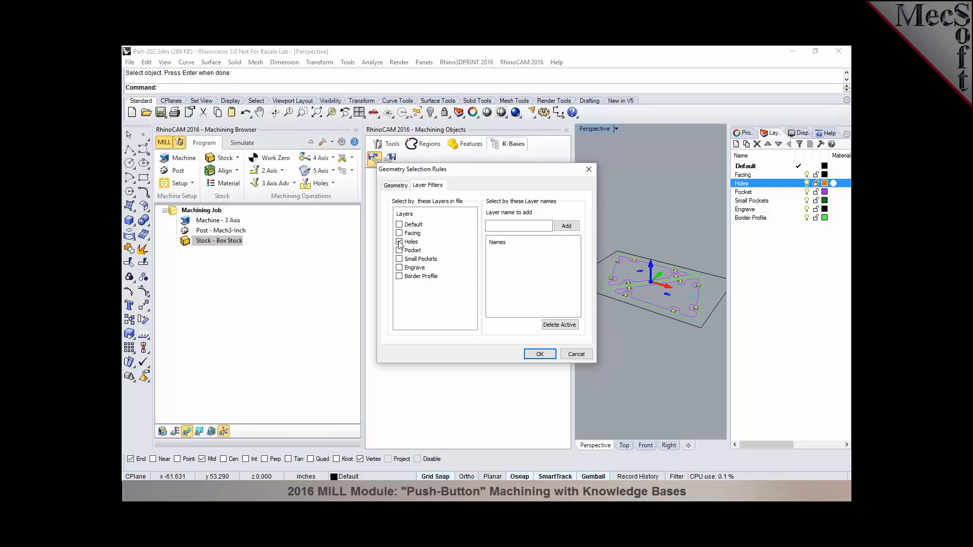
left_click(539, 354)
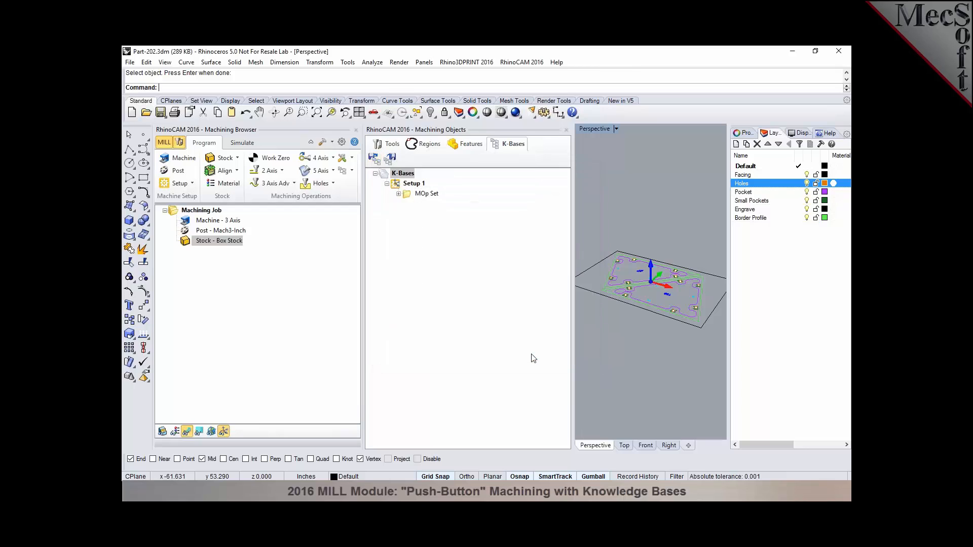
Expand the knowledge base's MOp Set to examine the contents of its two Standard Drill operations and the Clockwise Tap
left_click(398, 194)
left_click(410, 204)
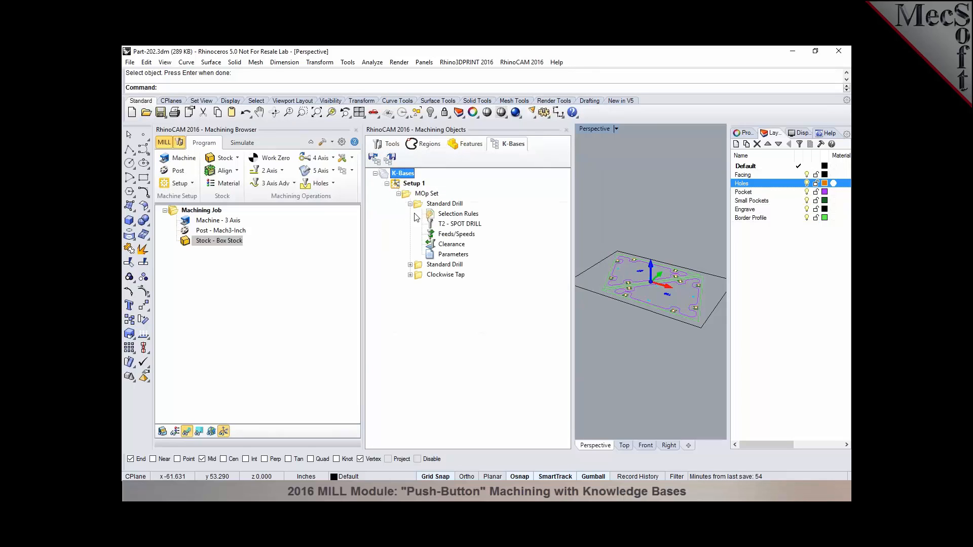
left_click(410, 265)
left_click(410, 325)
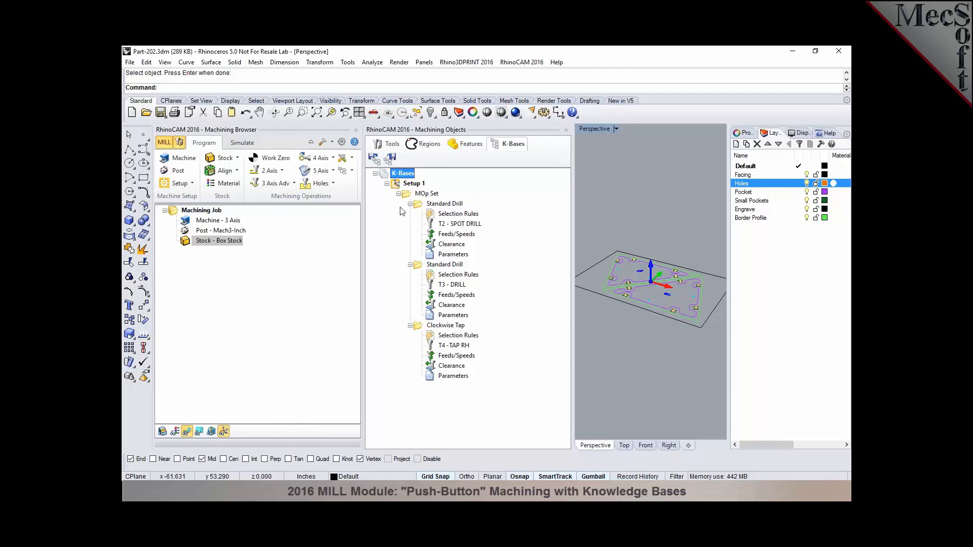
Add Setup 1 from the knowledge base to the machining job and expand its MOp Set to show the operations
left_click_drag(400, 186, 264, 270)
left_click(194, 264)
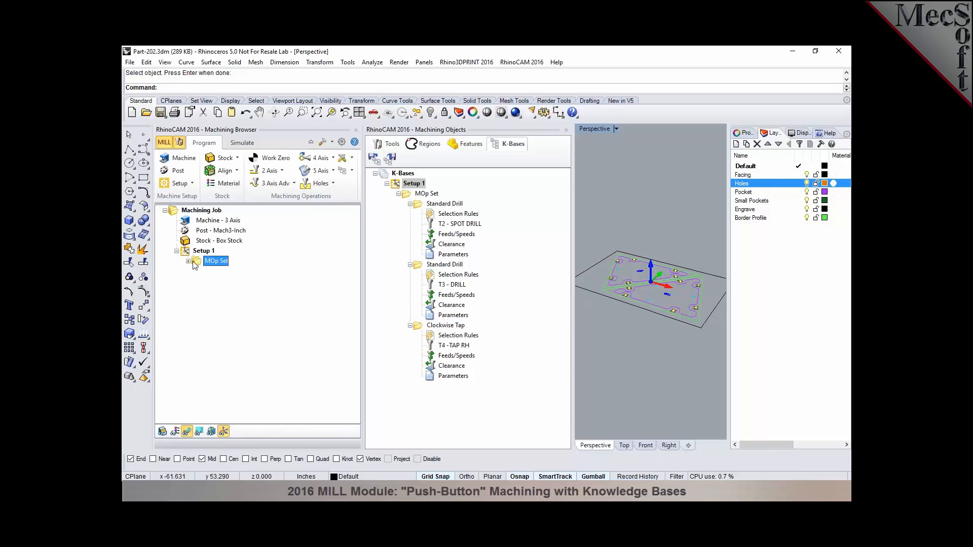
left_click(188, 261)
double_click(220, 275)
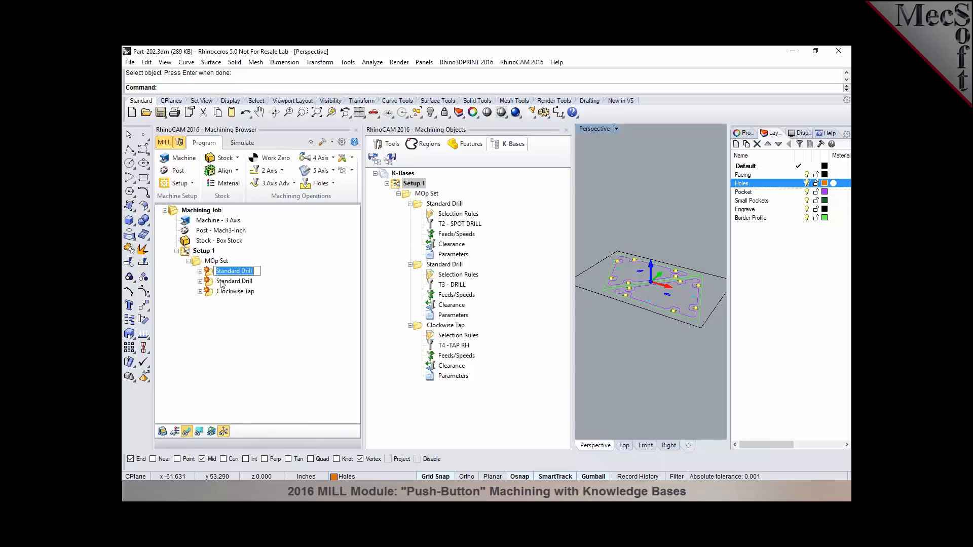
left_click(220, 291)
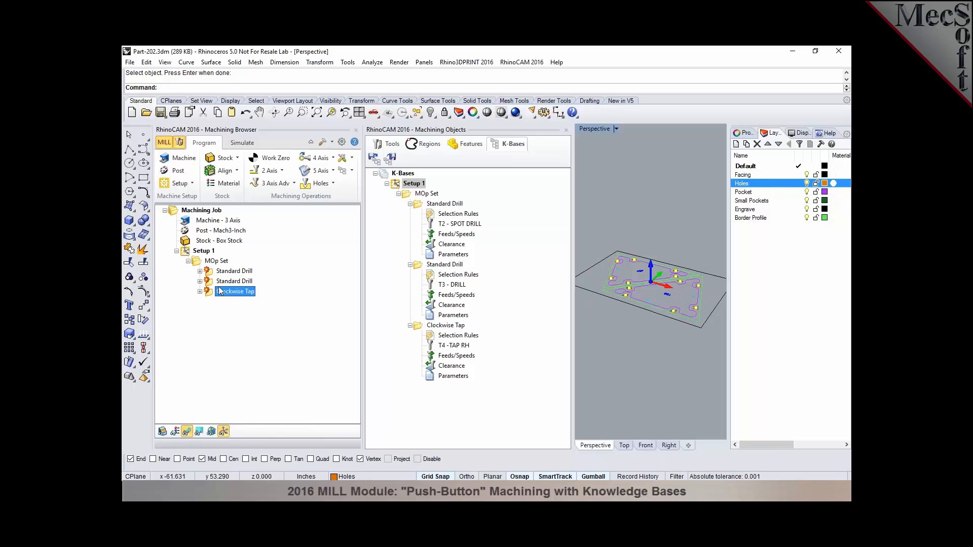
Regenerate all toolpaths in the MOp Set and close the machining objects browser
left_click(213, 261)
right_click(213, 261)
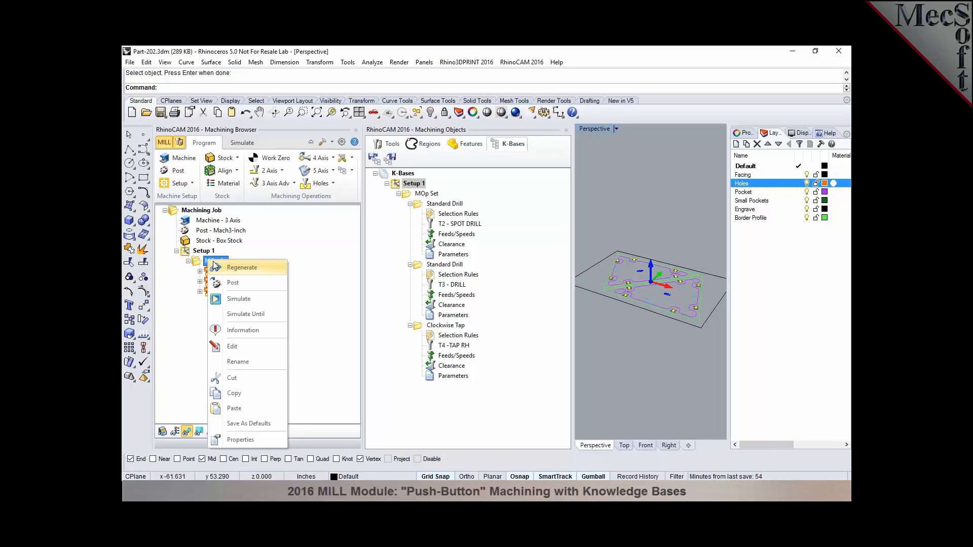
left_click(238, 267)
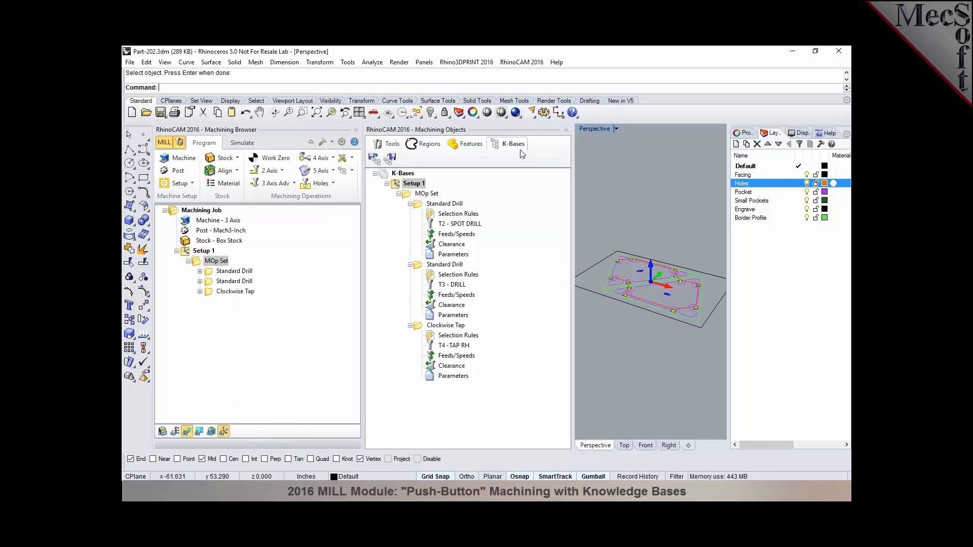
left_click(567, 130)
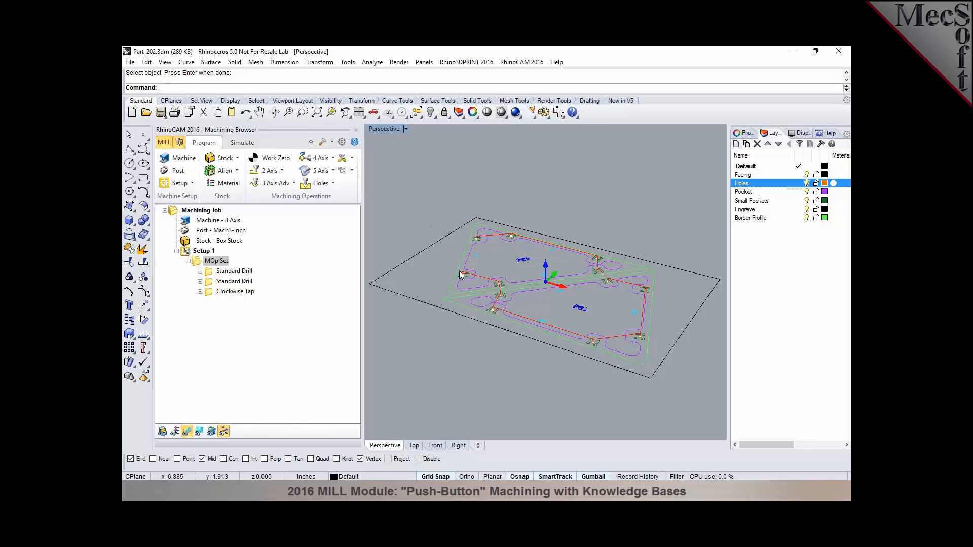
Open Parts-201-206.3dm from the KnowledgeBases folder without saving the changes to Part-202
left_click(144, 111)
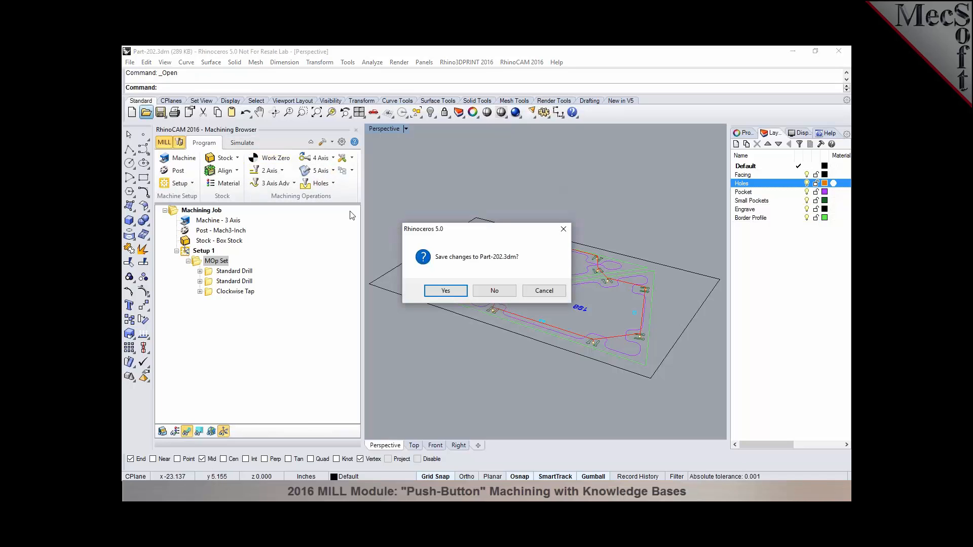
left_click(494, 291)
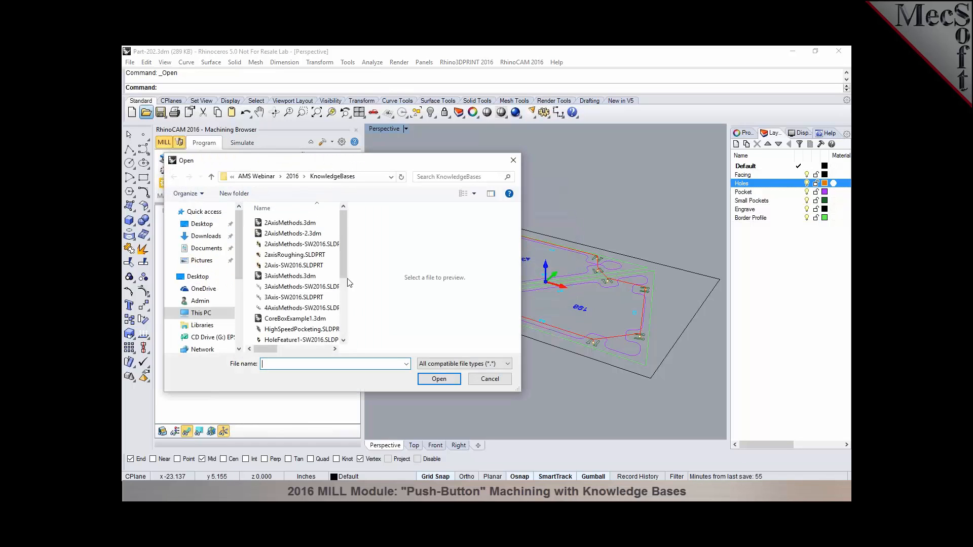
scroll(304, 304, "down", 5)
left_click(299, 339)
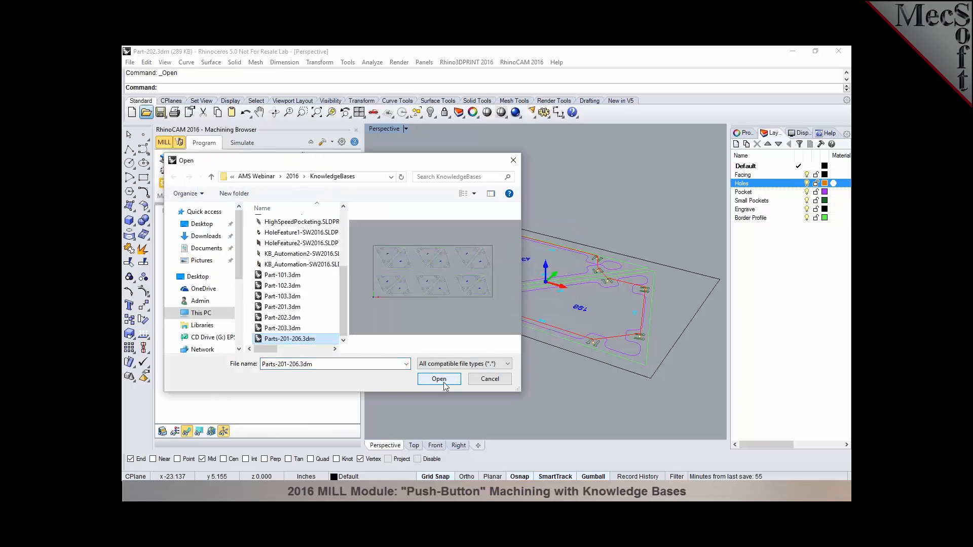
left_click(443, 382)
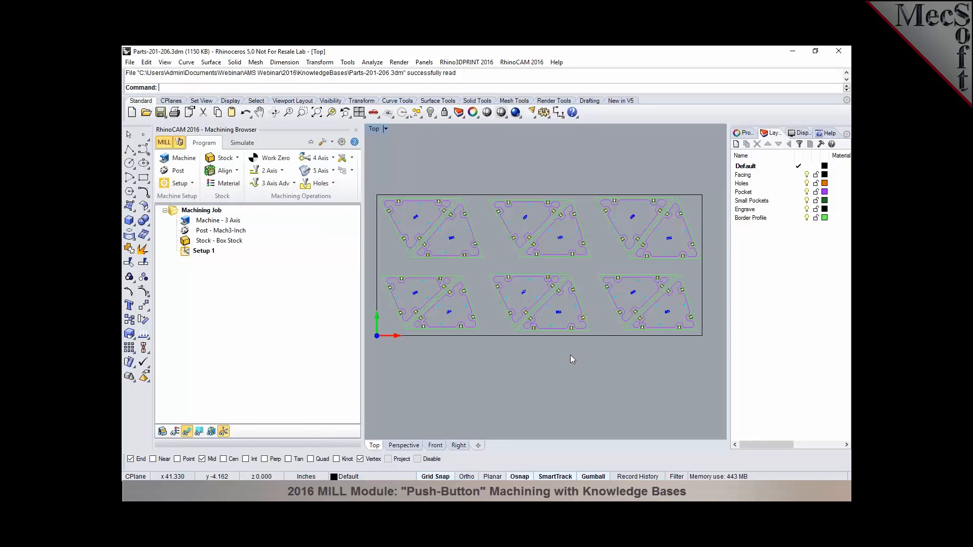
scroll(571, 355, "down", 1)
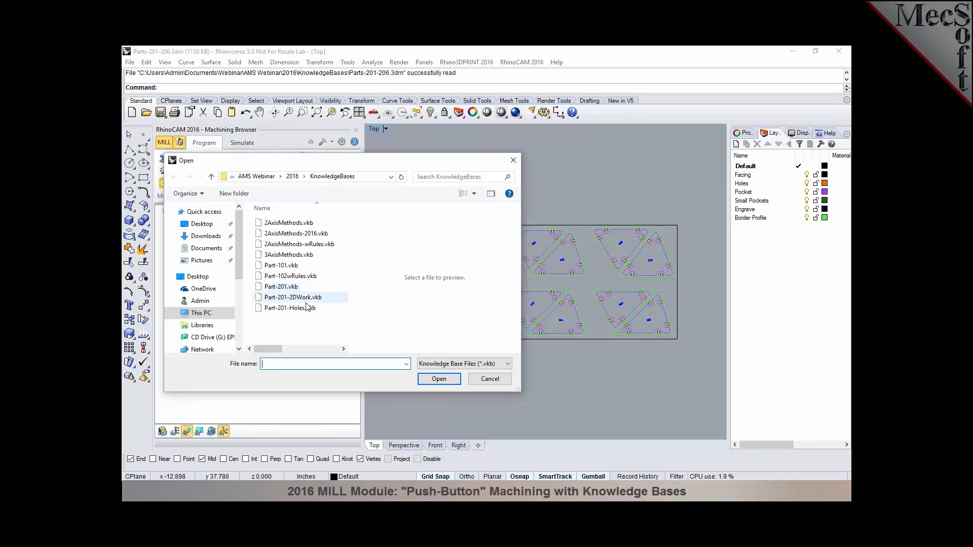
left_click(304, 313)
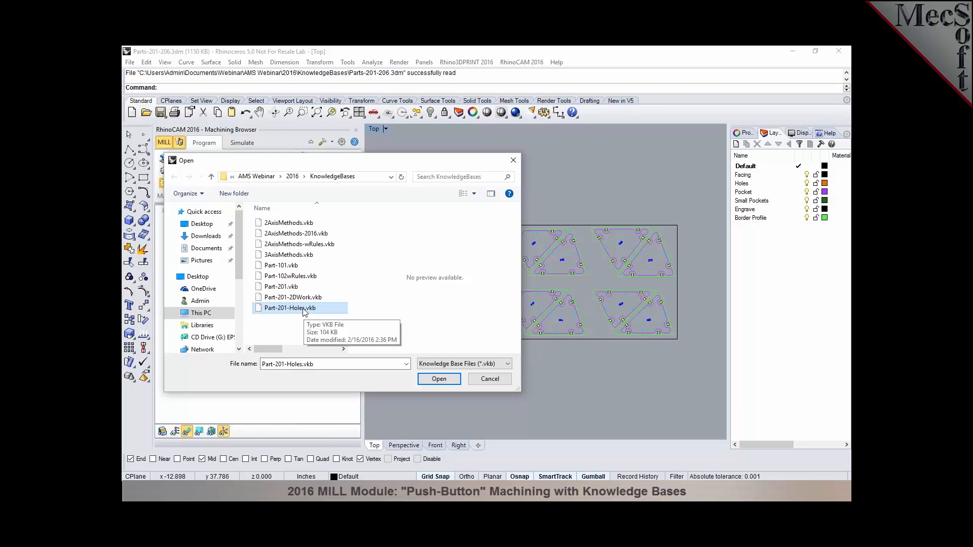
left_click(481, 383)
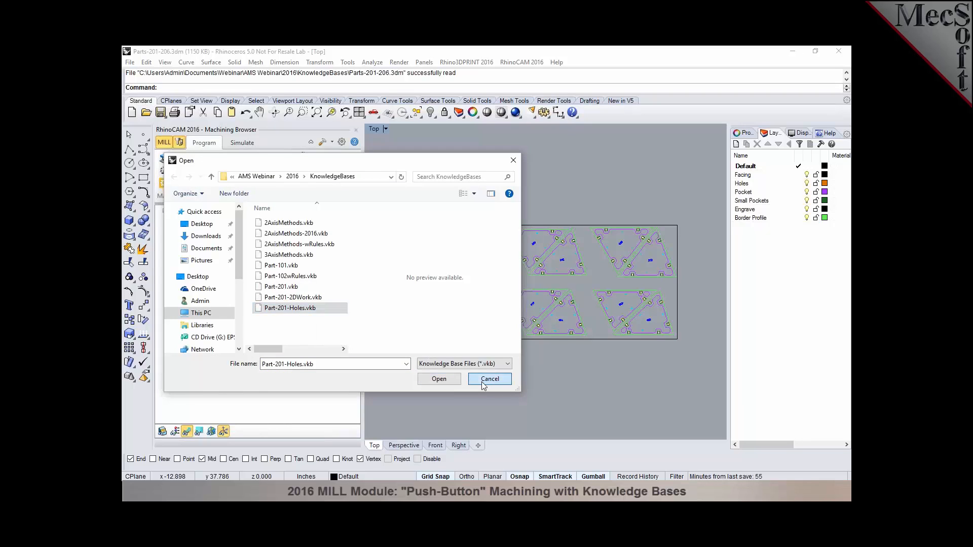
Show the machining objects browser and load the Part-201-Holes.vkb knowledge base
left_click(179, 142)
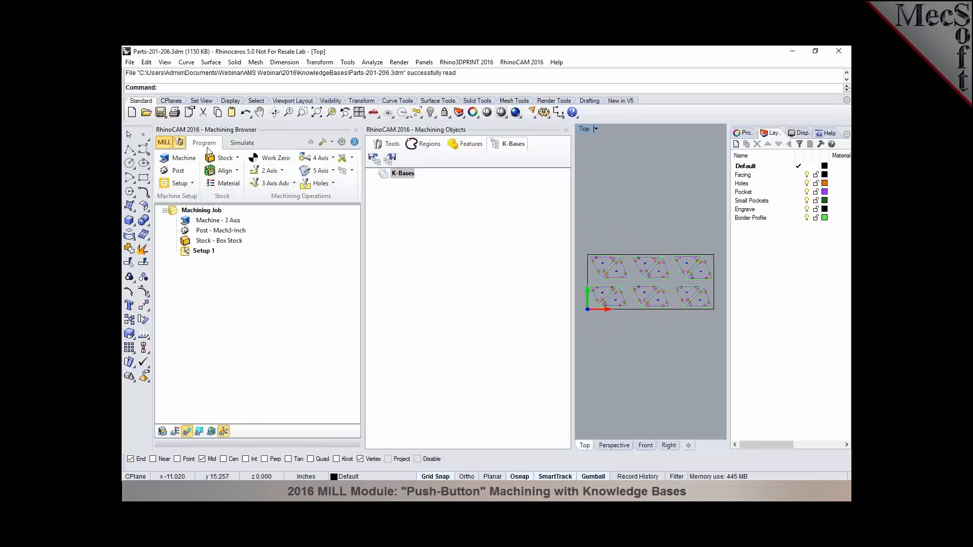
left_click(375, 157)
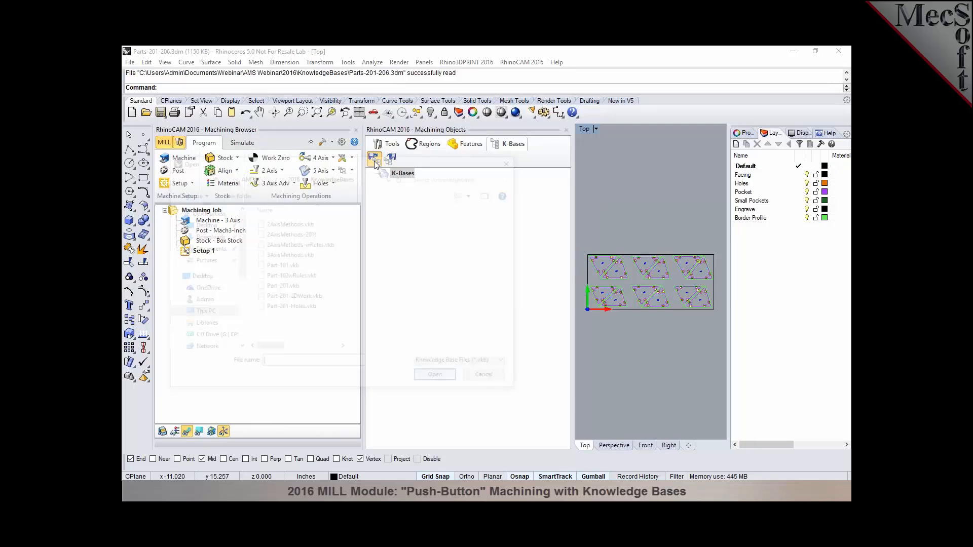
left_click(313, 308)
left_click(439, 380)
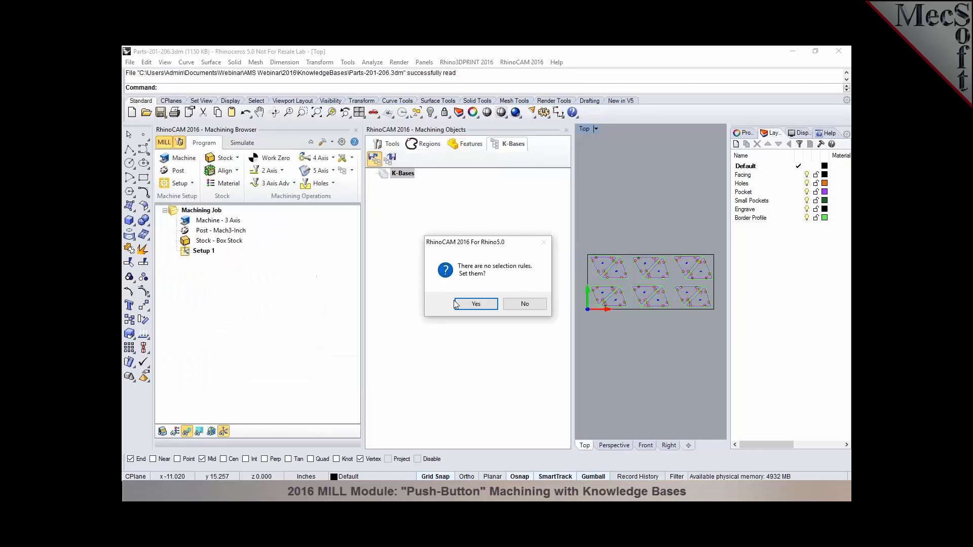
Set the loaded knowledge base's geometry selection rules to filter by the Holes layer
left_click(456, 302)
left_click(427, 186)
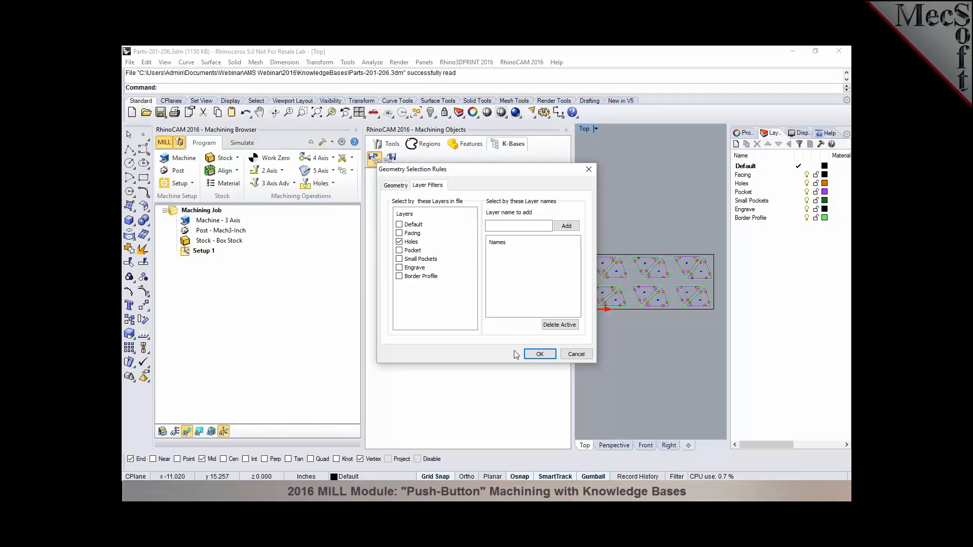
left_click(539, 355)
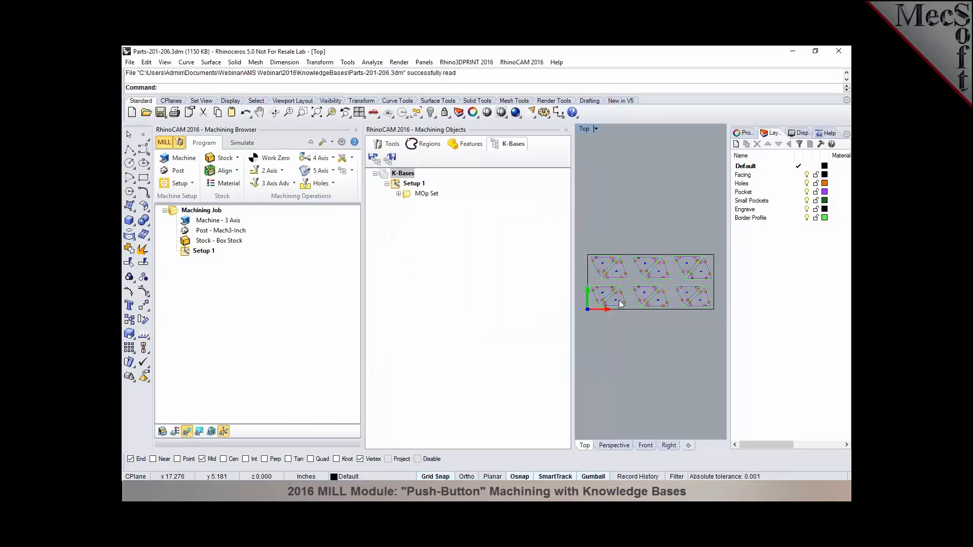
Add the knowledge base's MOp Set to Setup 1 and expand it to check its drilling and tapping operations
left_click_drag(412, 196, 244, 276)
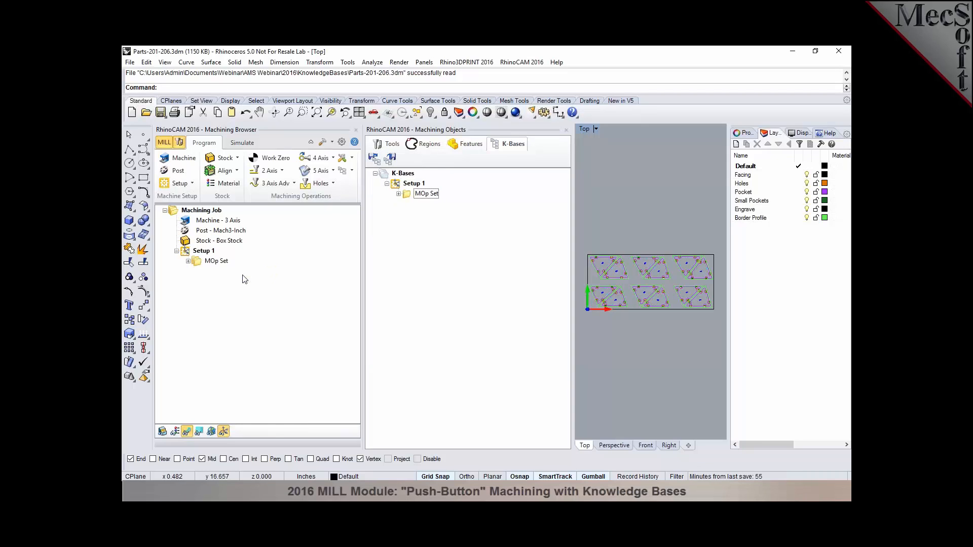
left_click(188, 261)
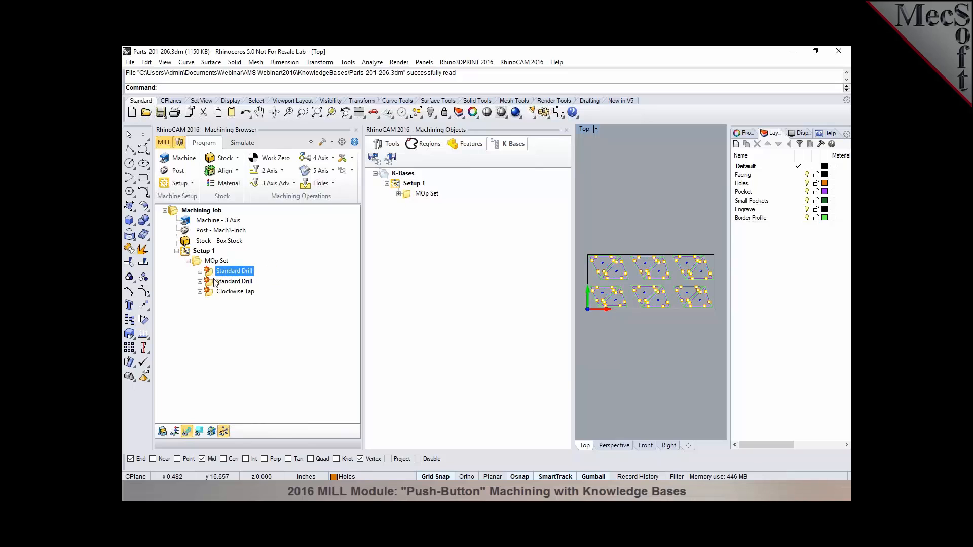
key("Down")
key("Down")
Regenerate all operations in Setup 1's MOp Set for the six-part sheet and close the machining objects browser
right_click(211, 263)
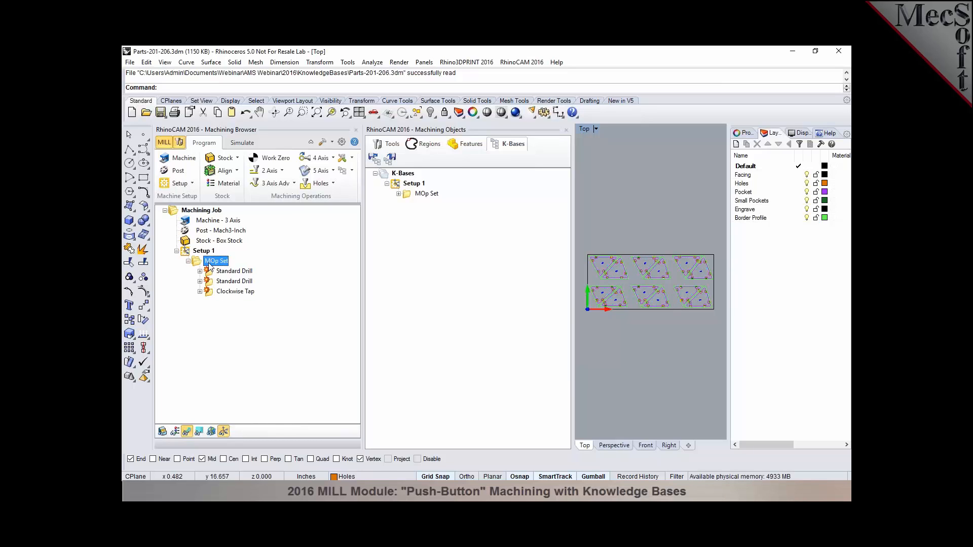
left_click(214, 271)
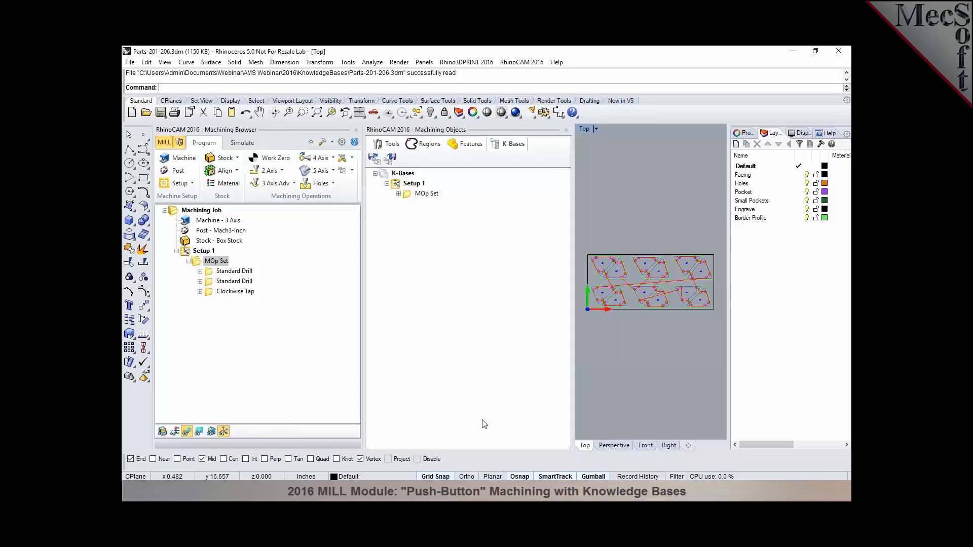
left_click(566, 130)
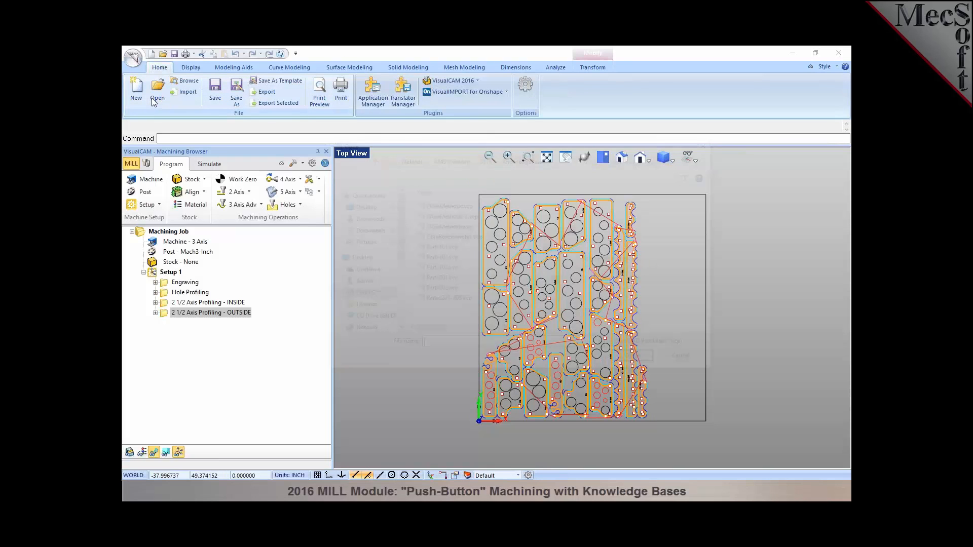
In VisualCAD, open 3AxisMethods.vcp without saving the current file and display the part in isometric view
left_click(152, 98)
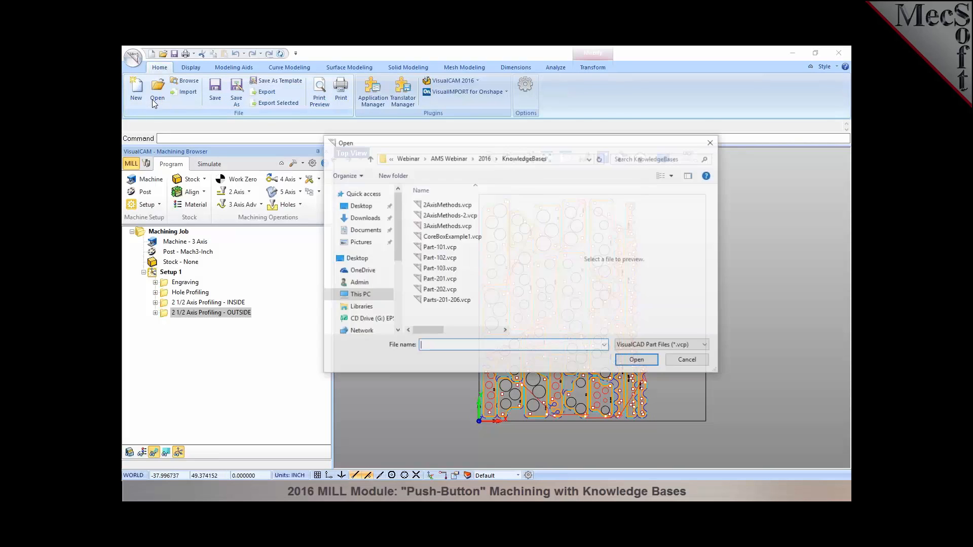
left_click(446, 226)
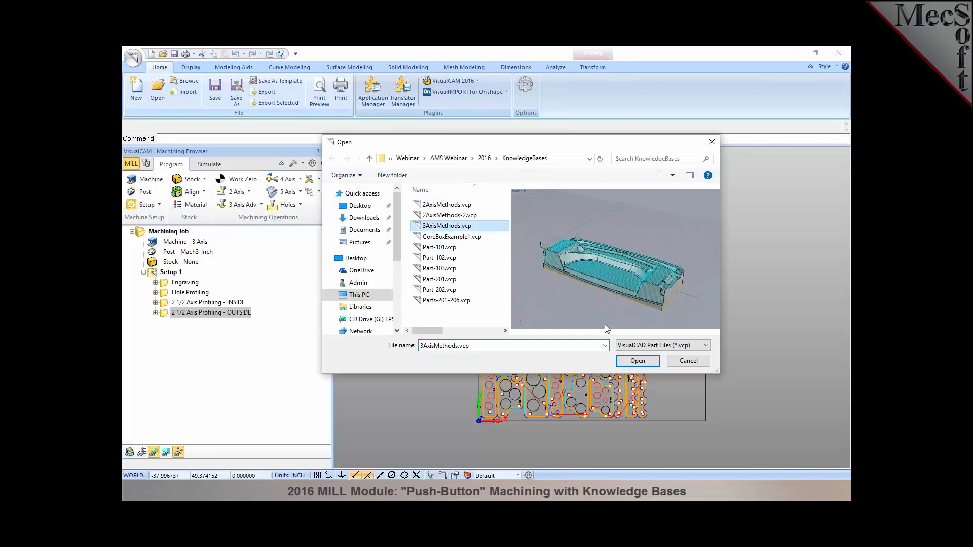
left_click(636, 360)
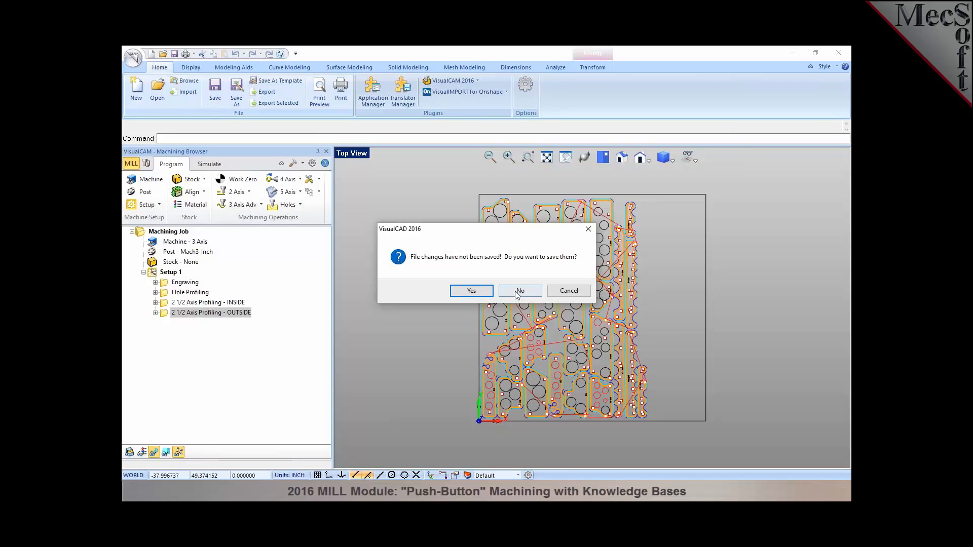
left_click(517, 291)
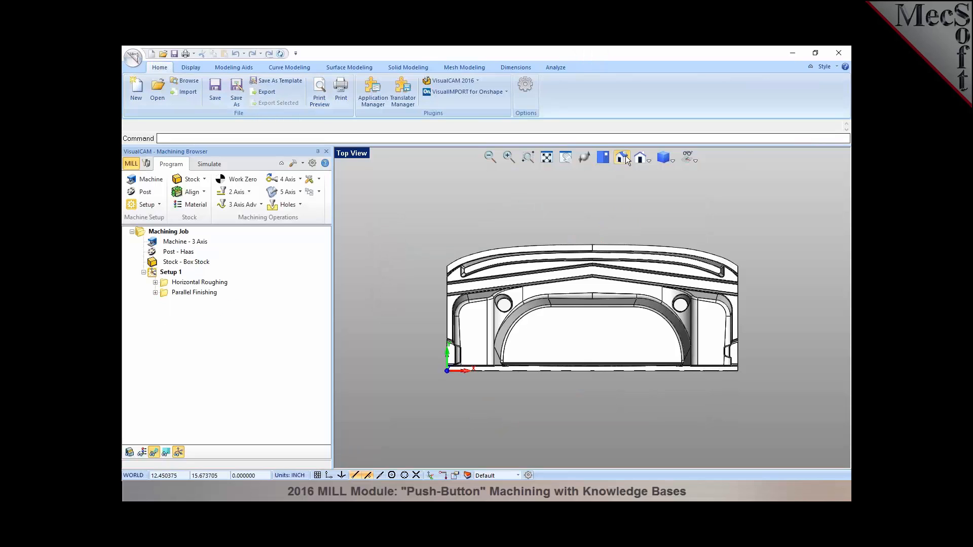
left_click(625, 157)
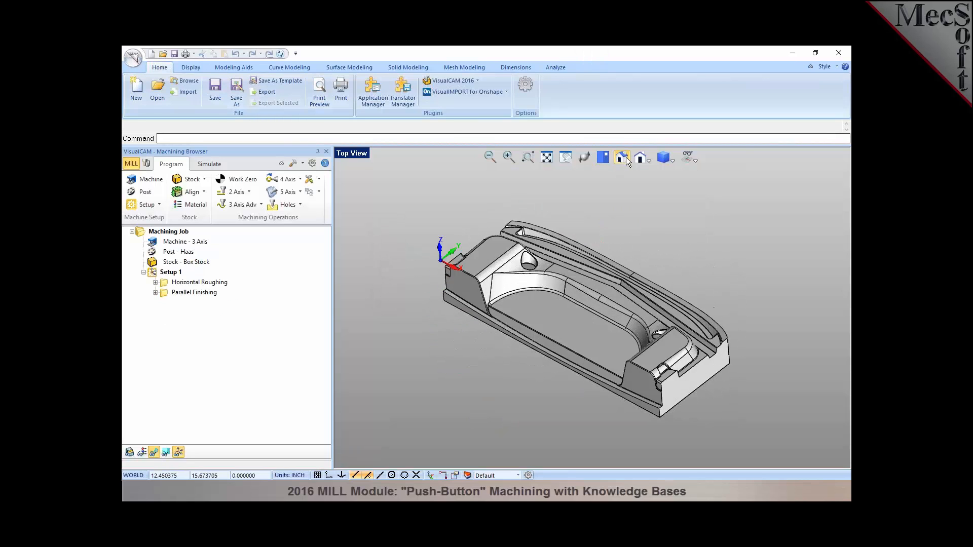
Compare the Horizontal Roughing and Parallel Finishing toolpaths on the 3-axis part
left_click(202, 282)
left_click(198, 293)
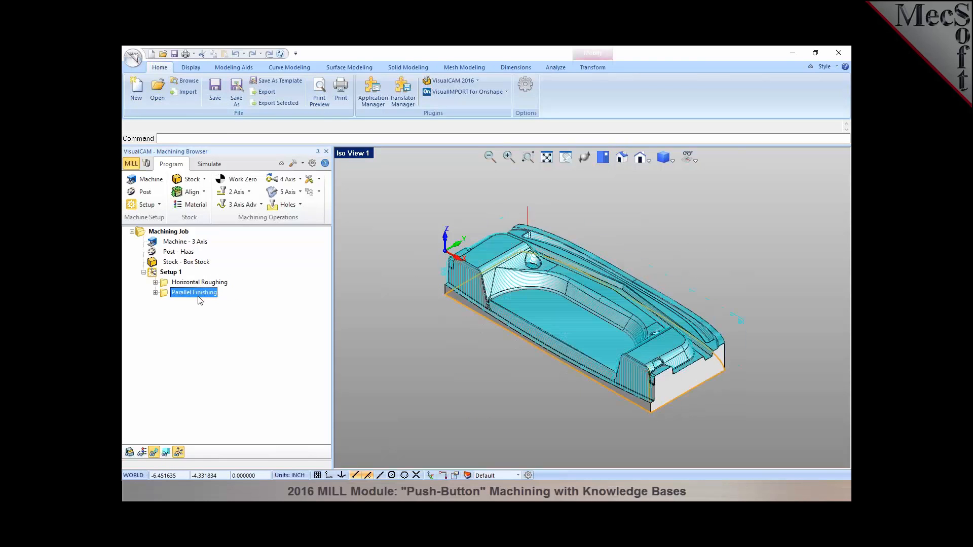
left_click(200, 282)
left_click(197, 293)
left_click(195, 284)
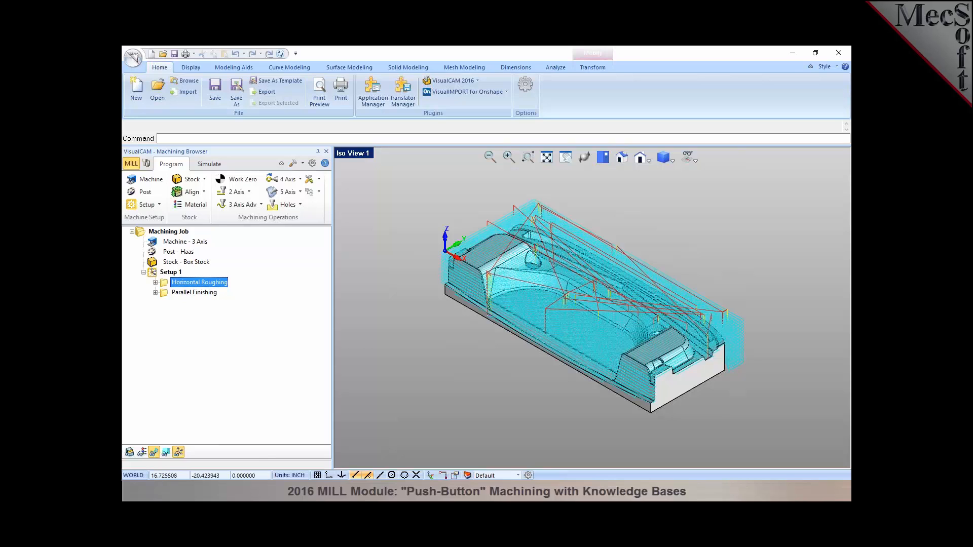
Show the layer list and examine Layer 01 and the boundary polyline around the part's base
left_click(467, 475)
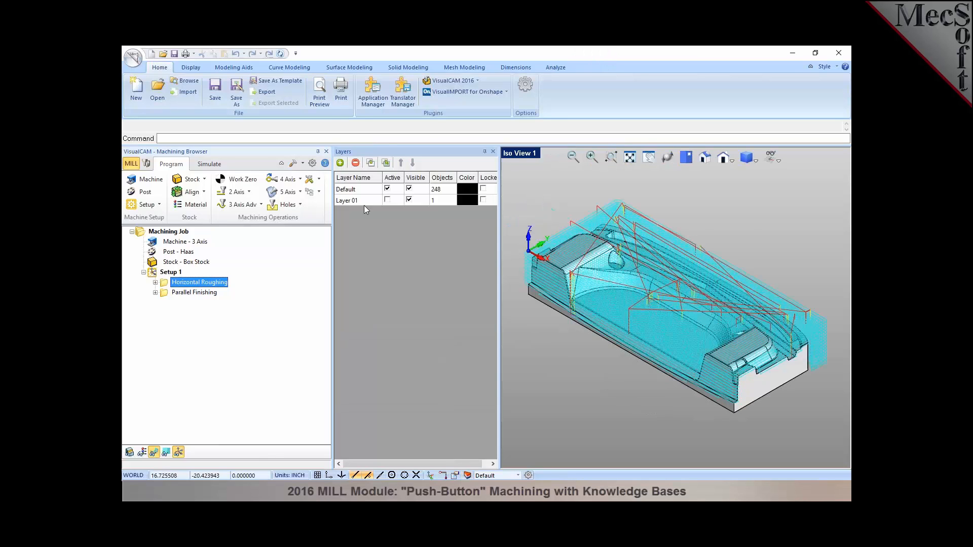
left_click(351, 201)
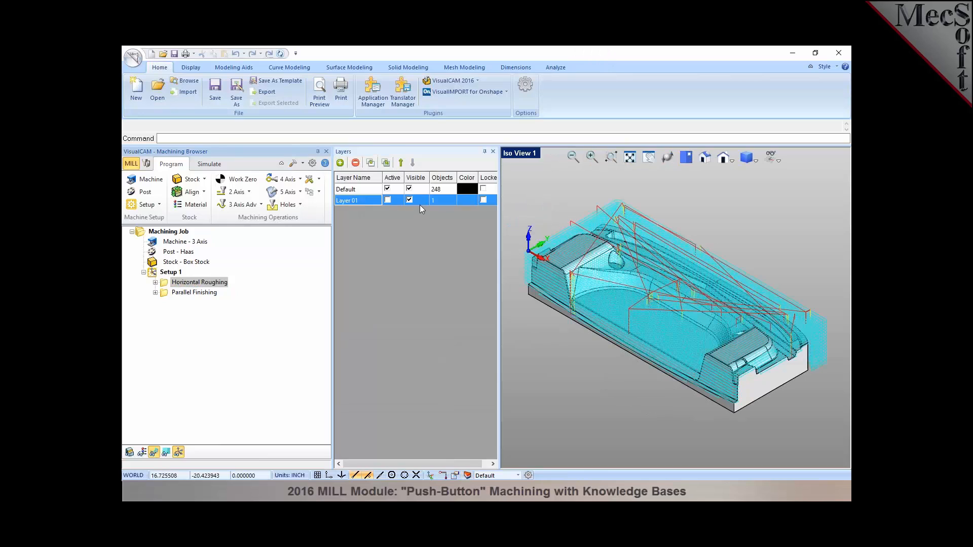
left_click(552, 309)
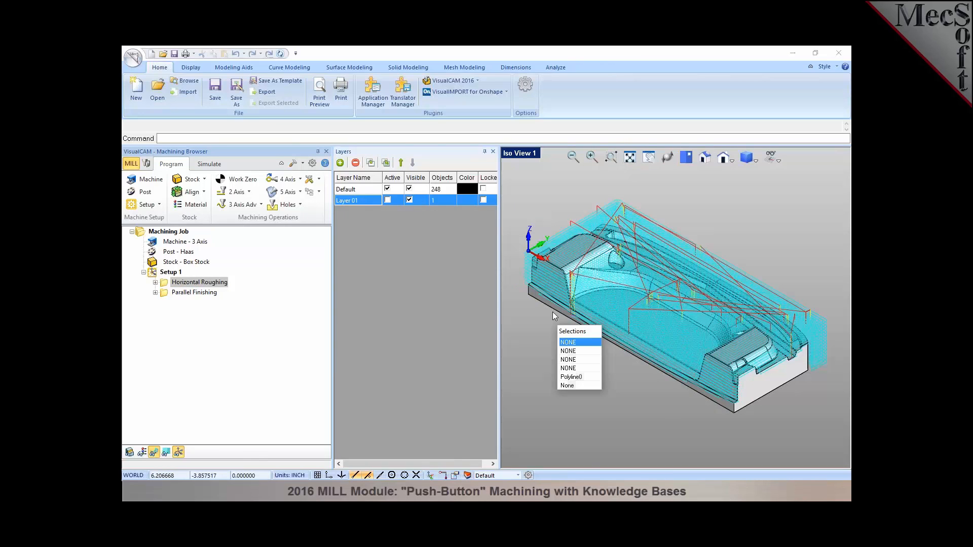
left_click(571, 377)
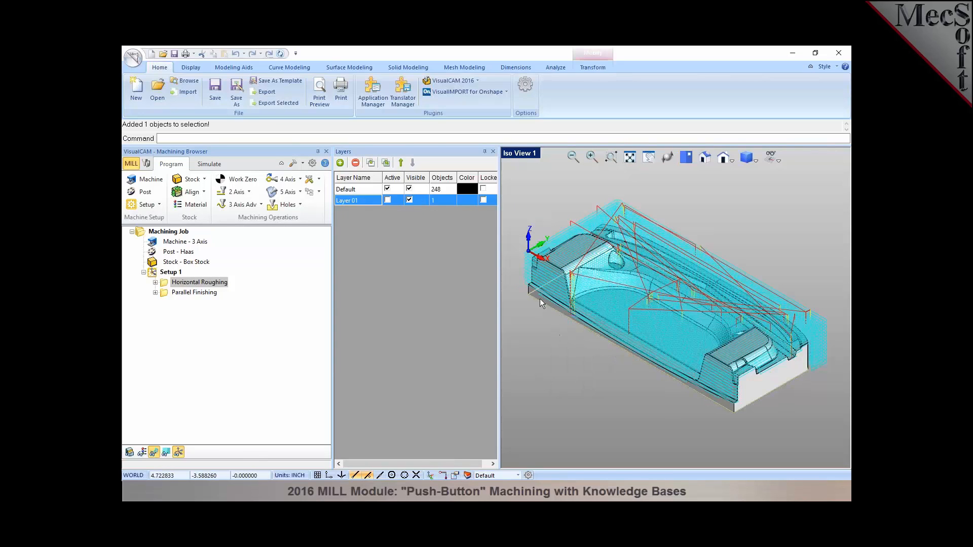
Inspect the containment region of the Parallel Finishing operation, close its settings and redisplay the Horizontal Roughing toolpath
left_click(205, 293)
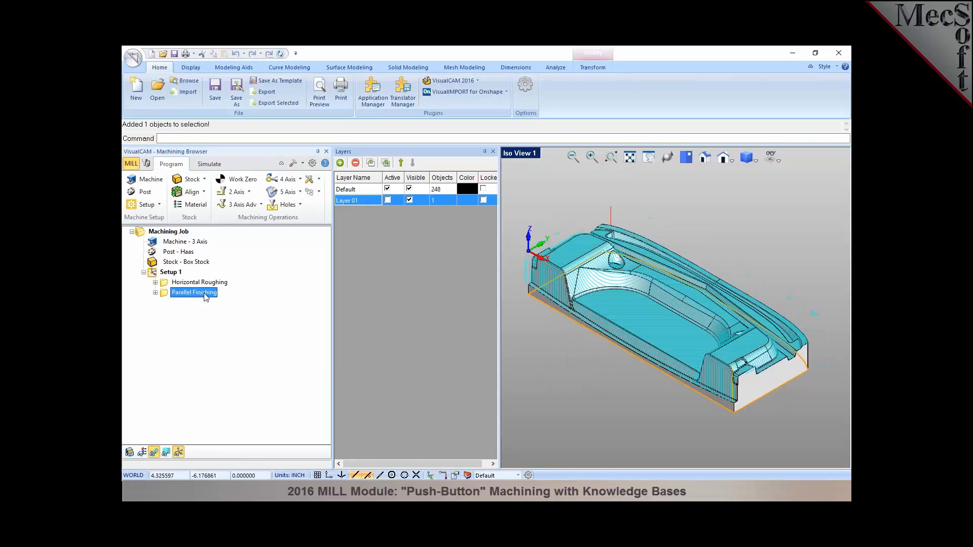
double_click(170, 293)
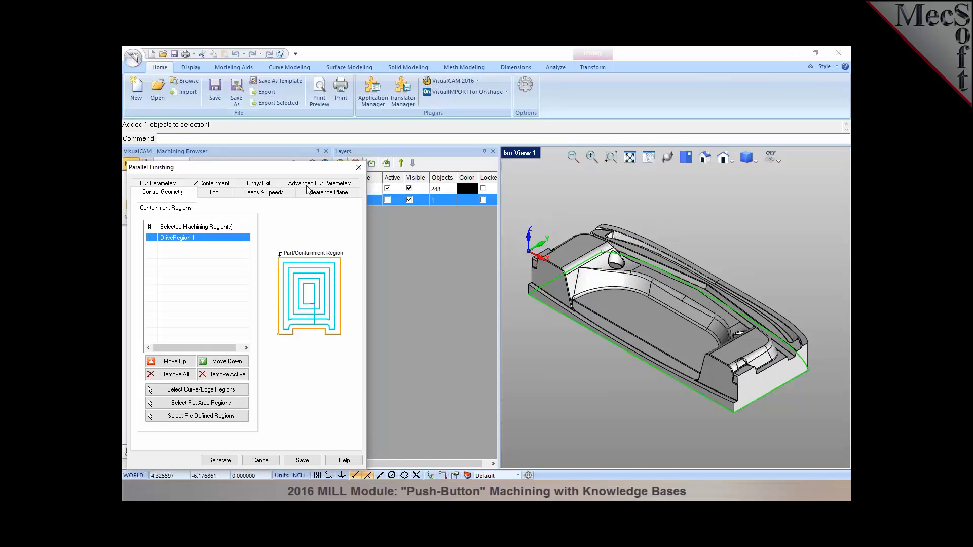
left_click(359, 167)
left_click(205, 283)
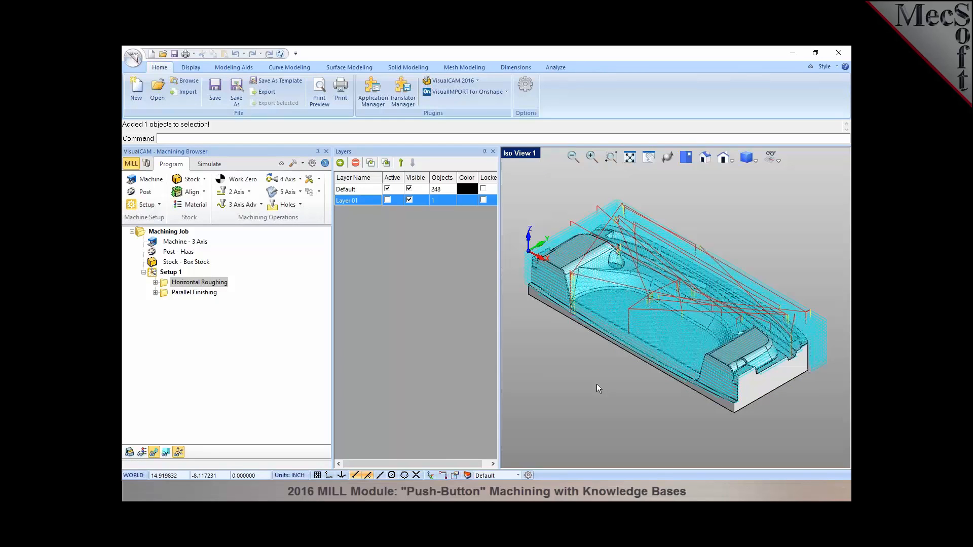
Save the 3-axis machining operations to a new knowledge base file named 3AxisMethods-2016.vkb
left_click(320, 195)
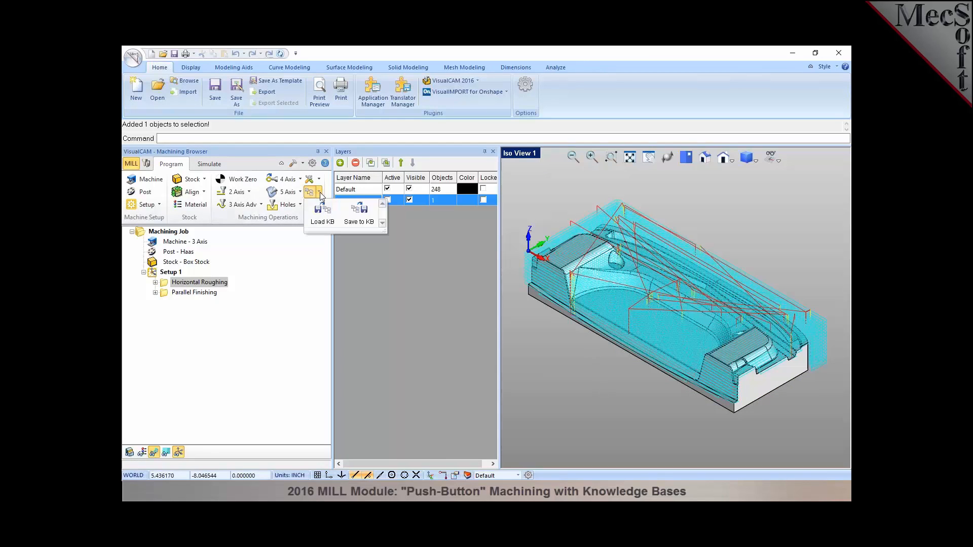
left_click(357, 213)
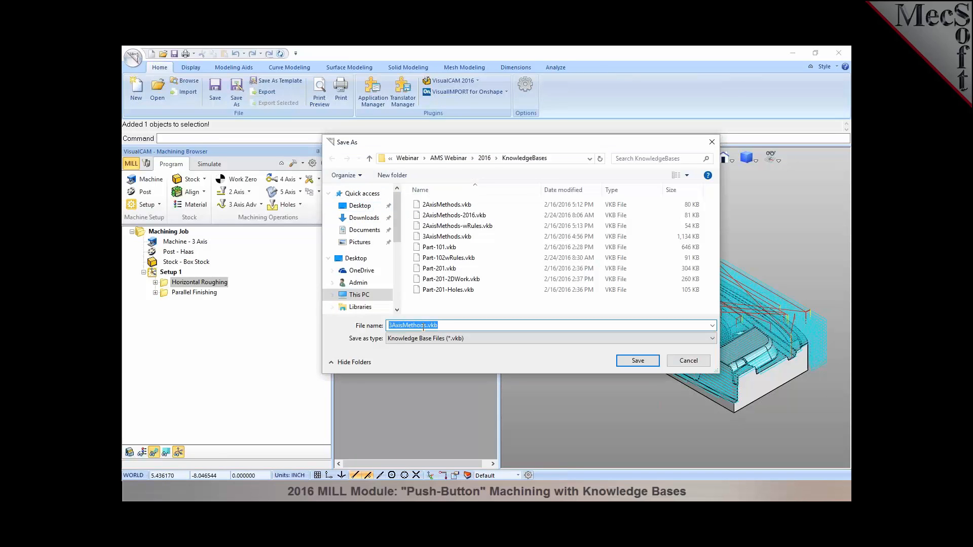
left_click(425, 326)
type("-2016")
left_click(640, 362)
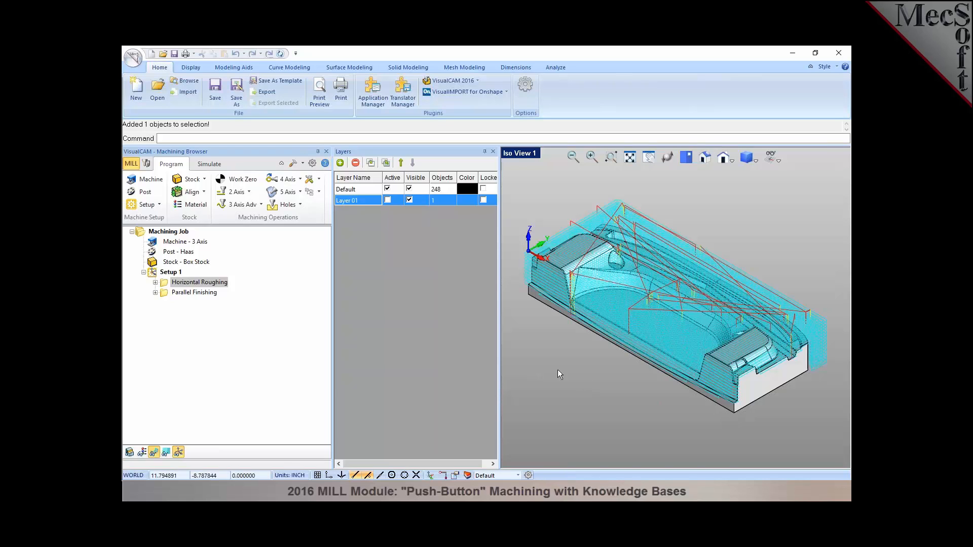
Open the part file CoreBoxExample1.vcp from the KnowledgeBases folder
left_click(157, 87)
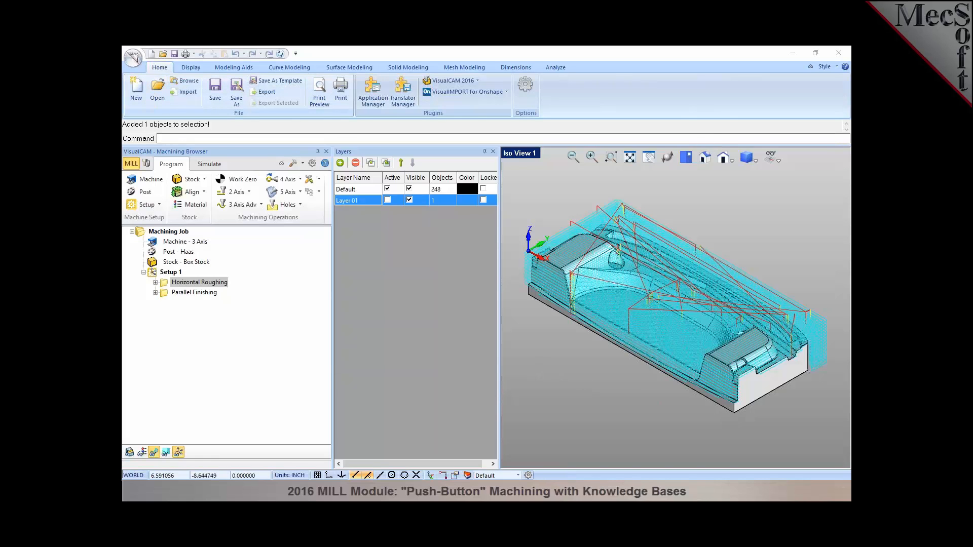
left_click(449, 236)
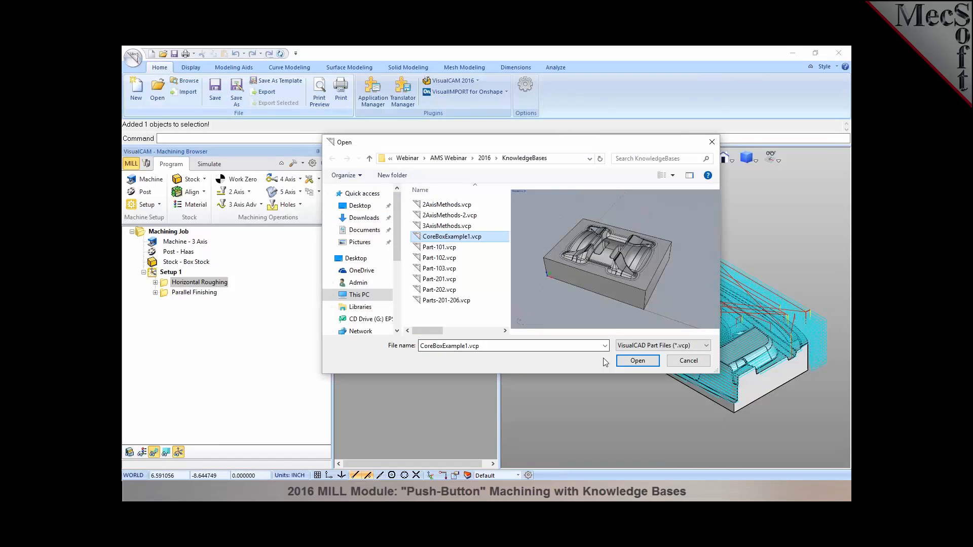
left_click(637, 361)
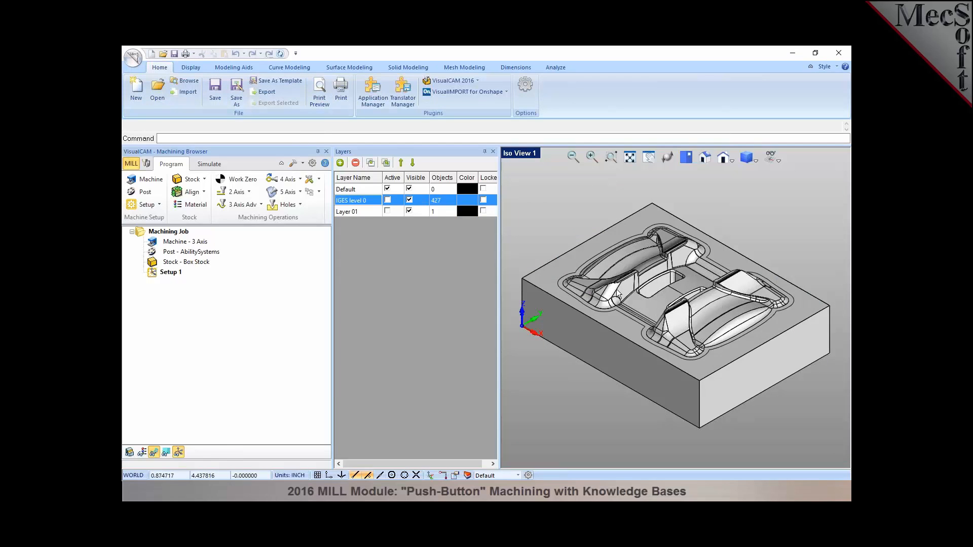
Select the boundary curve around the core box cavities and inspect its properties to check which layer it is on
mouse_move(629, 285)
middle_mouse_down()
mouse_move(641, 297)
mouse_move(613, 307)
mouse_move(627, 301)
mouse_move(616, 285)
middle_mouse_up()
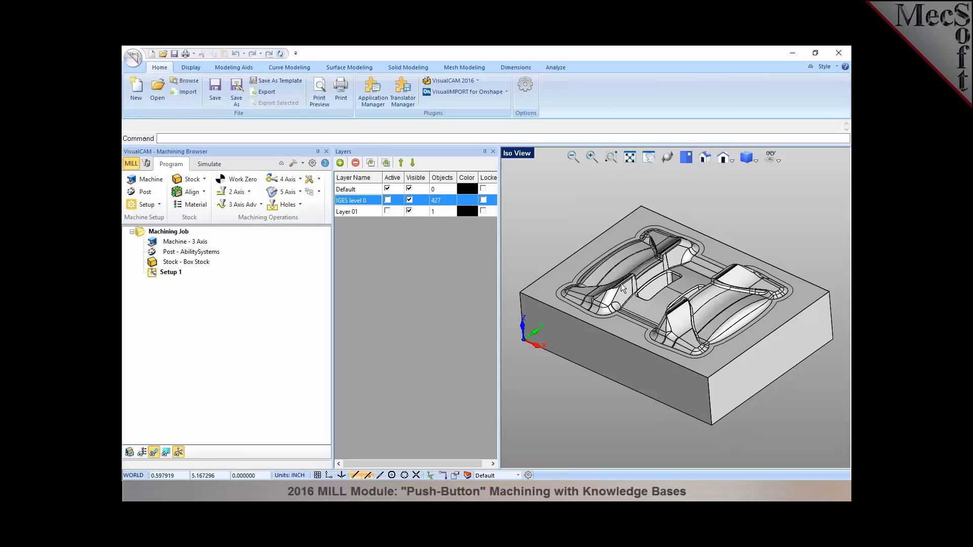
middle_click_drag(625, 291, 633, 295)
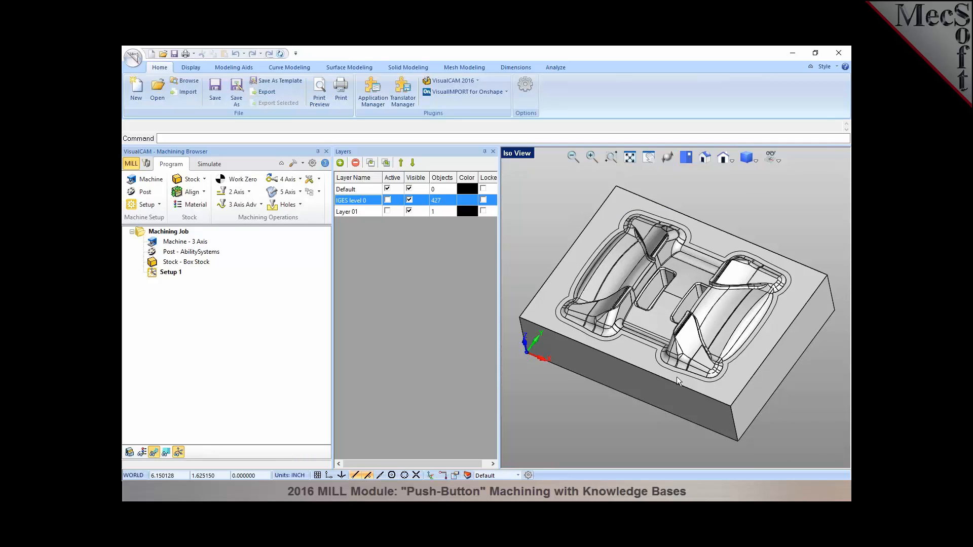
left_click(622, 356)
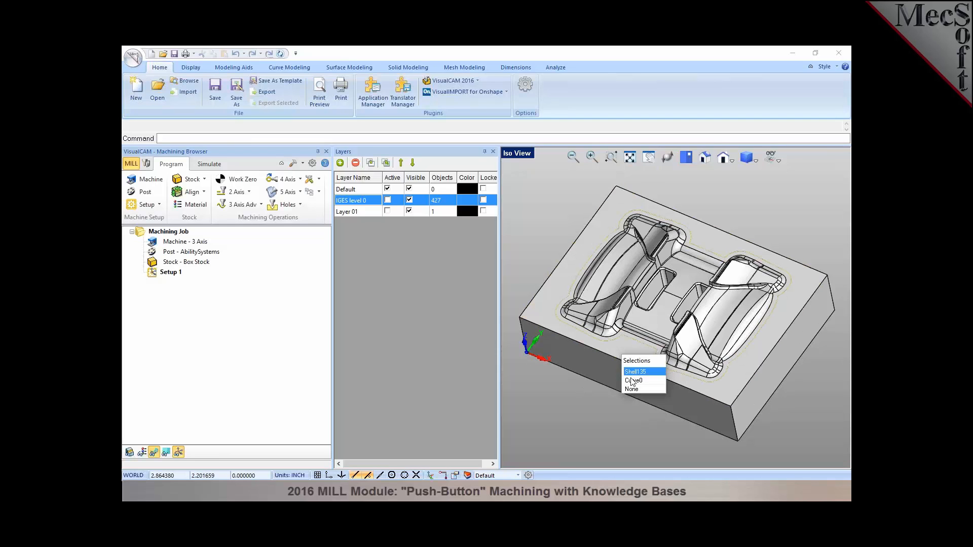
left_click(634, 380)
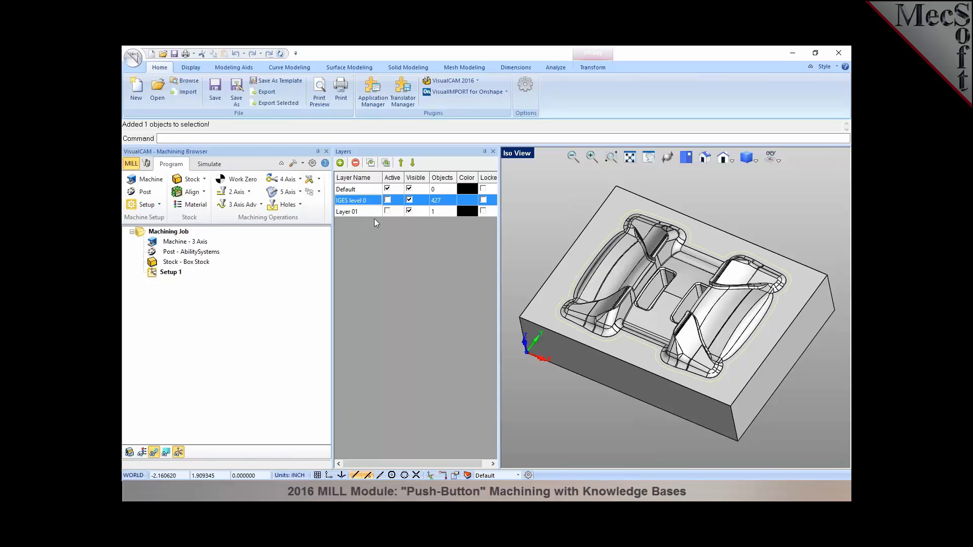
left_click(455, 476)
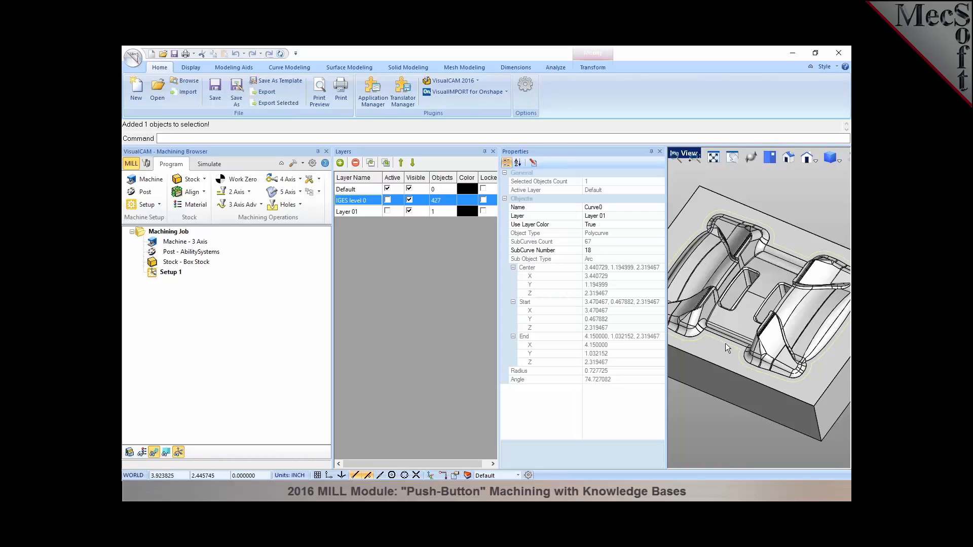
left_click(660, 152)
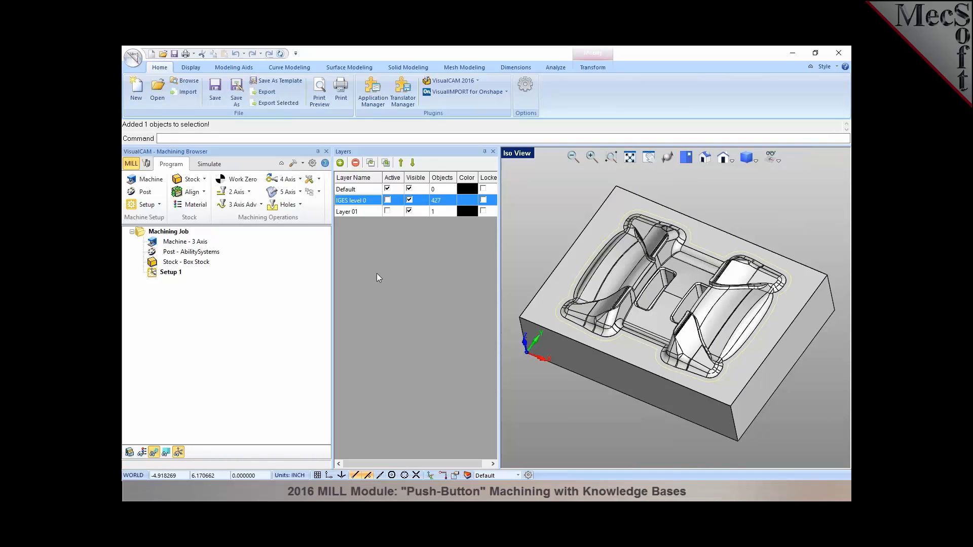
Replace the layer list with the machining objects and load the knowledge base 3AxisMethods-2016.vkb without setting selection rules at the prompt
left_click(494, 152)
left_click(145, 163)
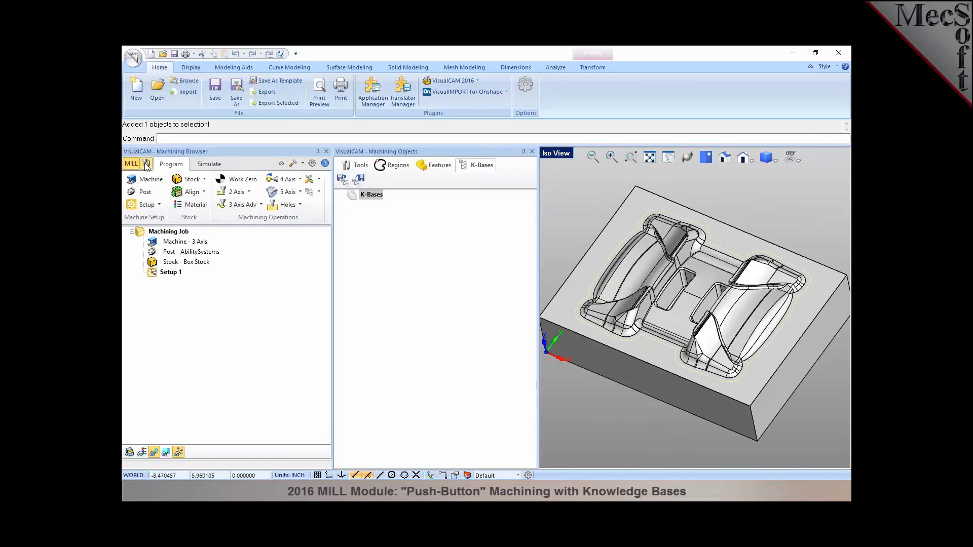
left_click(342, 181)
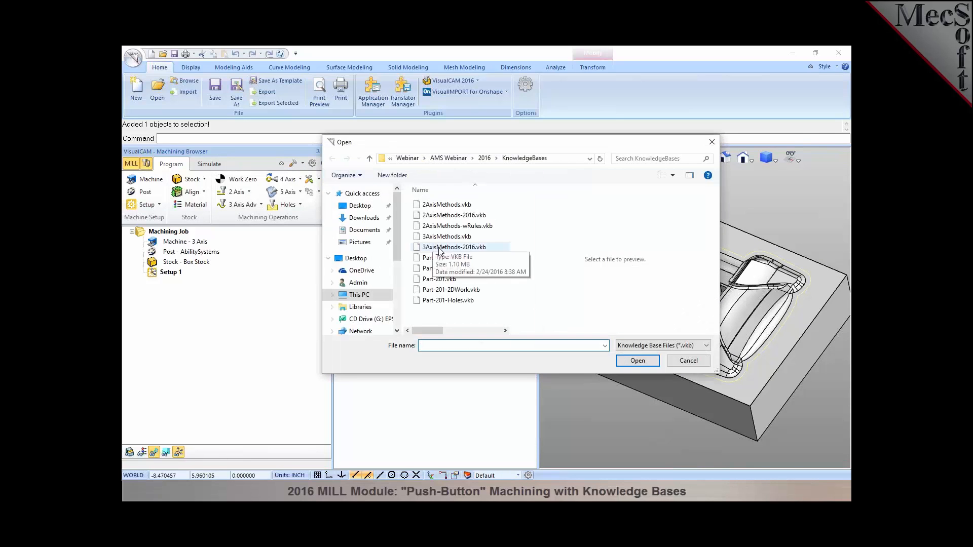
left_click(439, 248)
left_click(638, 360)
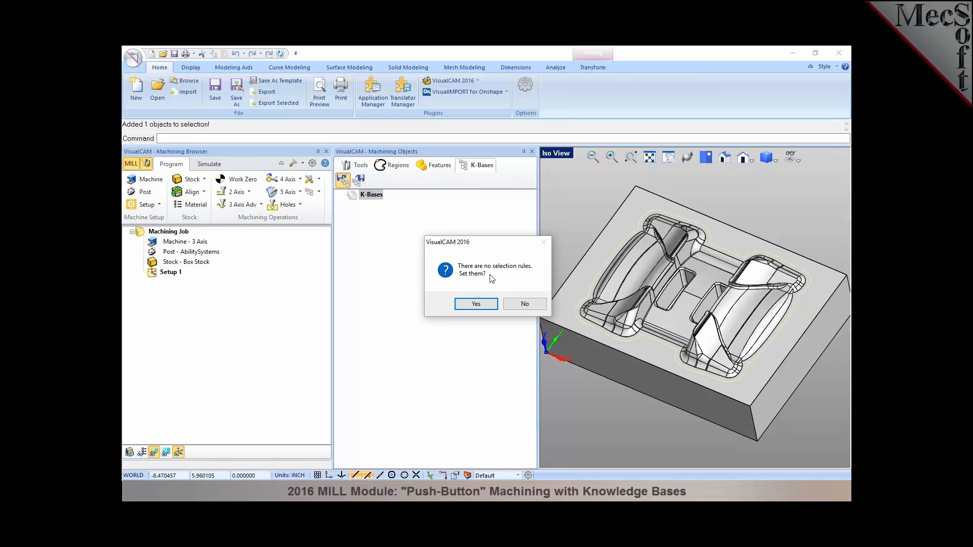
left_click(520, 303)
Set the selection rules of the knowledge base's Parallel Finishing operation to filter geometry by Layer 01
left_click(374, 227)
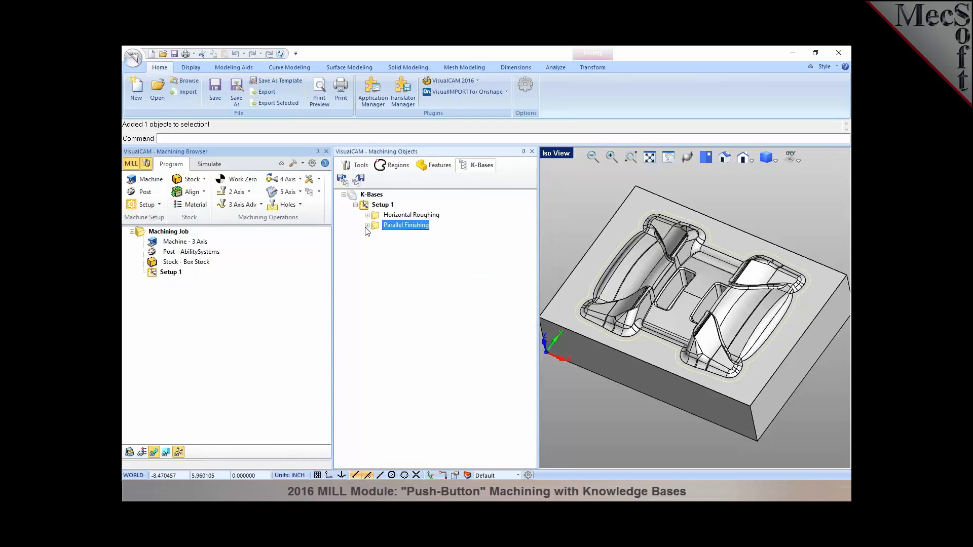
left_click(367, 226)
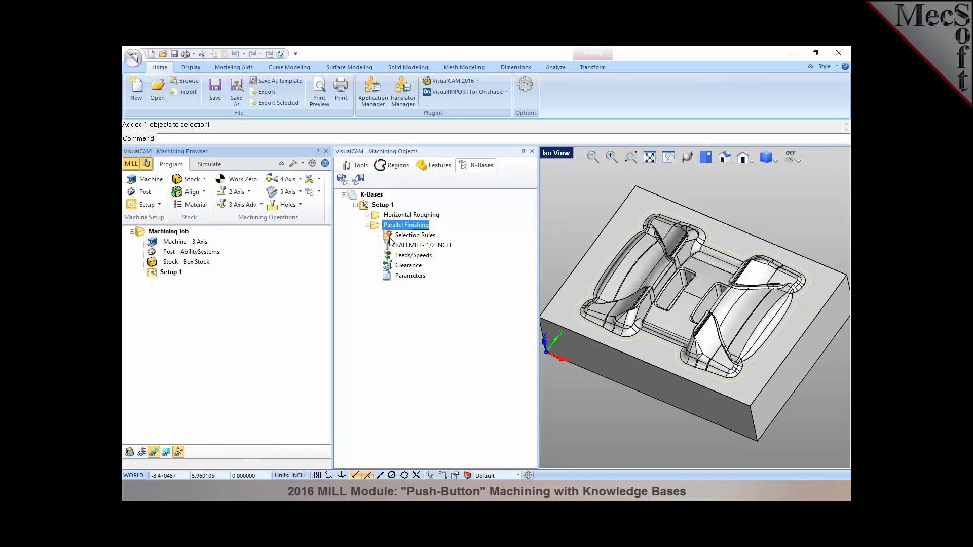
double_click(391, 236)
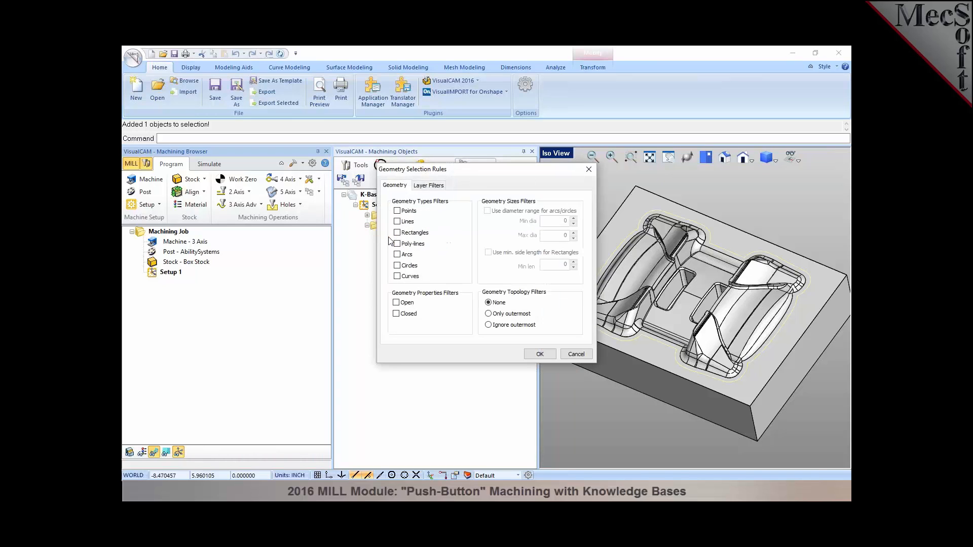
left_click(426, 186)
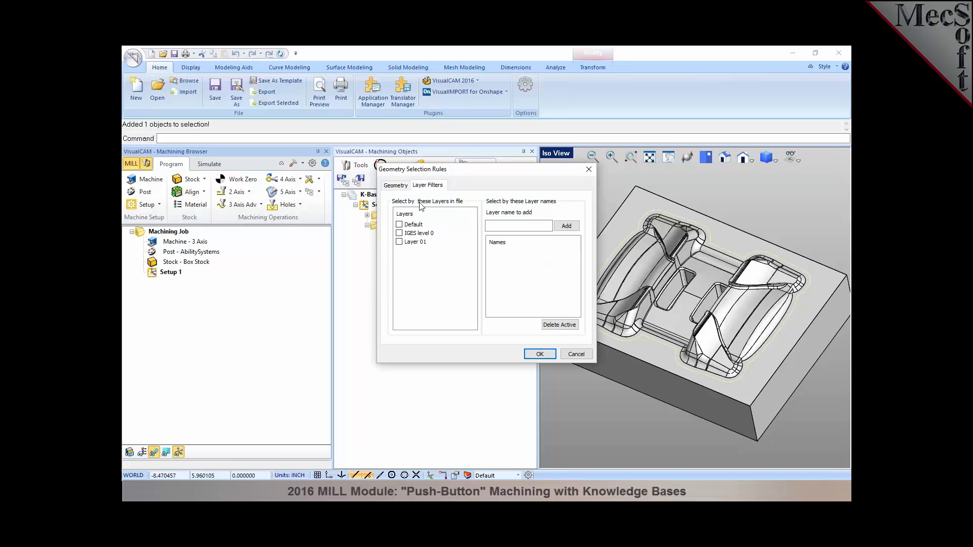
left_click(399, 242)
left_click(539, 355)
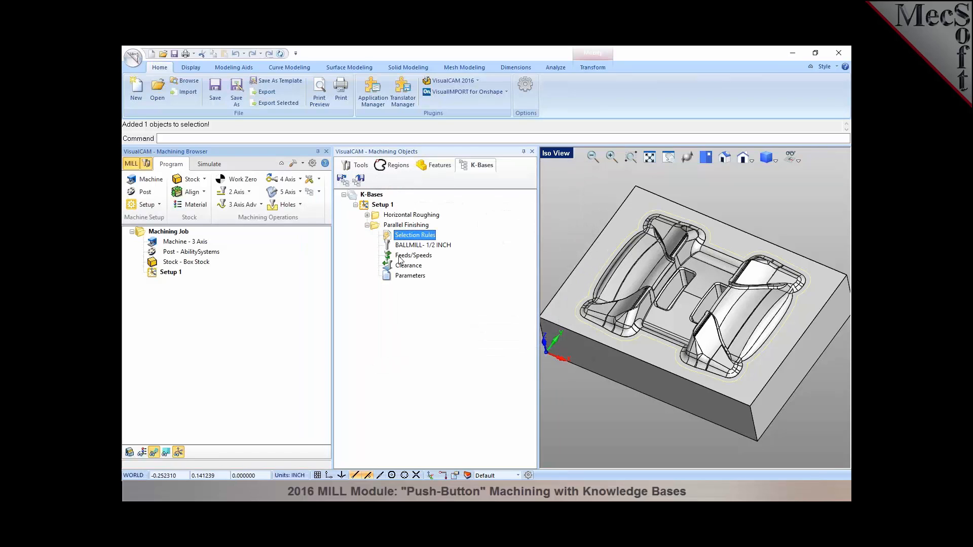
Save the knowledge base's Setup 1 with its selection rule as CoreBoxExample1.vkb
left_click(368, 205)
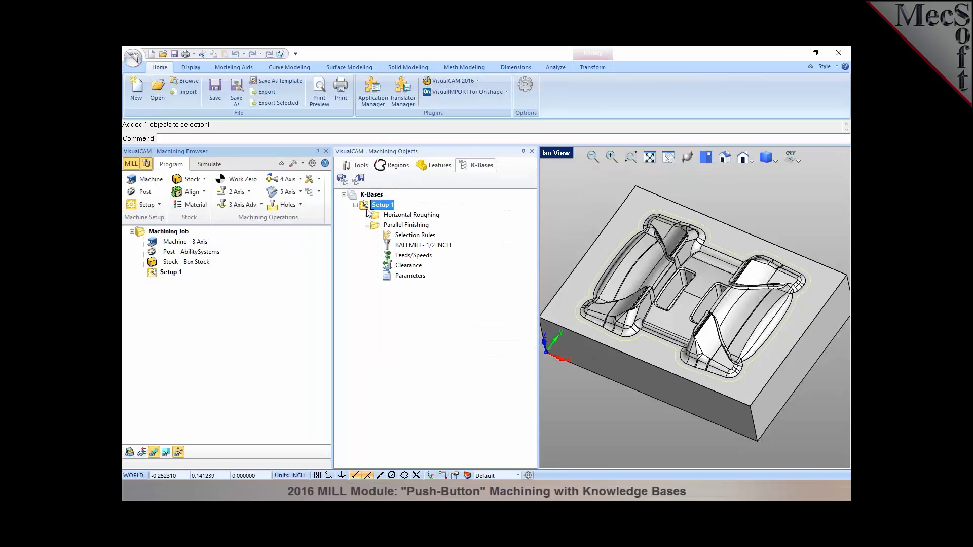
left_click(359, 180)
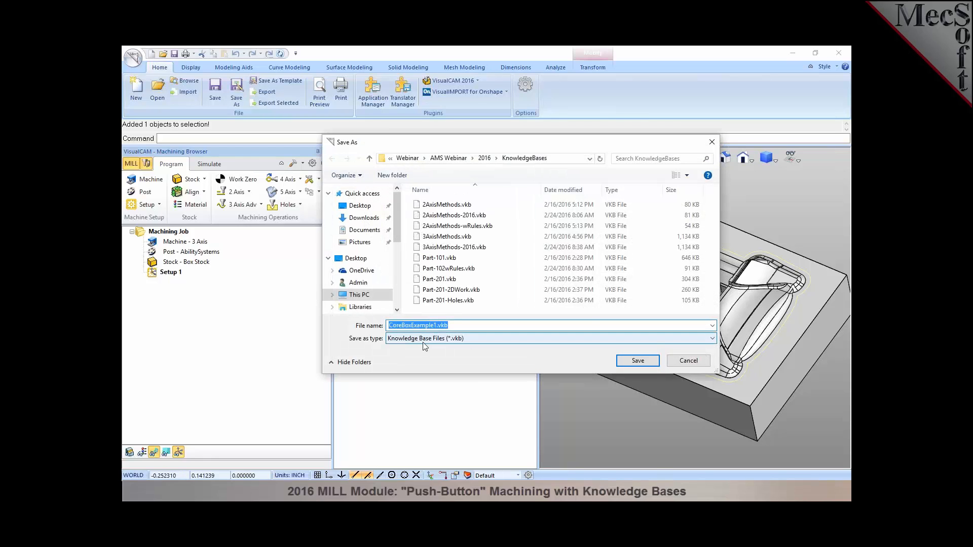
left_click(435, 325)
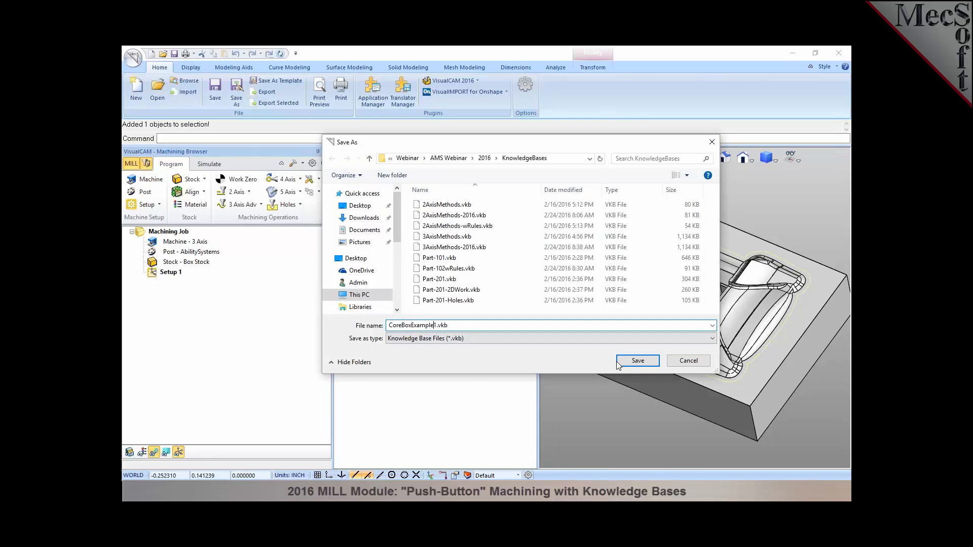
left_click(635, 361)
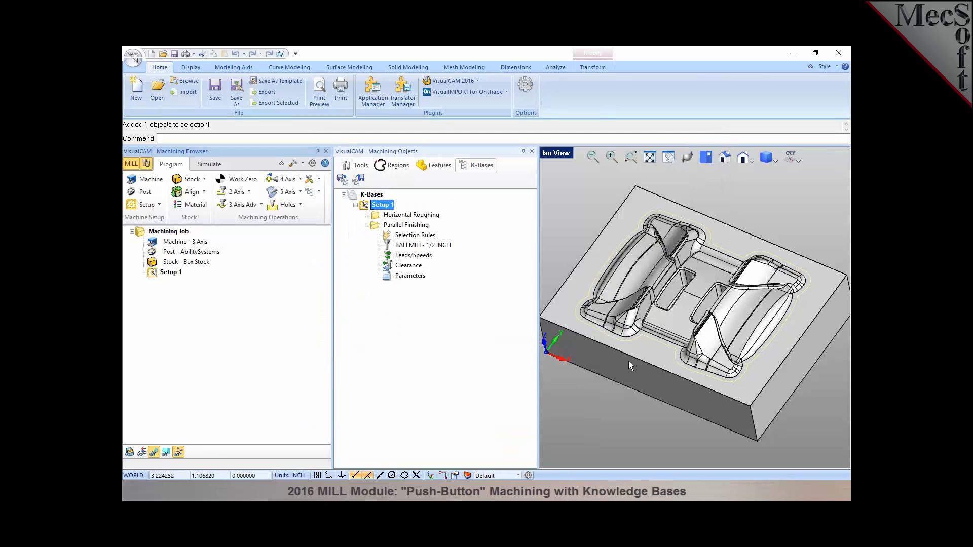
Load the knowledge base file CoreBoxExample1.vkb into the machining job
left_click(316, 194)
left_click(315, 206)
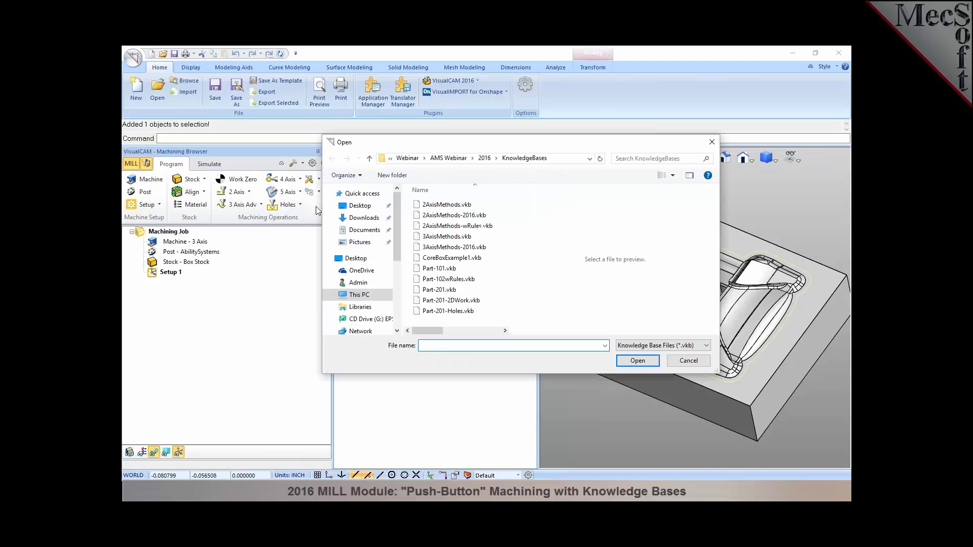
left_click(452, 258)
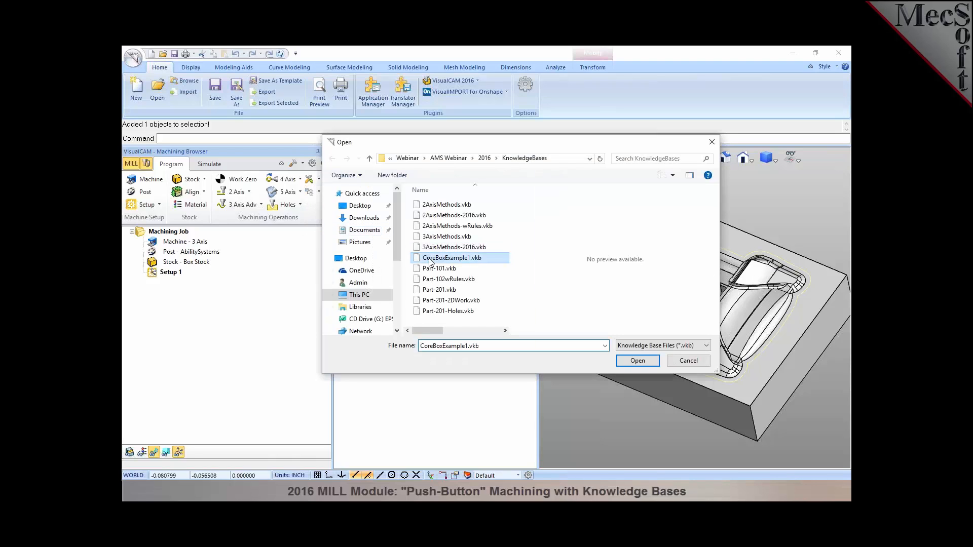
left_click(637, 361)
Compare the geometry assigned to the Horizontal Roughing and Parallel Finishing operations in the machining job
left_click(182, 282)
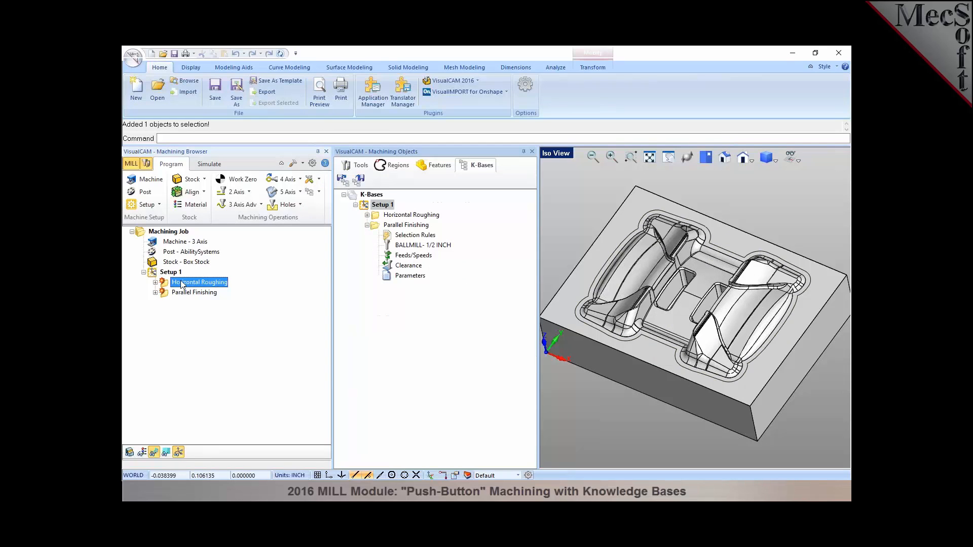
left_click(181, 293)
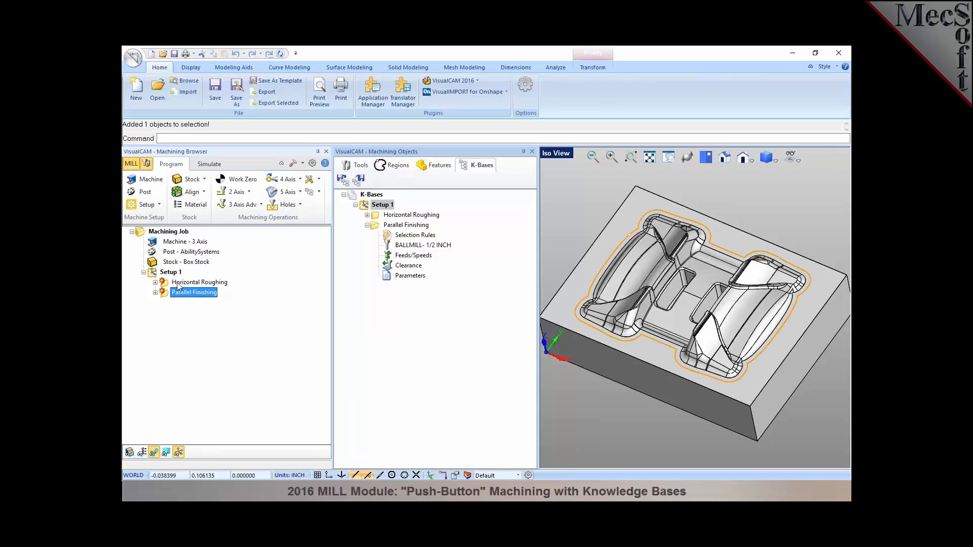
left_click(179, 284)
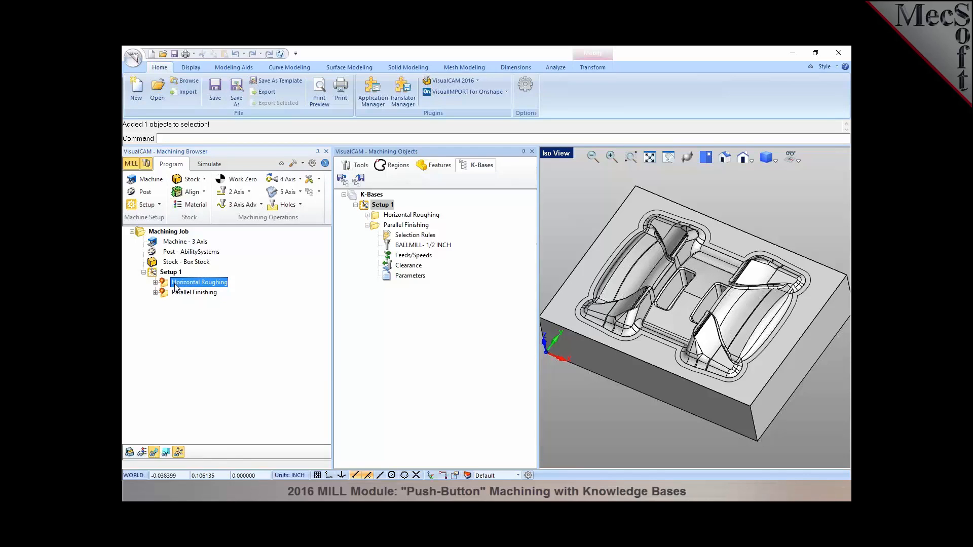
left_click(179, 294)
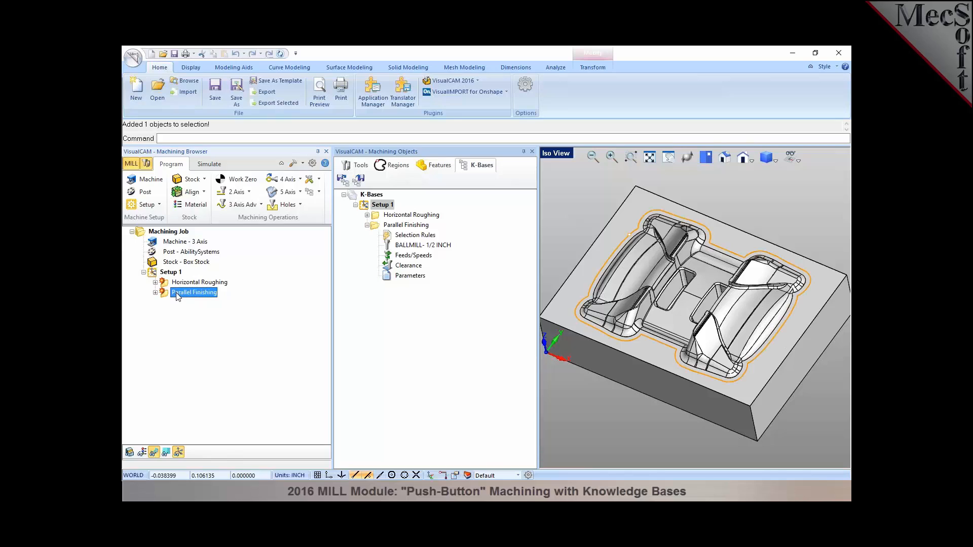
Regenerate the toolpaths of Setup 1, close the machining objects list and examine the Parallel Finishing toolpath on the core box
right_click(162, 273)
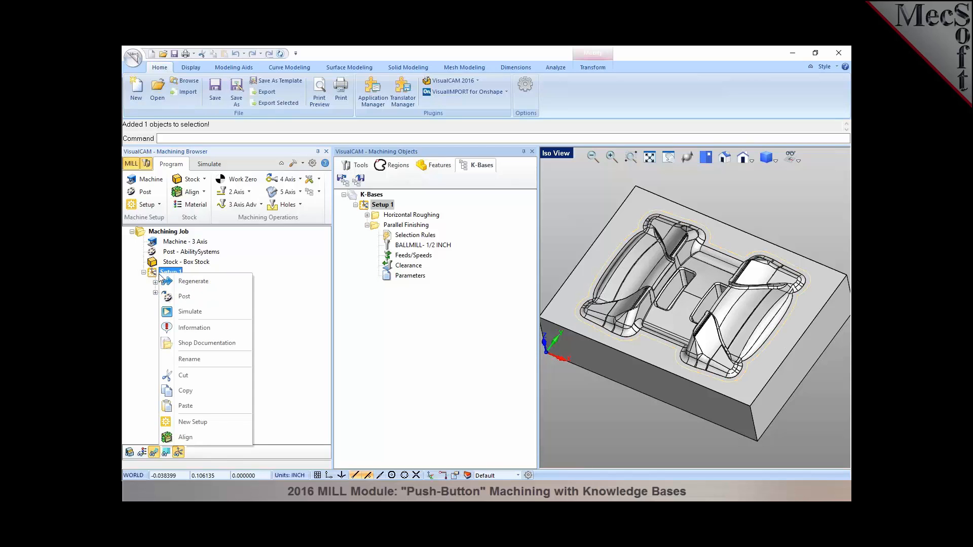
left_click(165, 281)
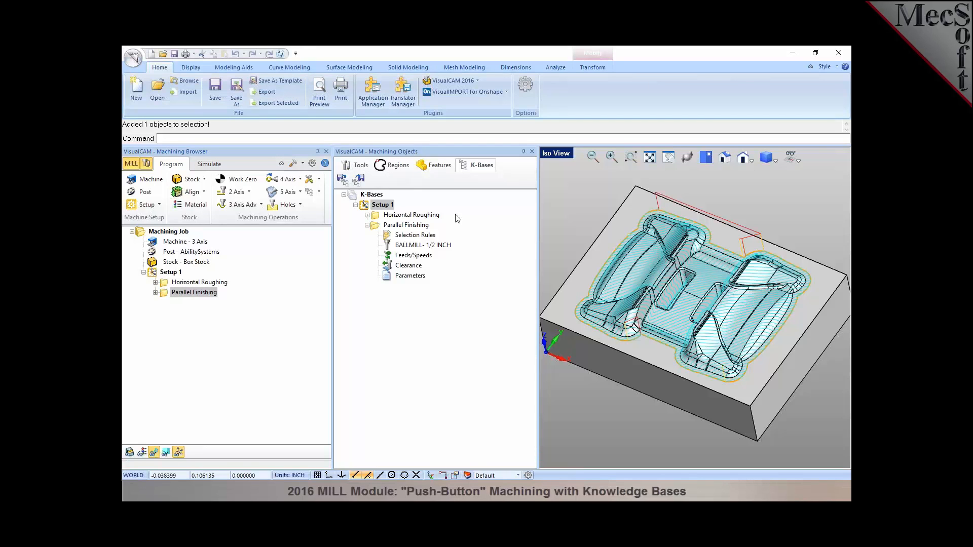
mouse_move(664, 283)
right_mouse_down()
mouse_move(679, 287)
mouse_move(666, 284)
right_mouse_up()
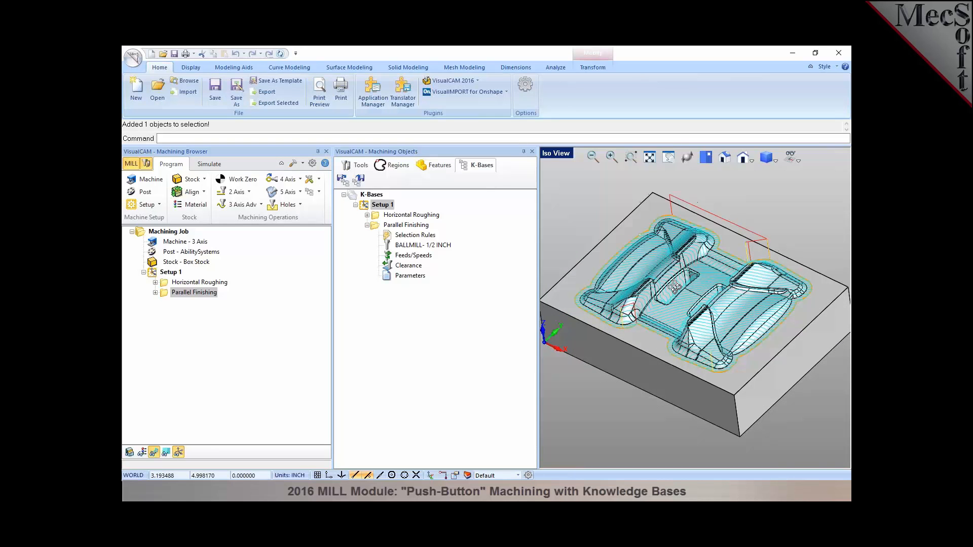
left_click(531, 151)
left_click(453, 202)
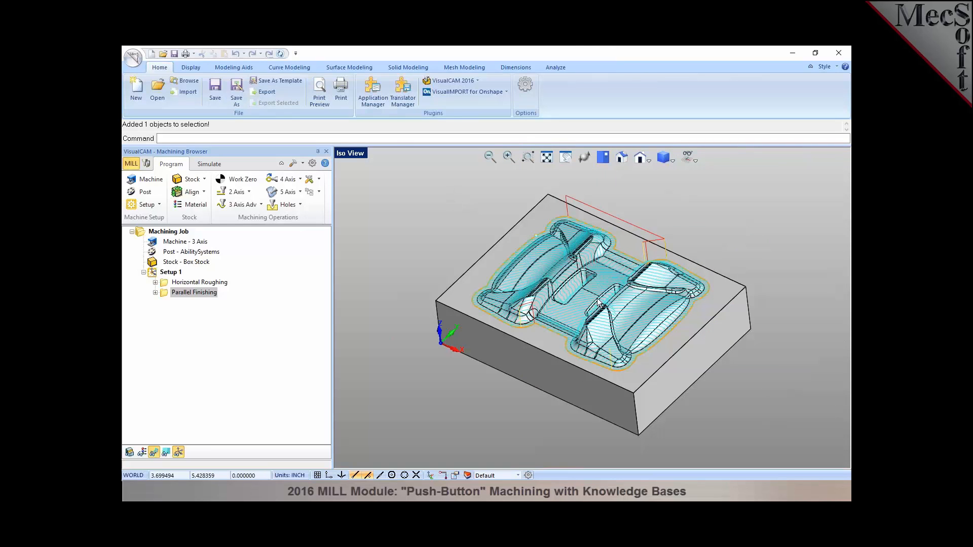
right_click_drag(596, 283, 603, 299)
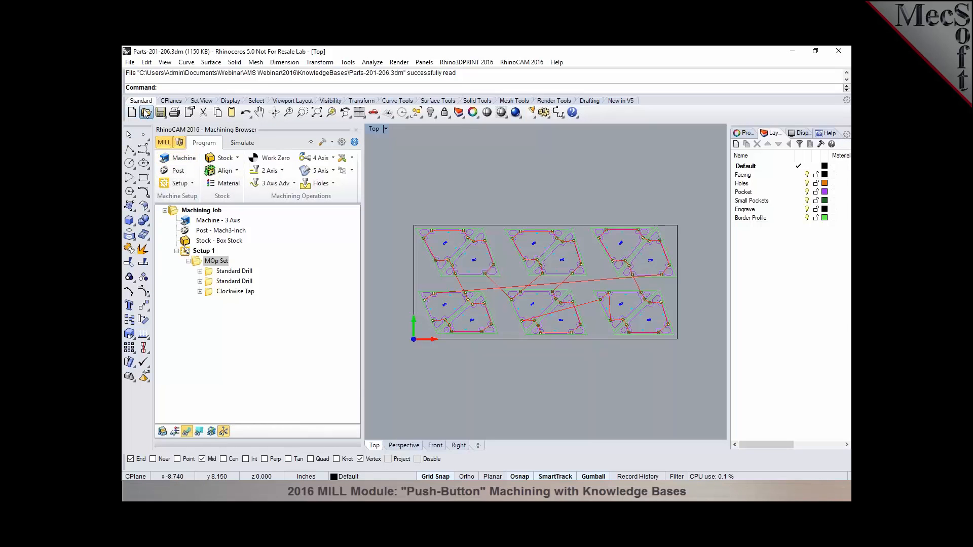
Switch to Rhinoceros and open the part file 2AxisMethods.3dm from the KnowledgeBases folder
left_click(146, 113)
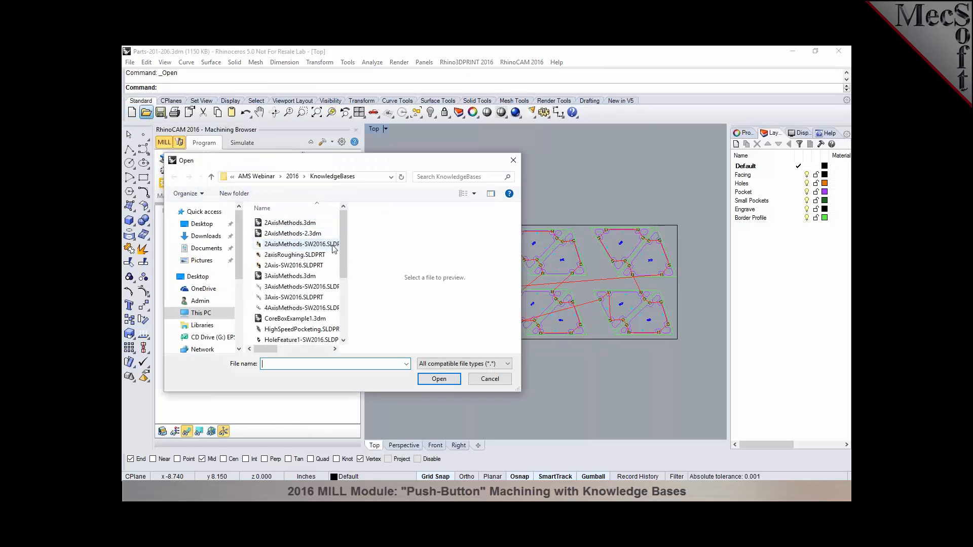
left_click(304, 223)
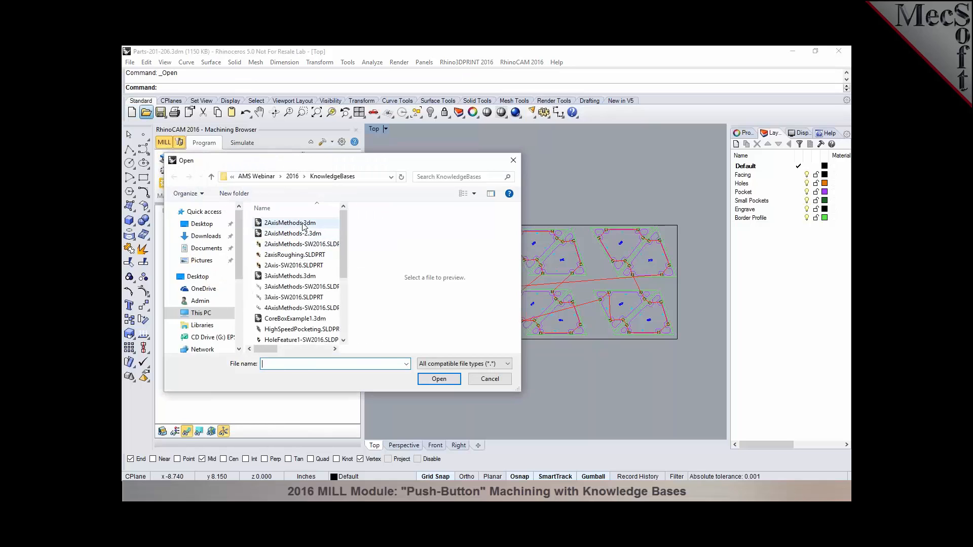
left_click(438, 384)
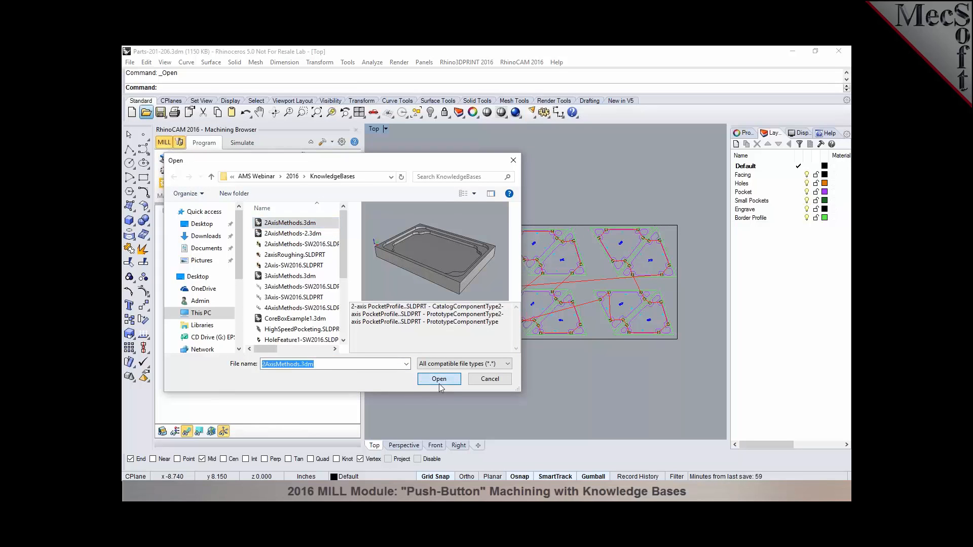
Examine the geometry assigned to each facing, pocketing and profiling operation in Setup 1 of the tray part
scroll(553, 338, "down", 2)
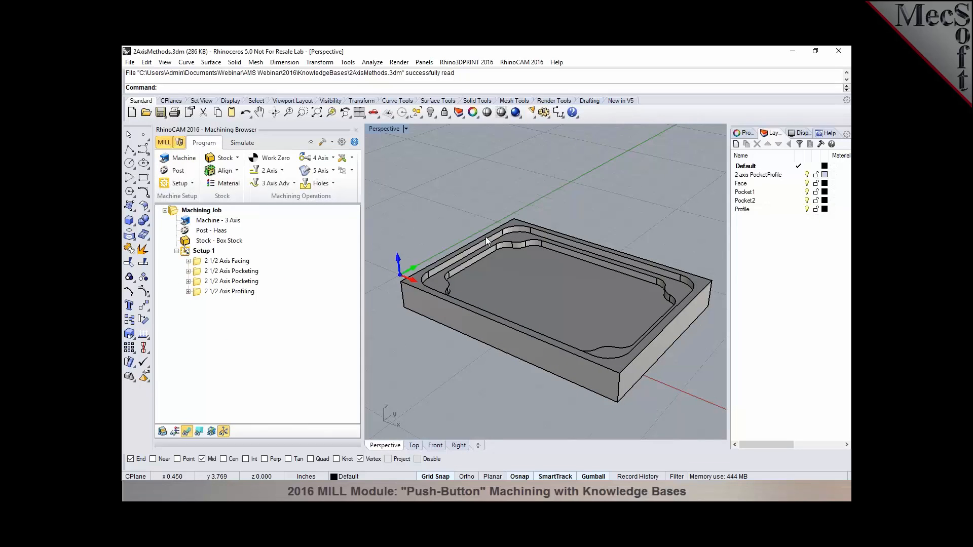
left_click(242, 262)
left_click(241, 272)
left_click(238, 281)
left_click(230, 292)
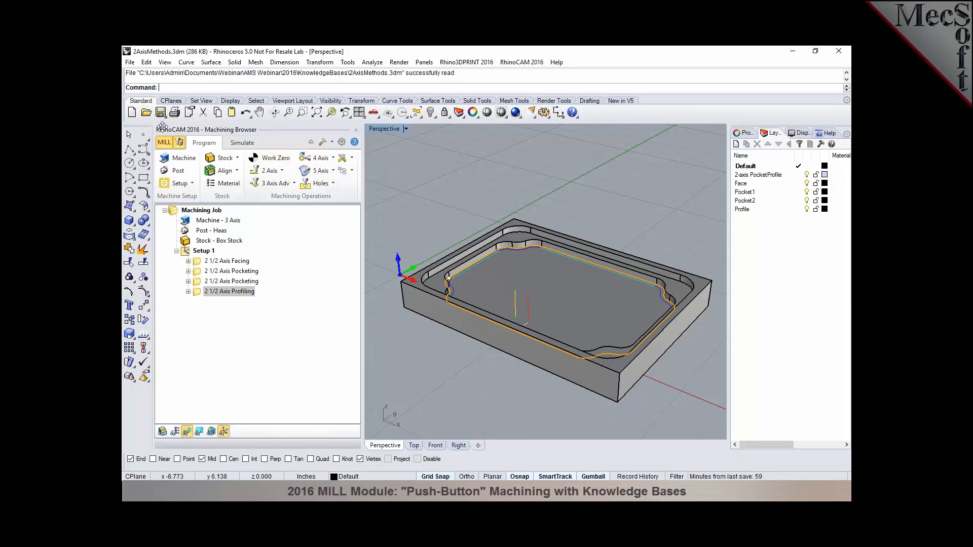
Open the part file 2AxisMethods-2.3dm and load the knowledge base 2AxisMethods-2016.vkb into its machining job
left_click(146, 113)
left_click(307, 234)
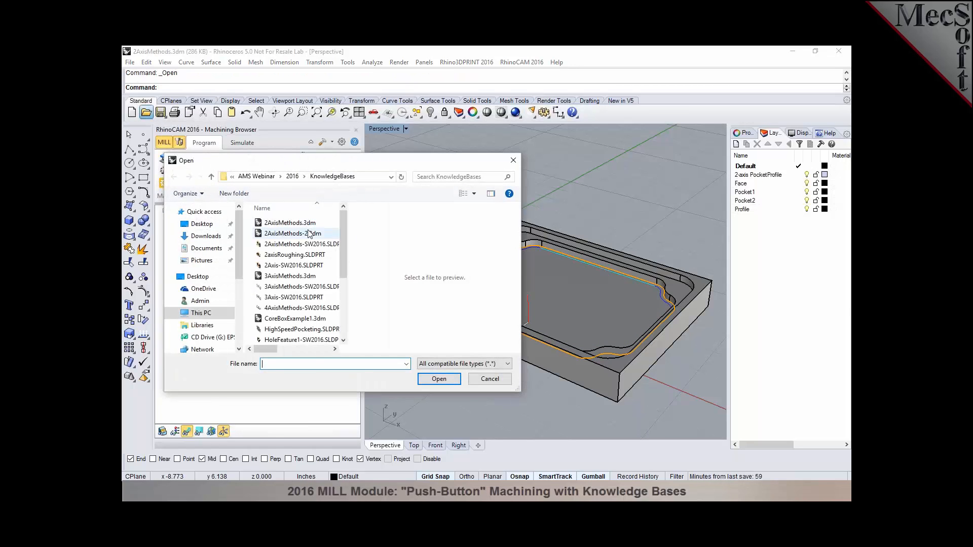
left_click(437, 380)
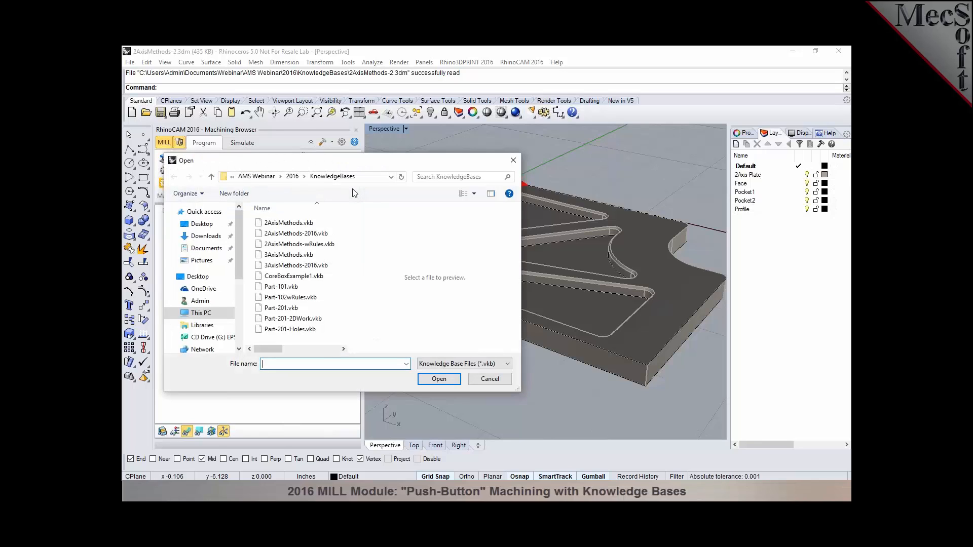
left_click(294, 234)
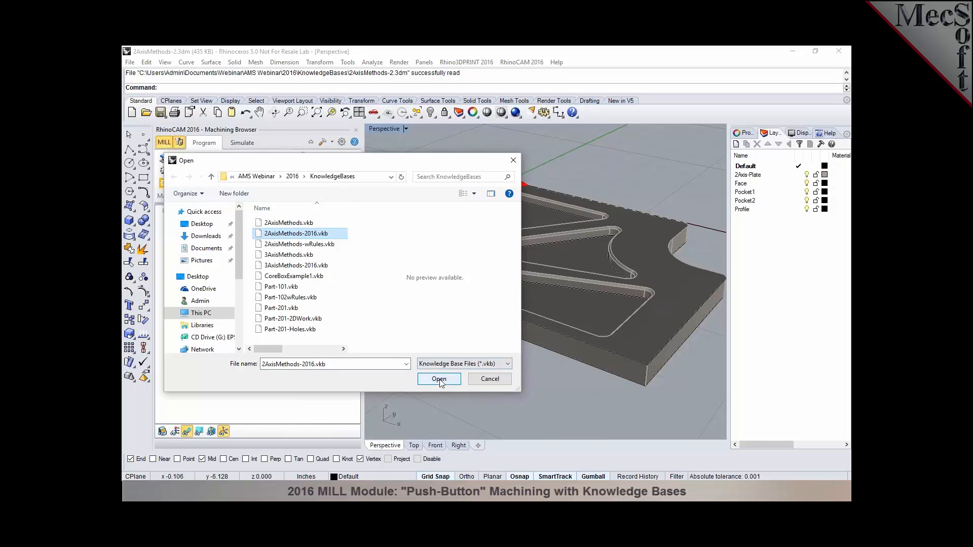
left_click(439, 380)
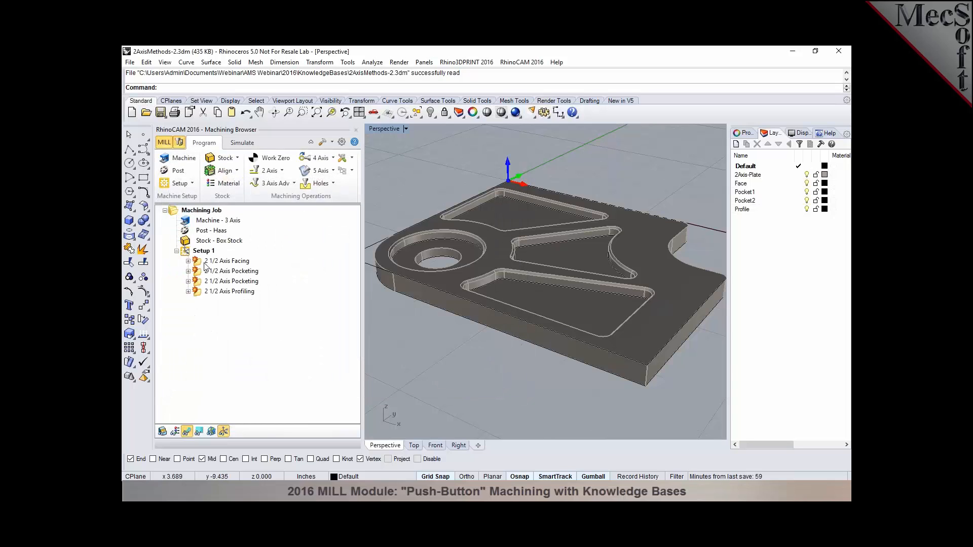
Compare the plate geometry assigned to the facing, both pocketing and the profiling operations with the part's layers
left_click(205, 264)
scroll(443, 291, "down", 2)
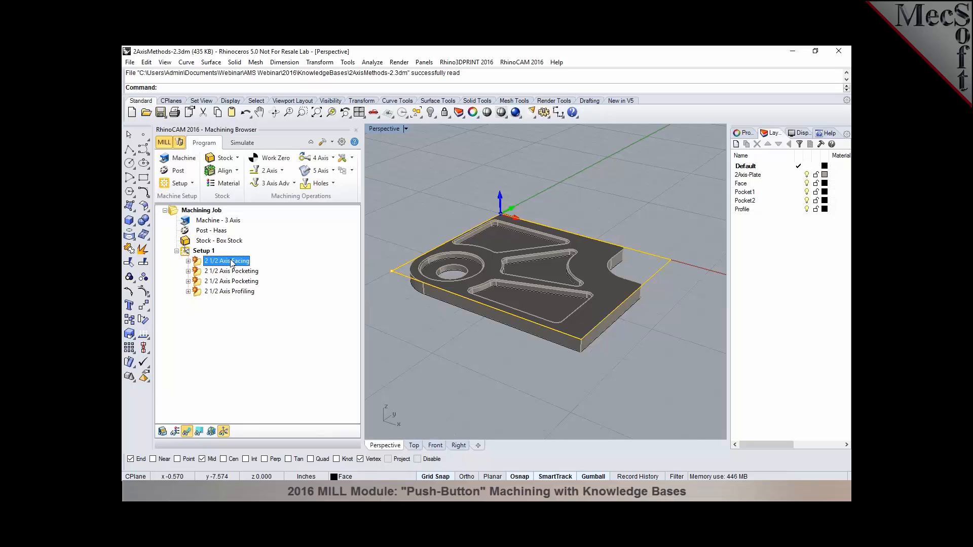
left_click(755, 186)
left_click(253, 272)
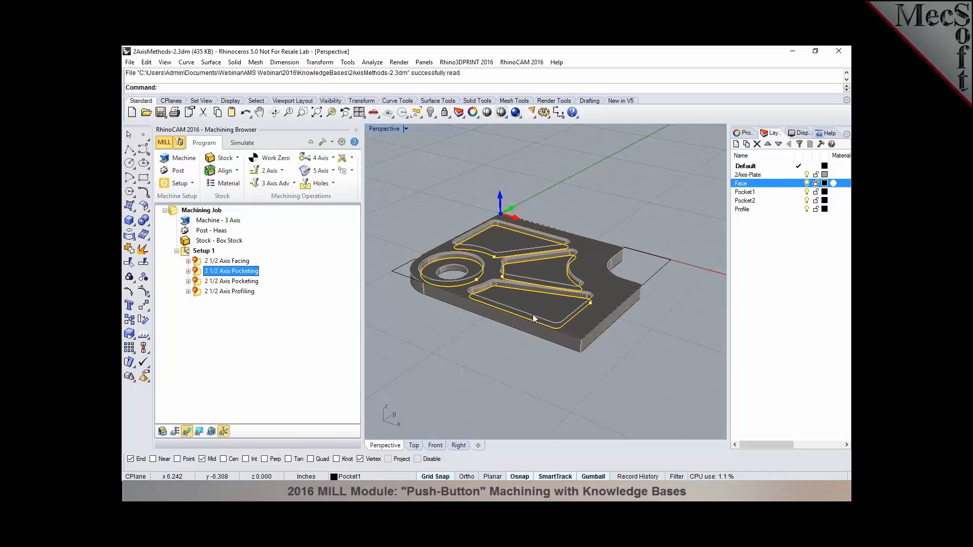
left_click(245, 284)
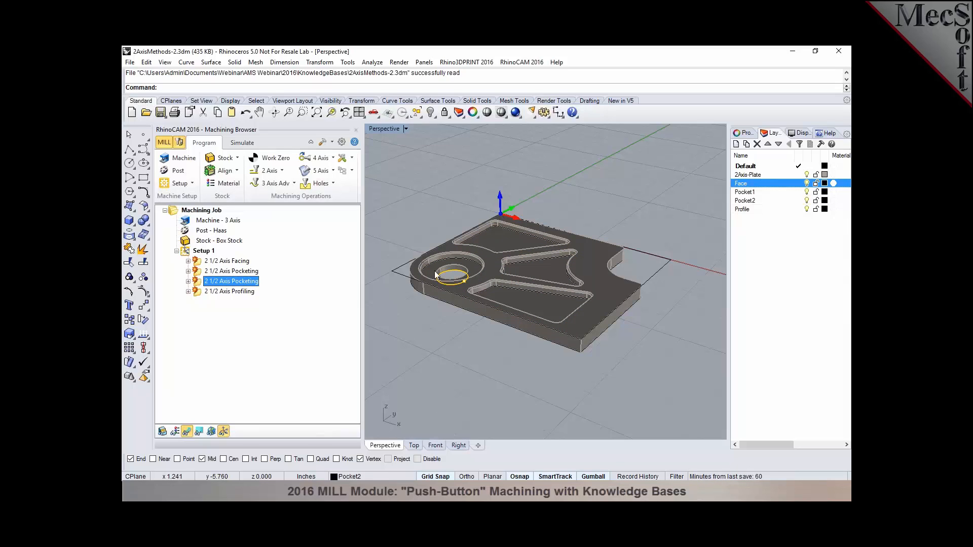
left_click(234, 292)
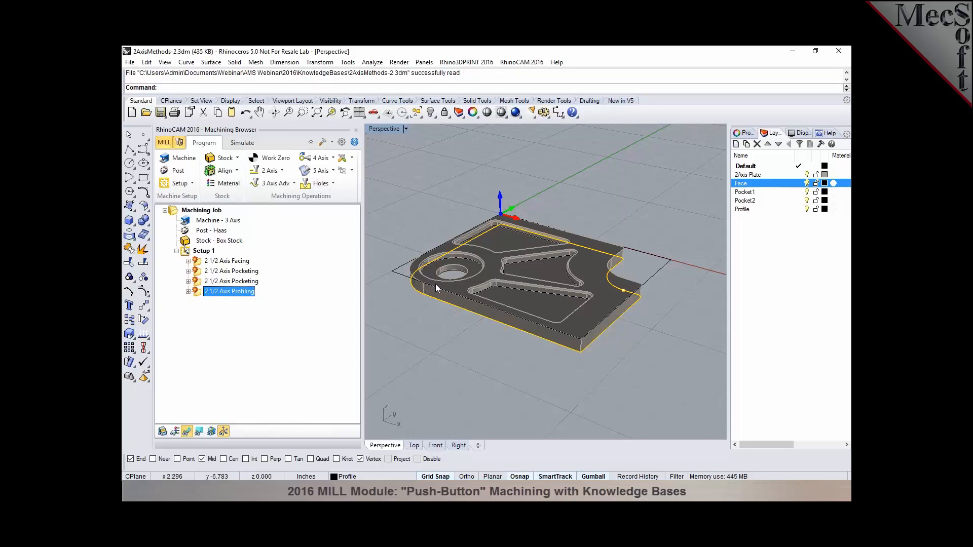
left_click(653, 364)
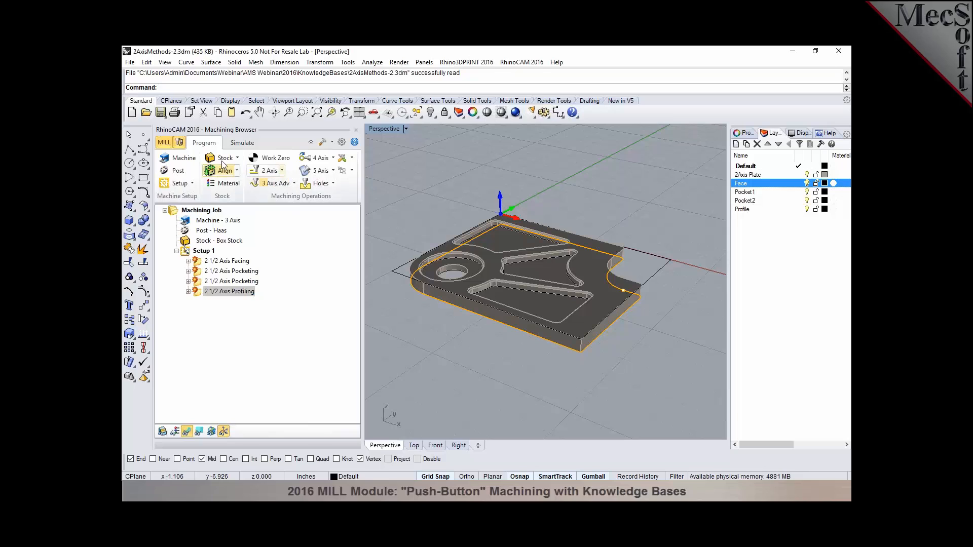
Show the machining objects list and load 2AxisMethods-2016.vkb into its knowledge base section
left_click(179, 143)
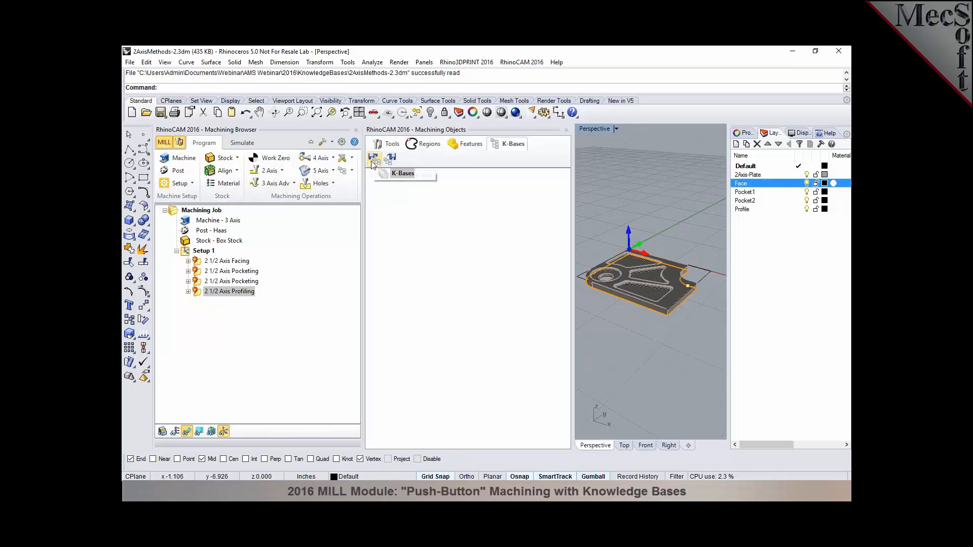
left_click(373, 160)
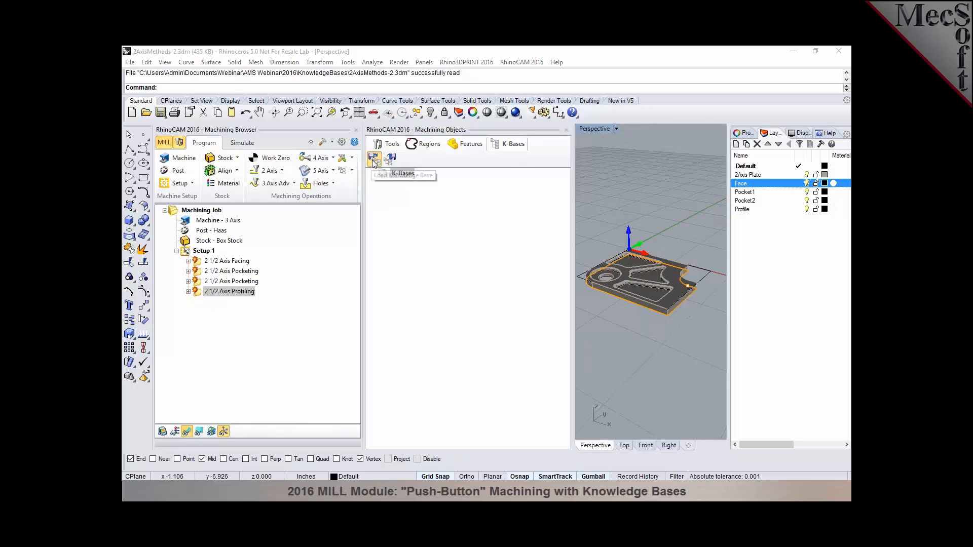
left_click(324, 234)
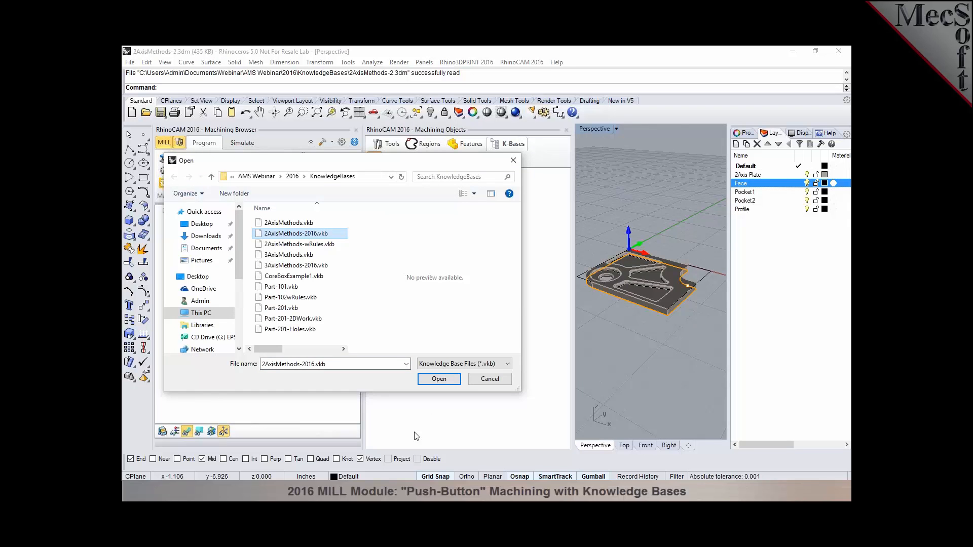
left_click(435, 382)
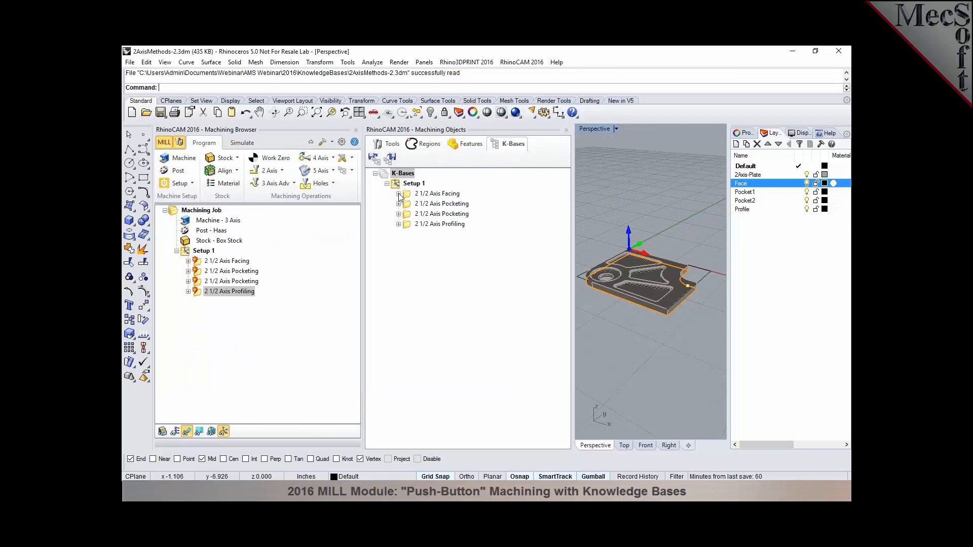
Examine the layer filter in the selection rules of the knowledge base's 2 1/2 Axis Facing operation
left_click(399, 193)
left_click(425, 204)
double_click(424, 205)
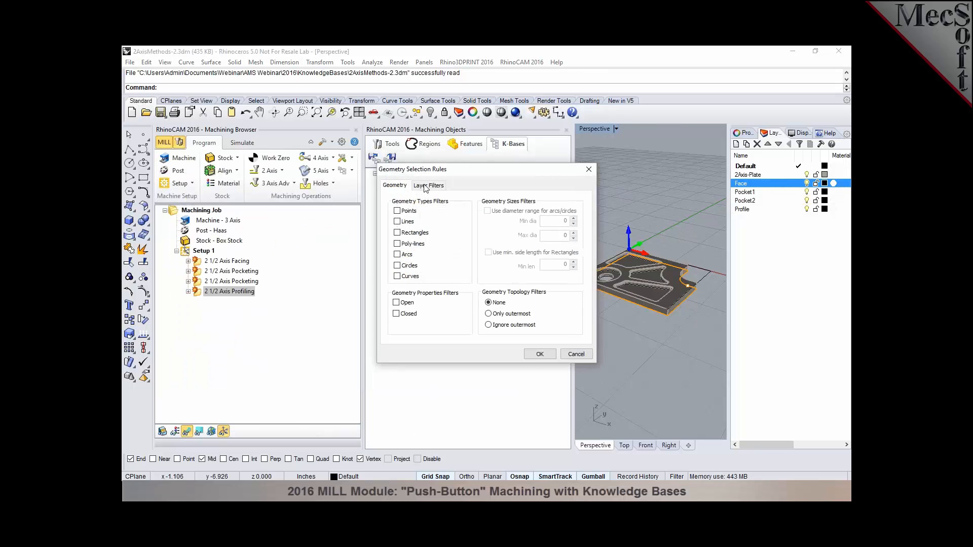
left_click(427, 185)
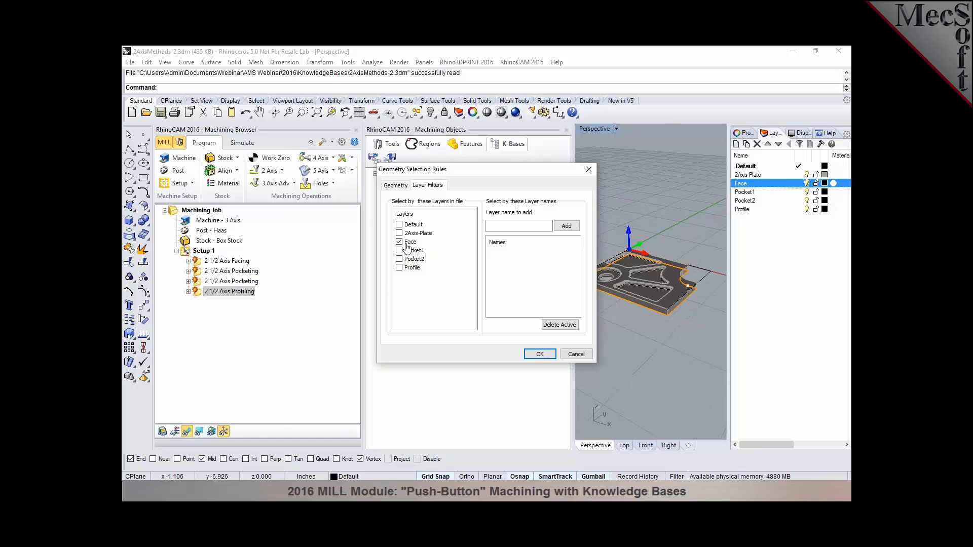
left_click(564, 354)
Examine the layer filter in the selection rules of the first 2 1/2 Axis Pocketing operation
left_click(398, 255)
double_click(428, 266)
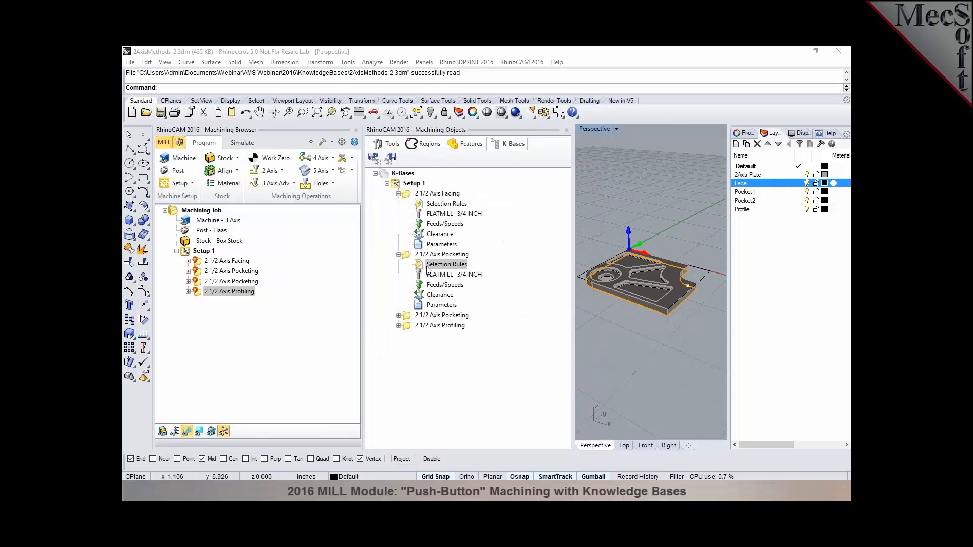
left_click(431, 187)
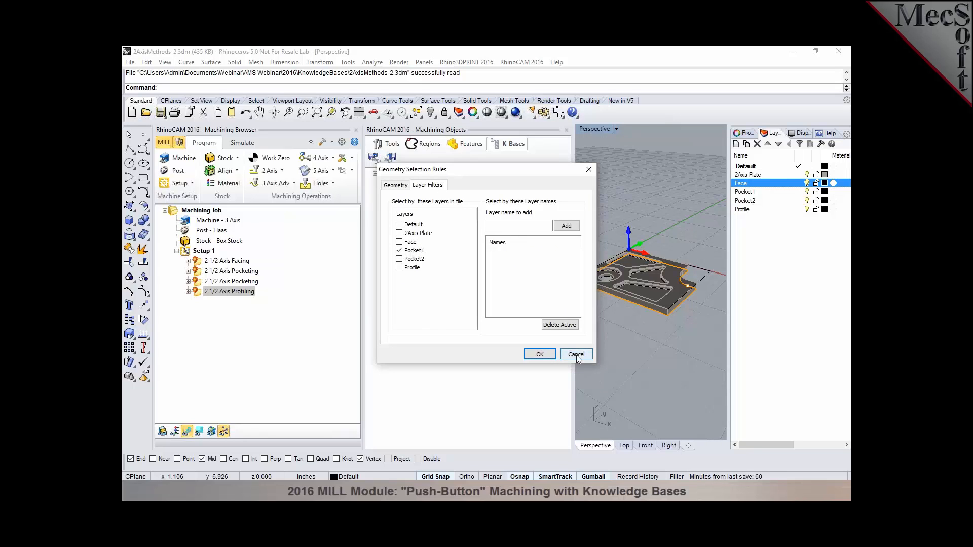
left_click(540, 354)
Examine the layer filter in the second 2 1/2 Axis Pocketing operation's selection rules, and close the machining objects list
left_click(399, 315)
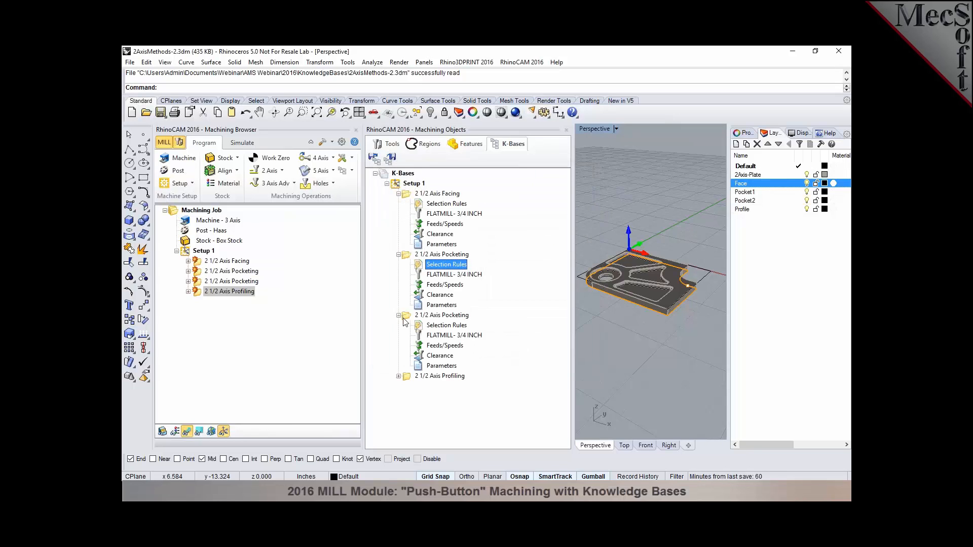
double_click(430, 325)
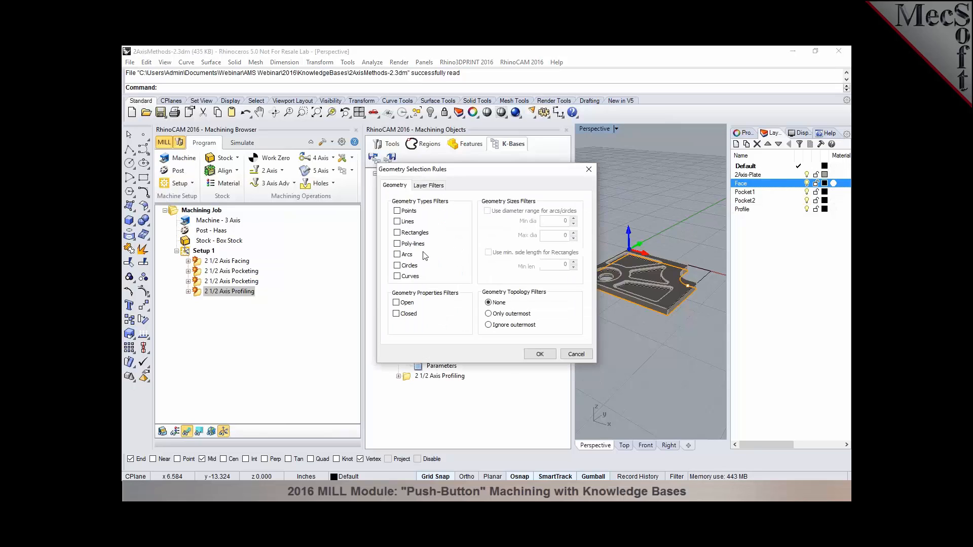
left_click(430, 186)
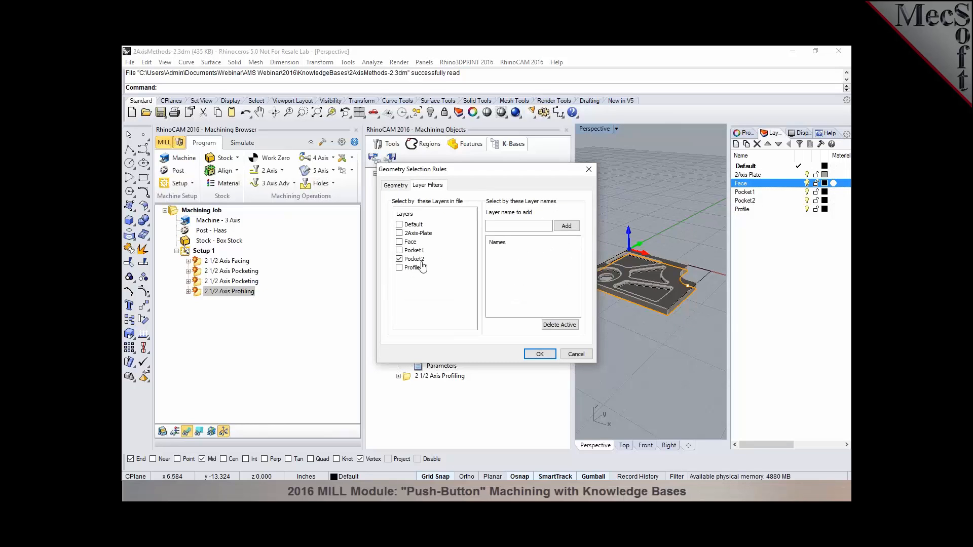
left_click(540, 354)
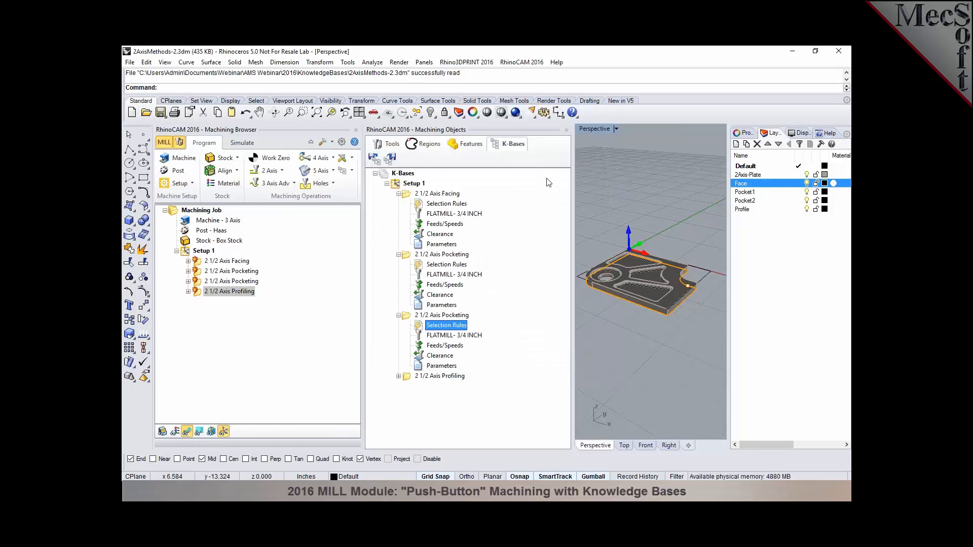
left_click(566, 130)
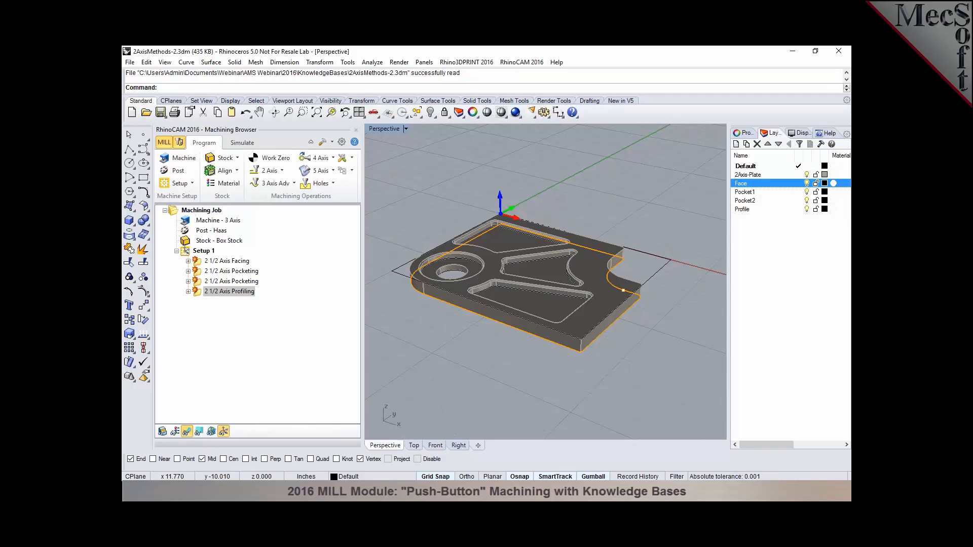
Switch to SOLIDWORKS and close the open part documents, including 2axisRoughing.SLDPRT
left_click(631, 492)
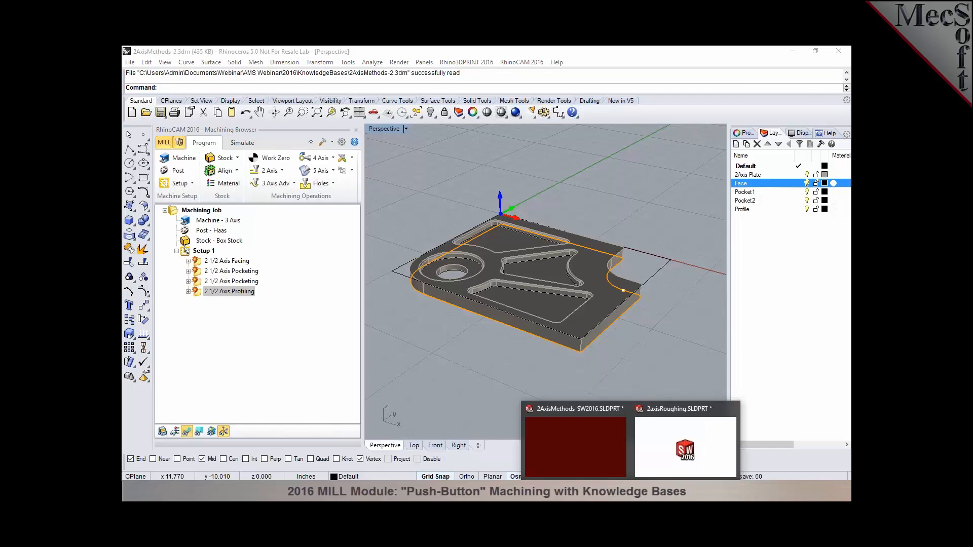
left_click(647, 417)
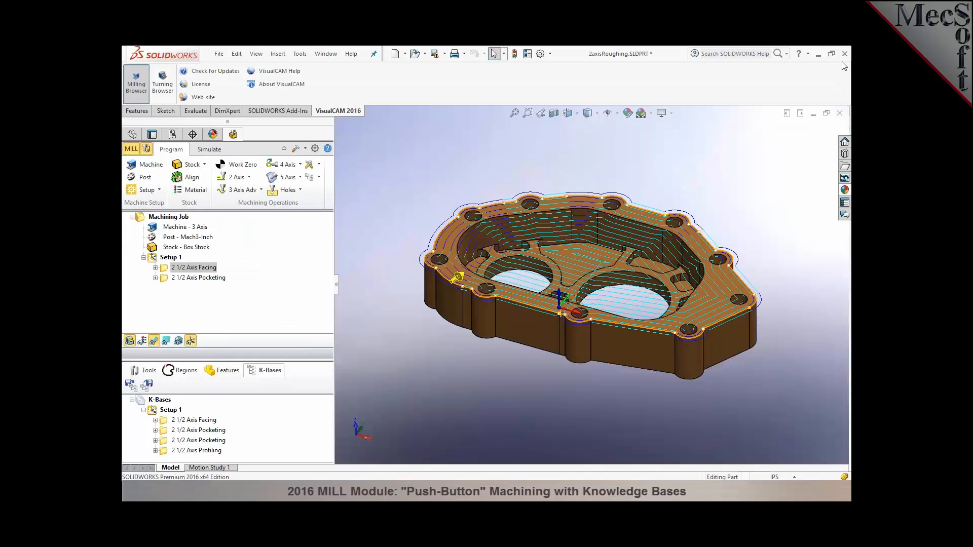
left_click(840, 113)
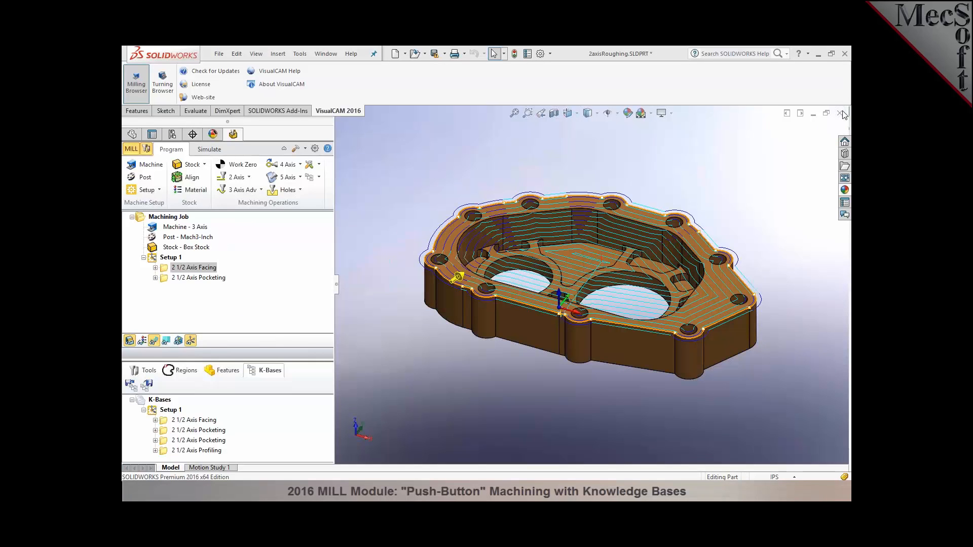
left_click(519, 278)
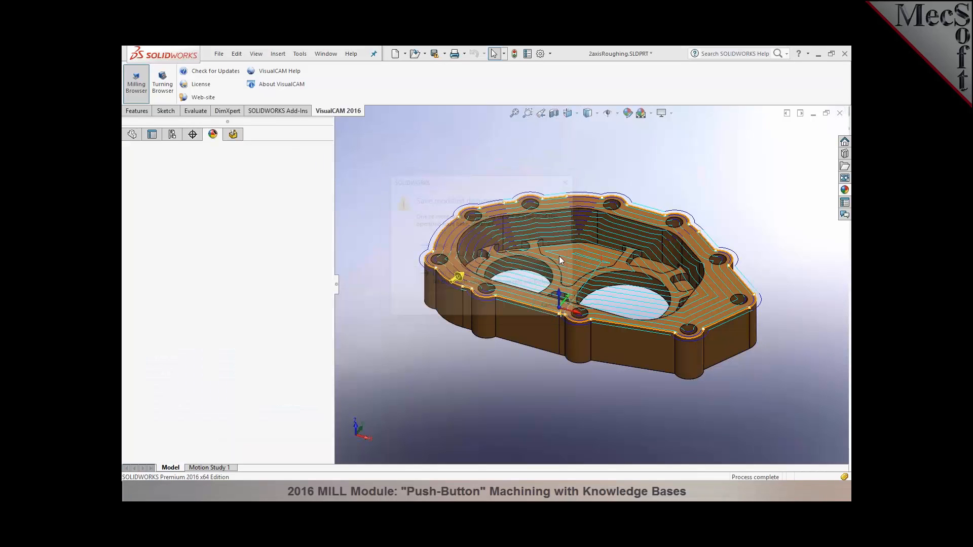
left_click(532, 285)
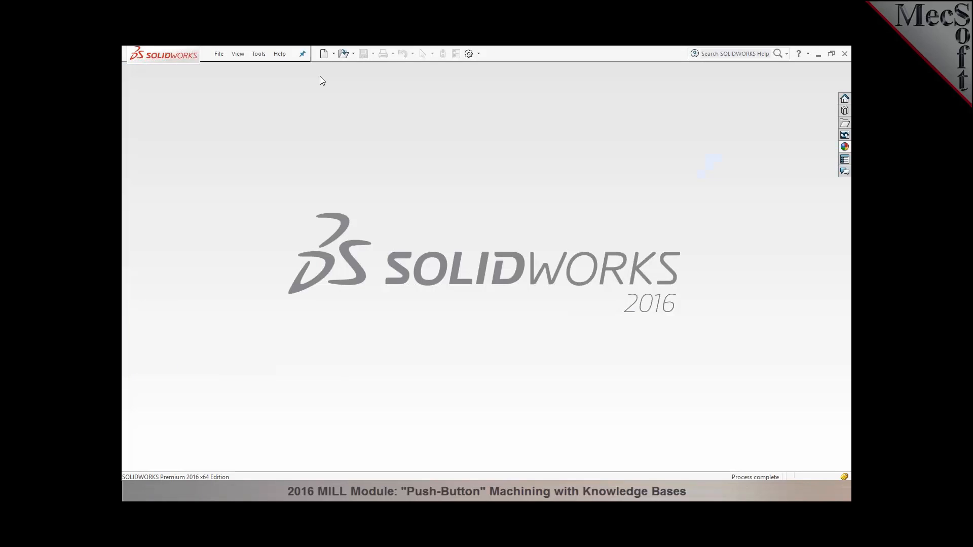
Open the part KB_Automation-SW2016.SLDPRT and enlarge the machining job area so that all its operations fit
left_click(341, 53)
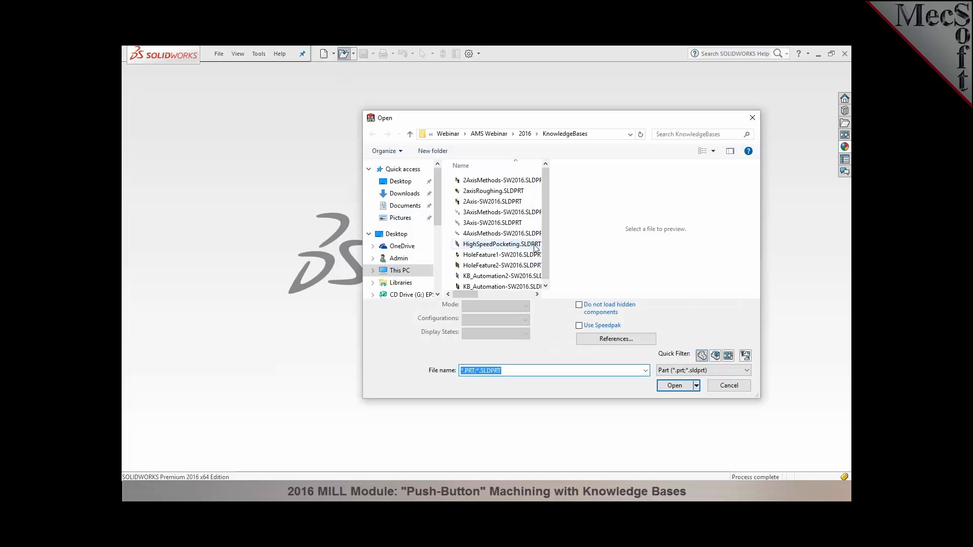
left_click(527, 277)
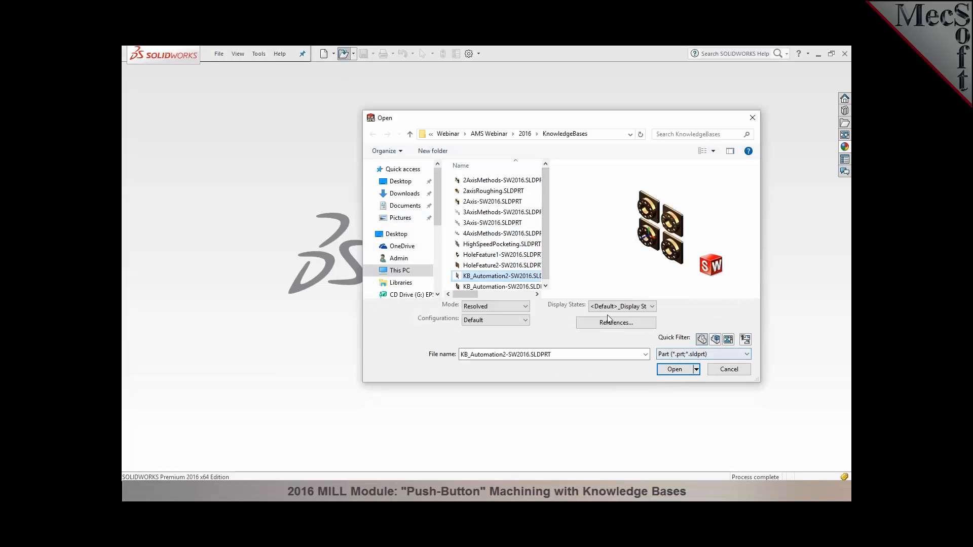
left_click(527, 287)
left_click(675, 369)
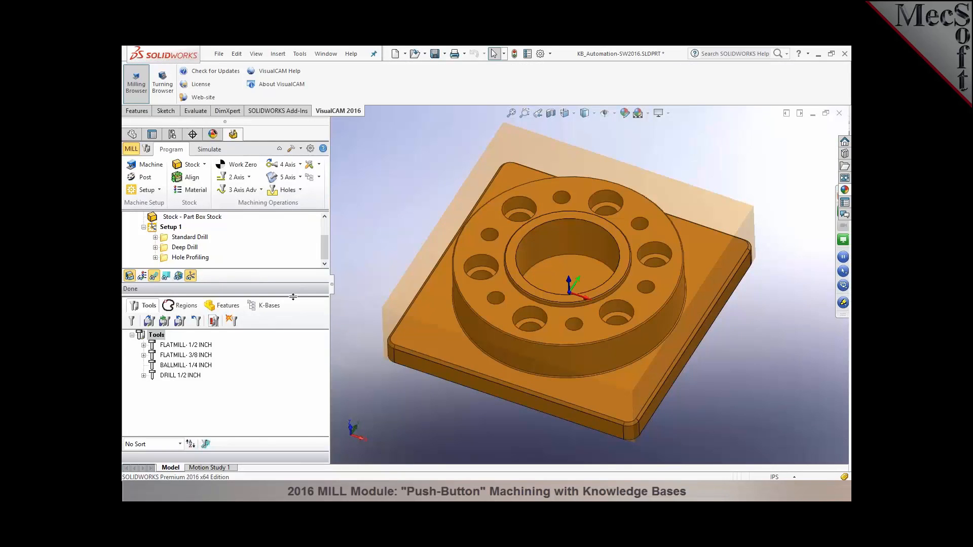
left_click_drag(293, 296, 293, 371)
middle_click_drag(421, 424, 447, 409)
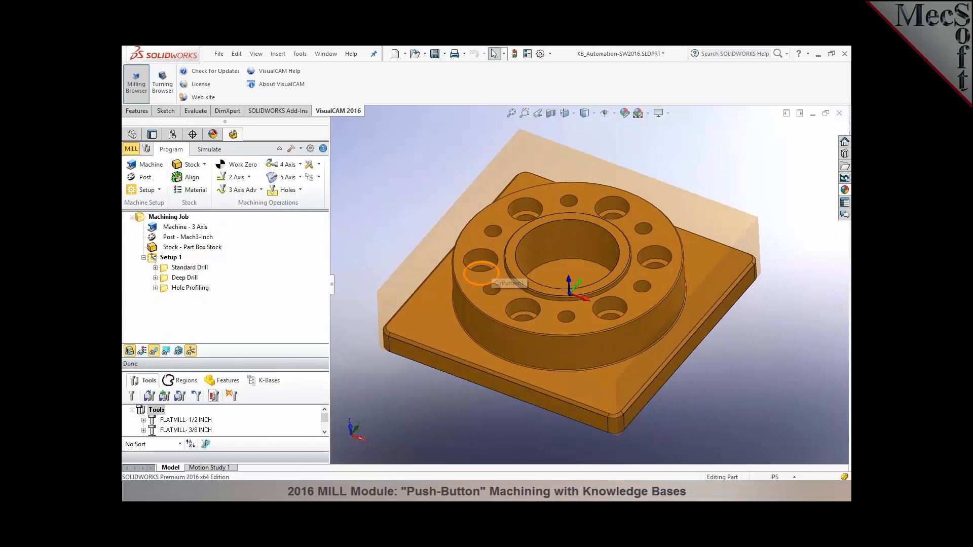
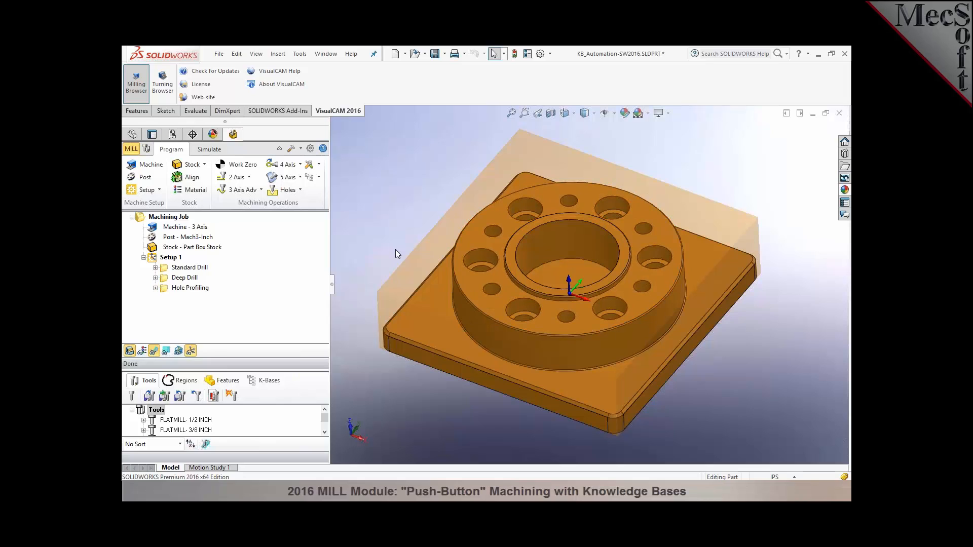
Show Sketch7, Sketch8 and Sketch9, which hold the hole outlines of the part
left_click(132, 134)
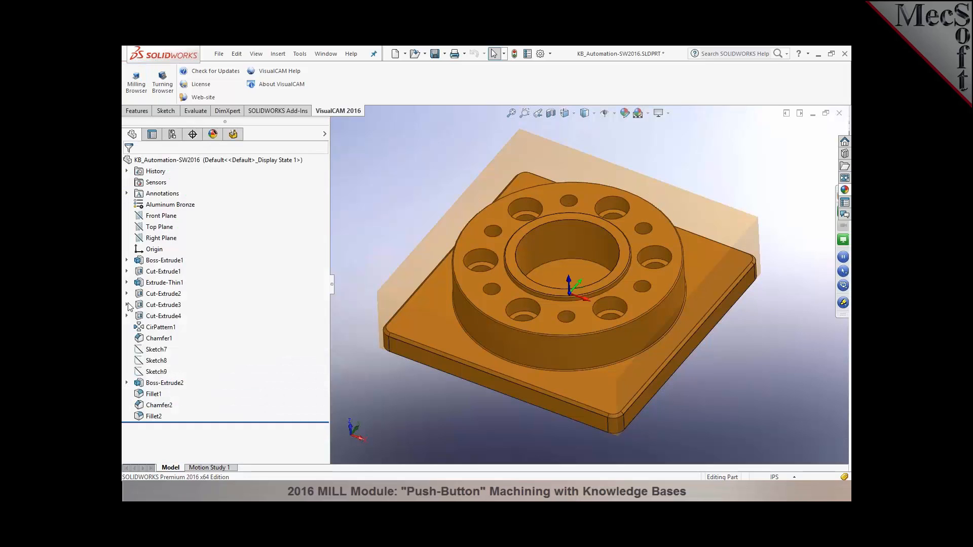
left_click(152, 349)
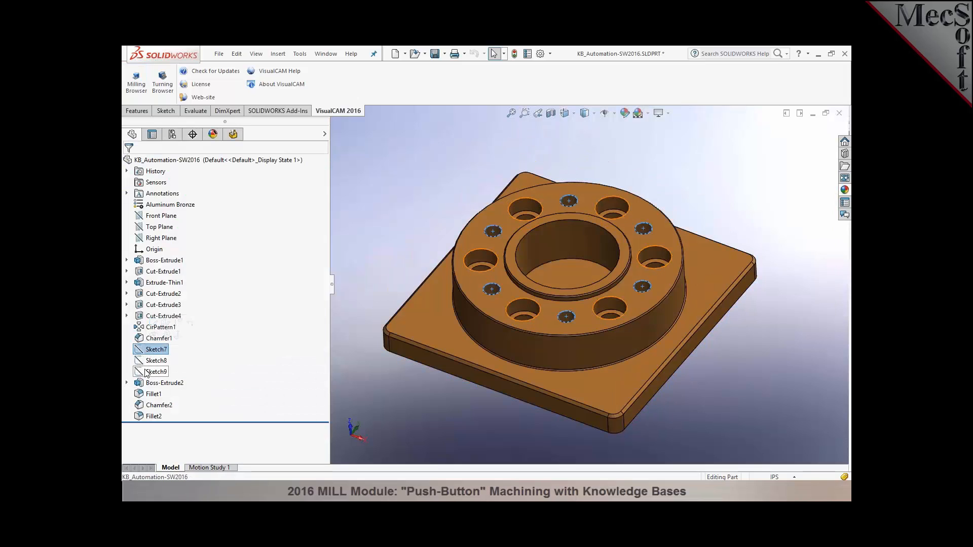
left_click(146, 374, "shift")
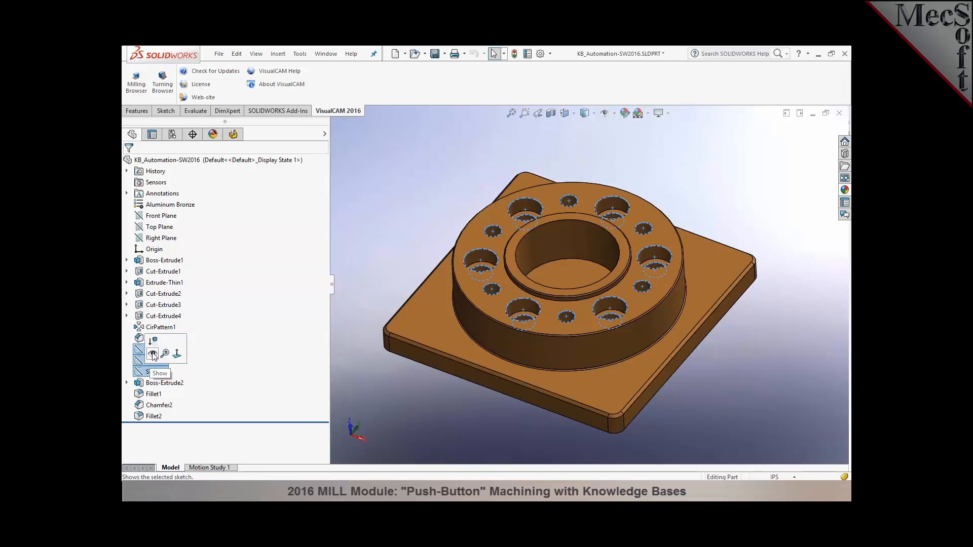
left_click(153, 355)
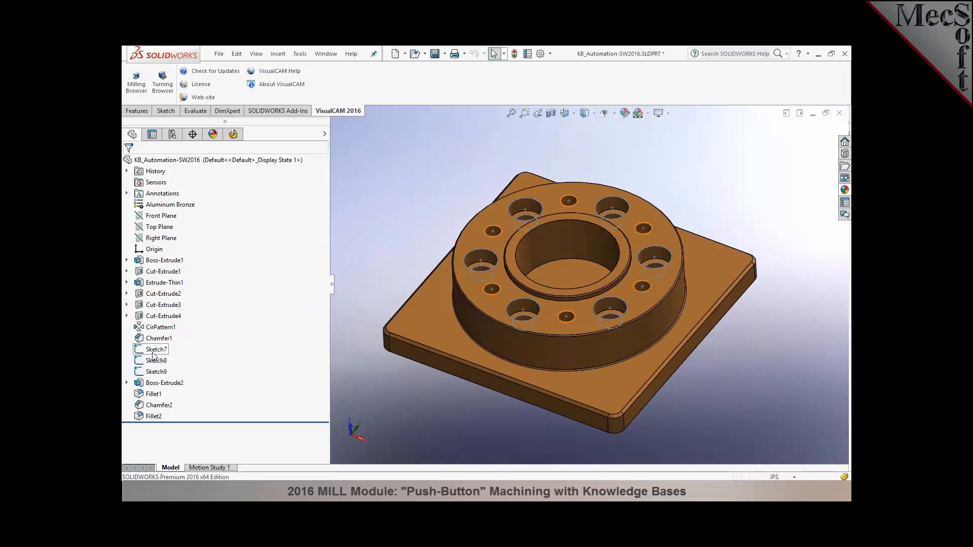
key("Escape")
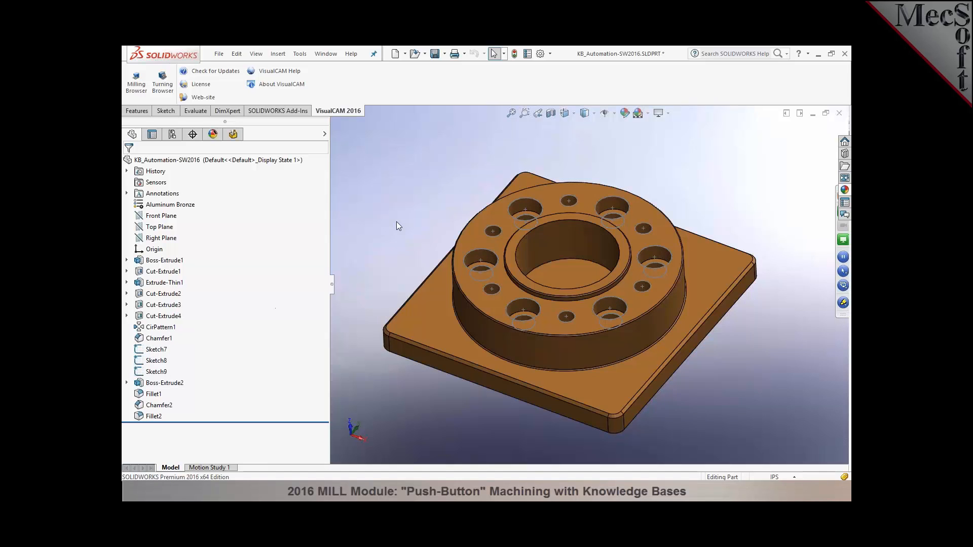
mouse_move(397, 221)
middle_mouse_down()
mouse_move(395, 210)
mouse_move(391, 221)
middle_mouse_up()
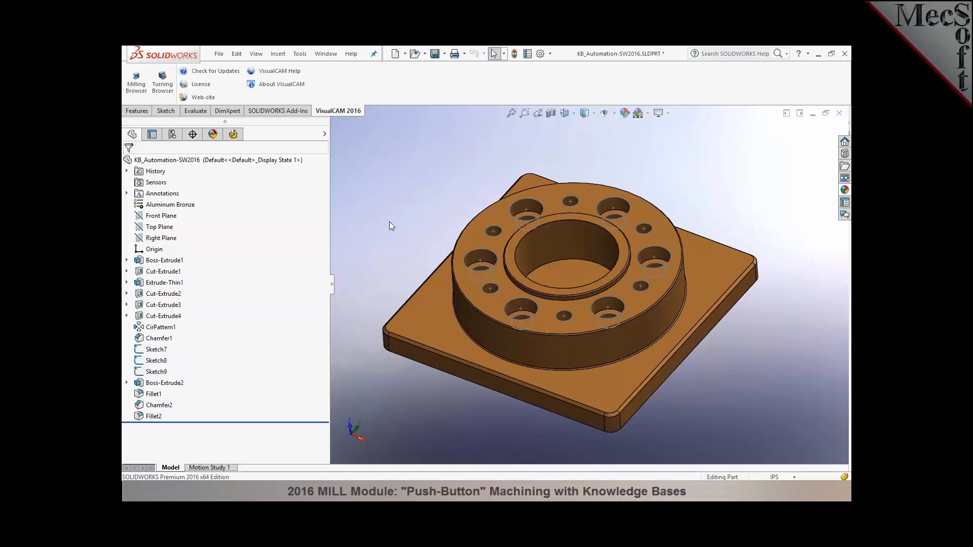
mouse_move(408, 229)
middle_mouse_down()
mouse_move(417, 220)
mouse_move(415, 234)
mouse_move(405, 224)
middle_mouse_up()
Return to the milling browser, enlarge its lower area and display the knowledge base list
left_click(233, 135)
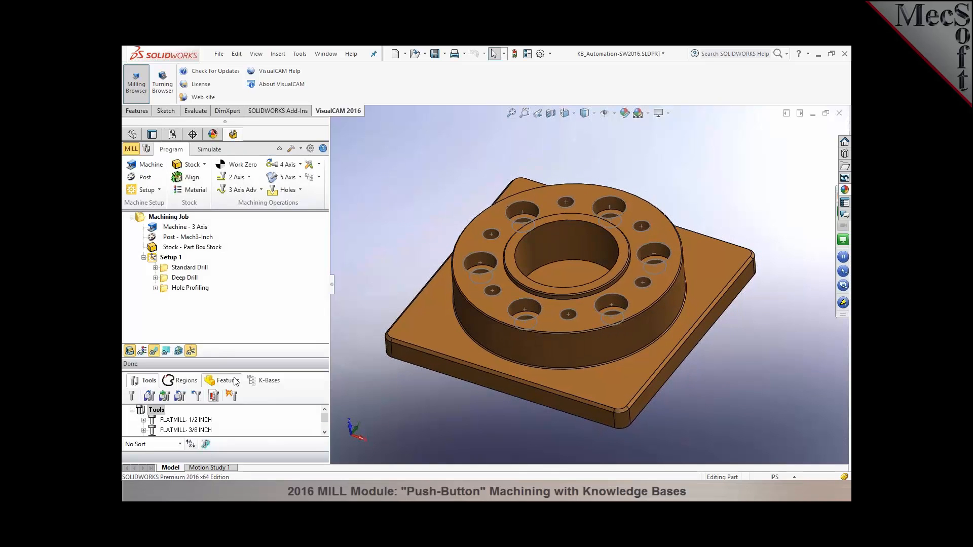
left_click_drag(235, 366, 246, 267)
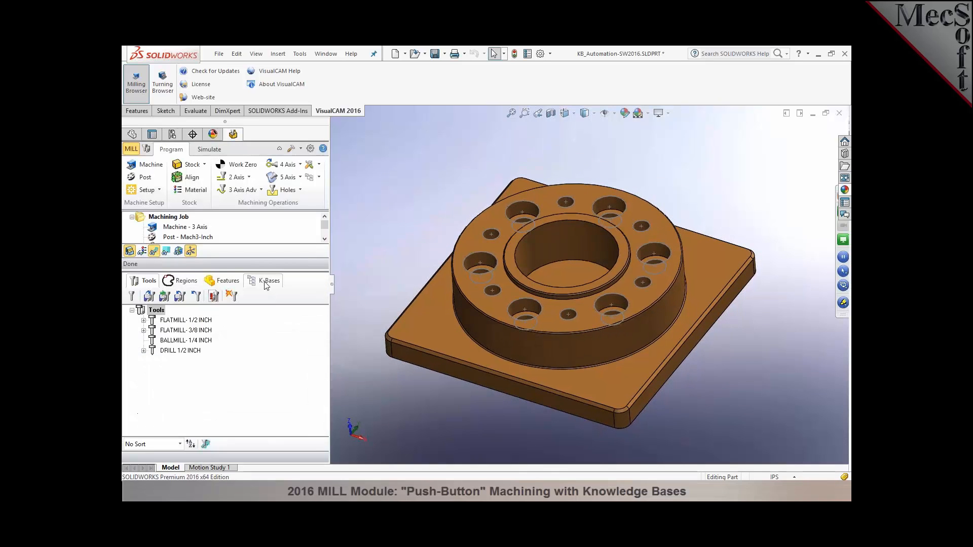
left_click(265, 281)
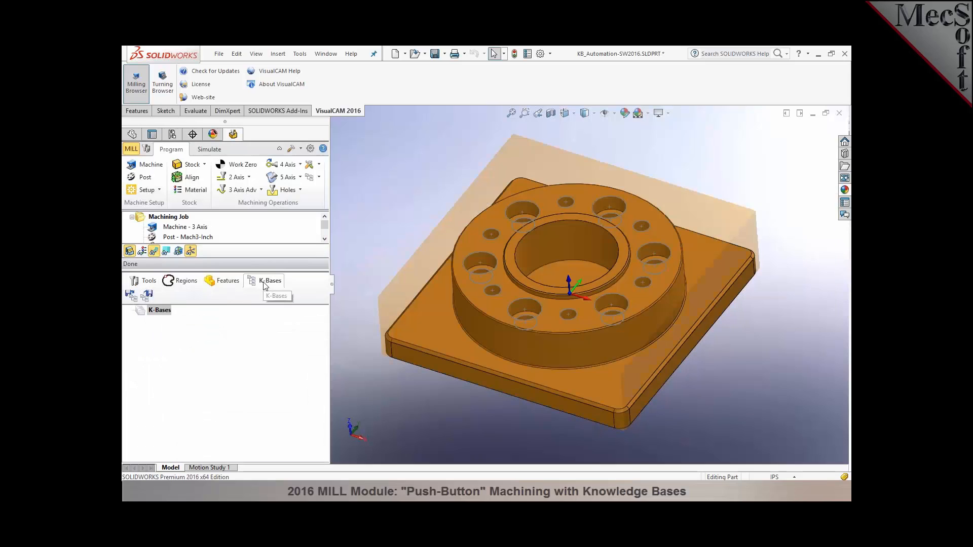
left_click(130, 298)
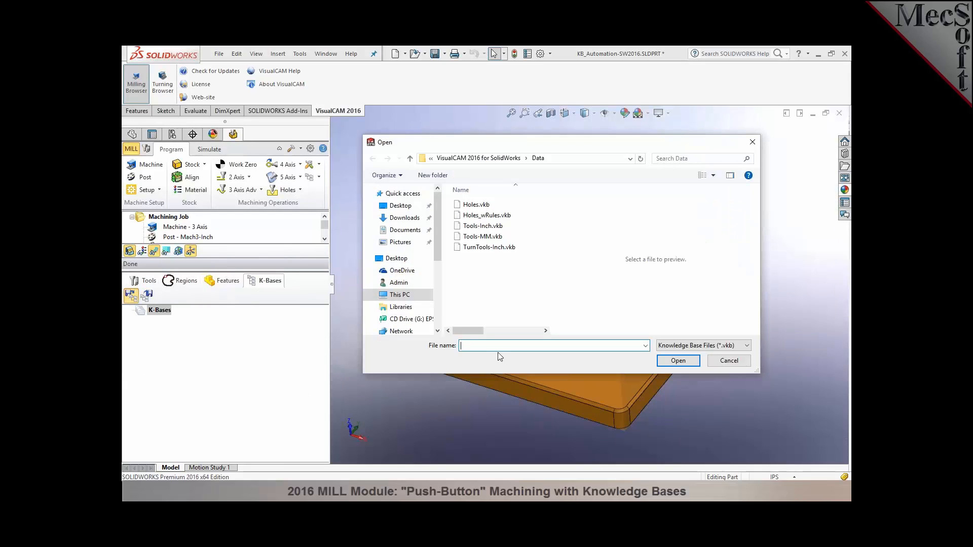
type("\\Admin\\Documents\\Webinar\\AMS Webinar\\2016\\KnowledgeBases")
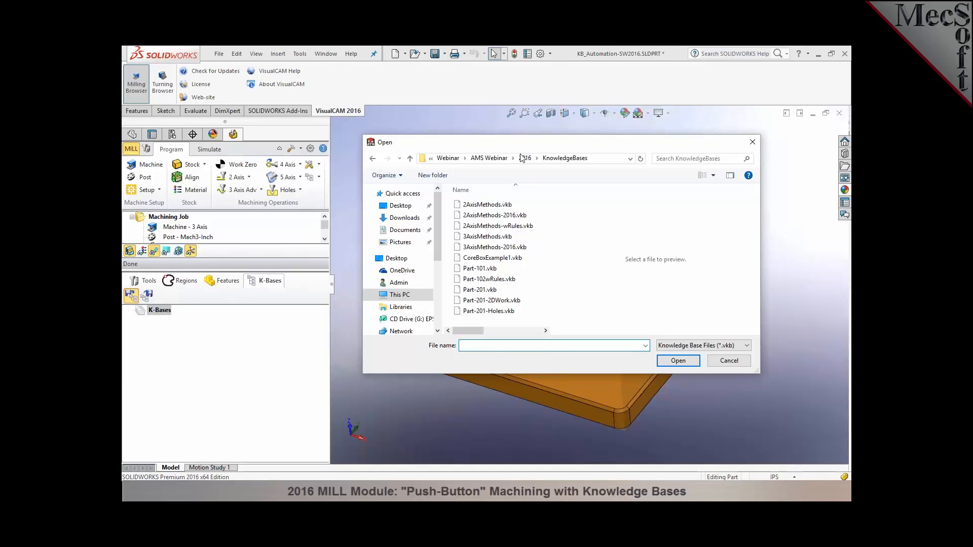
left_click_drag(516, 135, 662, 131)
left_click(791, 345)
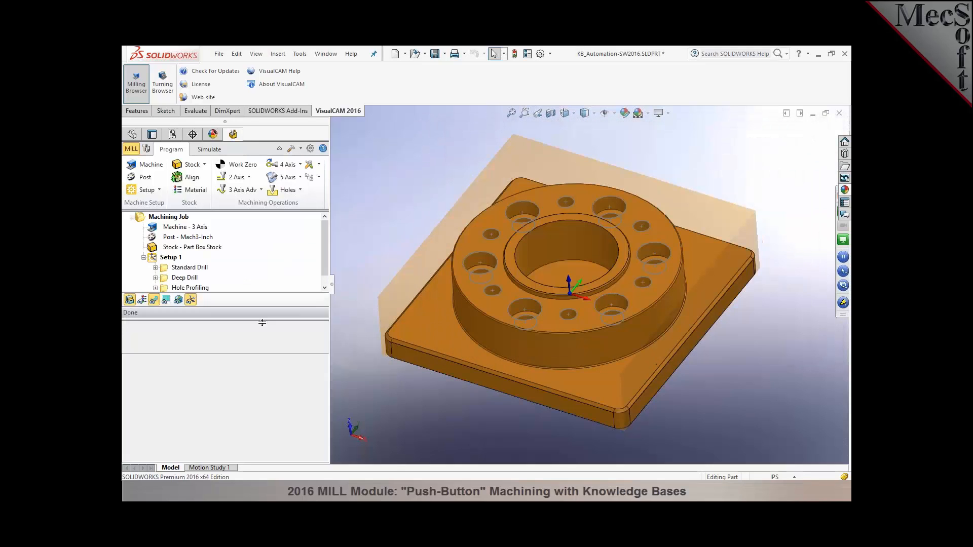
Save the machining operations as knowledge base KB_Automation-SW2016.vkb in the KnowledgeBases folder
left_click(318, 177)
left_click(355, 197)
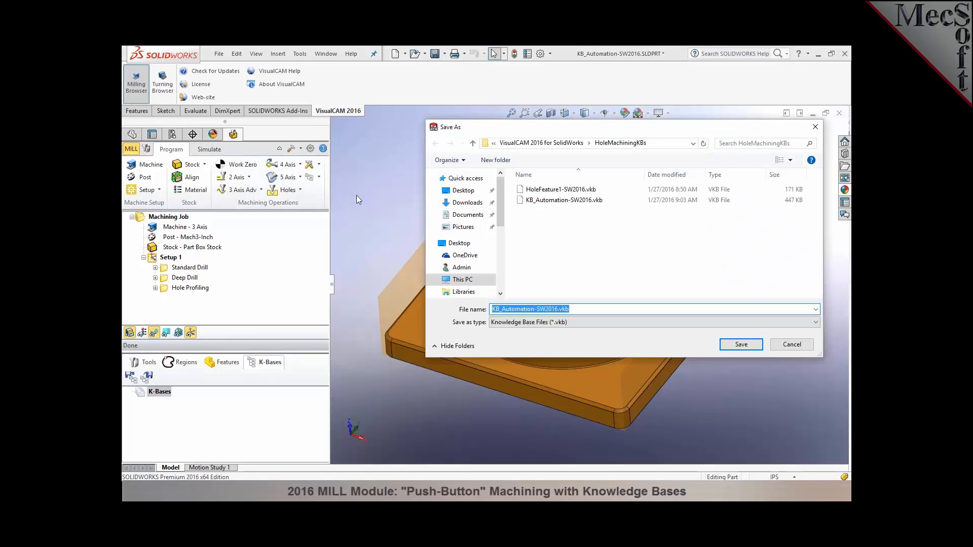
type("C:\\Users\\Admin\\Documents\\Webinar\\AMS Webinar\\2016\\KnowledgeBases")
key("Return")
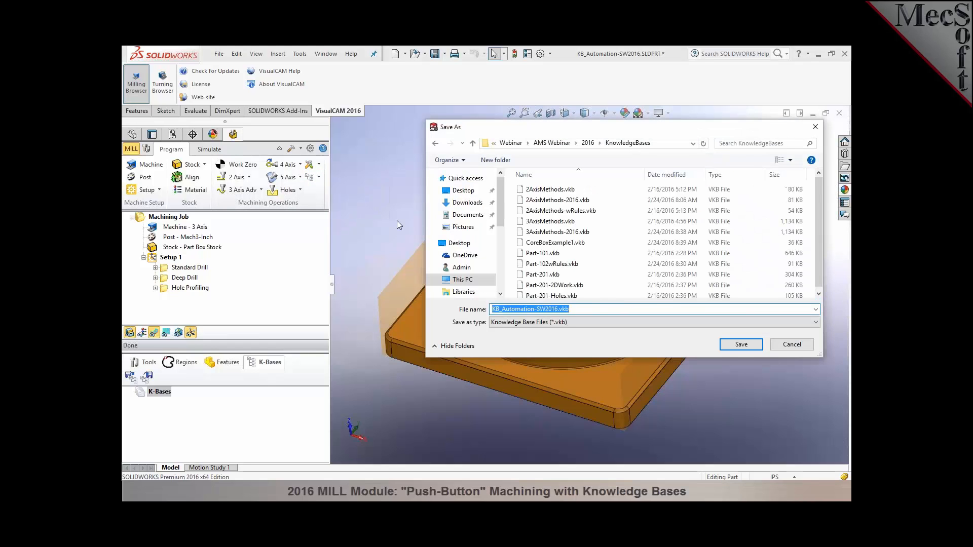
left_click(741, 344)
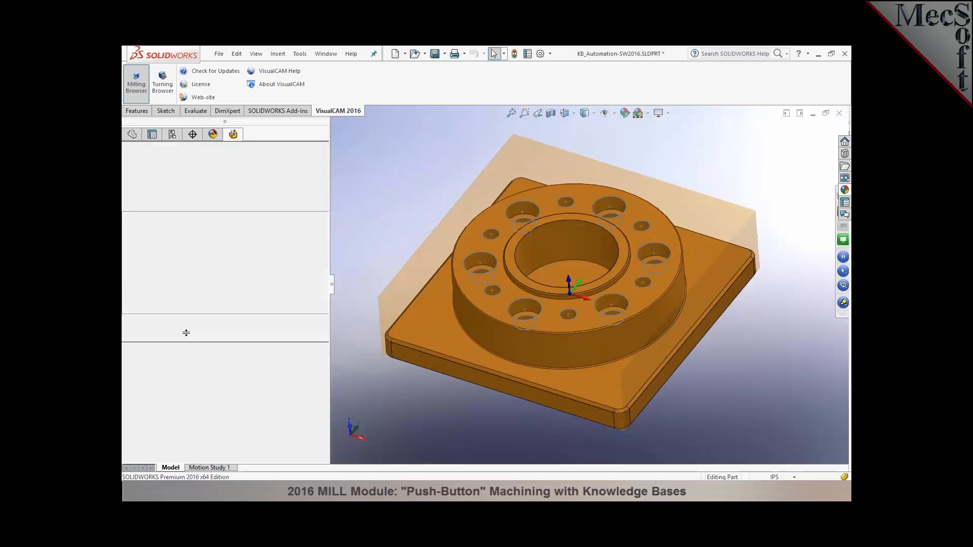
Load KB_Automation-SW2016.vkb from the KnowledgeBases folder and decline setting selection rules during loading
left_click(131, 309)
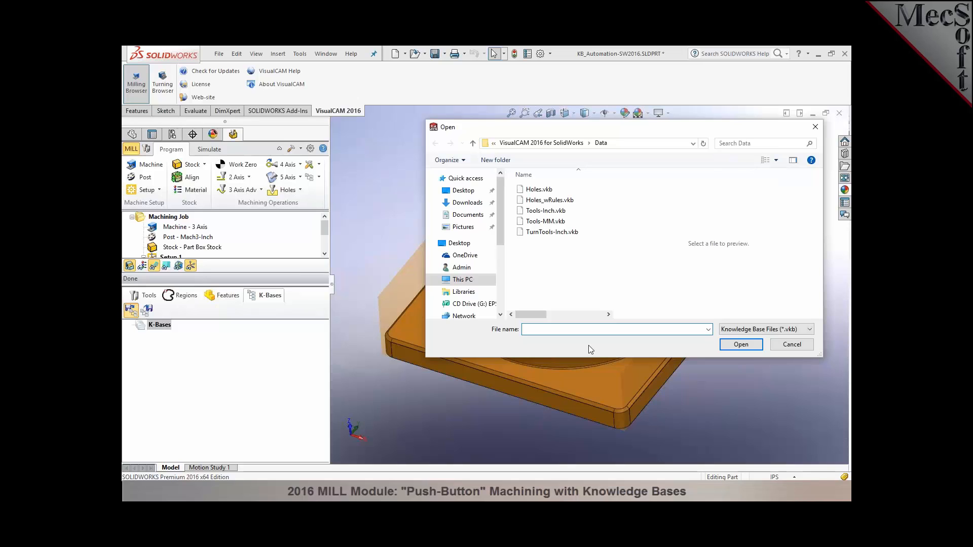
key("ctrl+v")
key("Return")
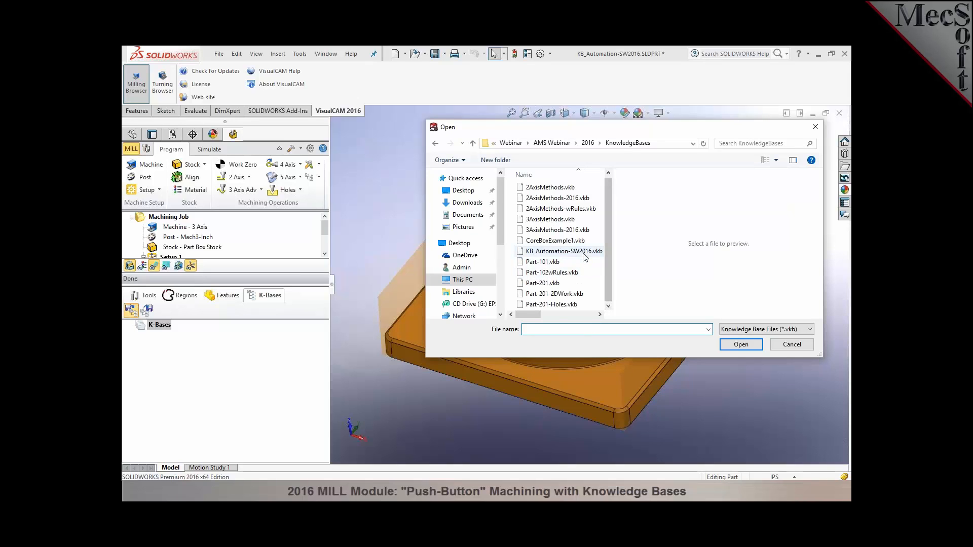
left_click(558, 251)
left_click(740, 346)
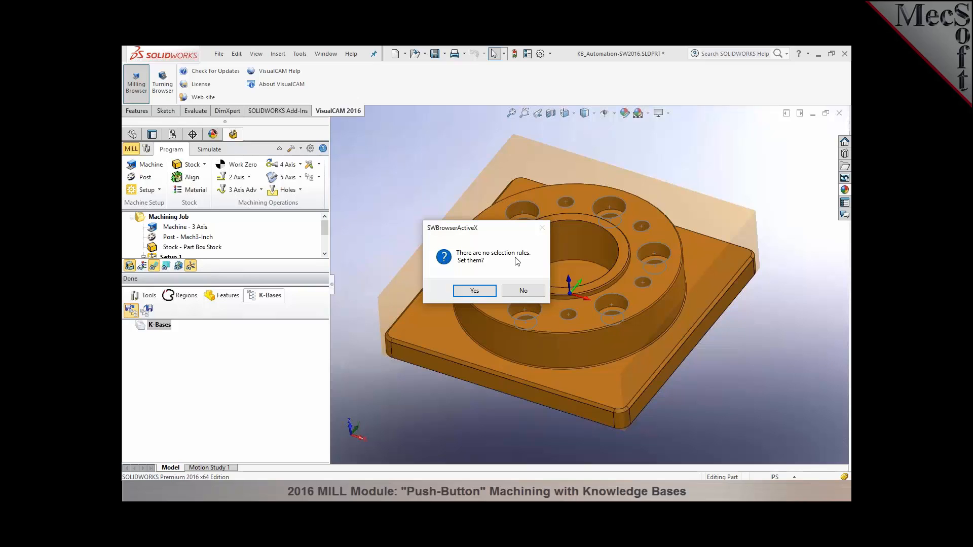
left_click(522, 291)
Set the Standard Drill selection rules to arcs and circles, filtered by a diameter range with a limit of 0.8
left_click(165, 347)
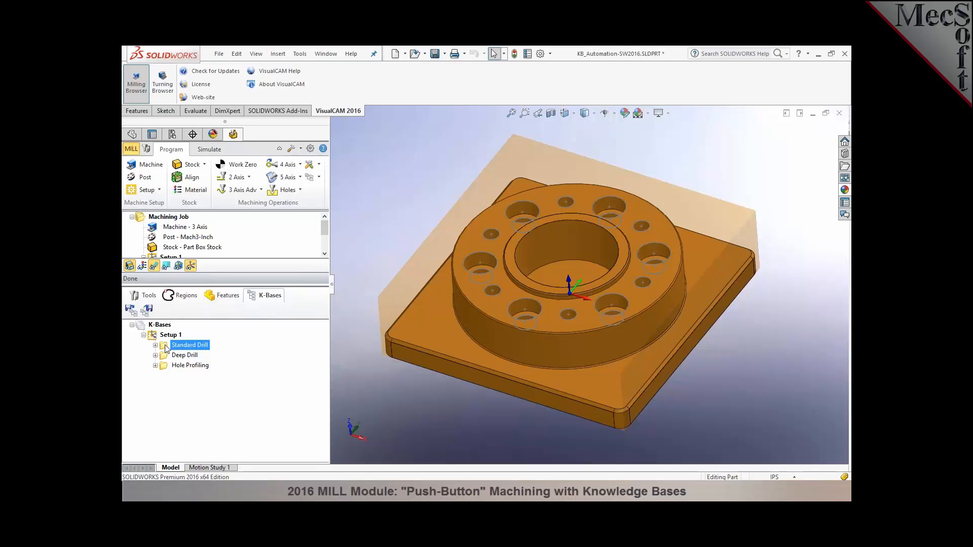
left_click(156, 345)
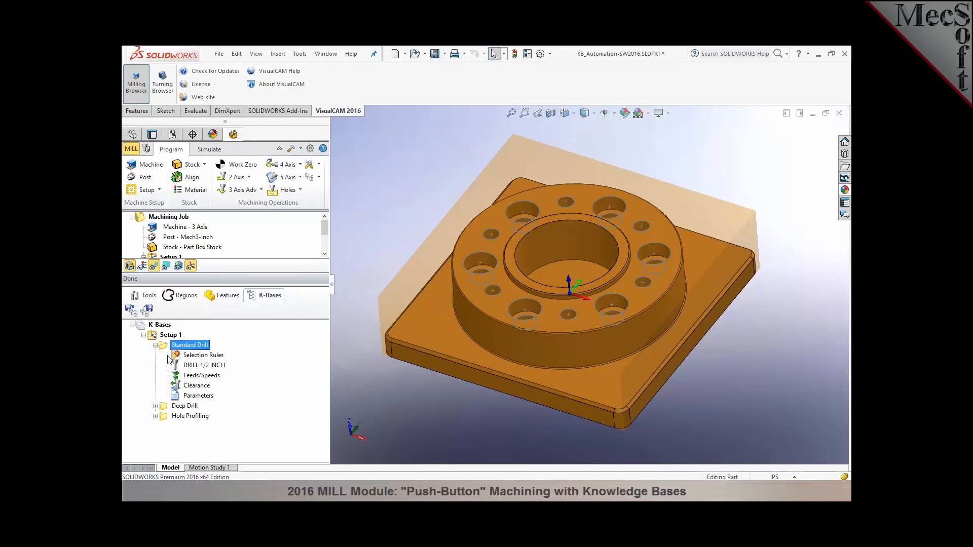
double_click(177, 358)
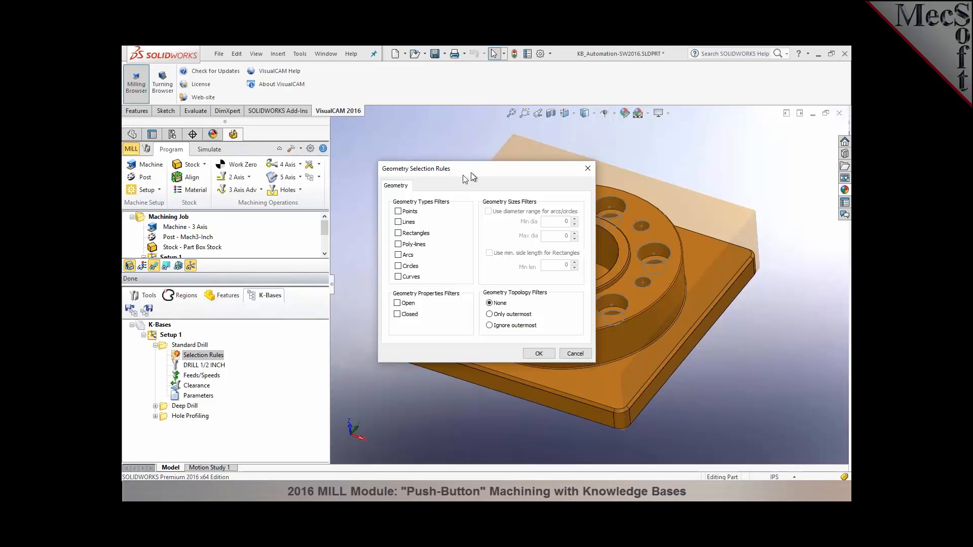
left_click_drag(470, 172, 303, 157)
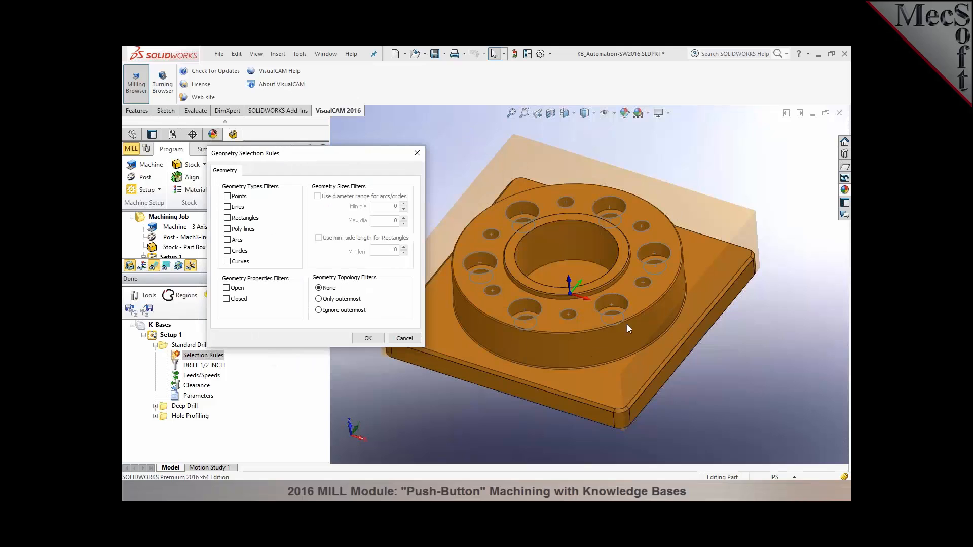
left_click(227, 240)
left_click(326, 199)
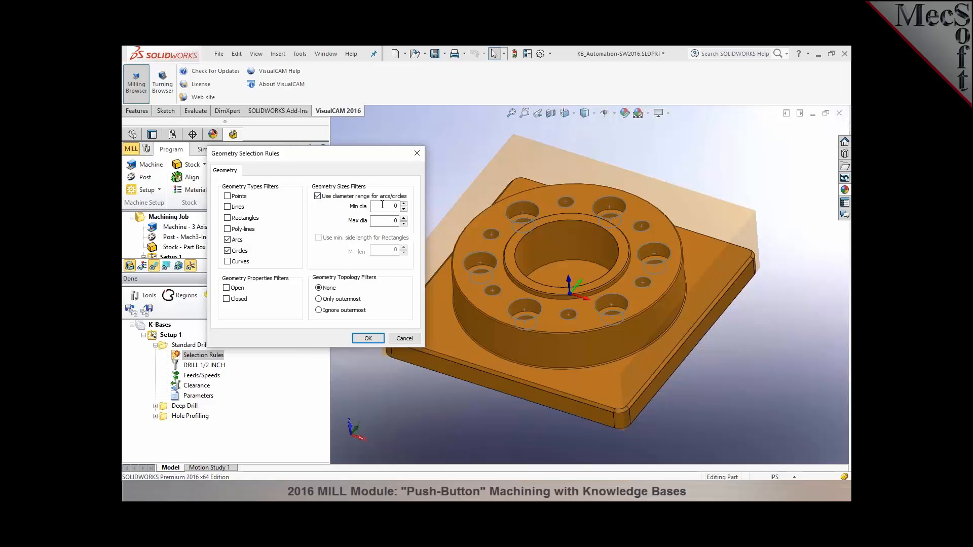
left_click(398, 207)
type(".8")
left_click(368, 338)
Set the Deep Drill selection rules to arcs and circles, filtered by a diameter range with a maximum of 0.4
left_click(155, 406)
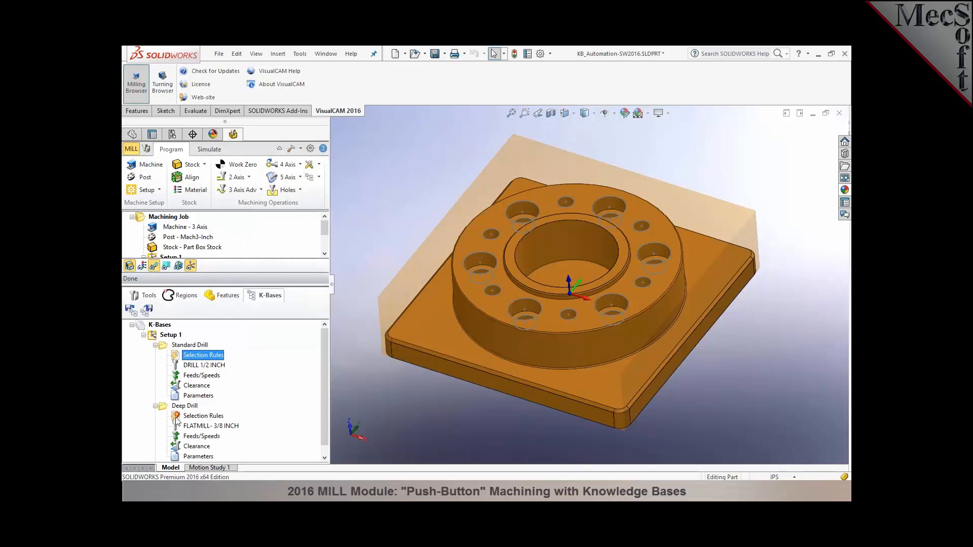
double_click(178, 417)
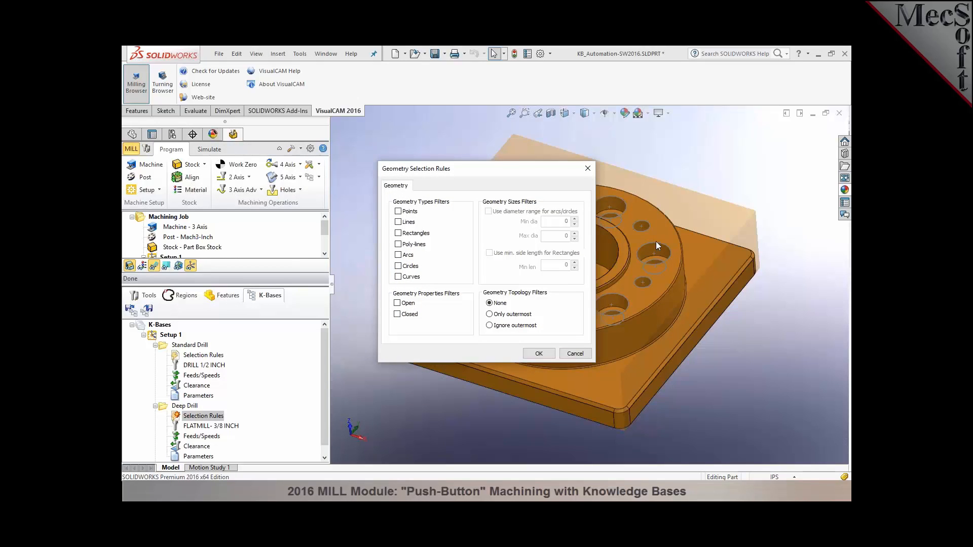
left_click(399, 255)
left_click(399, 266)
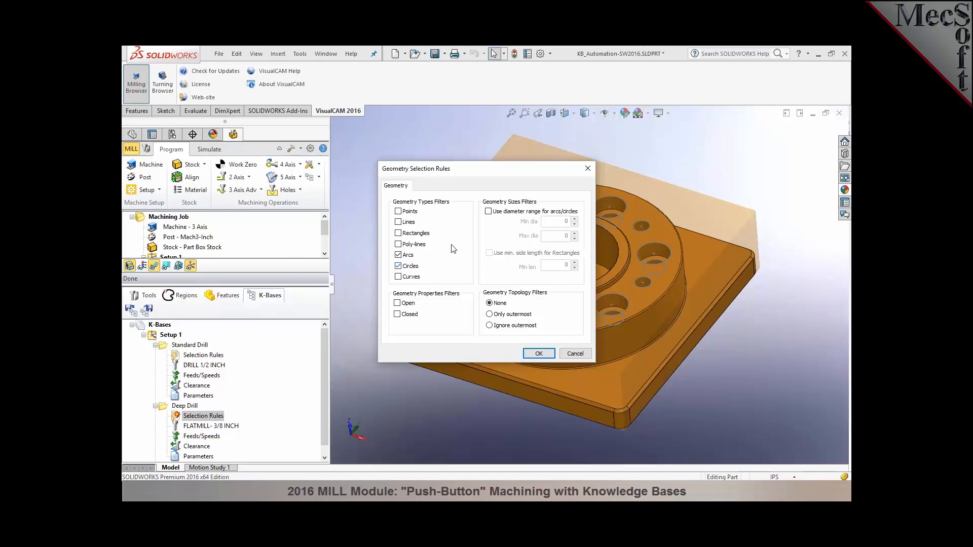
left_click(488, 211)
left_click(557, 221)
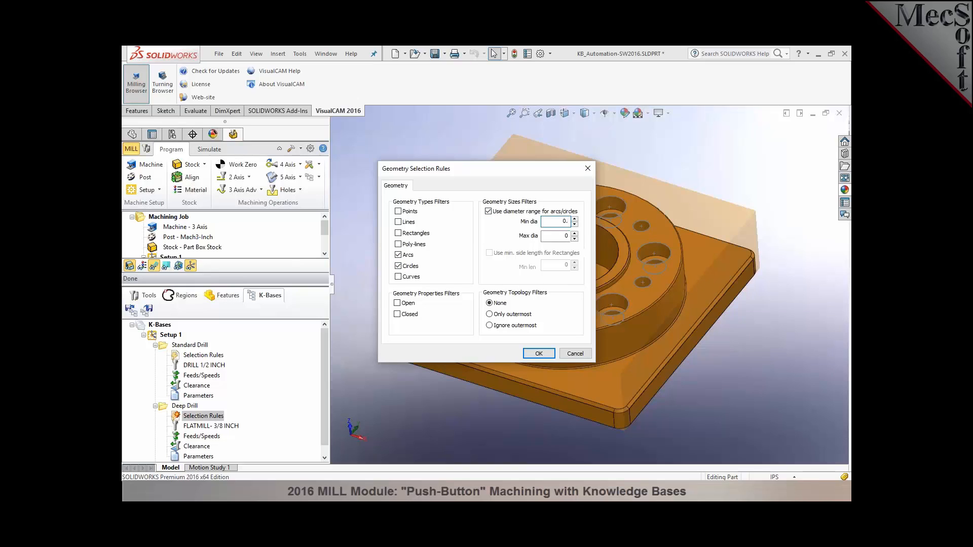
left_click(568, 236)
type(".4")
left_click(544, 353)
Set the Hole Profiling selection rules to arcs and circles with diameters from 0.7 to 0.8
left_click(155, 345)
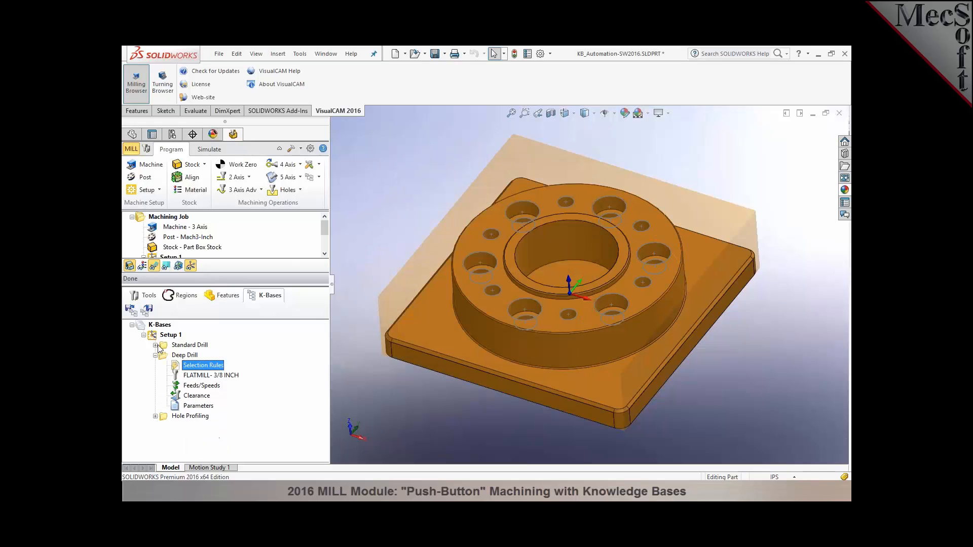
left_click(156, 355)
left_click(155, 365)
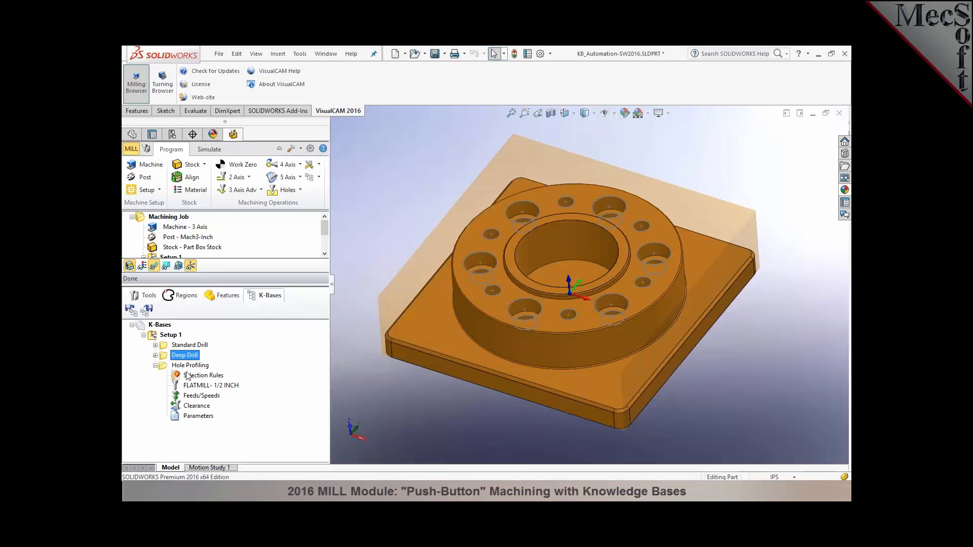
double_click(178, 376)
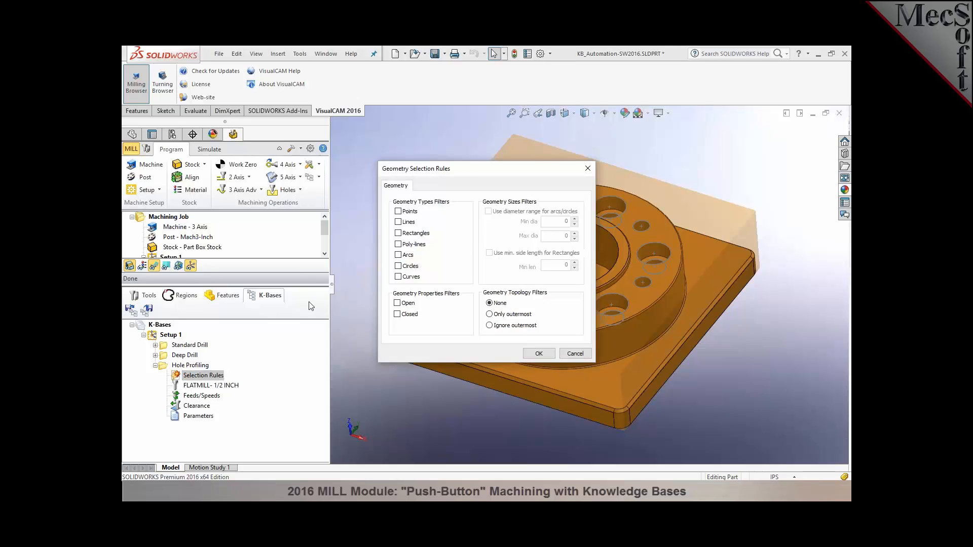
left_click(398, 255)
left_click(398, 266)
left_click(488, 212)
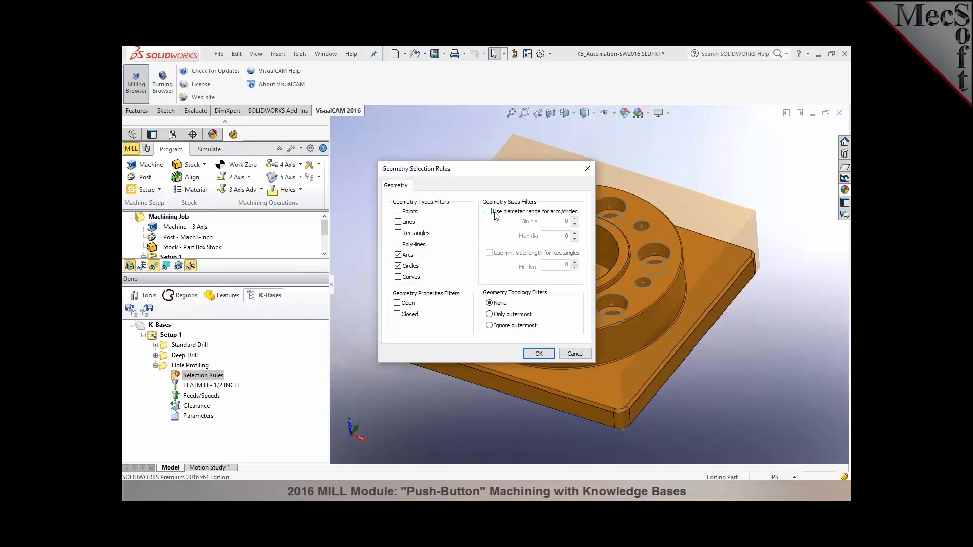
left_click(567, 221)
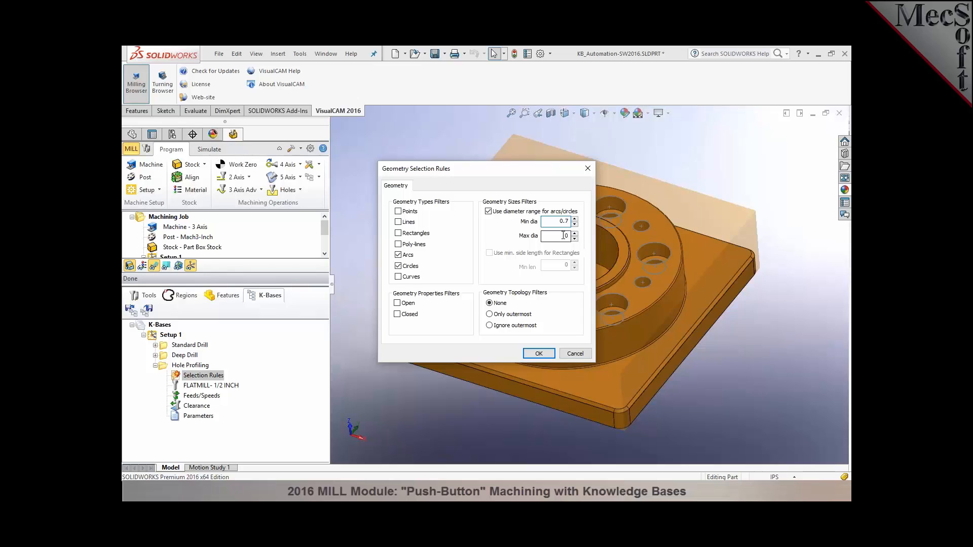
left_click(568, 235)
left_click(538, 353)
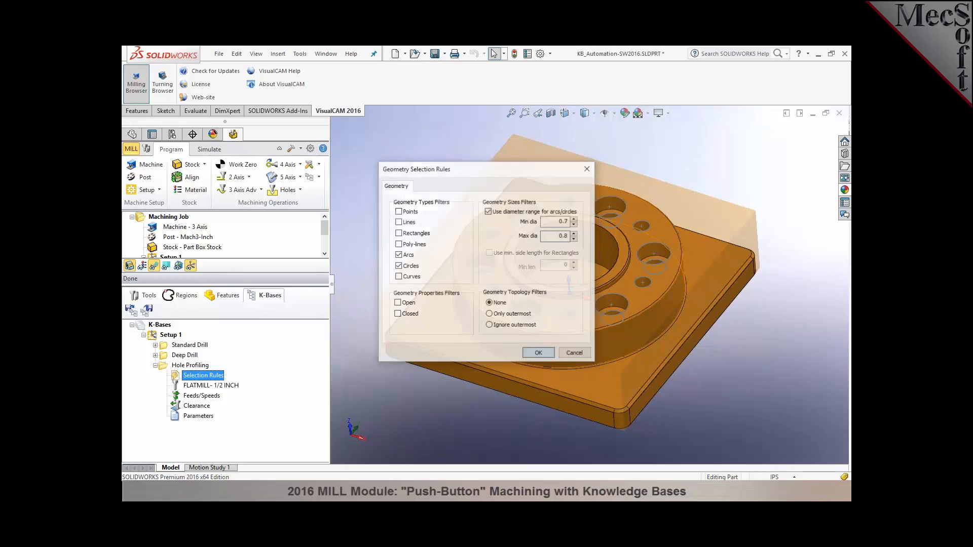
Save the knowledge base with its selection rules as KB_Automation-SW2016-2.vkb in the KnowledgeBases folder
left_click(147, 311)
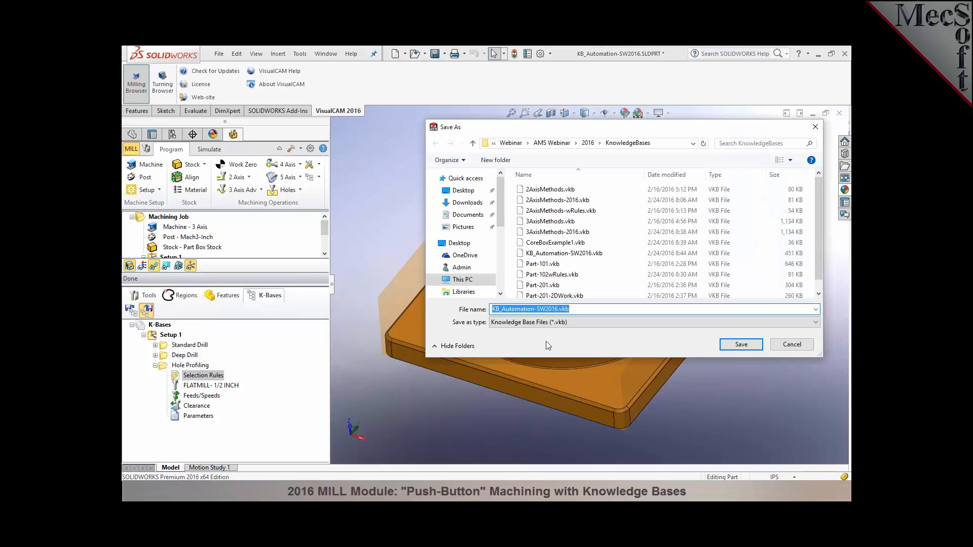
left_click(556, 309)
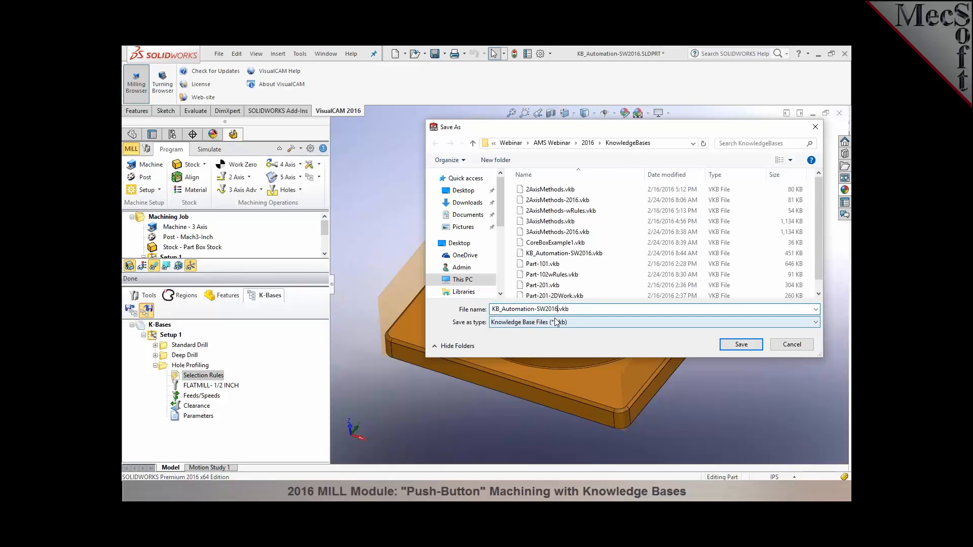
type("-2")
key("Return")
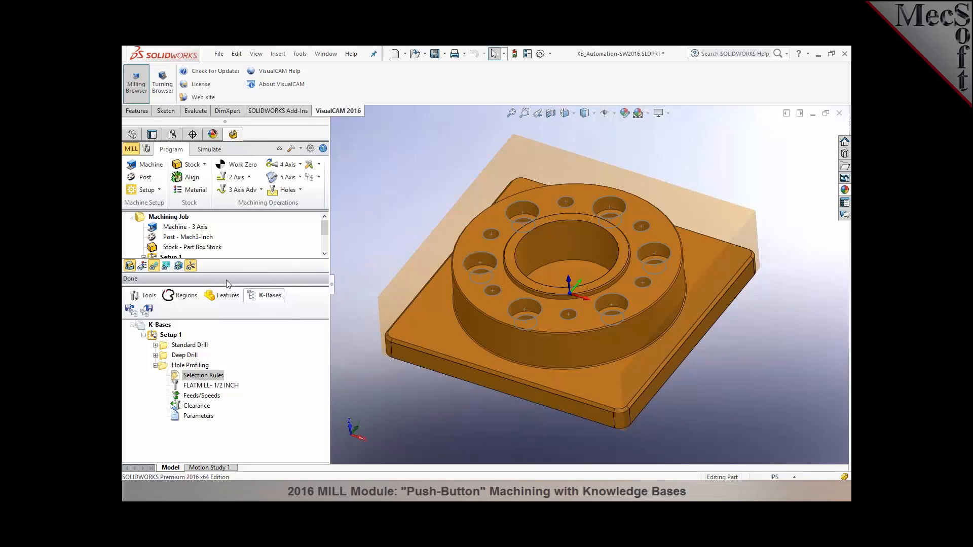
Delete Setup 1 with its three hole operations from the machining job
left_click_drag(228, 286, 227, 351)
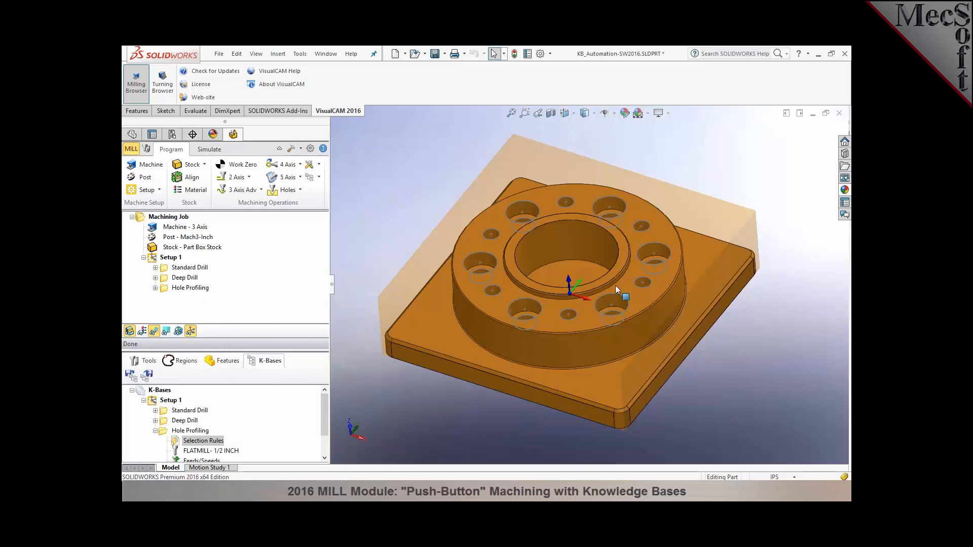
left_click(156, 261)
key("Delete")
Load the KB_Automation-SW2016-2.vkb knowledge base into the emptied machining job
left_click(320, 178)
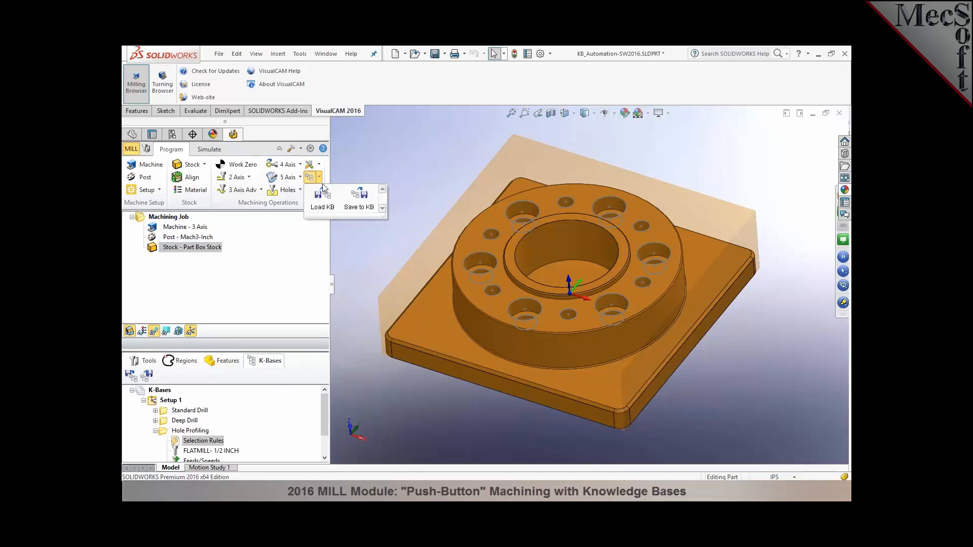
left_click(322, 197)
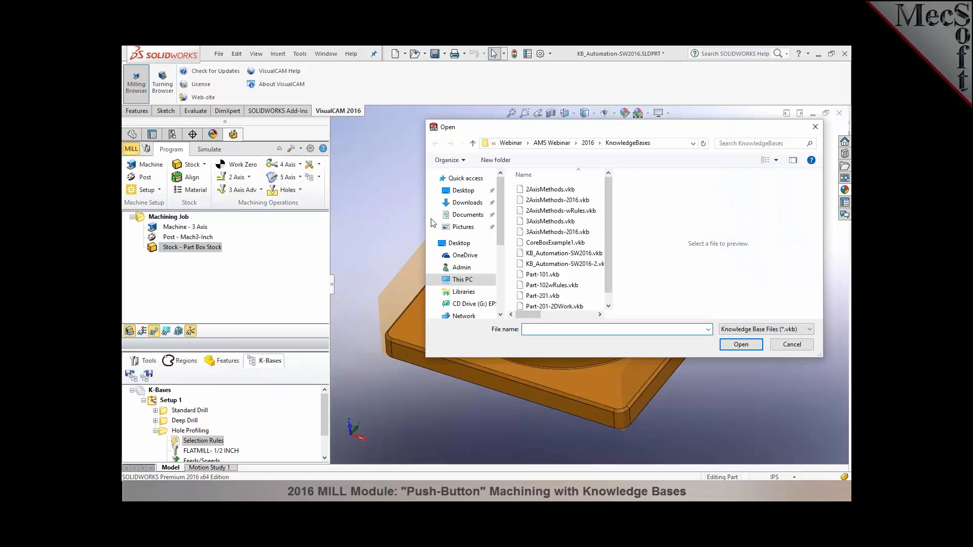
left_click(557, 264)
left_click(744, 345)
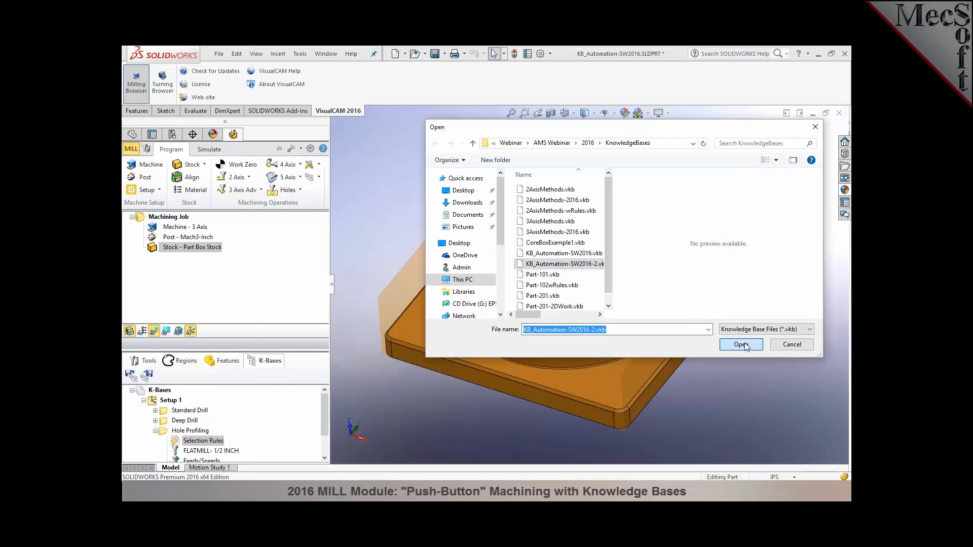
Check which holes the Standard Drill, Deep Drill and Hole Profiling operations have selected on the part
left_click(176, 270)
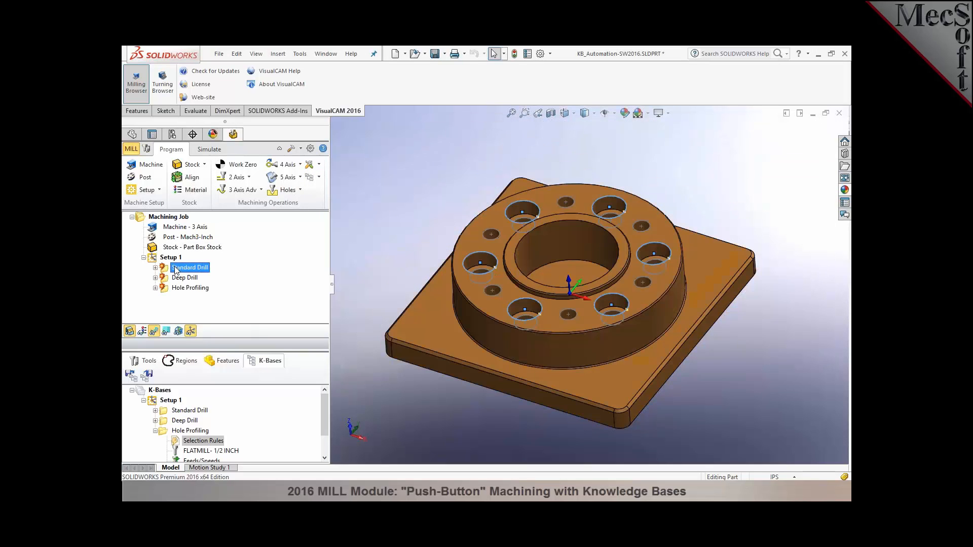
left_click(175, 278)
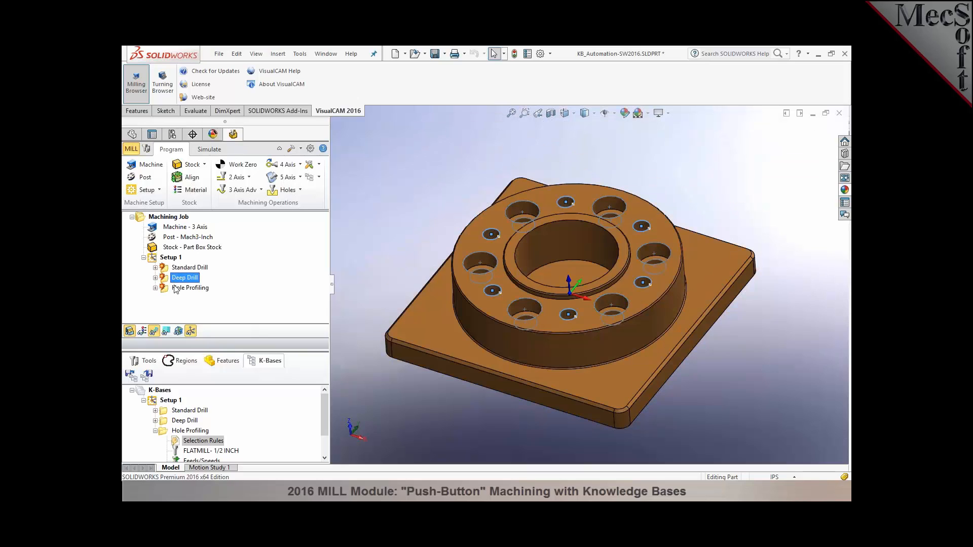
left_click(175, 289)
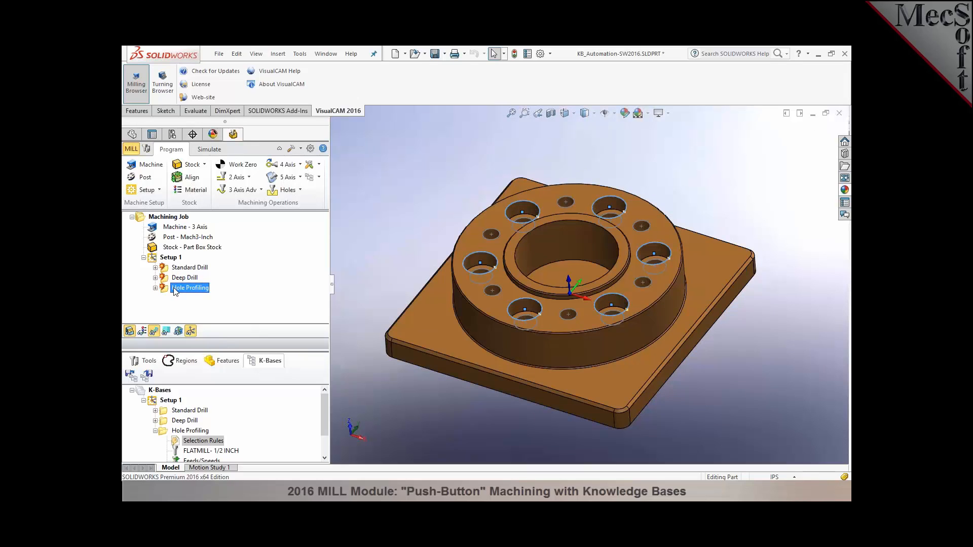
Regenerate all operations in Setup 1 and display the Standard Drill, Deep Drill and Hole Profiling toolpaths in turn
right_click(165, 260)
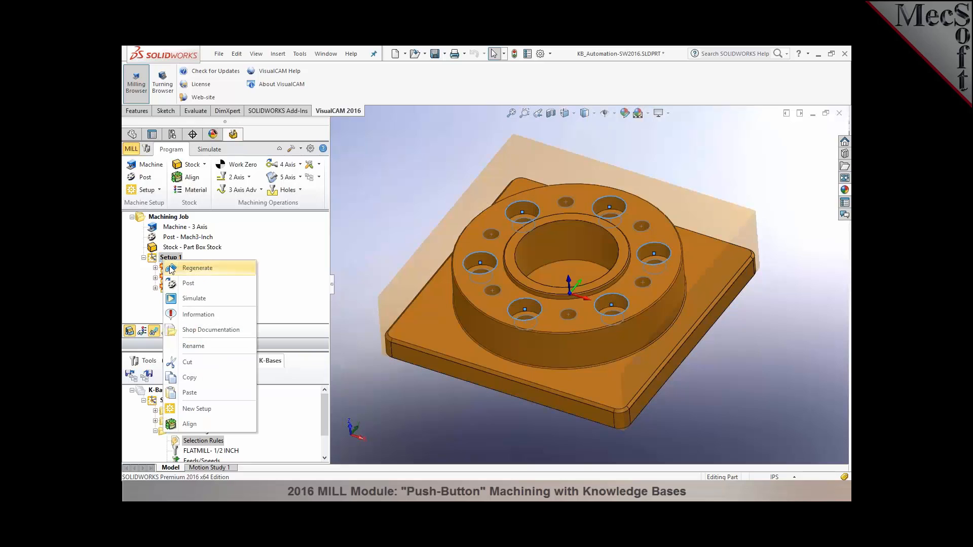
left_click(171, 269)
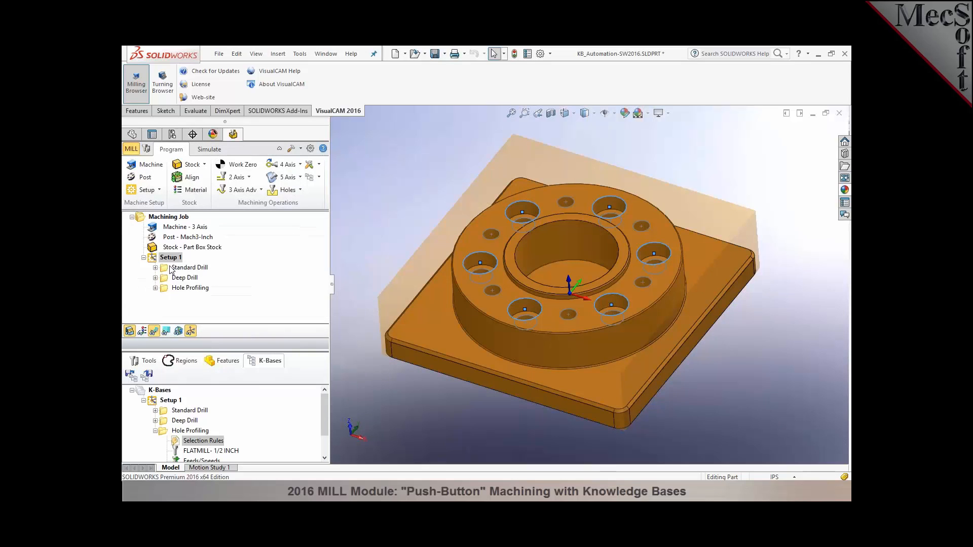
left_click(173, 269)
left_click(181, 280)
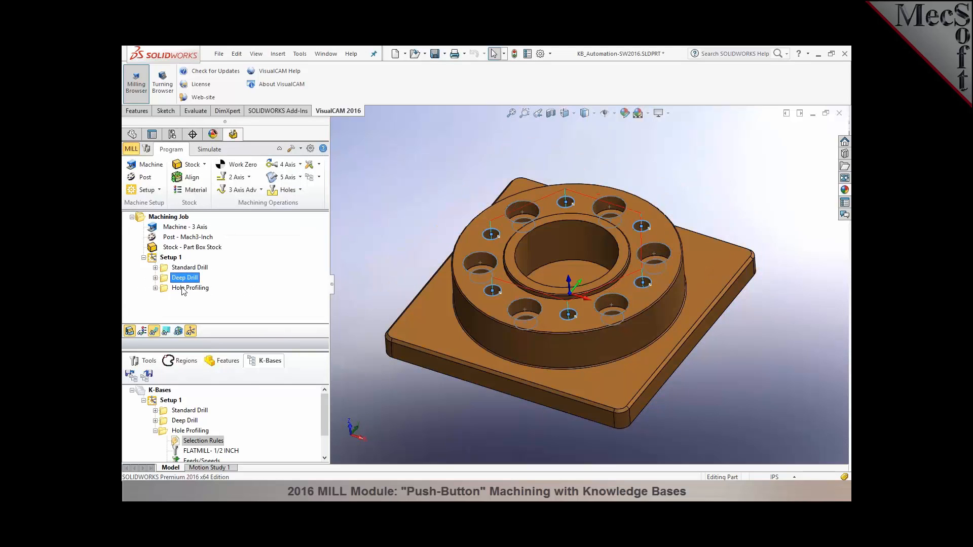
left_click(184, 288)
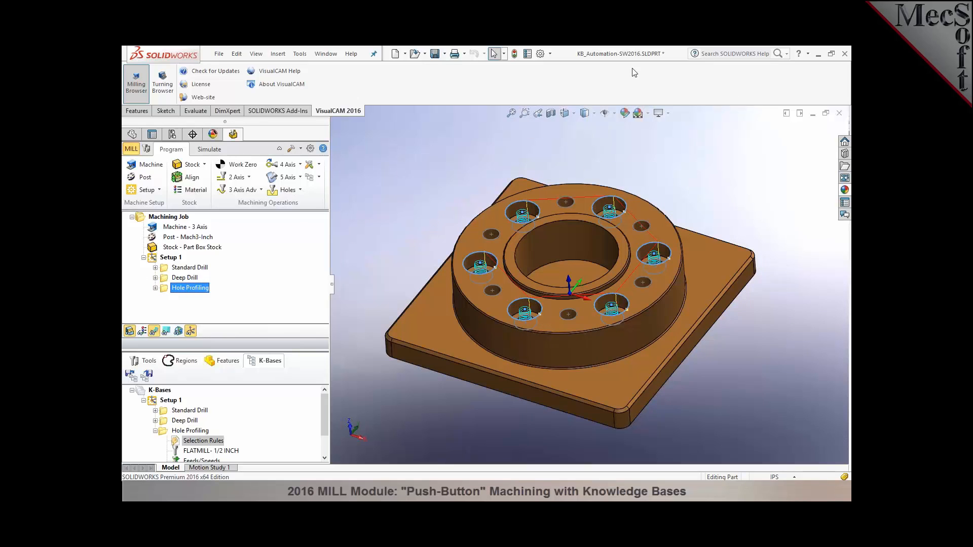
Close the current part without saving it and open KB_Automation2-SW2016.SLDPRT from the KnowledgeBases folder
left_click(838, 113)
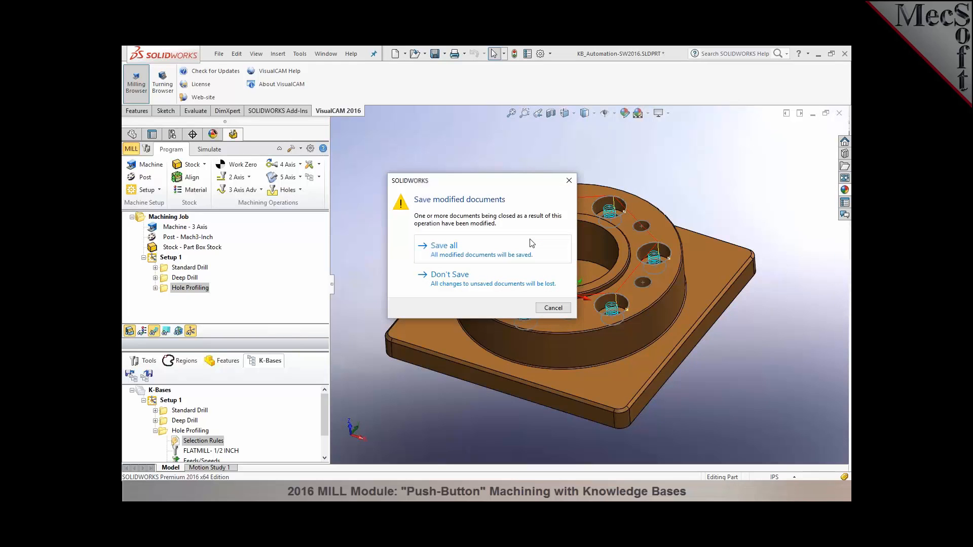
left_click(497, 282)
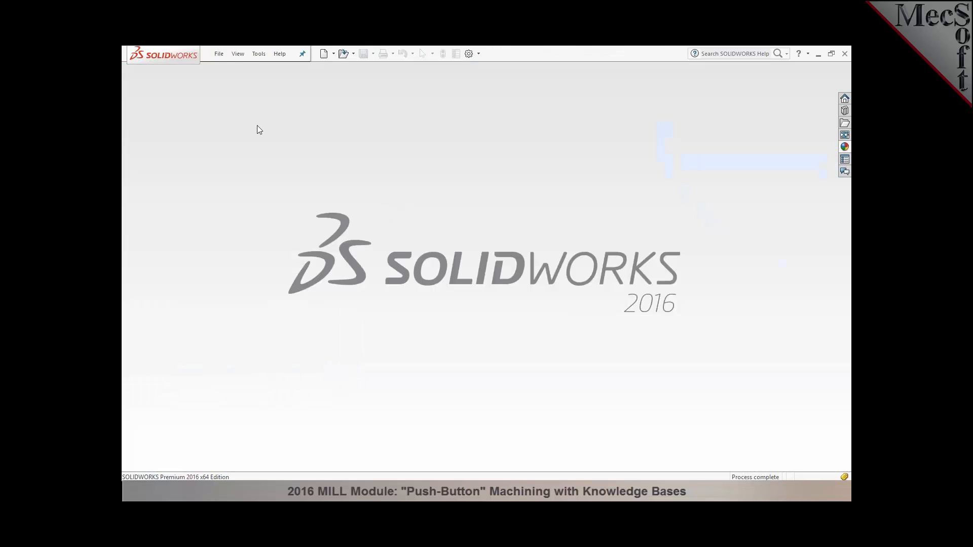
left_click(219, 54)
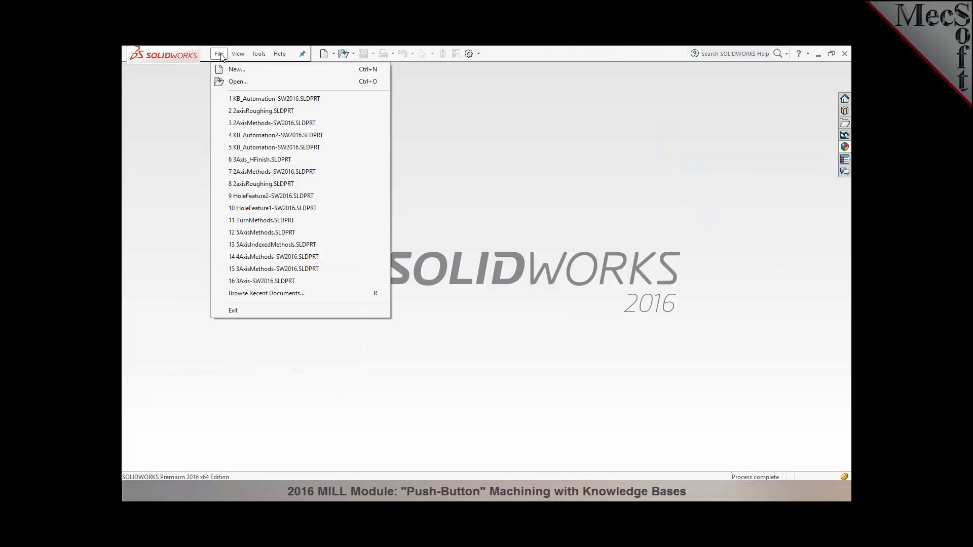
left_click(223, 81)
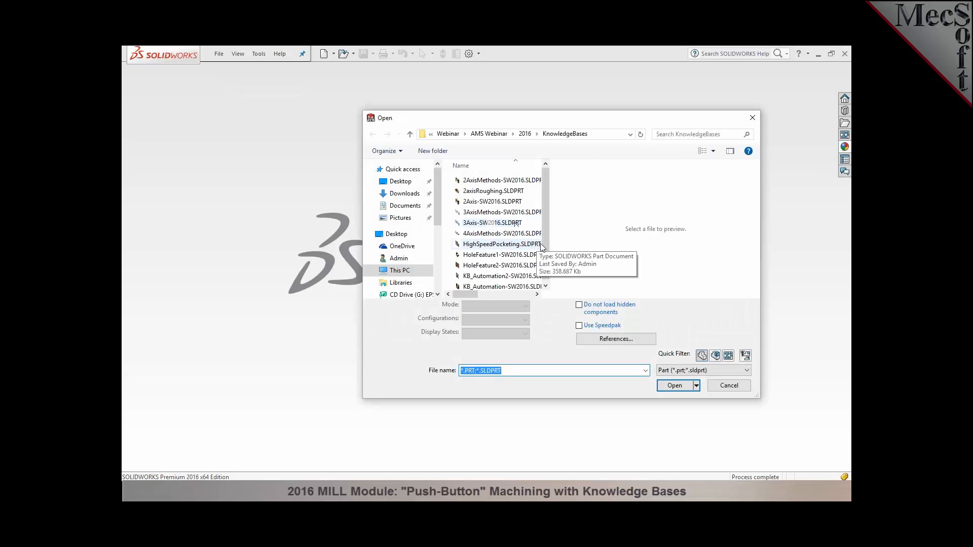
left_click_drag(545, 248, 546, 275)
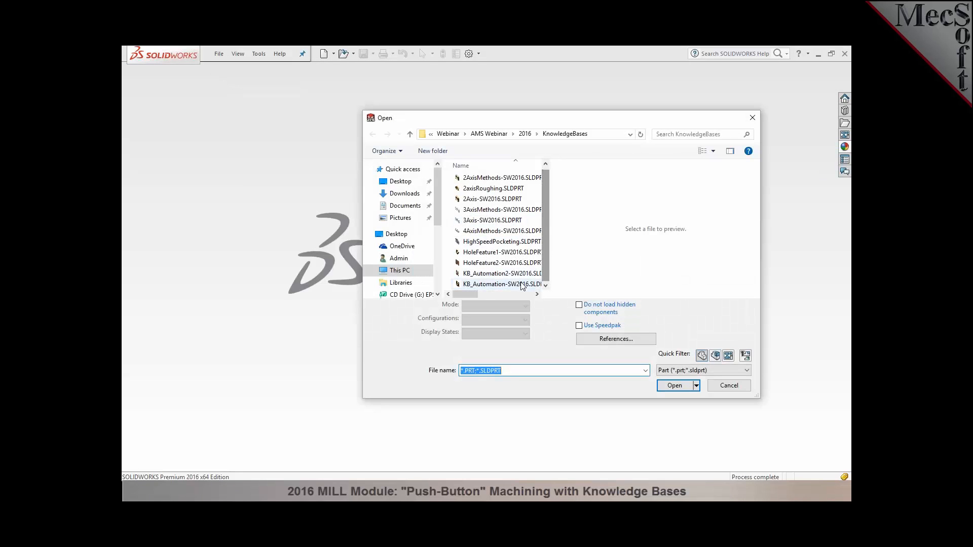
left_click(509, 284)
left_click(512, 274)
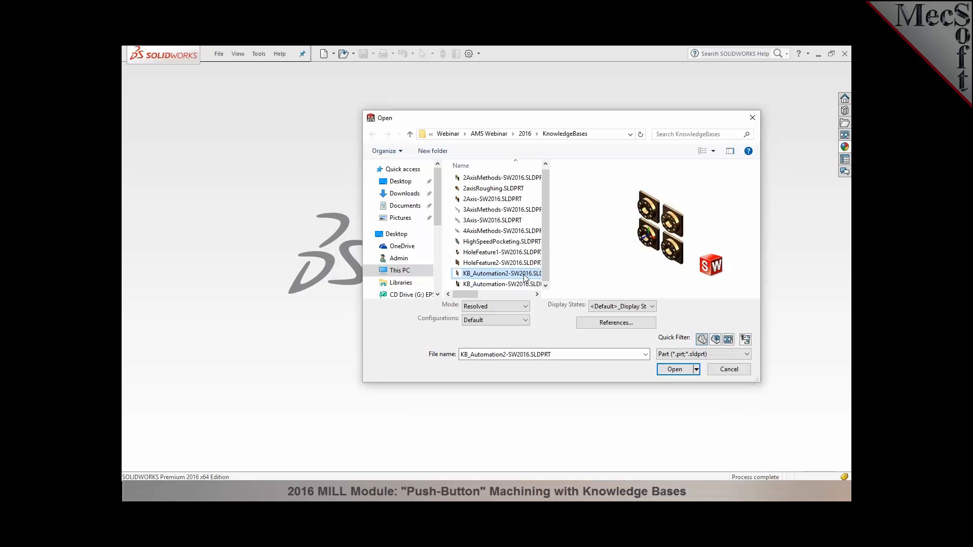
left_click(675, 368)
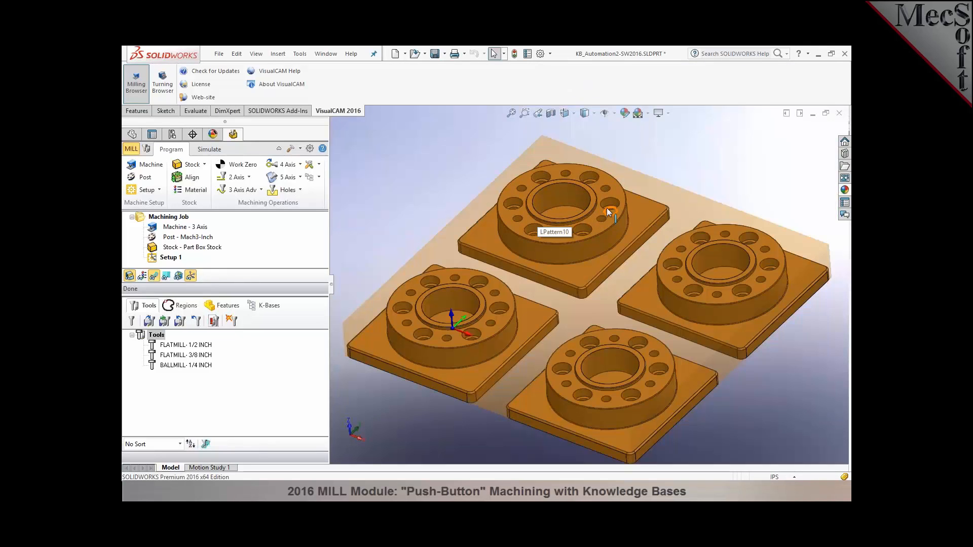
Show the hidden sketches Sketch7, Sketch8 and Sketch9 of the four-part model
left_click(132, 134)
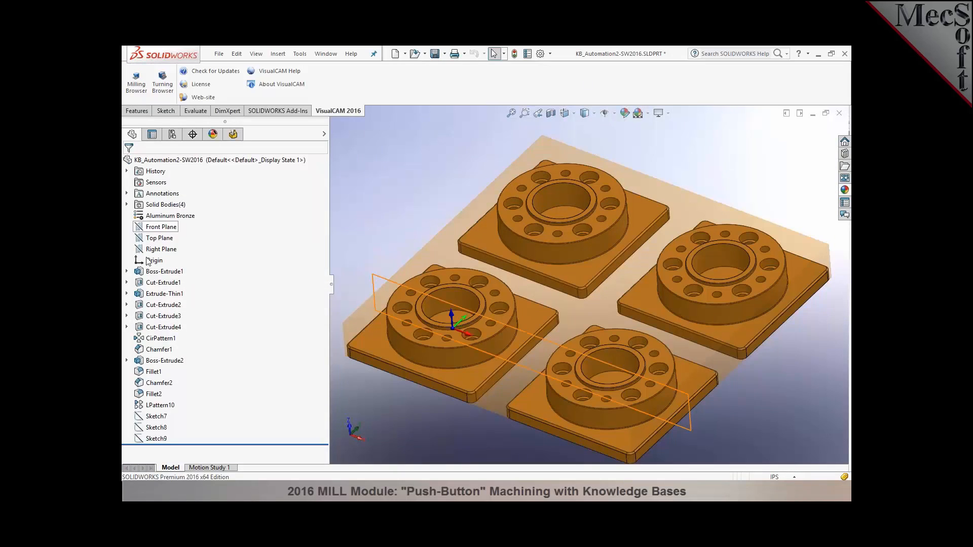
left_click(155, 417)
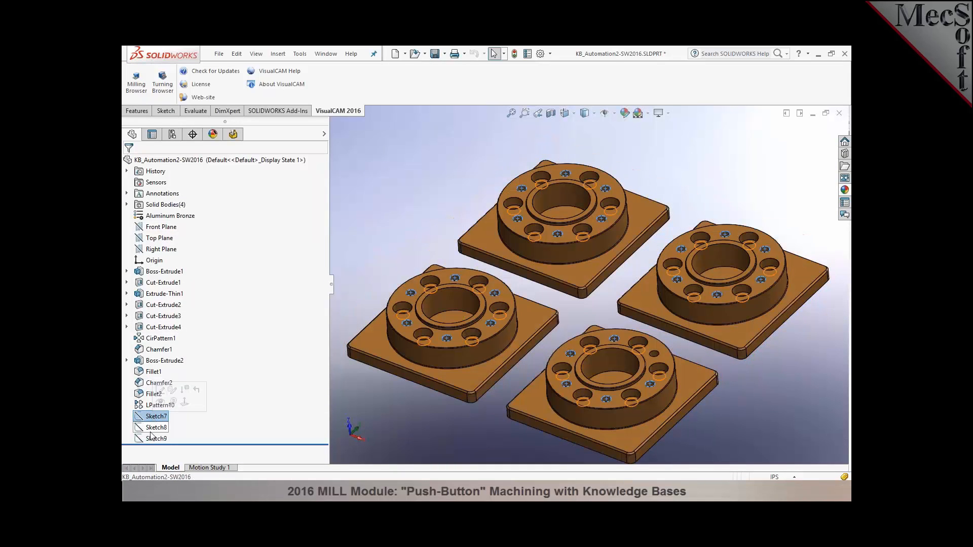
left_click(152, 438, "shift")
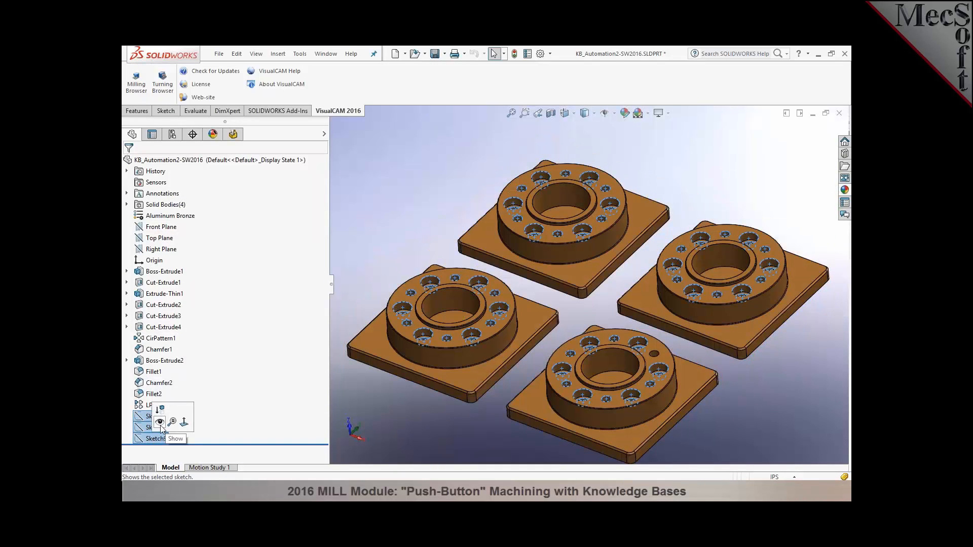
left_click(161, 427)
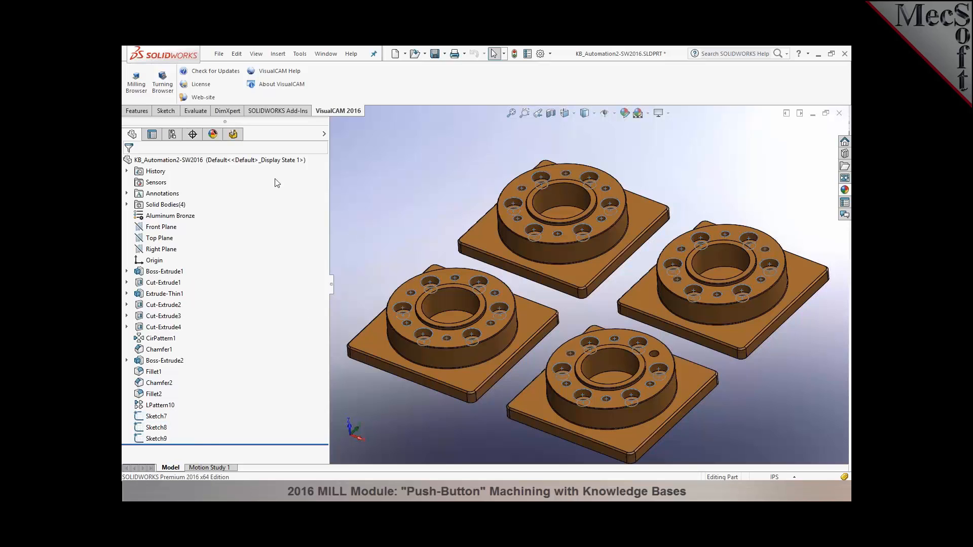
Return to the milling job and load the KB_Automation-SW2016-2.vkb knowledge base for the four-part model
left_click(233, 134)
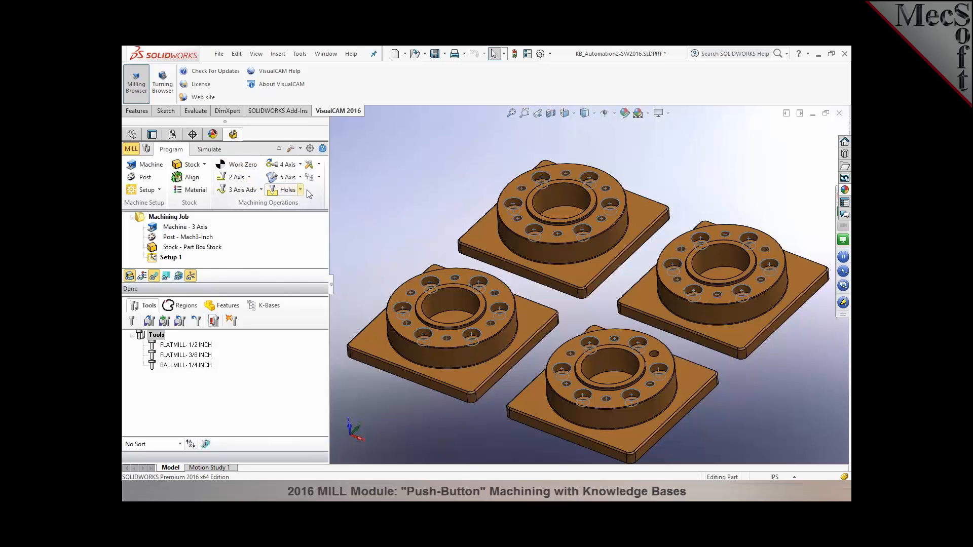
left_click_drag(282, 295, 282, 377)
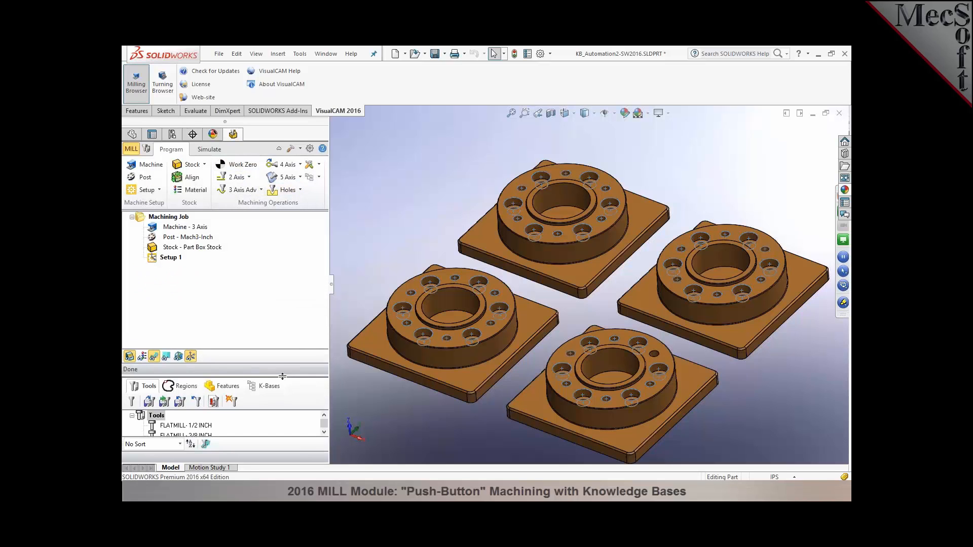
left_click(320, 177)
left_click(320, 198)
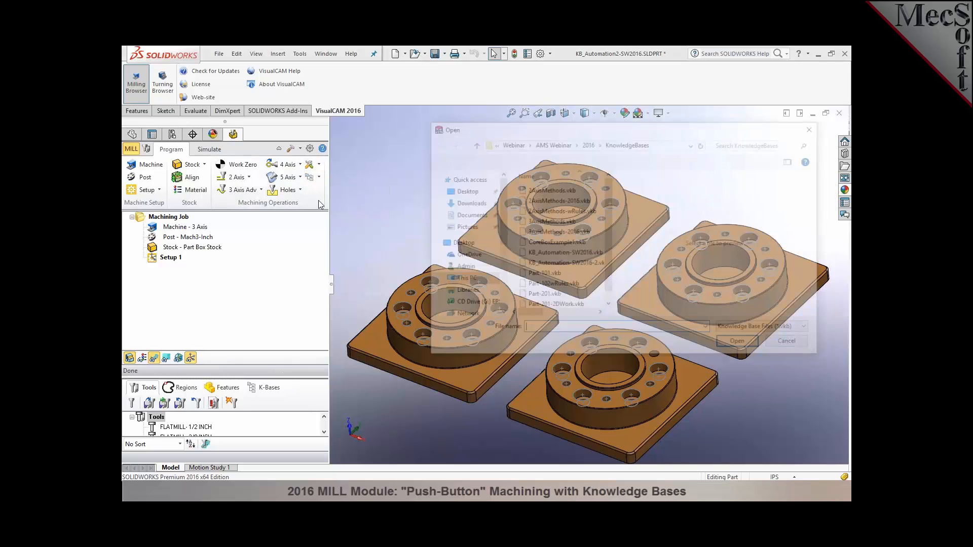
left_click(542, 263)
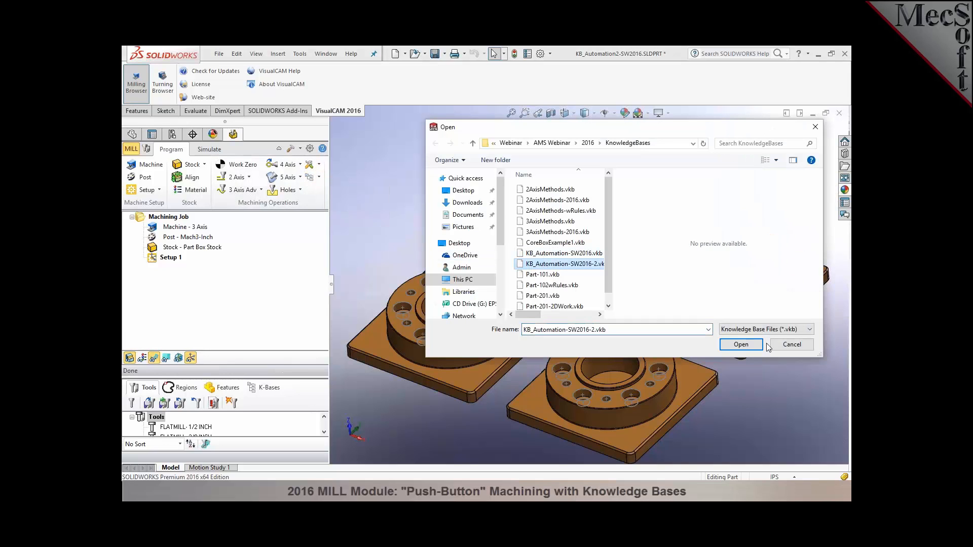
left_click(740, 344)
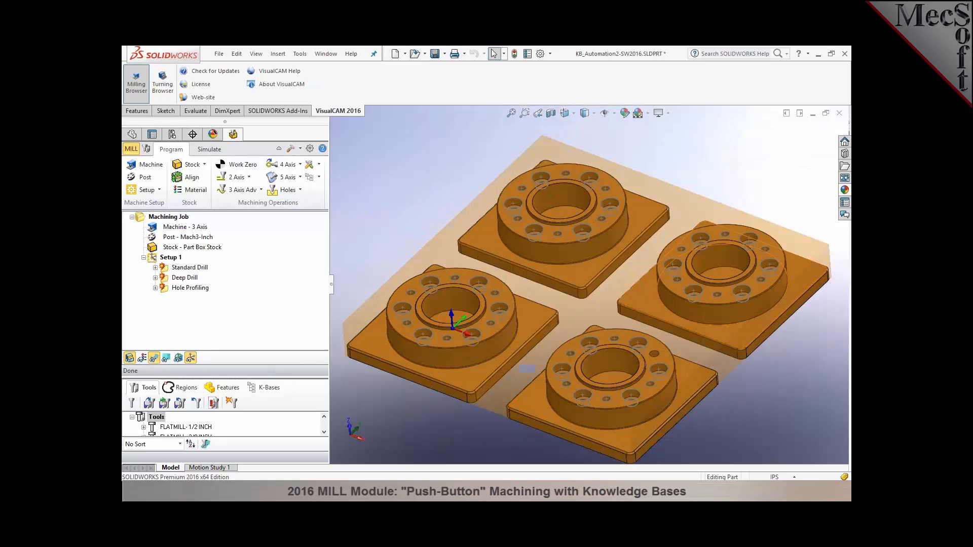
Inspect the holes selected across all four parts for the Standard Drill, Deep Drill and Hole Profiling operations
left_click(163, 267)
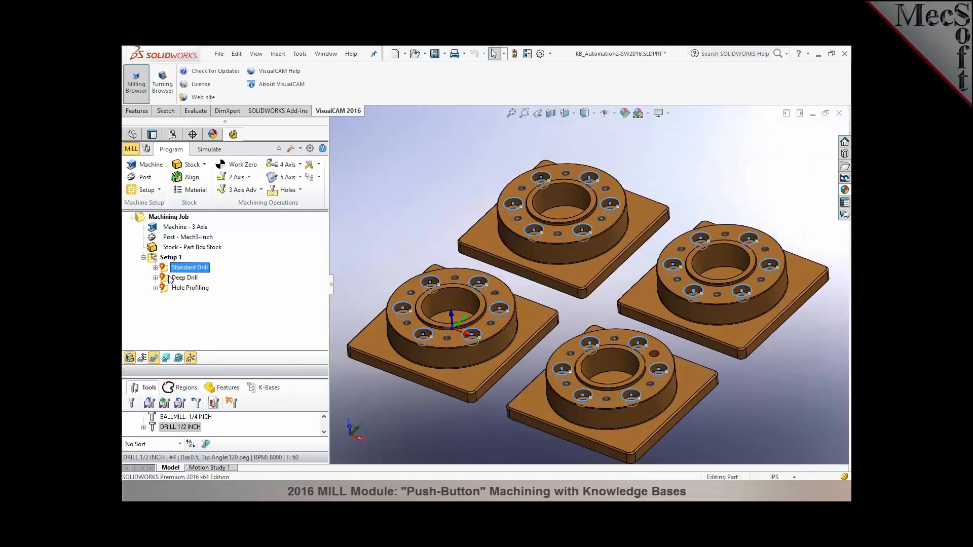
left_click(171, 279)
left_click(174, 290)
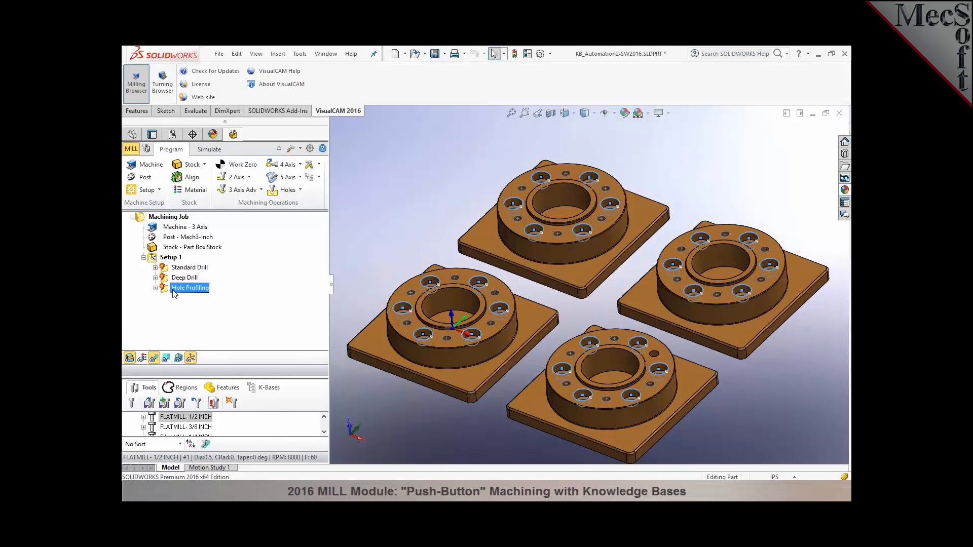
Regenerate all Setup 1 operations for the four-part model and display the Standard Drill toolpath
right_click(168, 259)
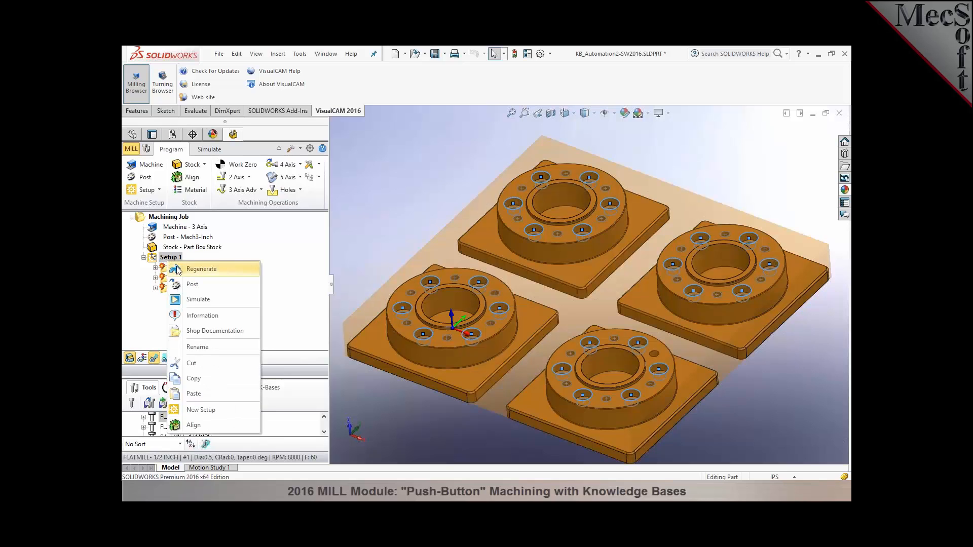
left_click(177, 270)
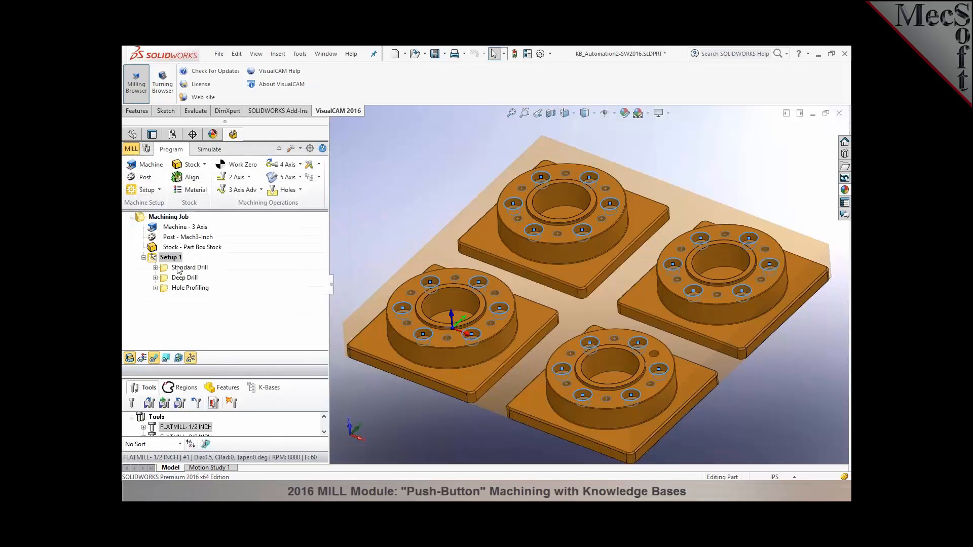
left_click(180, 268)
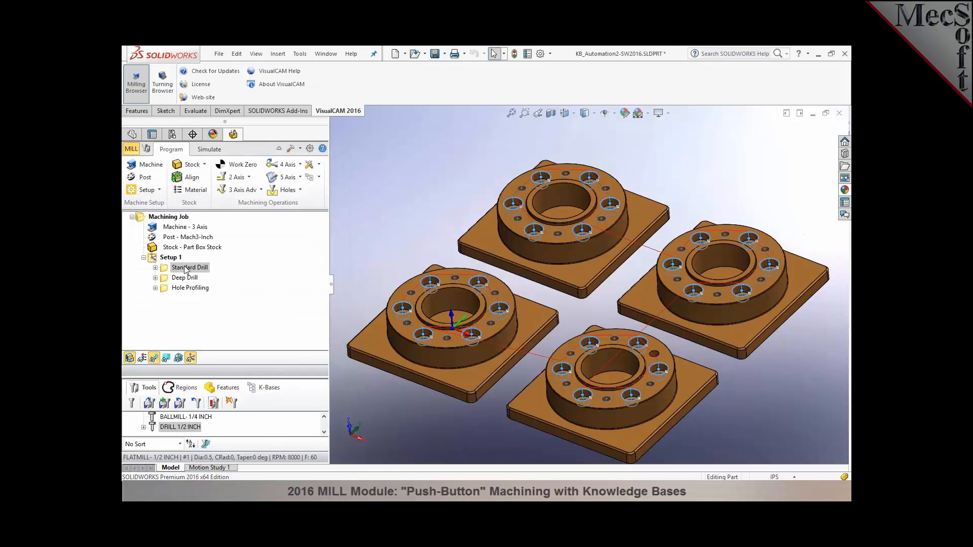
Display the Deep Drill and Hole Profiling toolpaths across the four parts
left_click(185, 278)
left_click(188, 288)
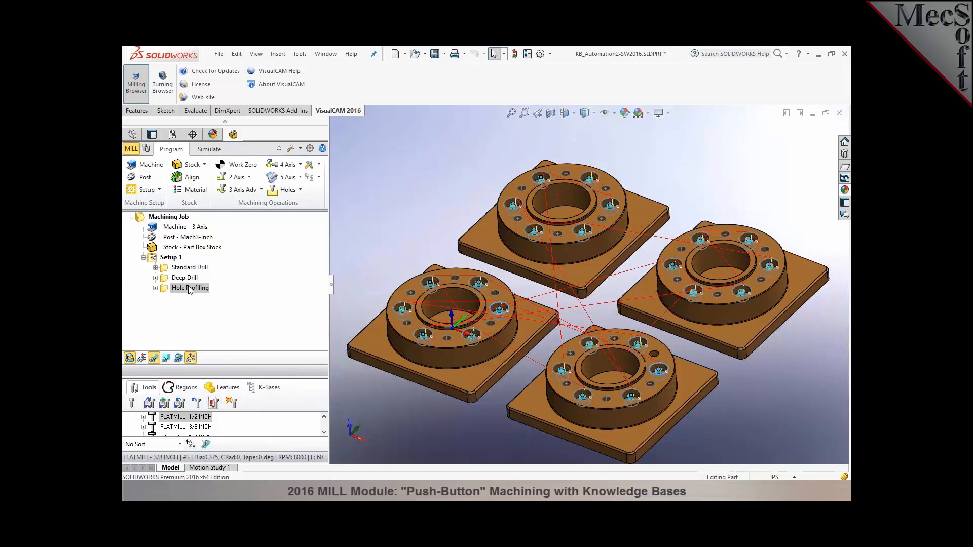
left_click(369, 267)
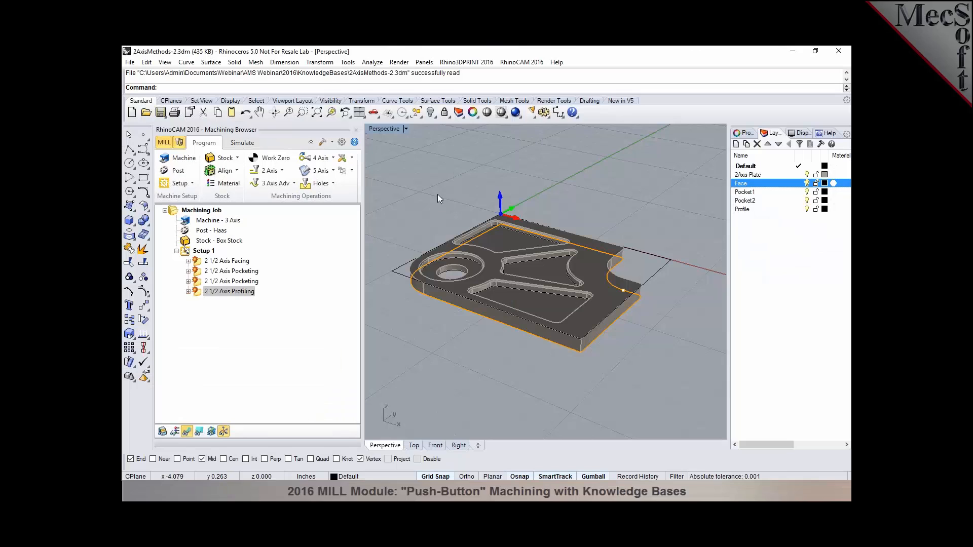
Switch to Rhinoceros and reopen 2AxisMethods-2.3dm, discarding the current changes
left_click(187, 252)
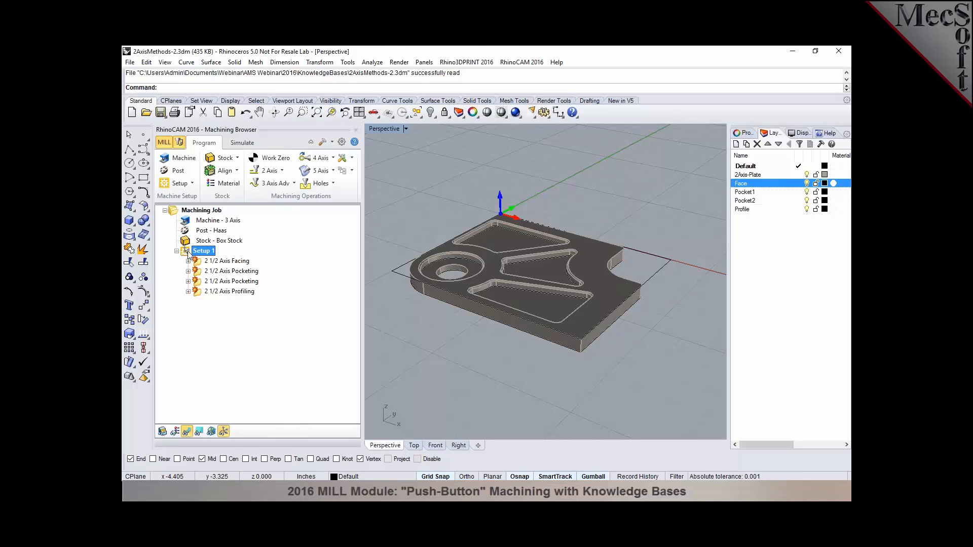
left_click(146, 113)
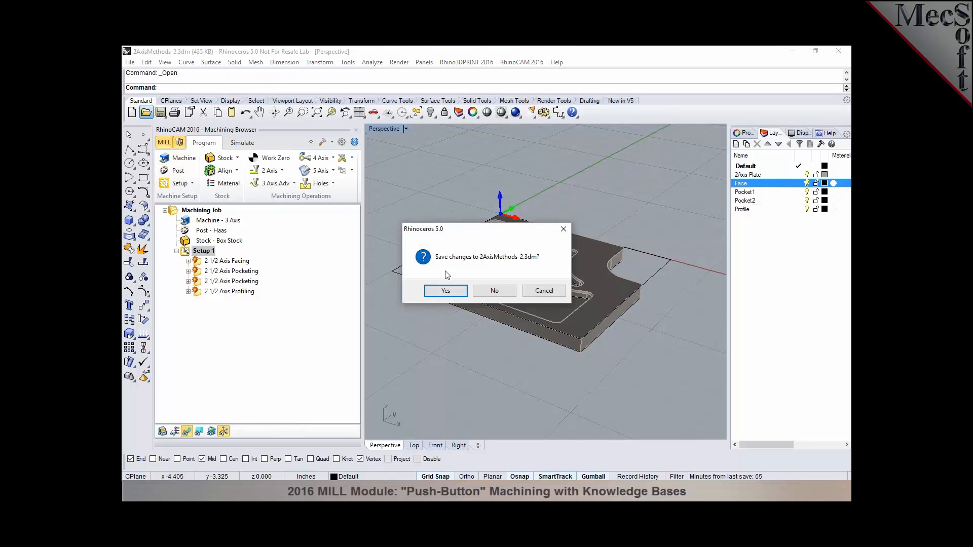
left_click(498, 293)
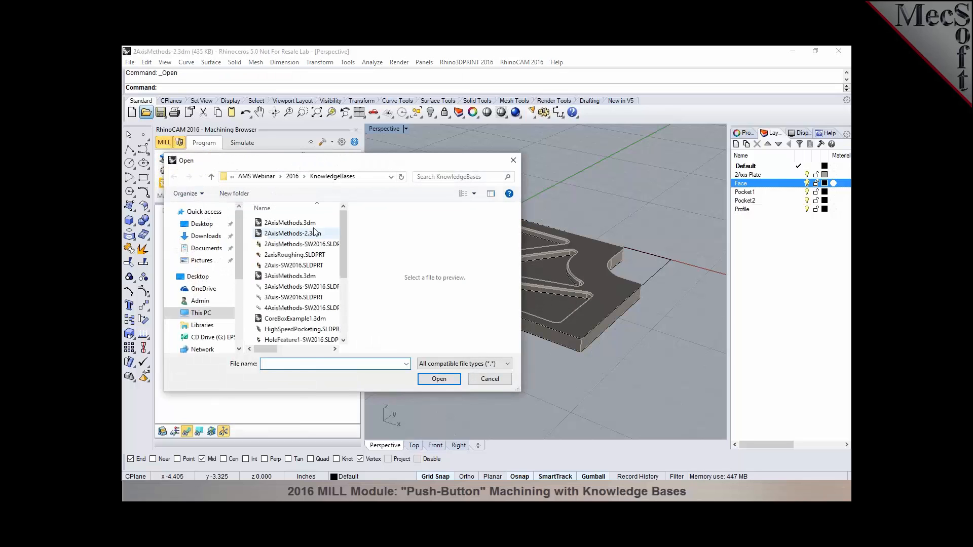
left_click(302, 234)
left_click(442, 379)
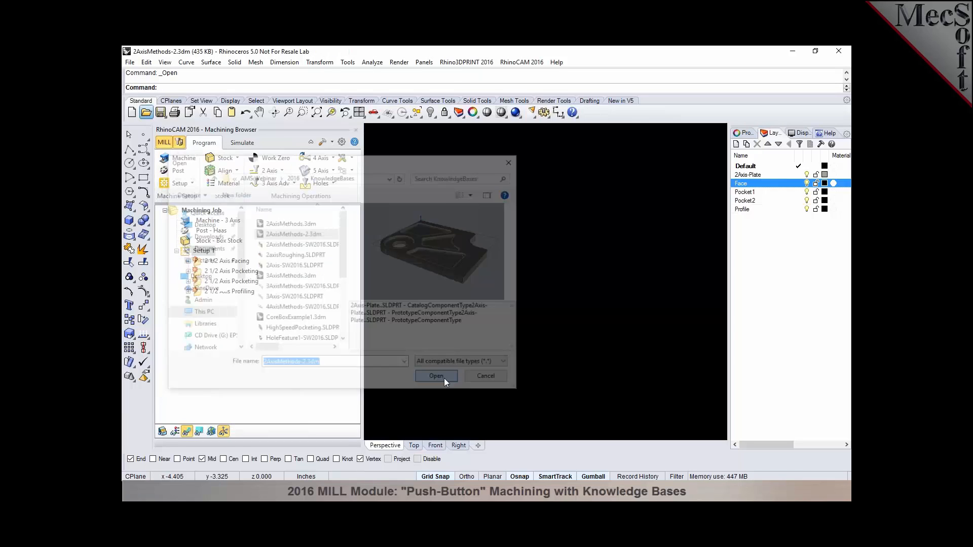
scroll(500, 336, "down", 2)
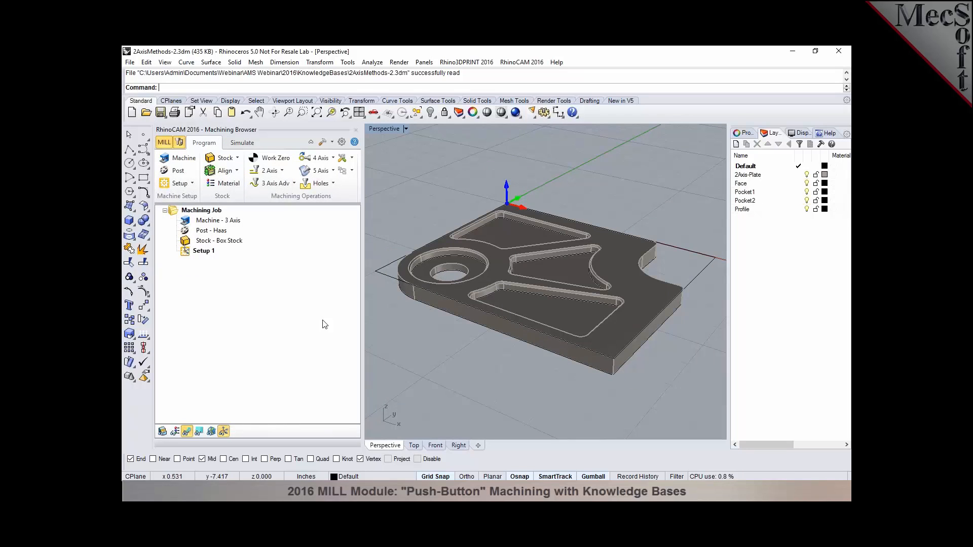
Start a 2 1/2 Axis Pocketing operation and select the Pocket1 curve of the triangular pocket nearest the origin as its machining region
left_click(282, 171)
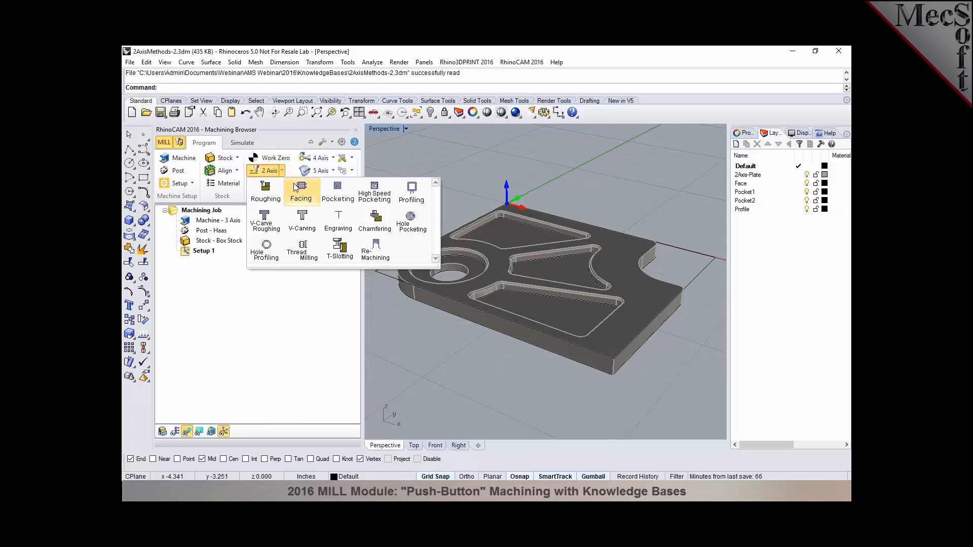
left_click(332, 196)
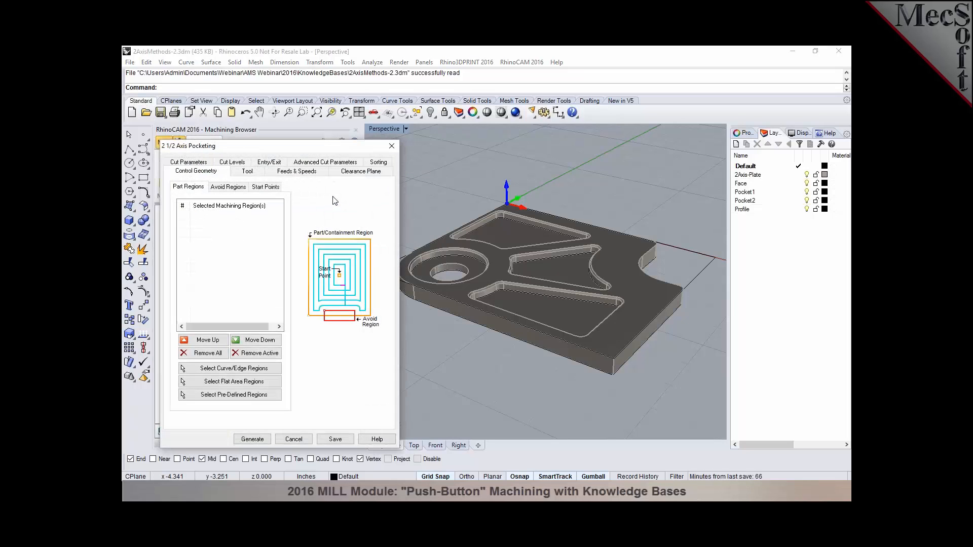
left_click(249, 368)
left_click(497, 218)
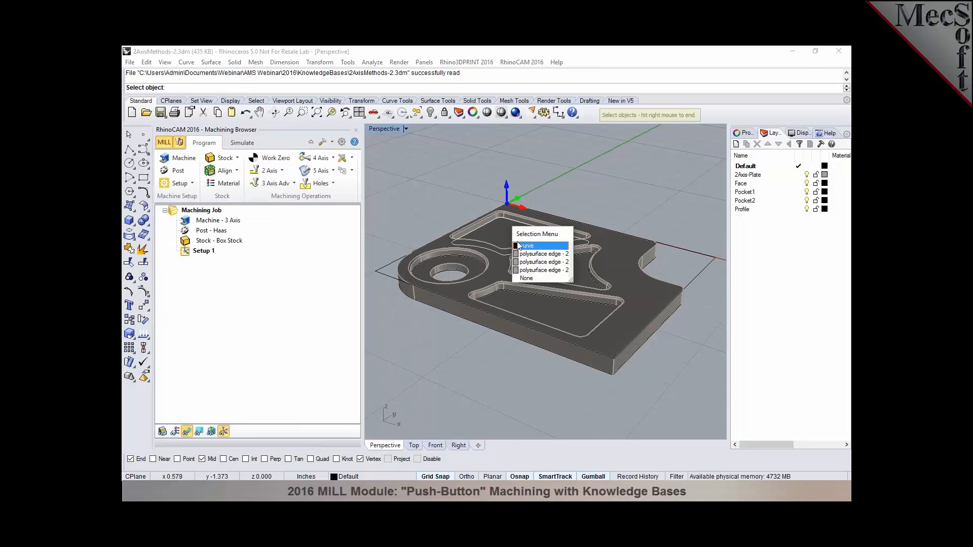
left_click(524, 246)
scroll(493, 226, "up", 5)
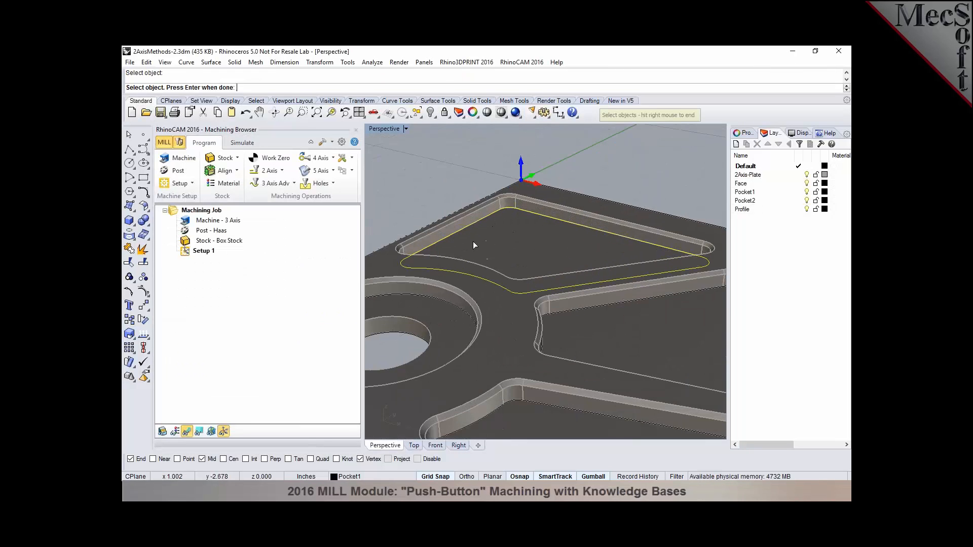
key("Return")
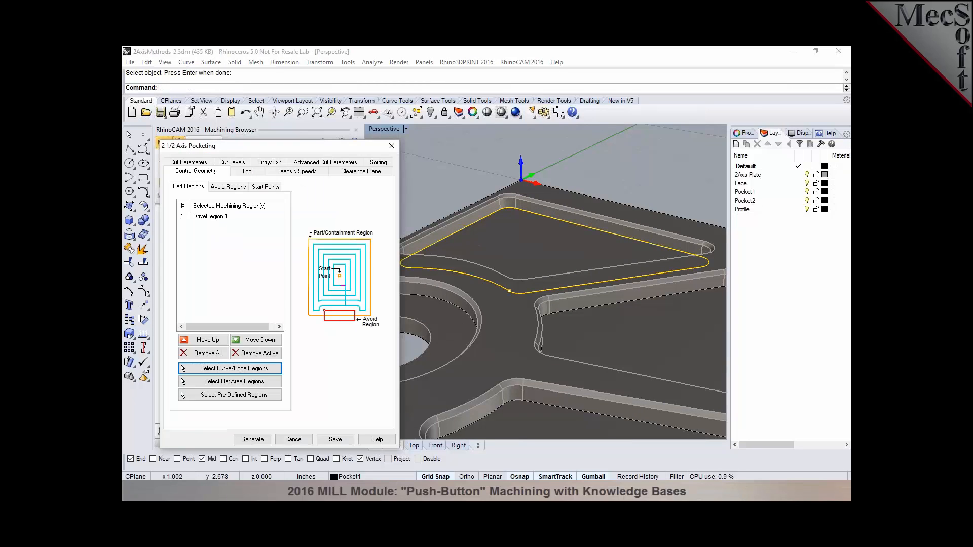
Check the pocketing tool and feeds, and define the clearance plane as Stock Max Z + Dist with a distance of 0.5
left_click(249, 173)
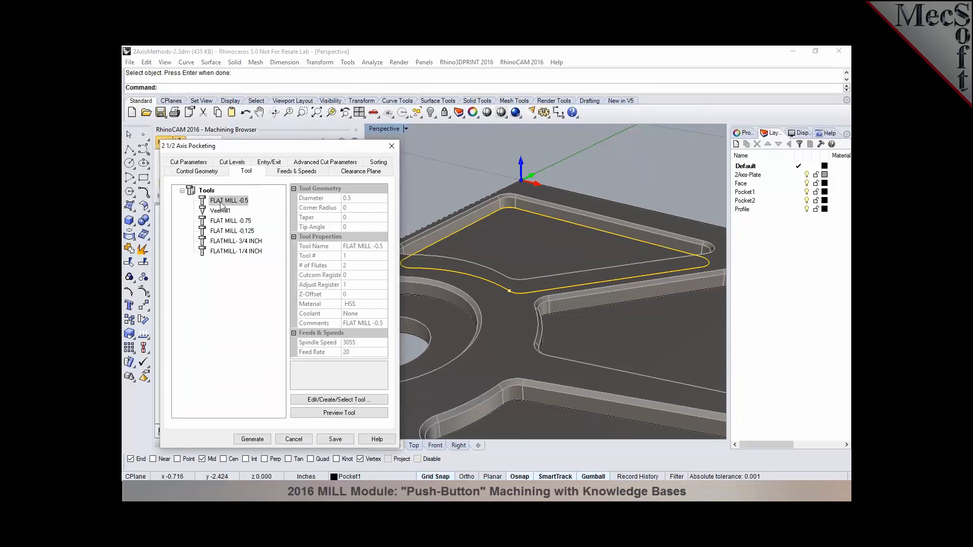
left_click(281, 173)
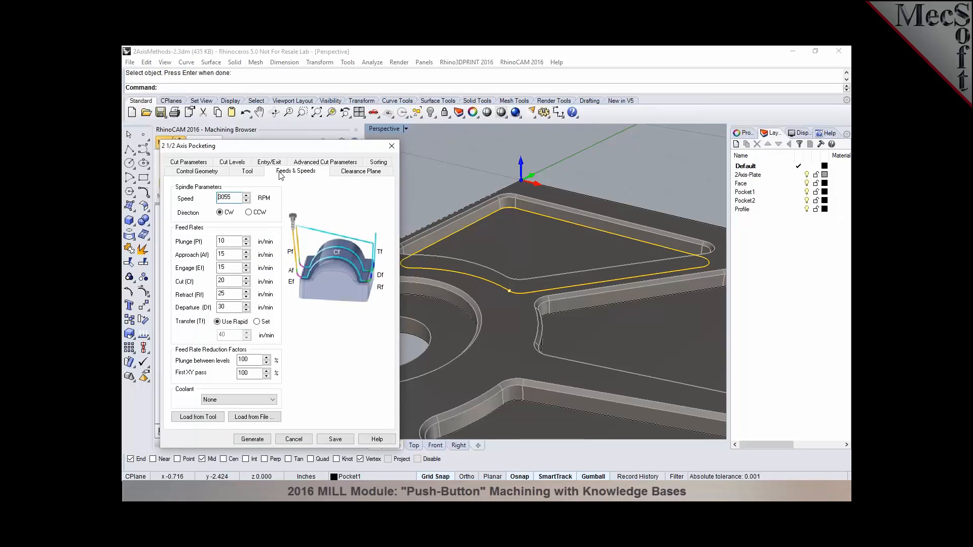
left_click(349, 174)
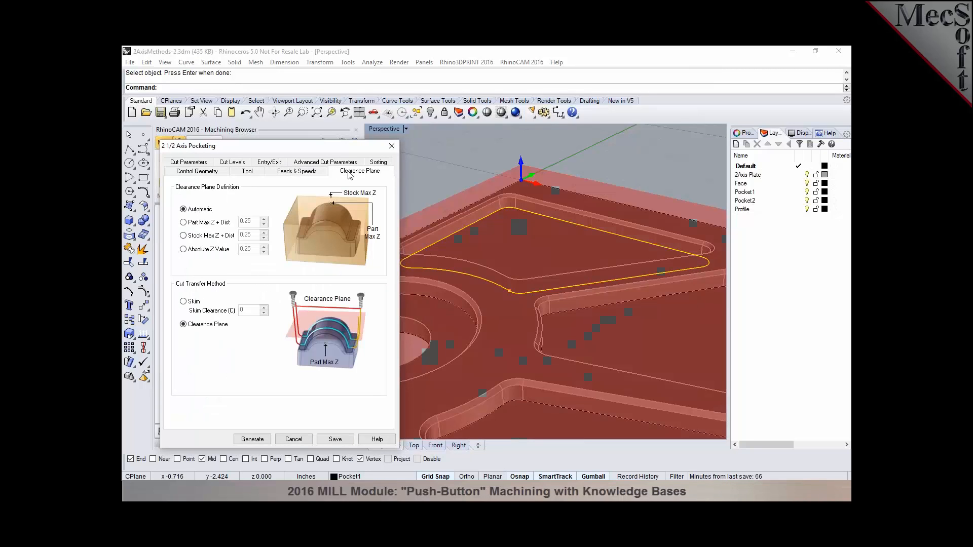
left_click(196, 237)
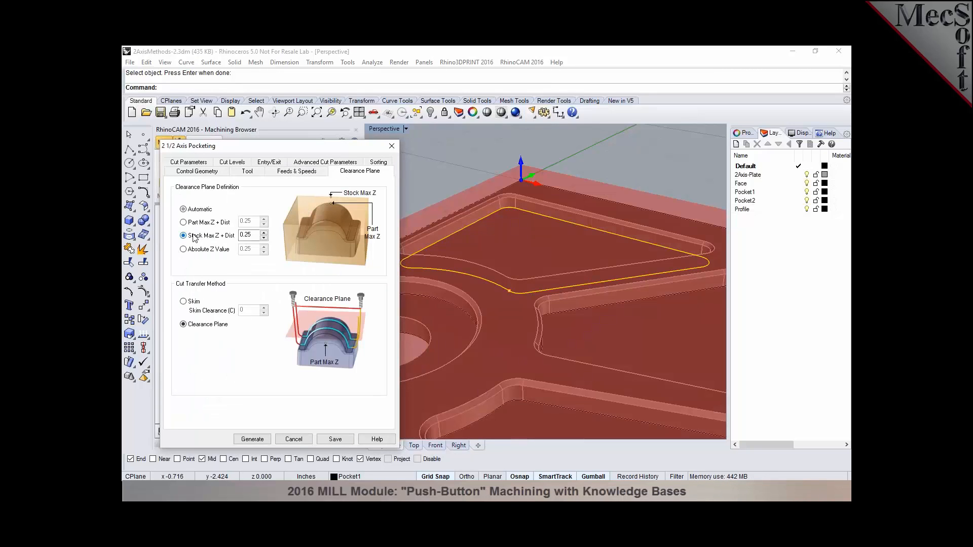
left_click(247, 234)
key("BackSpace")
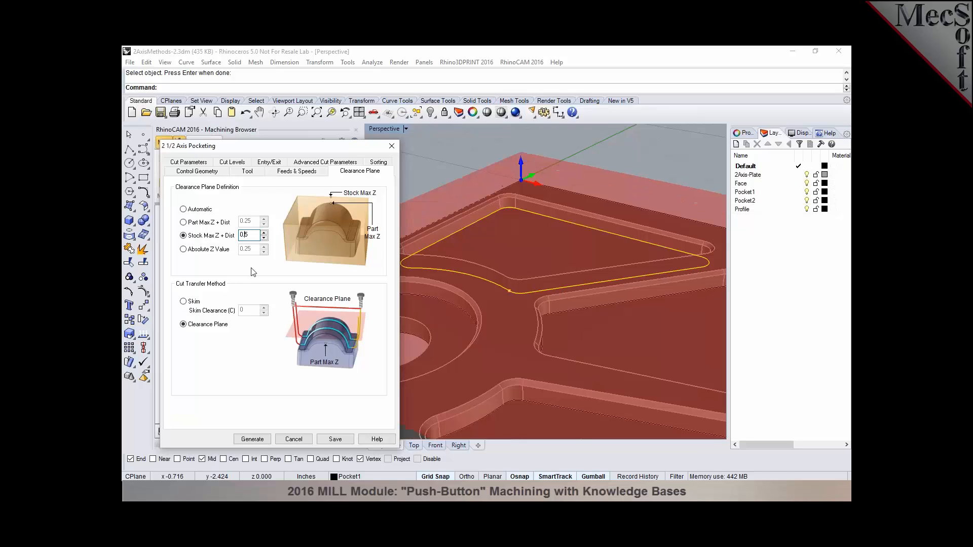
Set the pocketing cut parameters to tolerance 0.001, stock 0.015, climb cutting and 40% tool-diameter stepover, with a cleanup pass
left_click(202, 165)
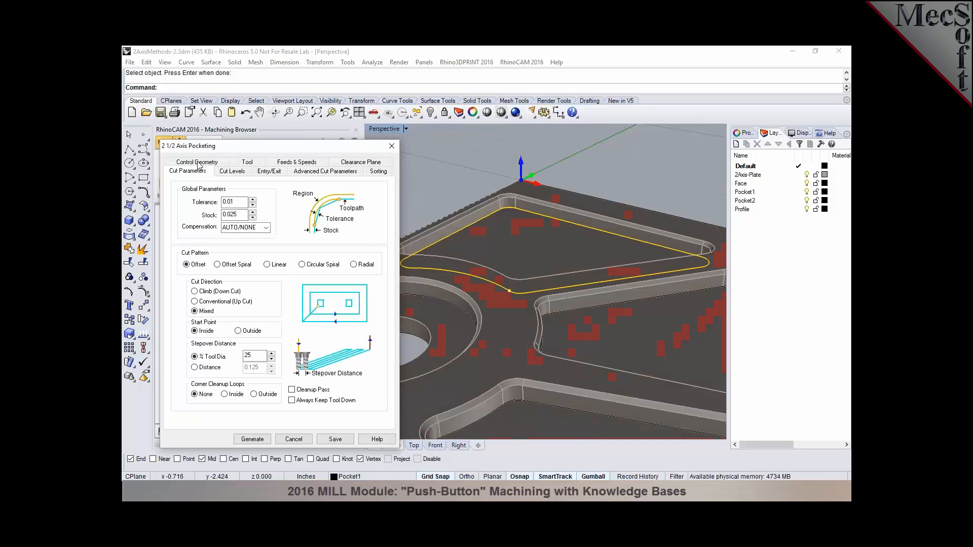
left_click(230, 202)
type("0")
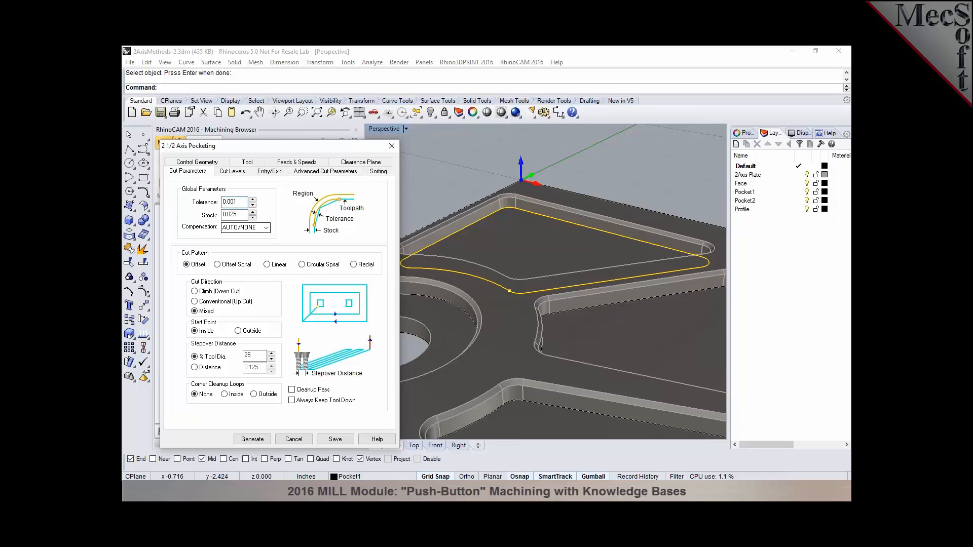
left_click(231, 214)
left_click_drag(231, 215, 239, 215)
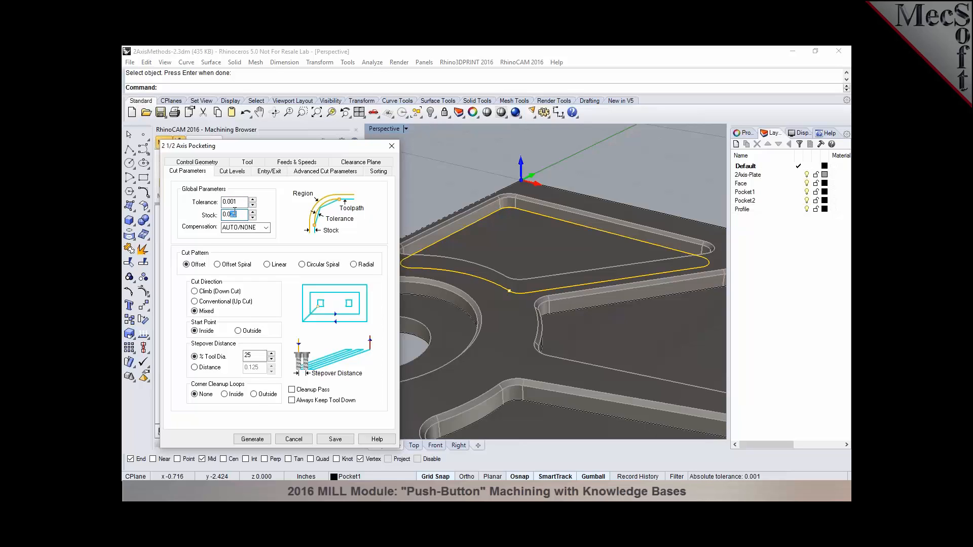
type("15")
left_click(196, 292)
double_click(254, 355)
type("40")
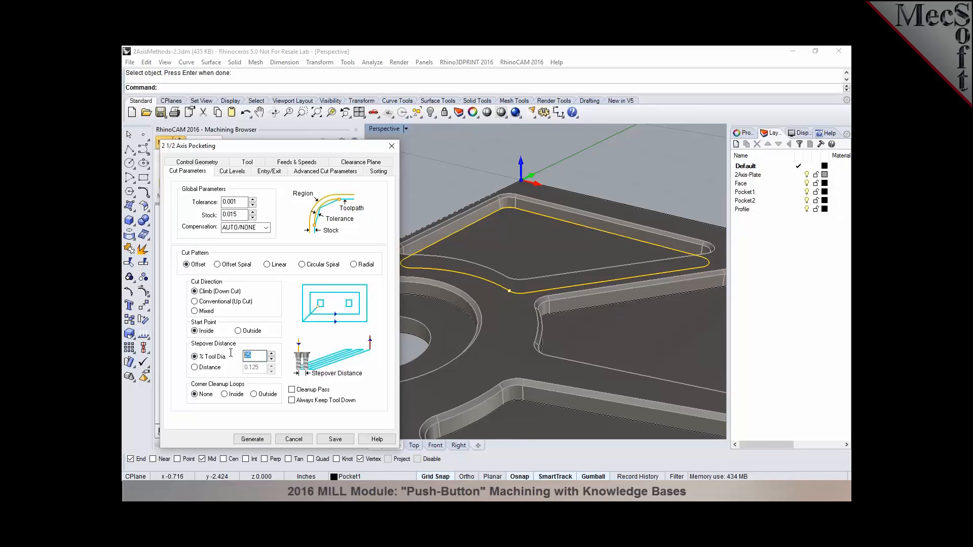
left_click(293, 390)
Set the arc fitting tolerance to 0.002, turn on smooth cut connections, and generate the pocketing toolpath
left_click(304, 174)
left_click(258, 263)
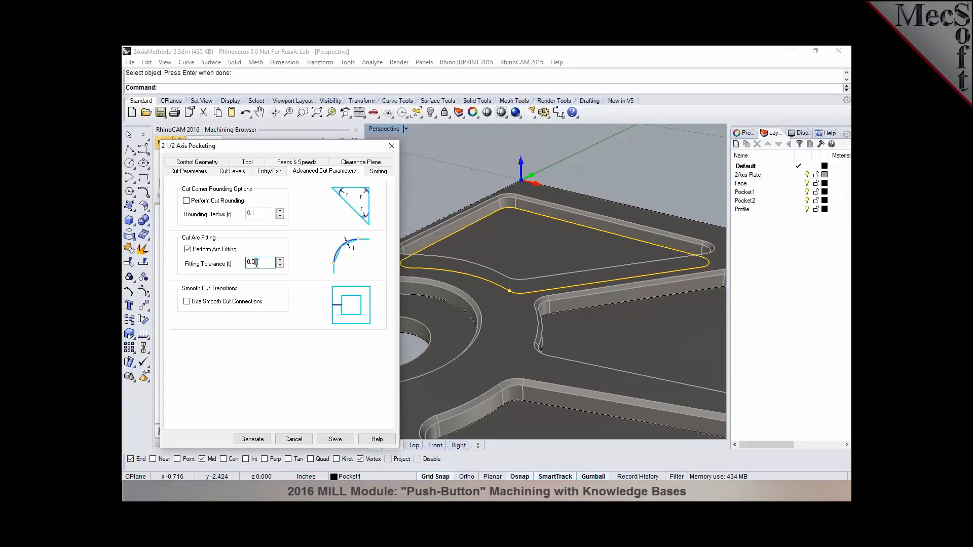
type("02")
left_click(242, 302)
left_click(253, 439)
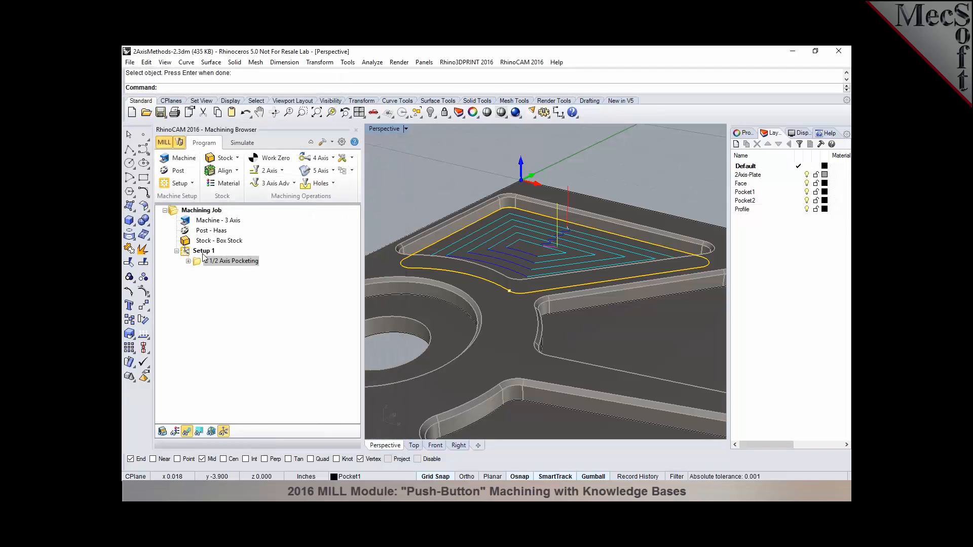
Examine the default cut parameters and entry/exit settings of a new 2 1/2 Axis Pocketing operation, and close it without generating
left_click(275, 173)
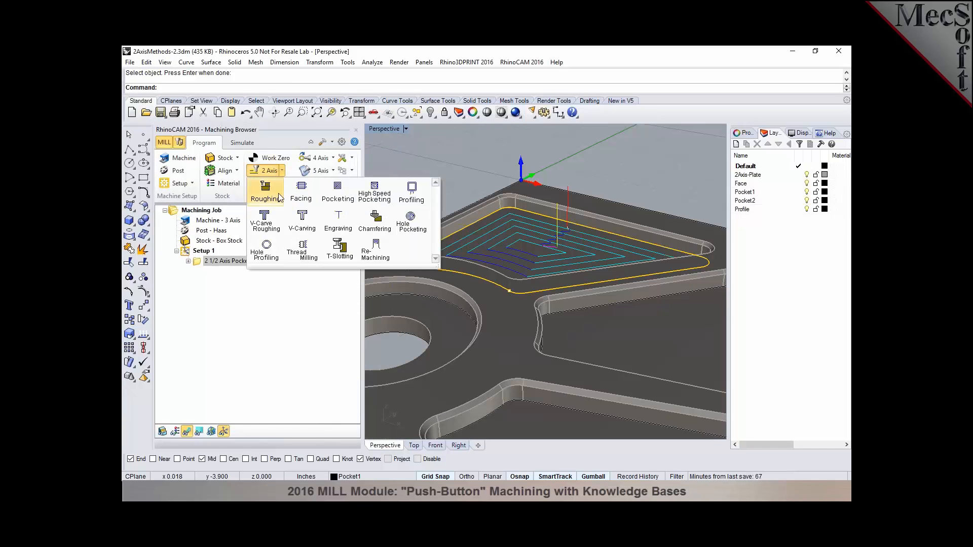
left_click(336, 197)
left_click(188, 171)
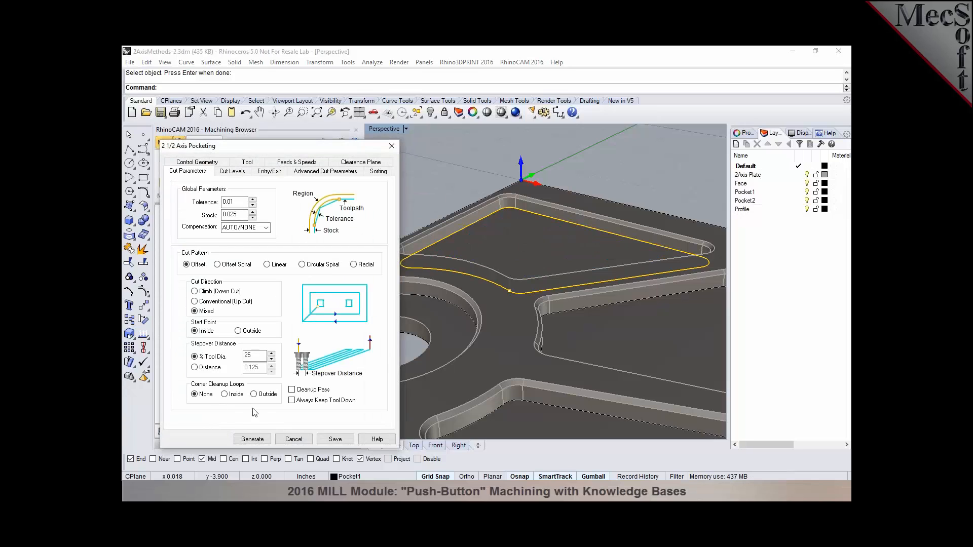
left_click(232, 171)
left_click(269, 171)
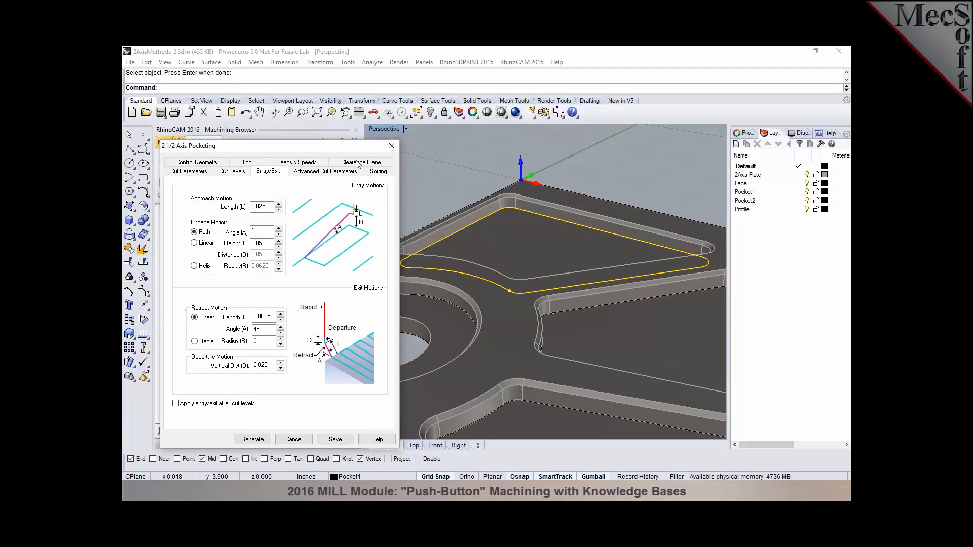
left_click(391, 147)
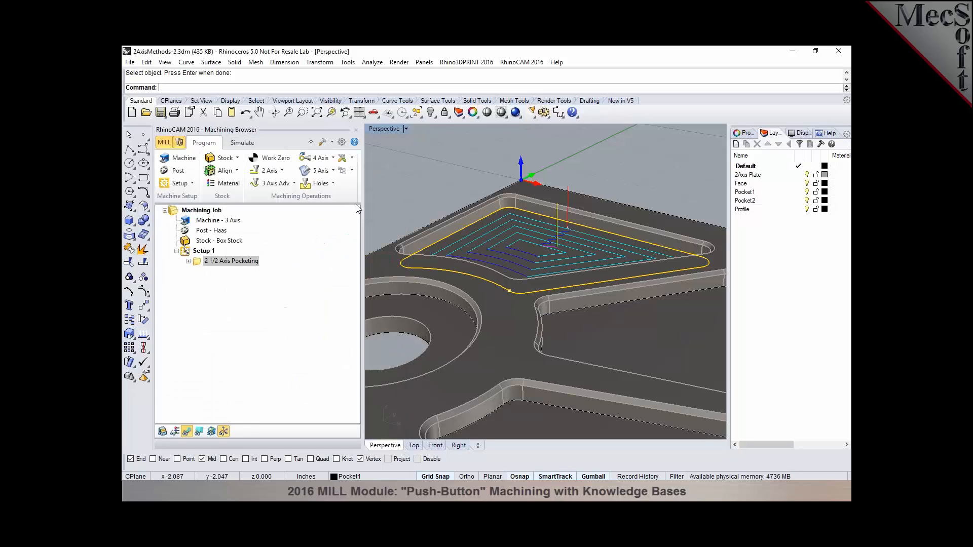
Review the customized cut parameters of the existing 2 1/2 Axis Pocketing operation and close it without changes
double_click(196, 261)
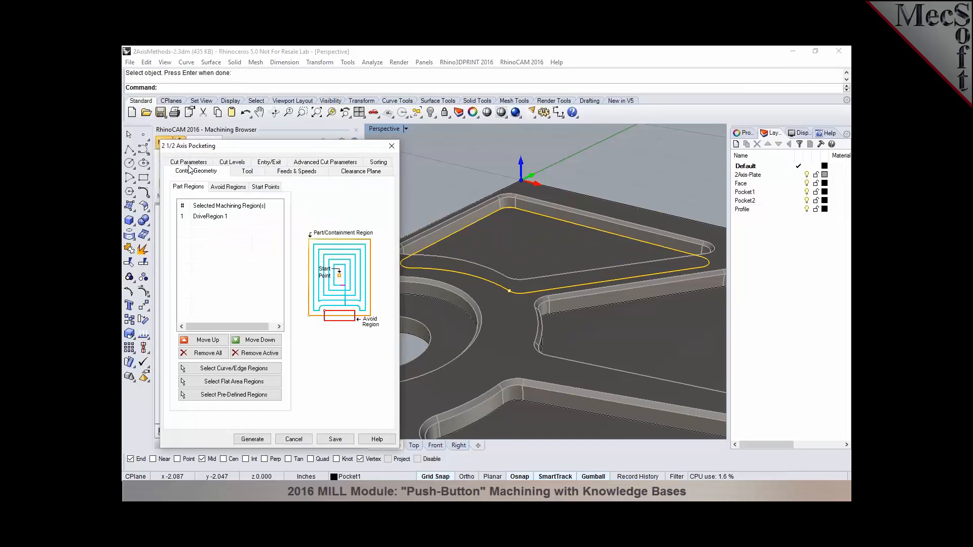
left_click(189, 163)
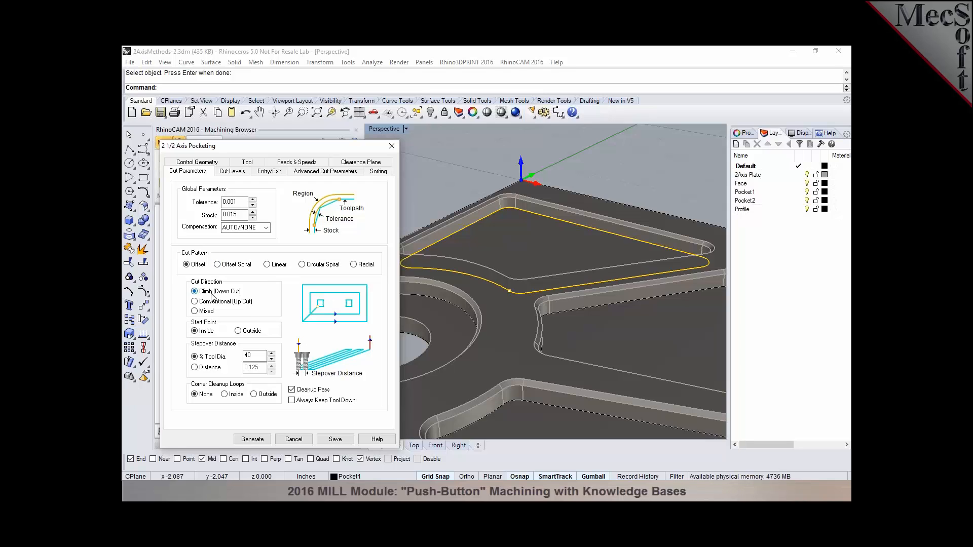
left_click(293, 439)
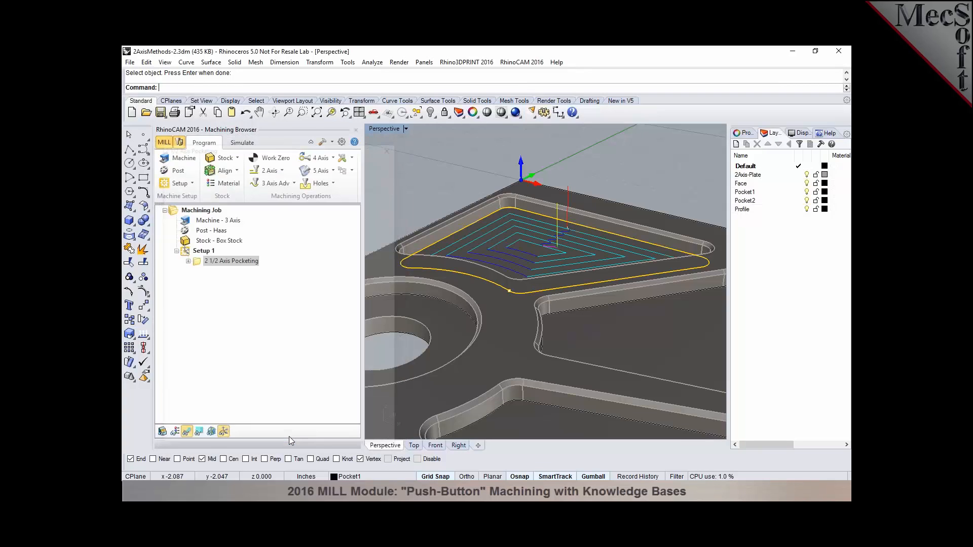
Save the 2 1/2 Axis Pocketing operation as defaults in a new knowledge base file named MYDefaultKB1
right_click(197, 259)
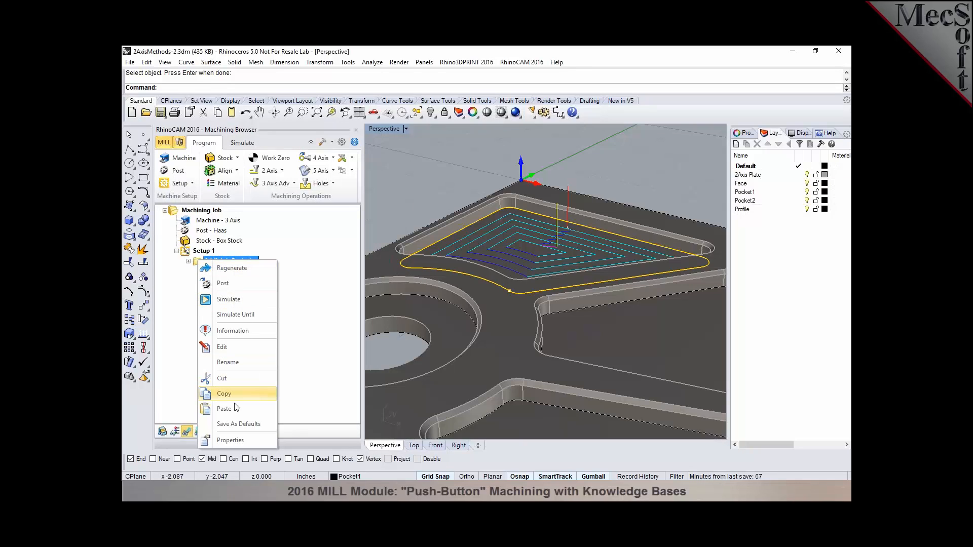
left_click(241, 429)
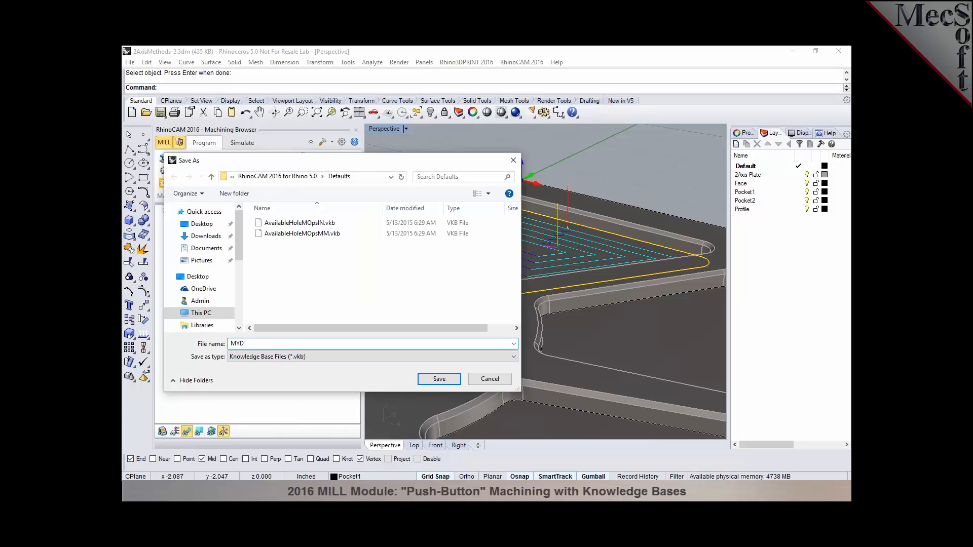
type("aultKB")
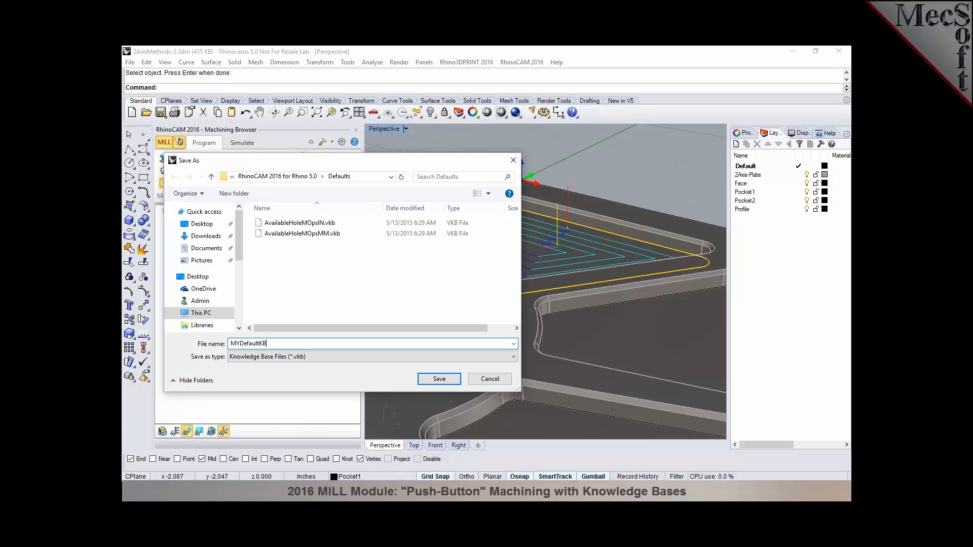
type("1")
left_click(434, 379)
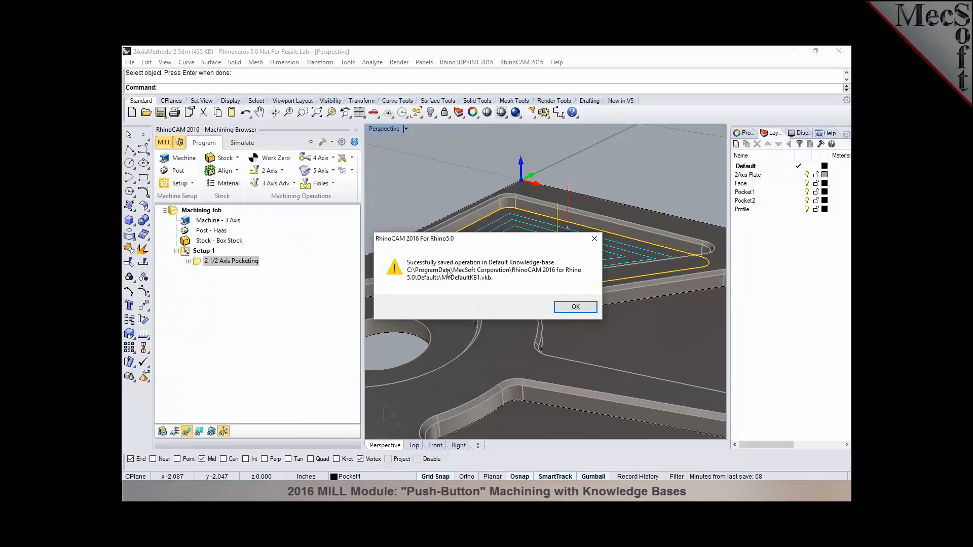
left_click(568, 307)
Examine the cut parameters of a new 2 1/2 Axis Pocketing operation, and close it without generating
left_click(281, 171)
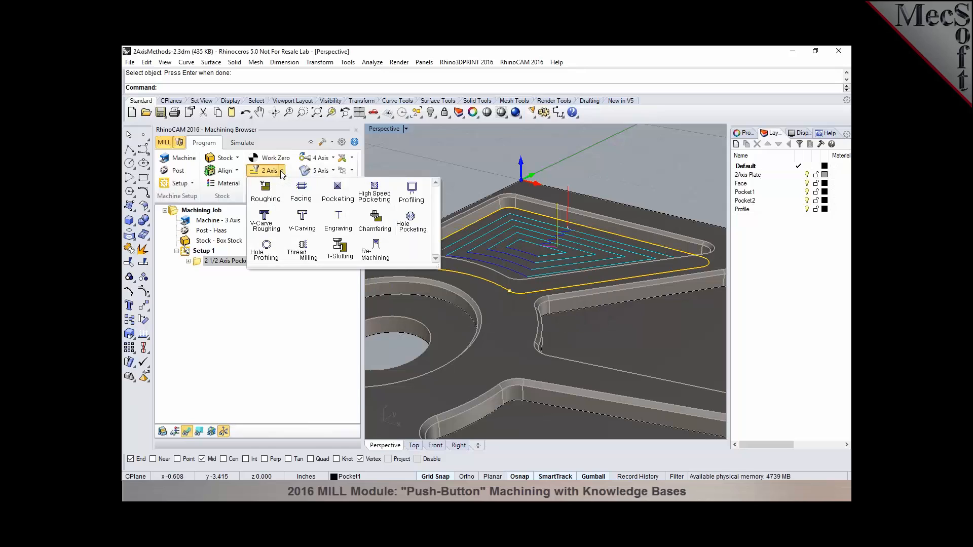
left_click(341, 195)
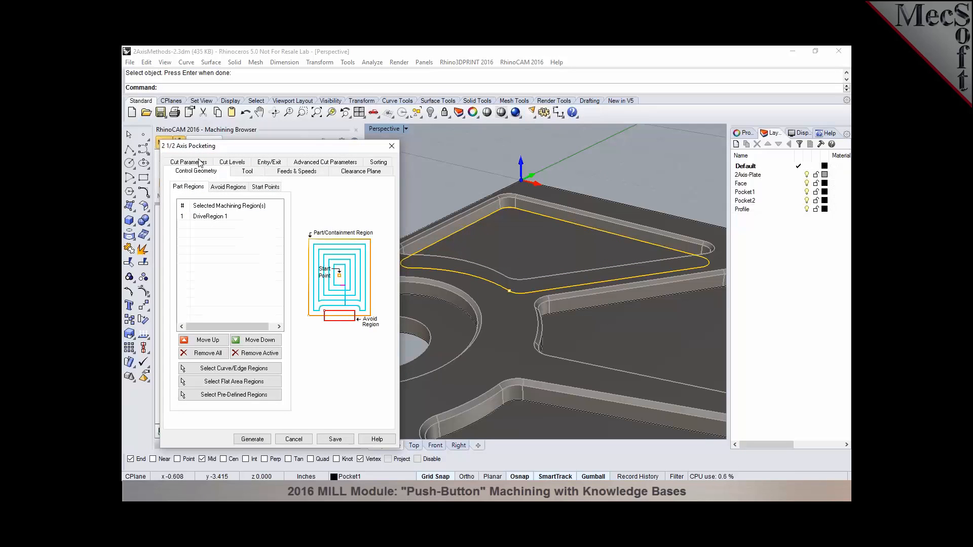
left_click(201, 162)
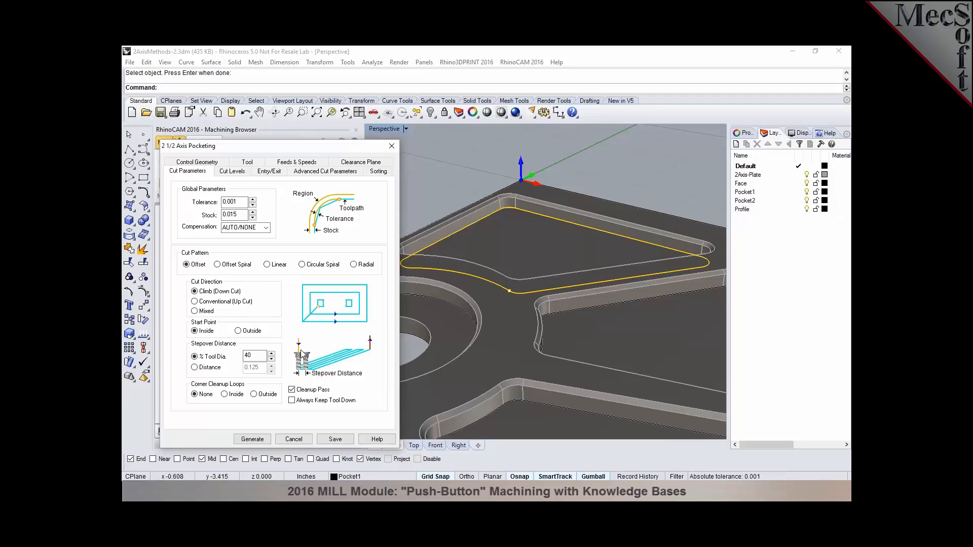
left_click(296, 440)
Set the stock of the existing 2 1/2 Axis Pocketing operation to 0.01 and regenerate its toolpath
double_click(201, 262)
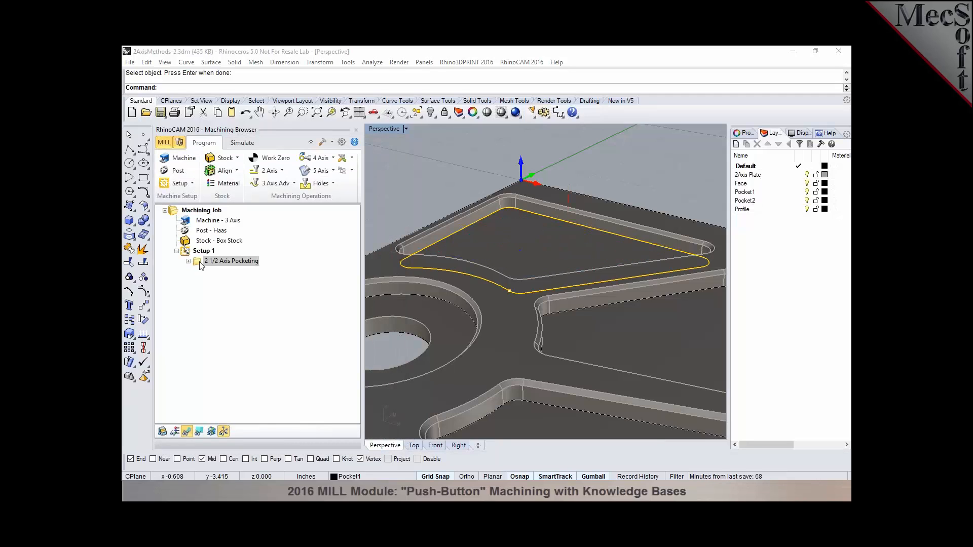
left_click(197, 163)
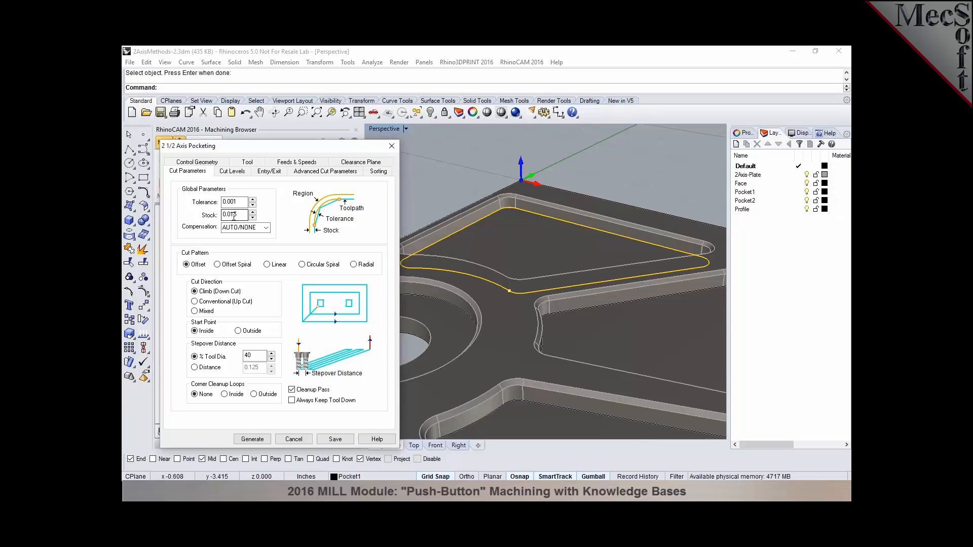
left_click_drag(237, 215, 233, 215)
key("BackSpace")
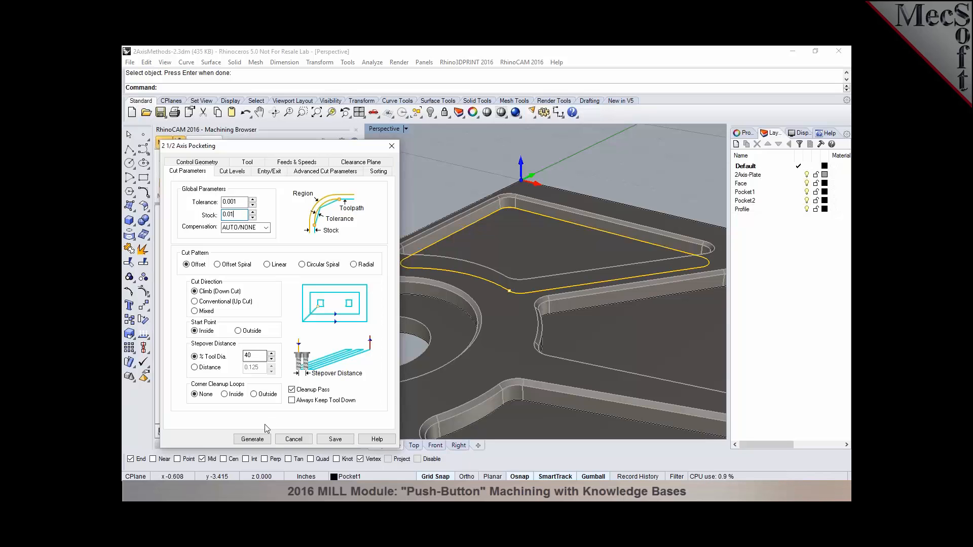
left_click(256, 439)
Save the updated 2 1/2 Axis Pocketing operation as defaults in the current default knowledge base
right_click(214, 259)
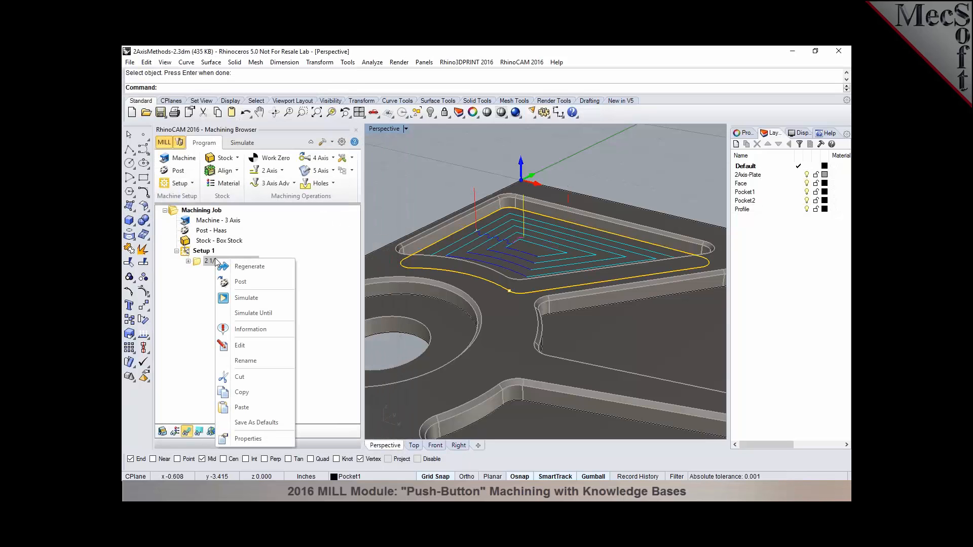
left_click(256, 422)
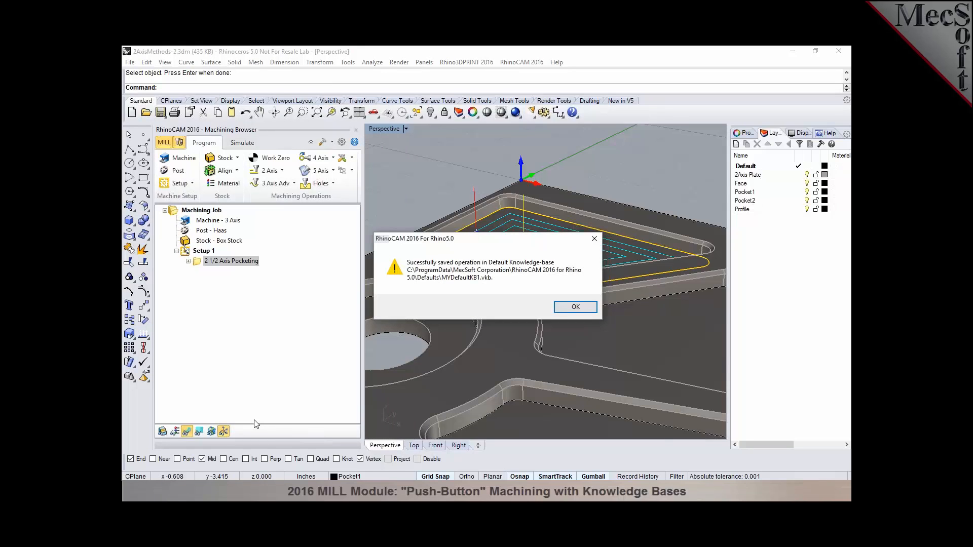
left_click(566, 308)
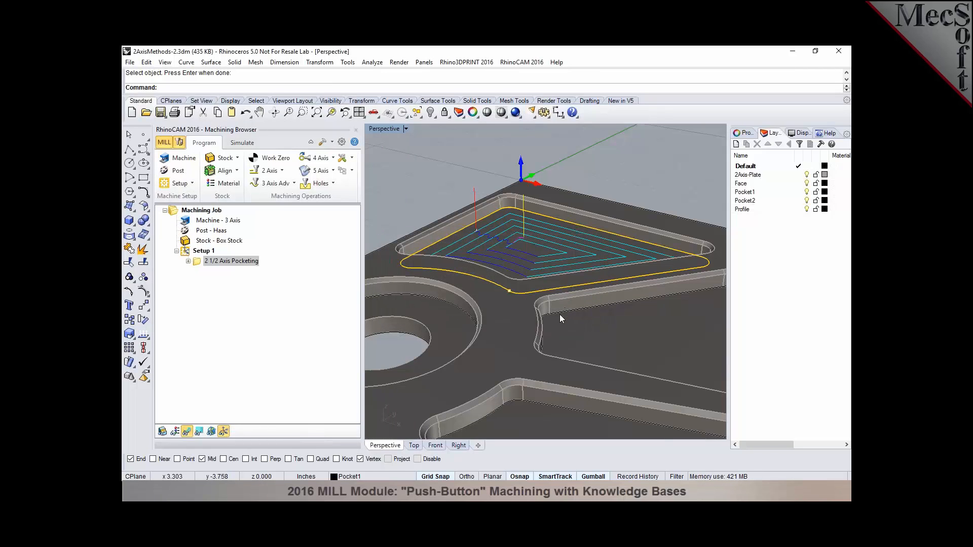
Set the default knowledge base to Undefined in the machining preferences and apply the change
left_click(342, 142)
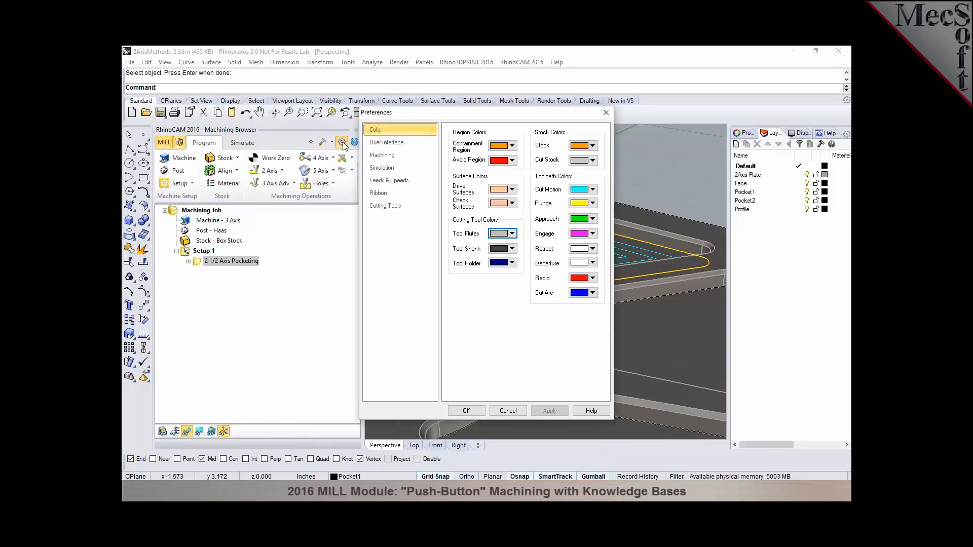
left_click(378, 158)
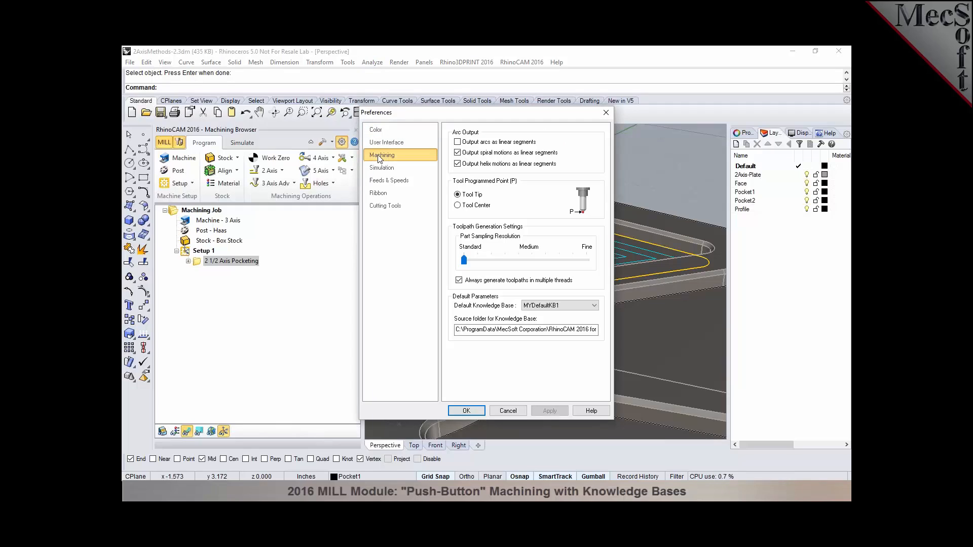
left_click(553, 307)
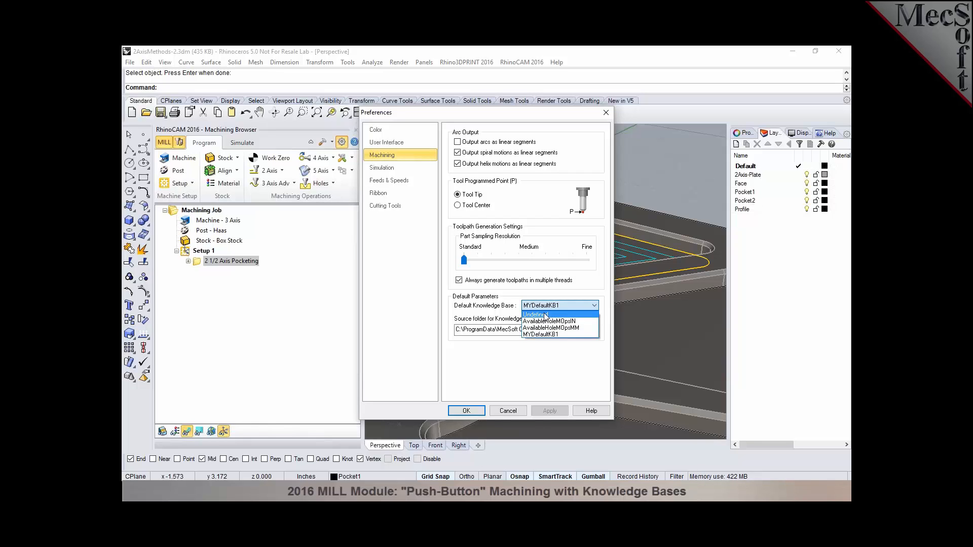
left_click(545, 316)
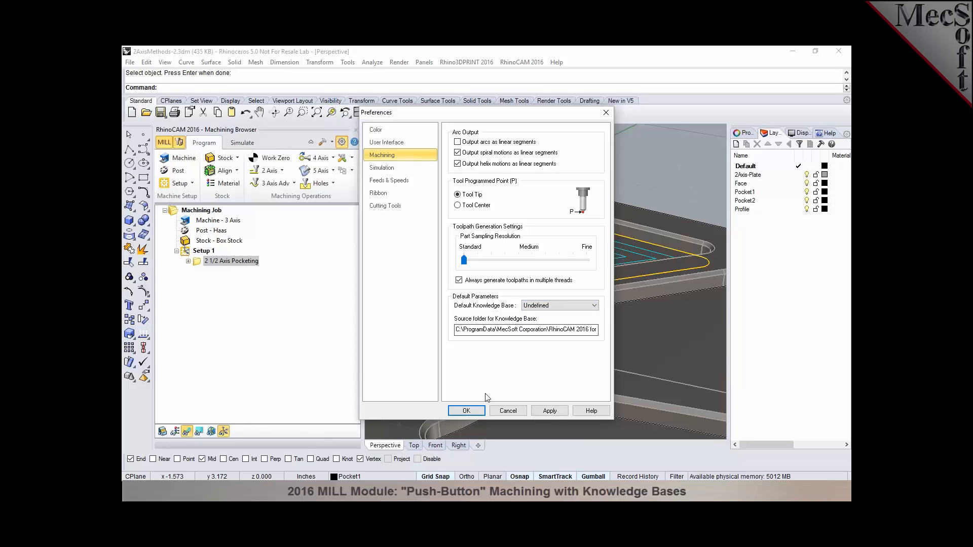
left_click(479, 412)
Check the stock value a new 2 1/2 Axis Pocketing operation receives without a default knowledge base, and close it
left_click(268, 170)
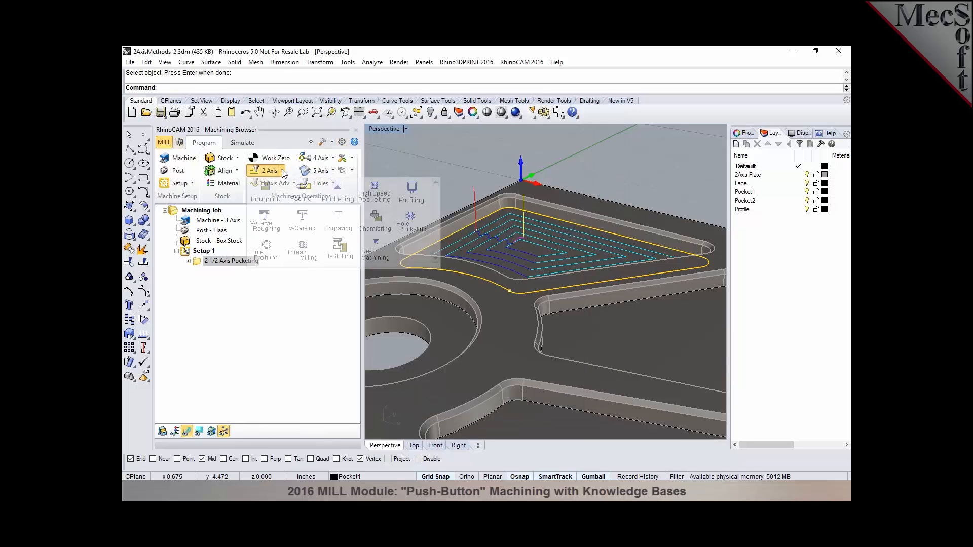
left_click(338, 198)
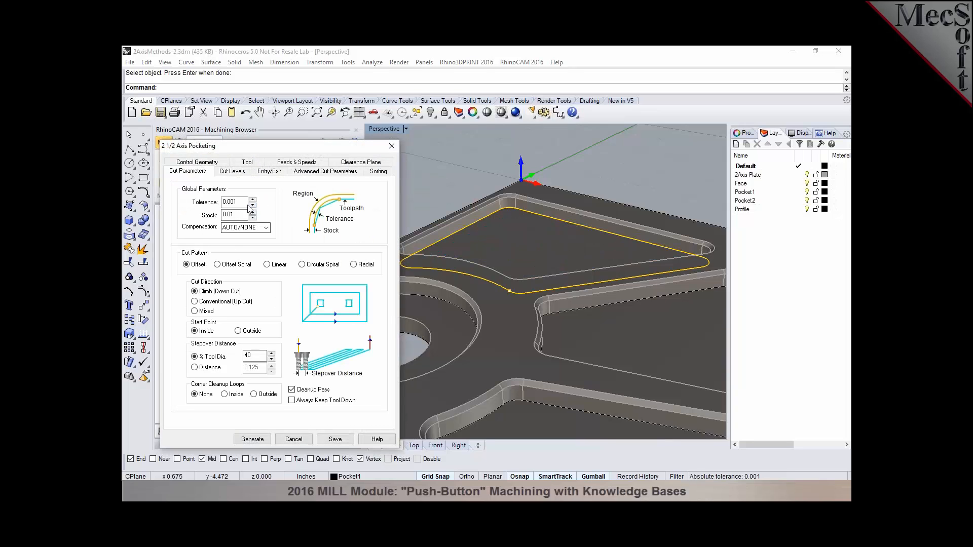
left_click(392, 147)
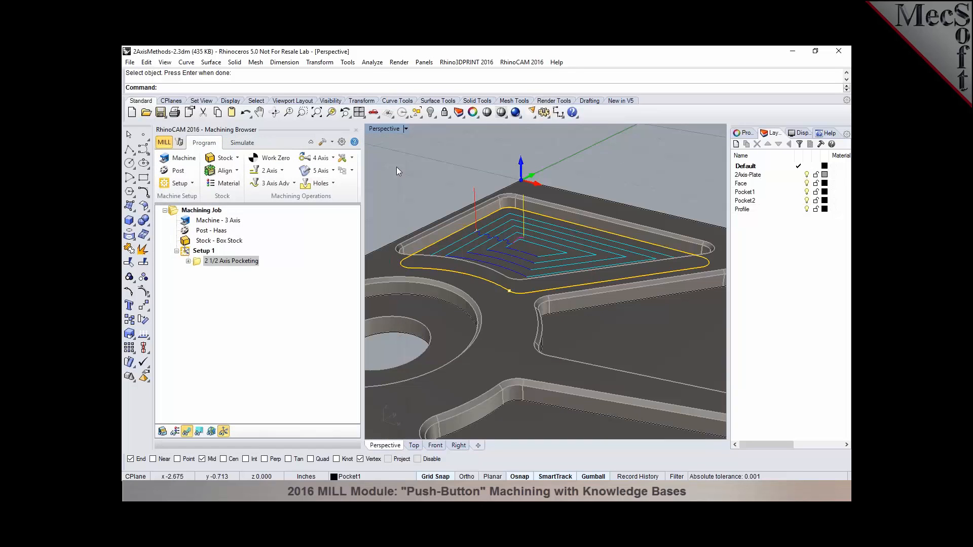
Try to switch the default knowledge base in the machining preferences back to MYDefaultKB1
left_click(341, 142)
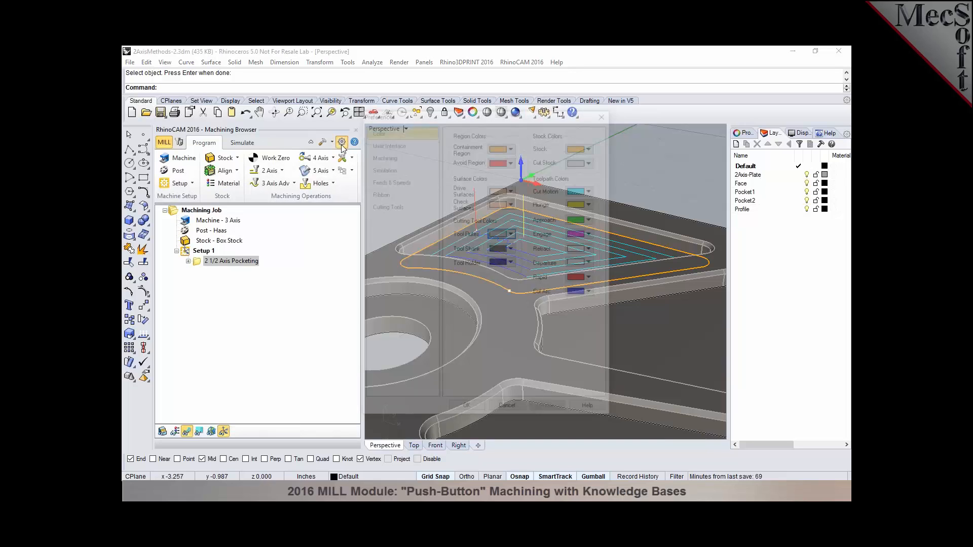
left_click(383, 155)
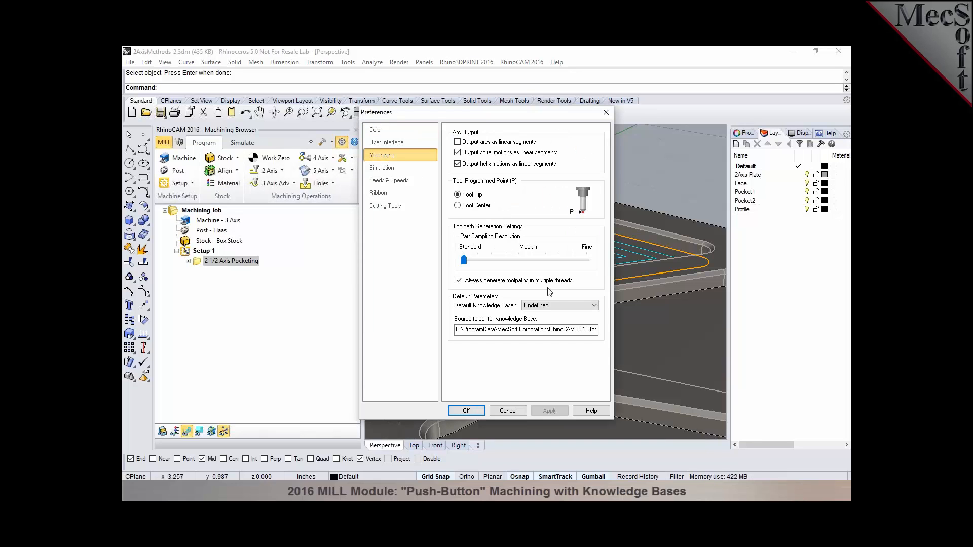
left_click(557, 305)
left_click(554, 334)
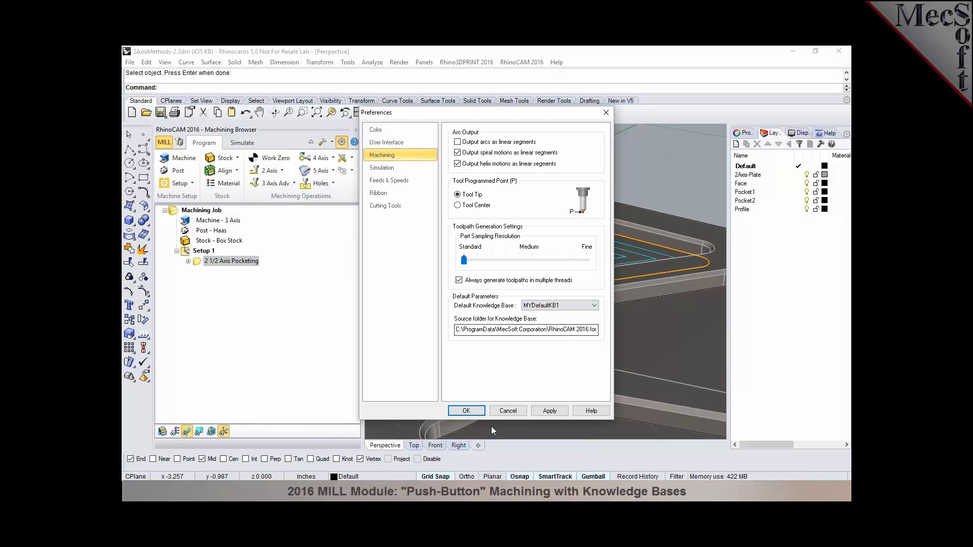
left_click(508, 411)
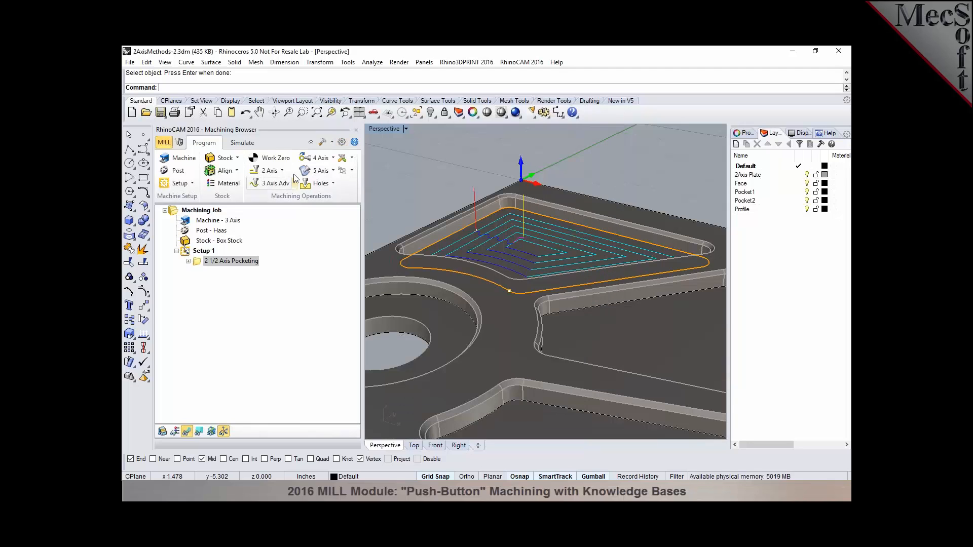
Try to generate another 2 1/2 Axis Pocketing operation after checking its cut parameters
left_click(285, 172)
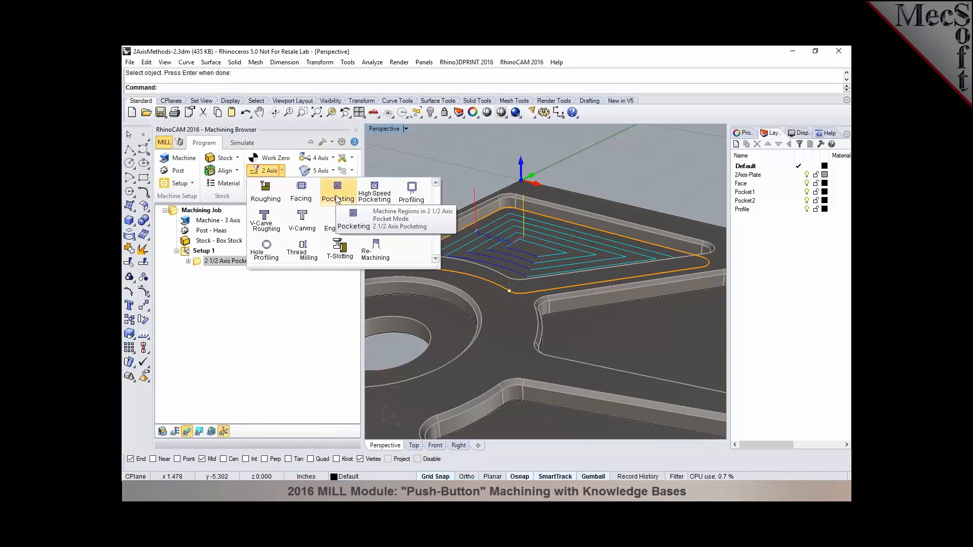
left_click(336, 196)
left_click(191, 162)
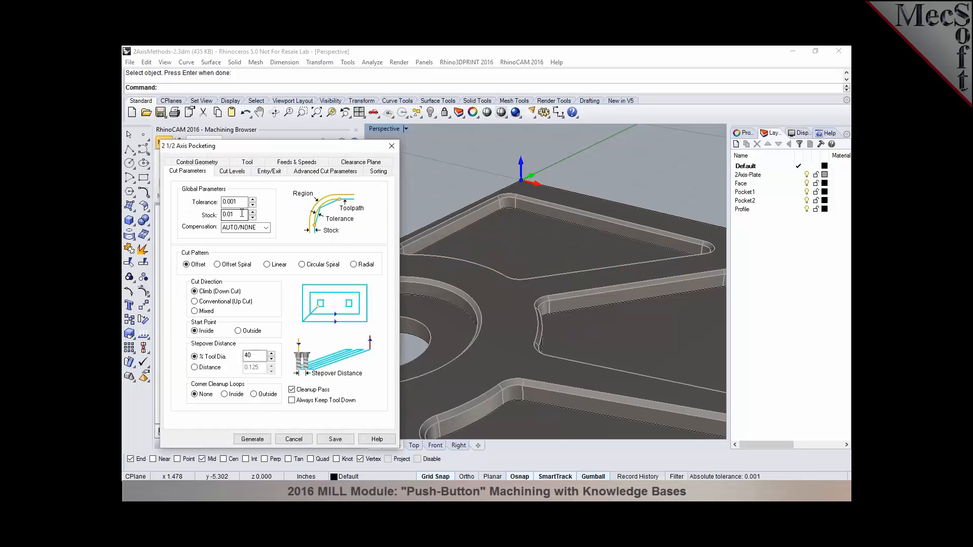
left_click(262, 439)
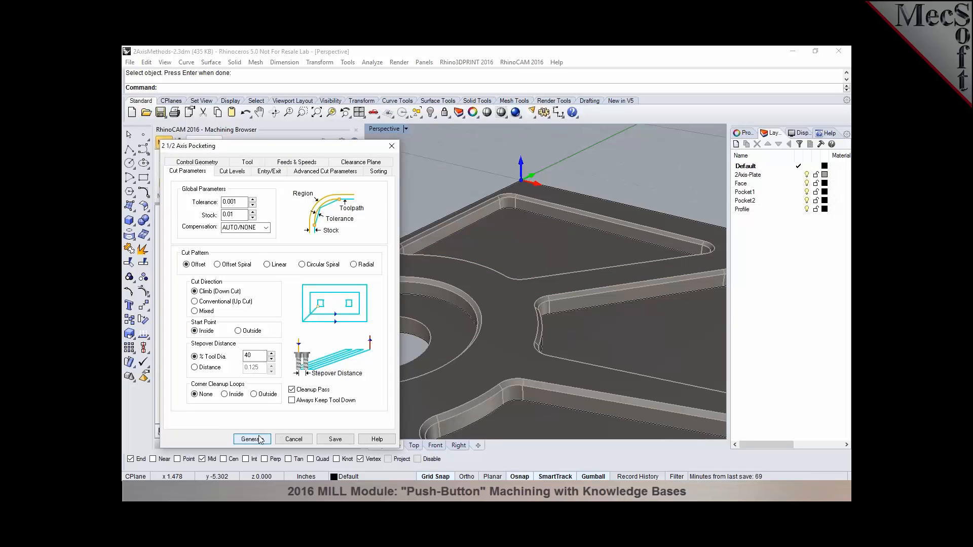
left_click(576, 307)
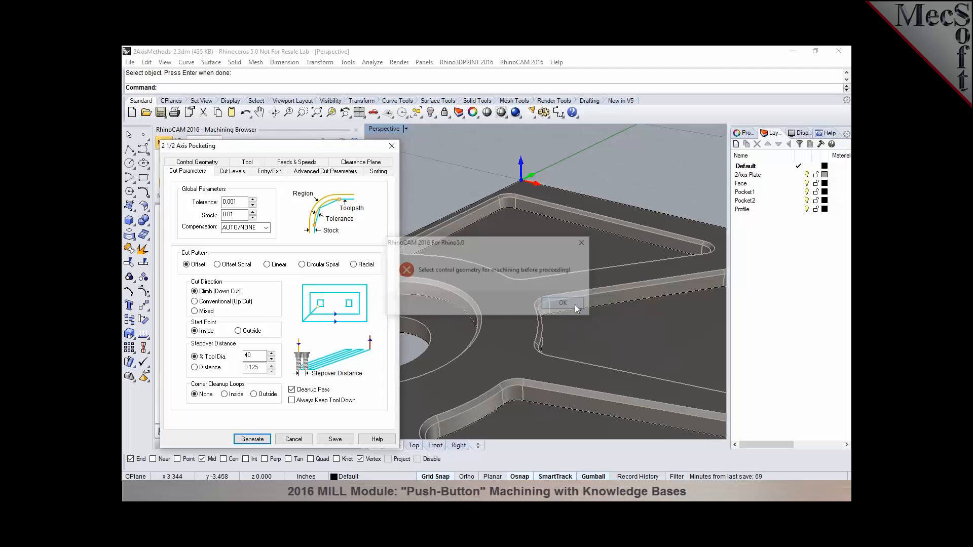
left_click(294, 441)
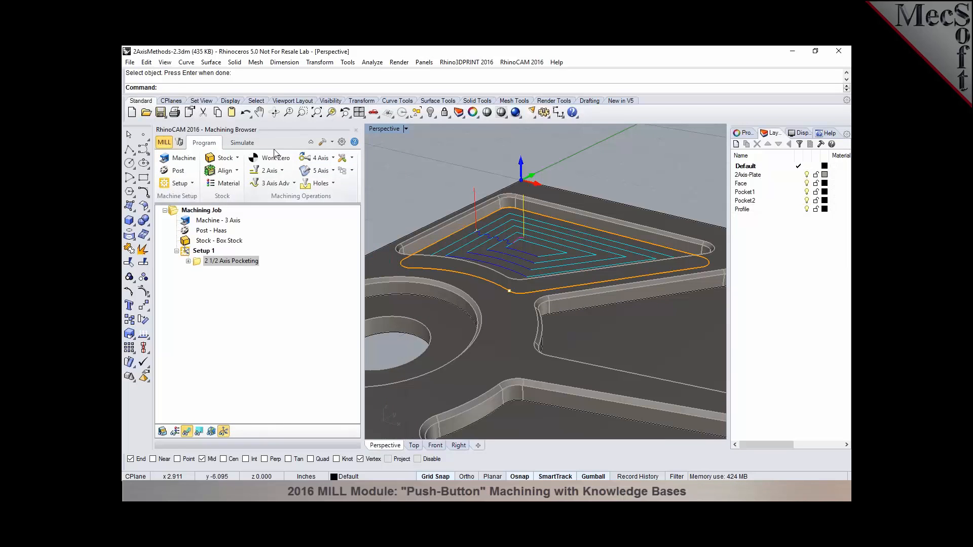
Start a 2 1/2 Axis Profiling operation and select the plate's long upper front edge as its machining region
left_click(282, 171)
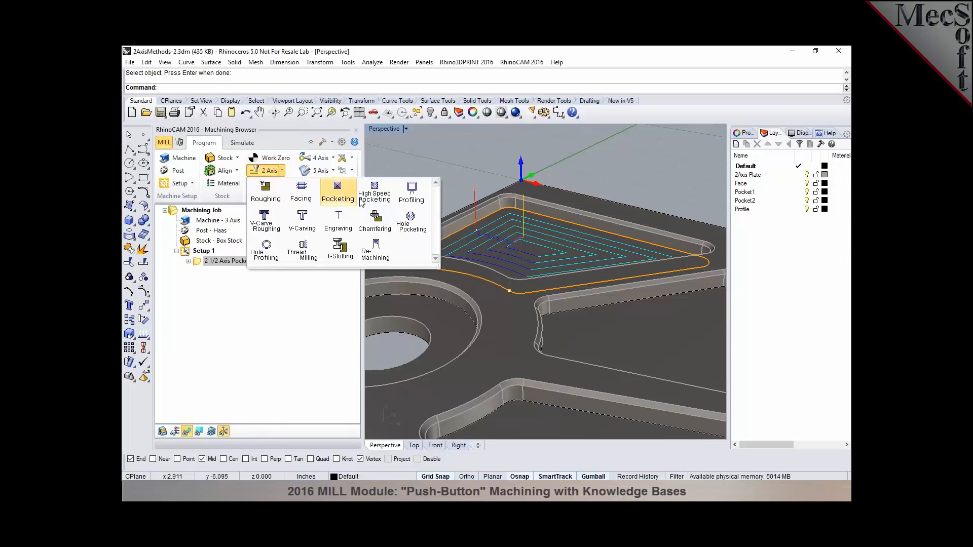
left_click(412, 201)
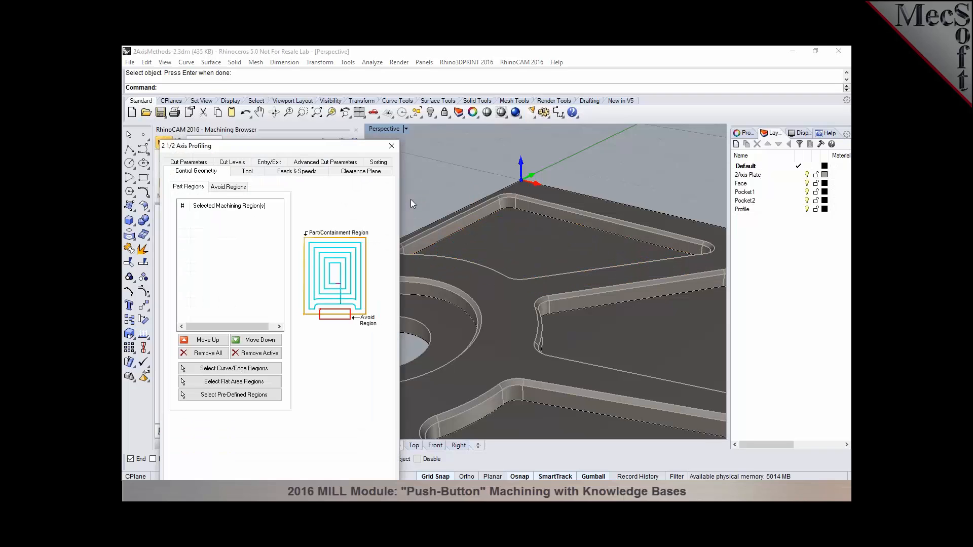
scroll(477, 182, "down", 3)
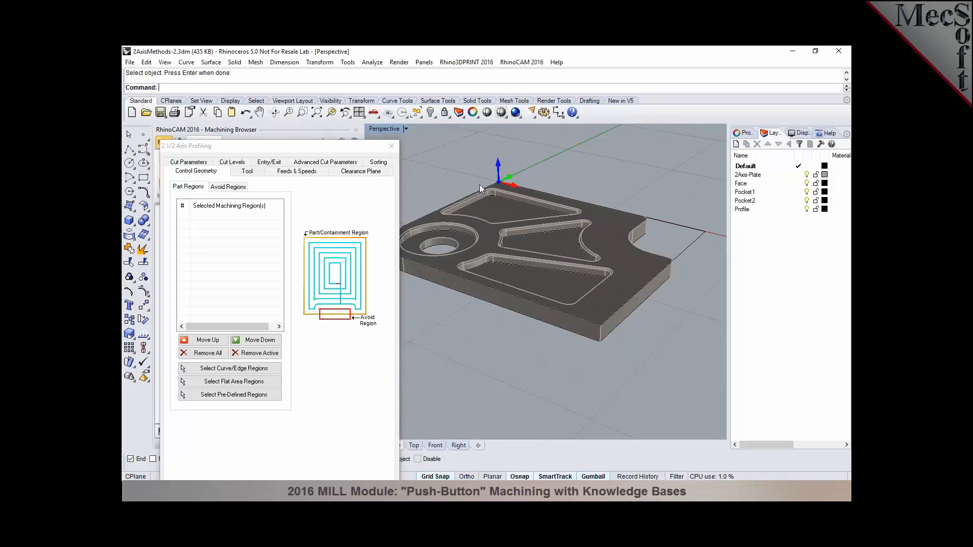
scroll(480, 184, "down", 1)
left_click(233, 368)
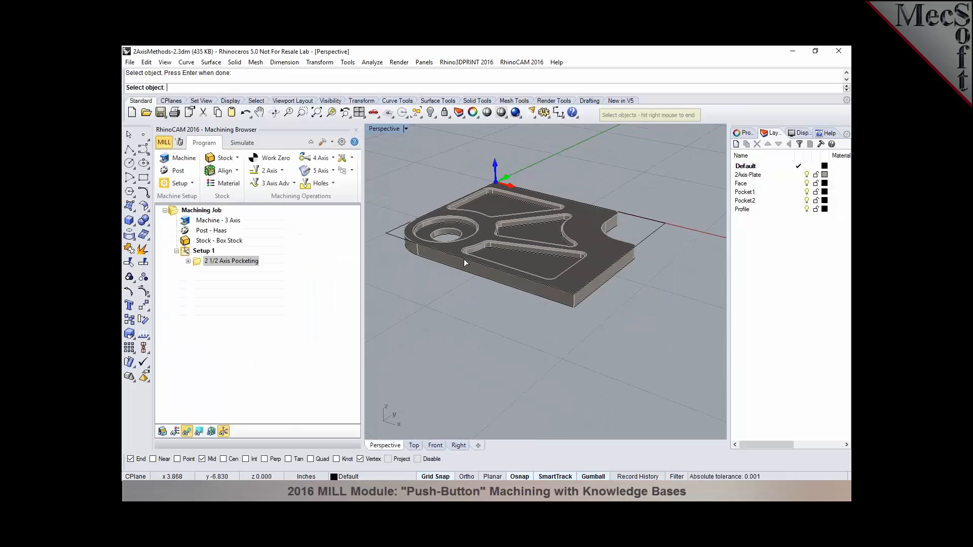
left_click(464, 260)
left_click(483, 295)
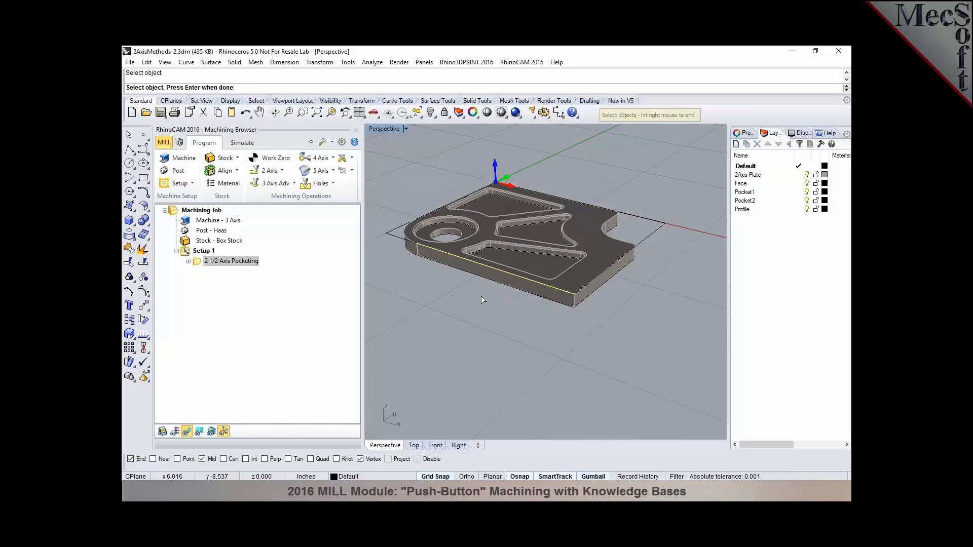
right_click(481, 296)
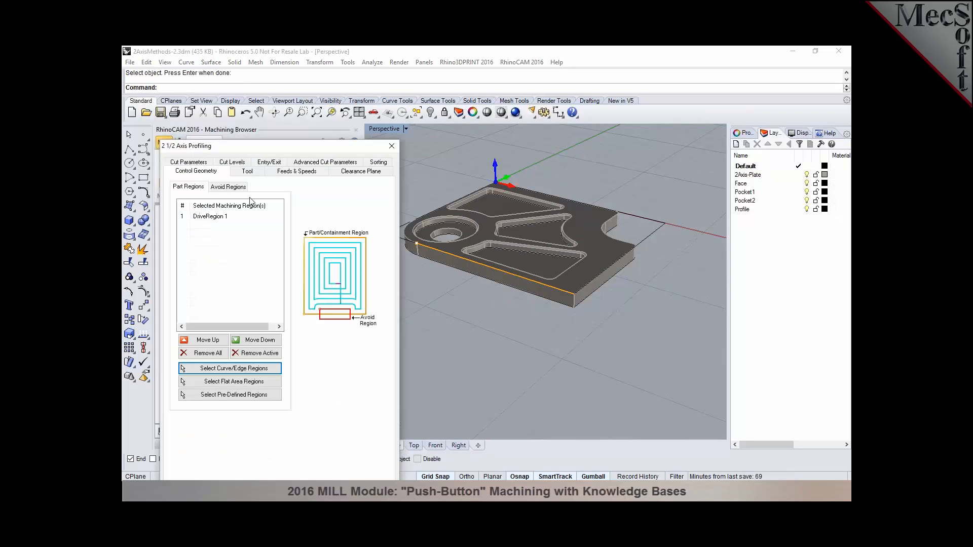
Set the profiling cut direction to Climb (Down Cut), disable the longest-side midpoint start, and have the start side determined using the 3D model
left_click(246, 173)
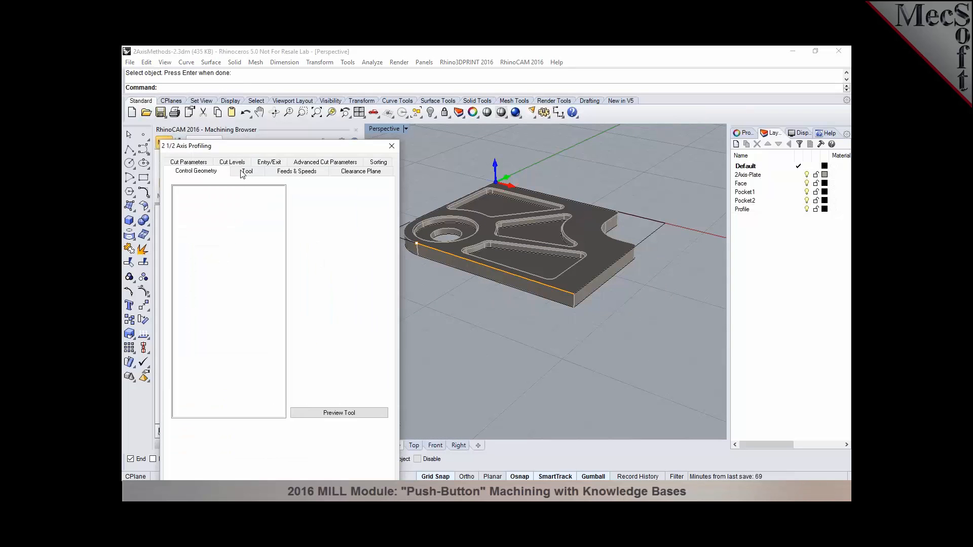
left_click(285, 176)
left_click(343, 174)
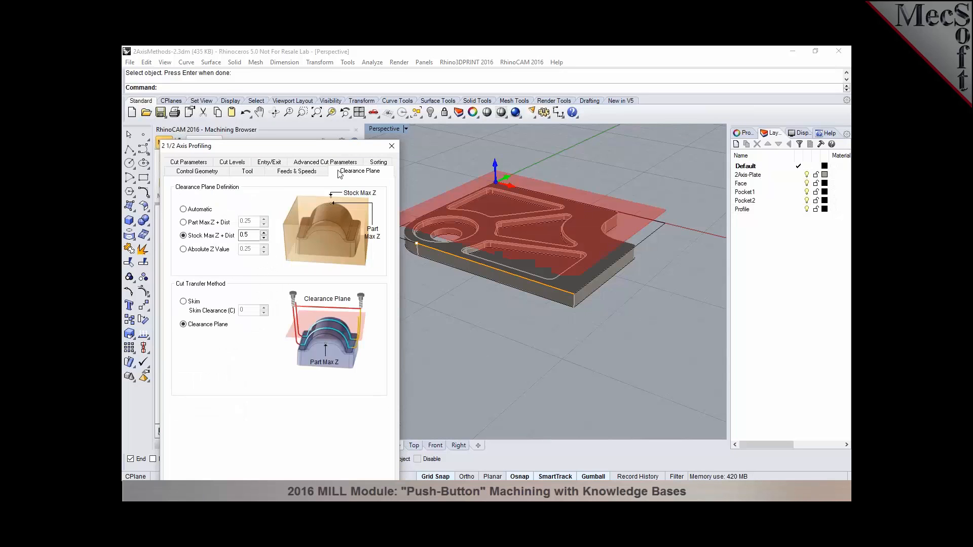
left_click(201, 163)
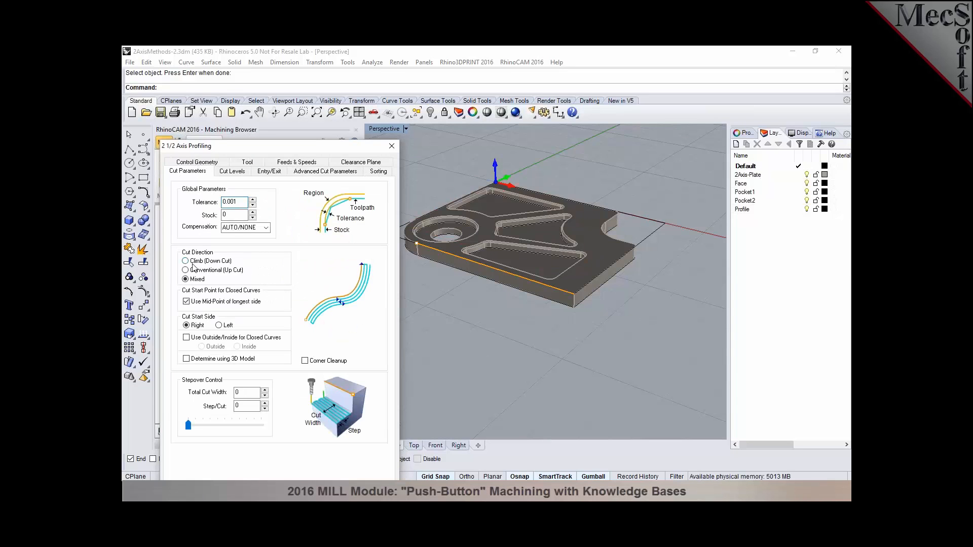
left_click(193, 263)
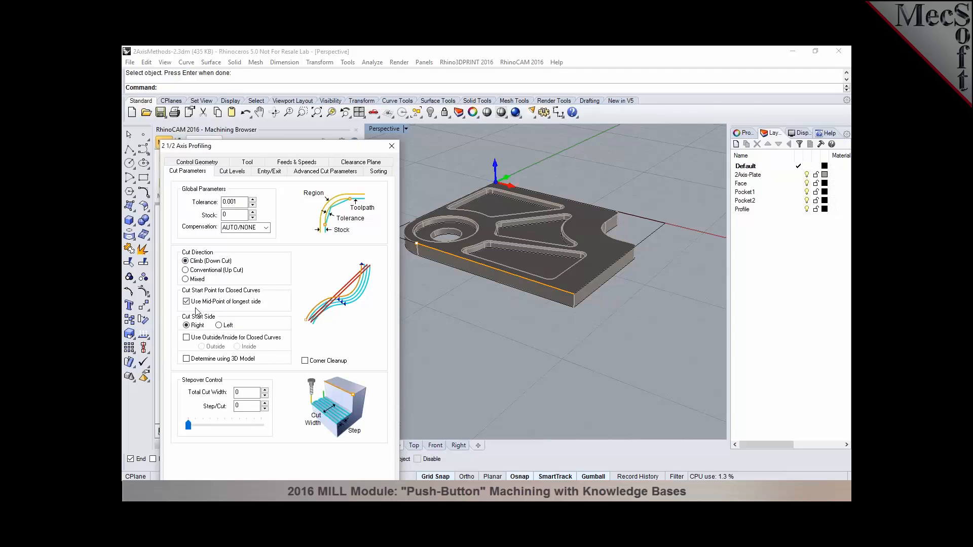
left_click(197, 360)
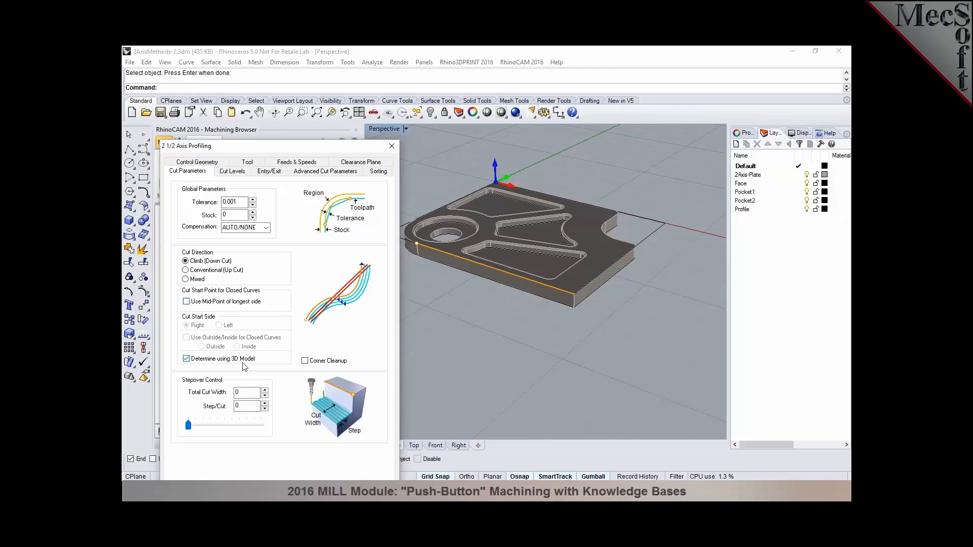
Review the profiling operation's cut levels and entry/exit motions, and generate its toolpath
left_click(232, 172)
left_click(268, 172)
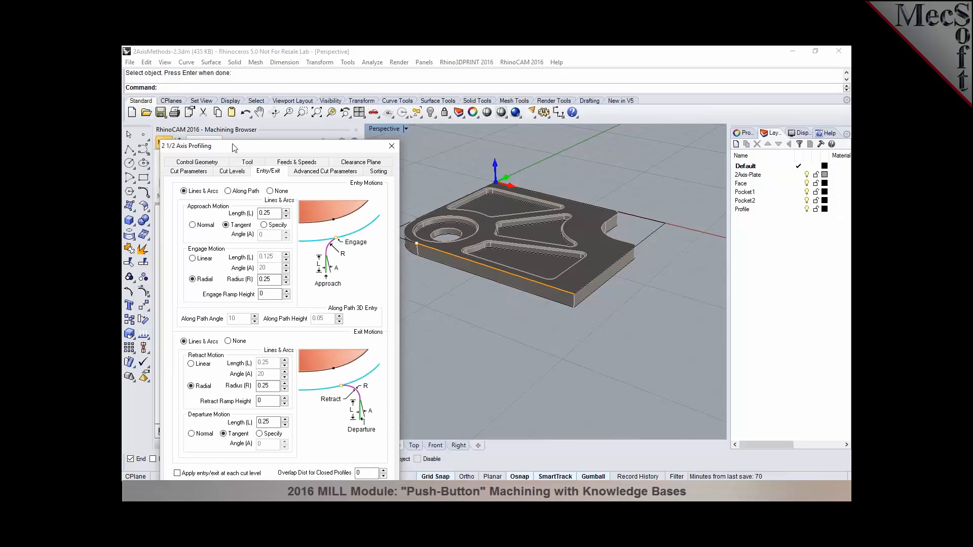
left_click_drag(234, 147, 250, 101)
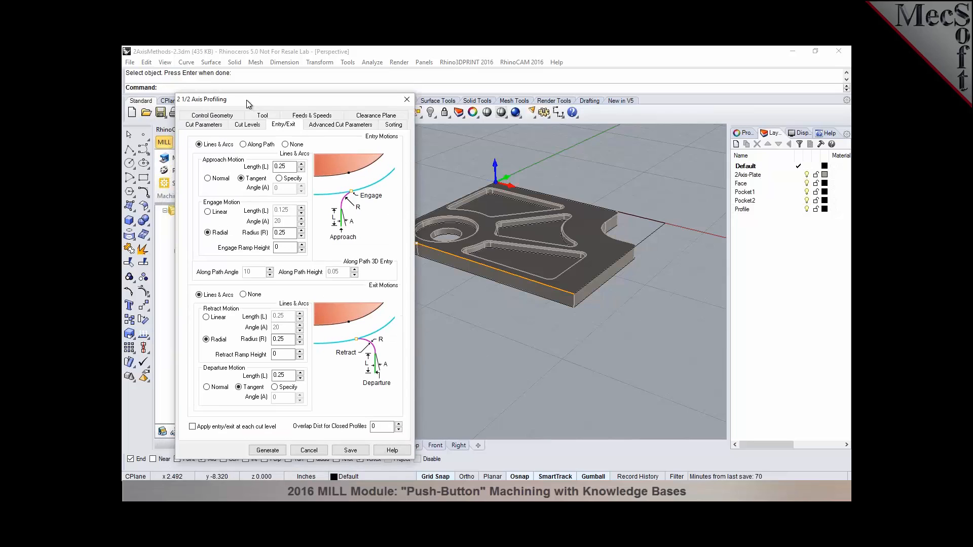
left_click(268, 451)
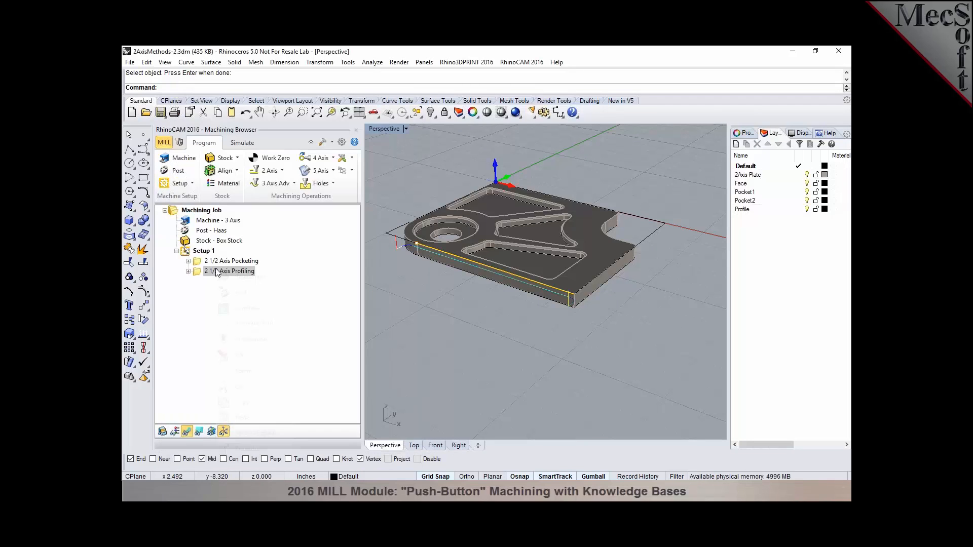
Save the generated 2 1/2 Axis Profiling operation's settings as defaults in the MYDefaultKB1 knowledge base
left_click(250, 433)
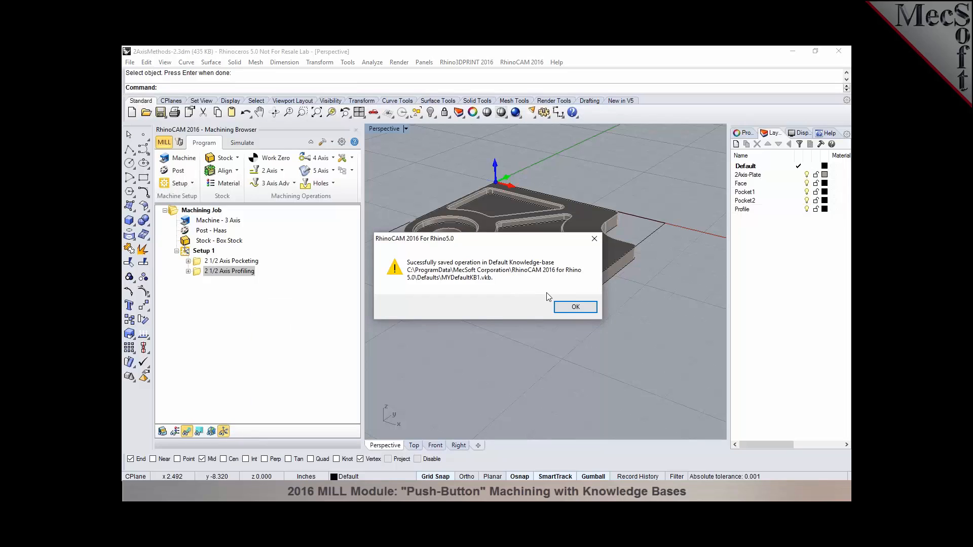
left_click(573, 307)
left_click(570, 305)
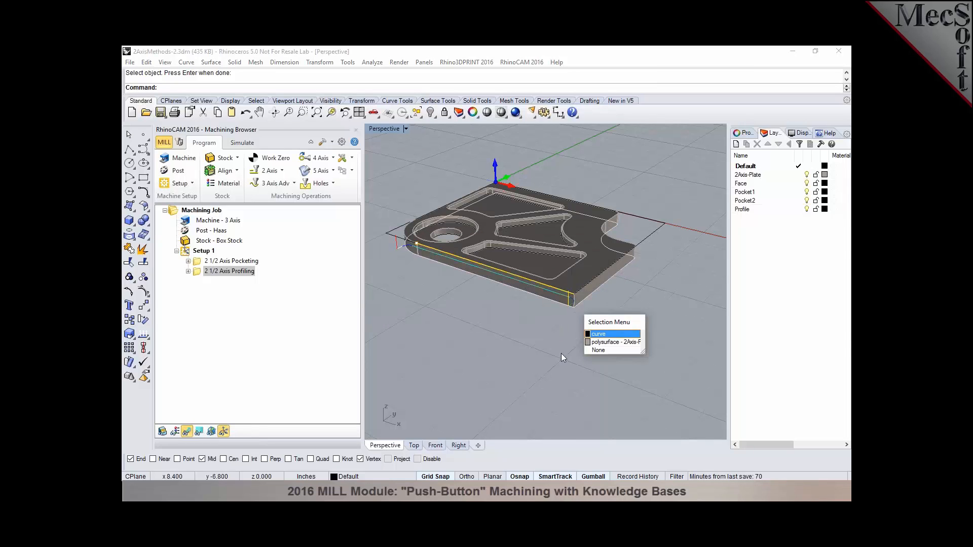
left_click(593, 351)
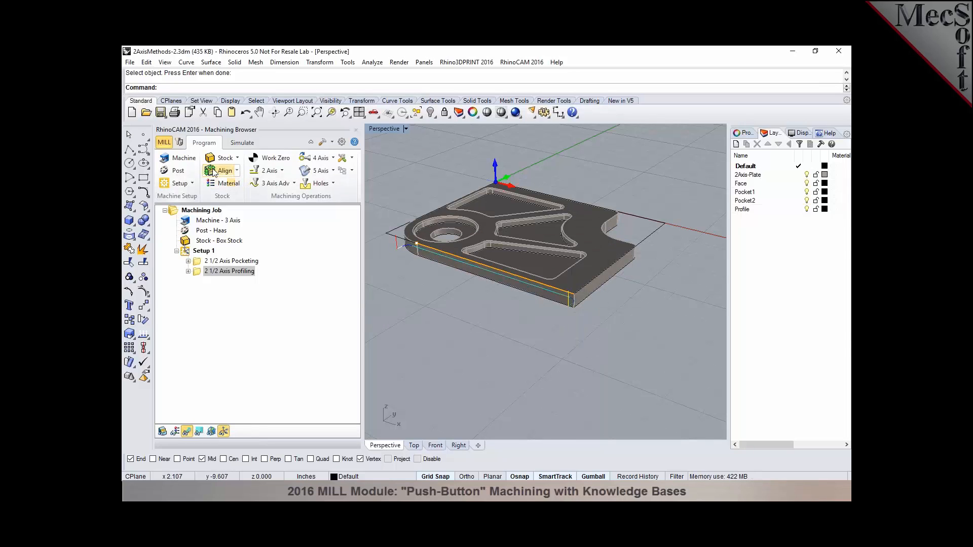
Open 2AxisMethods.3dm, discarding the changes to 2AxisMethods-2.3dm
left_click(146, 113)
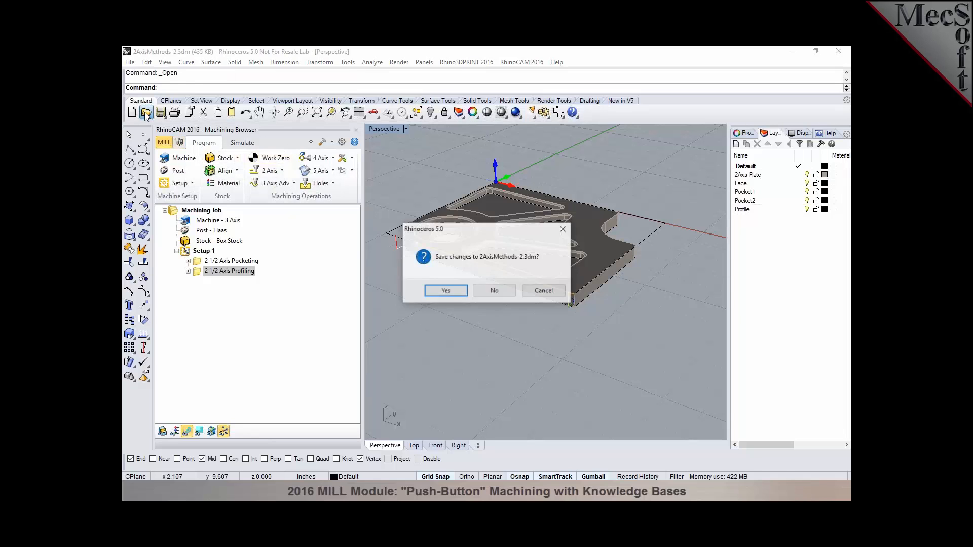
left_click(507, 296)
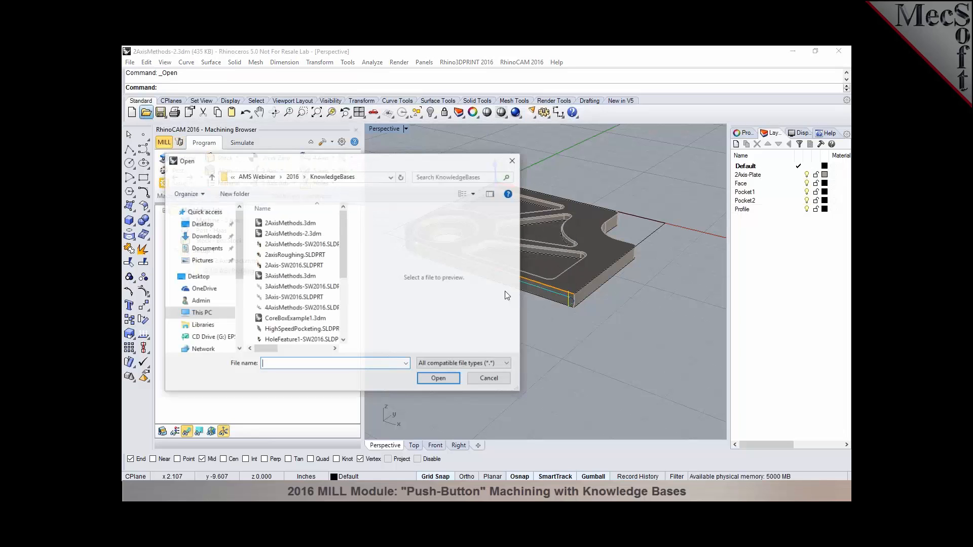
left_click(286, 223)
left_click(439, 379)
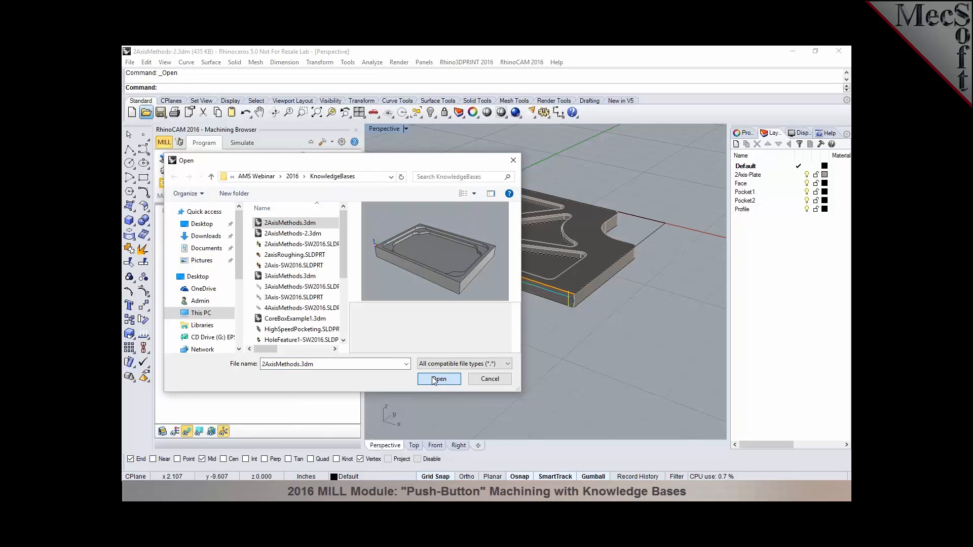
Check the cut parameters that a new 2 1/2 Axis Profiling operation receives from the default knowledge base, and close it
left_click(281, 172)
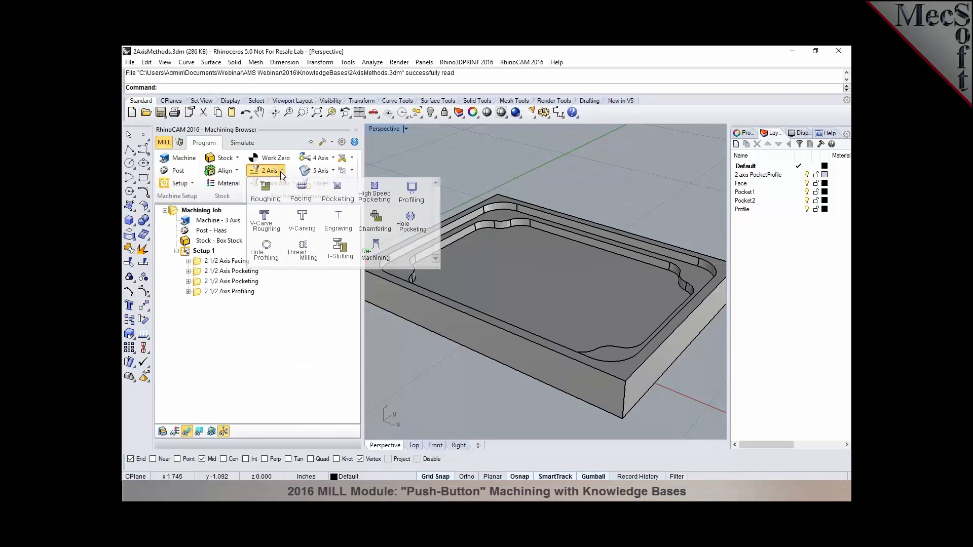
left_click(408, 199)
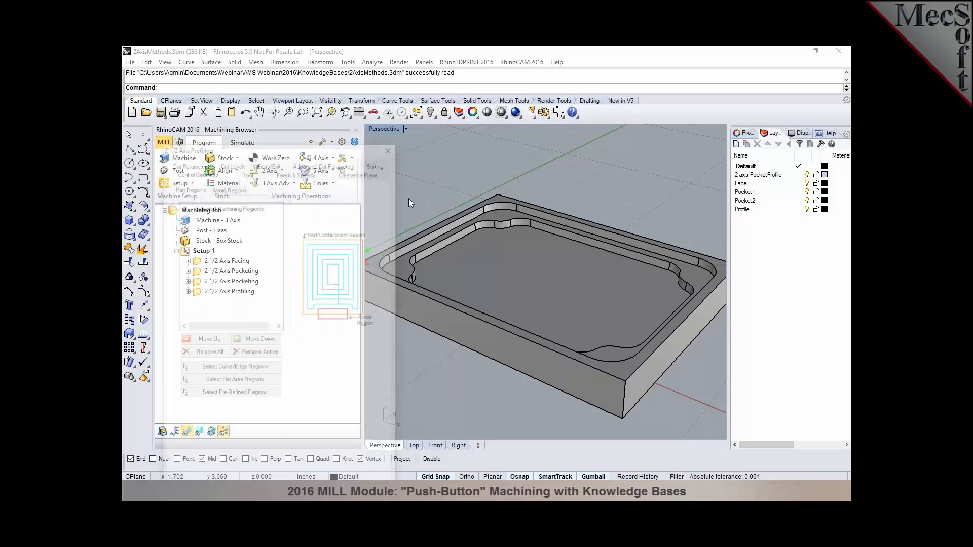
left_click(197, 163)
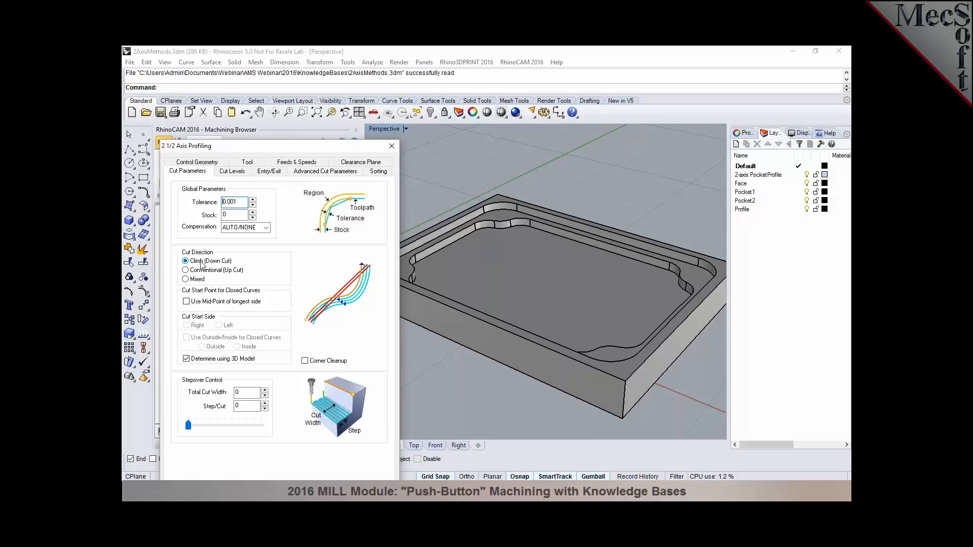
left_click(391, 146)
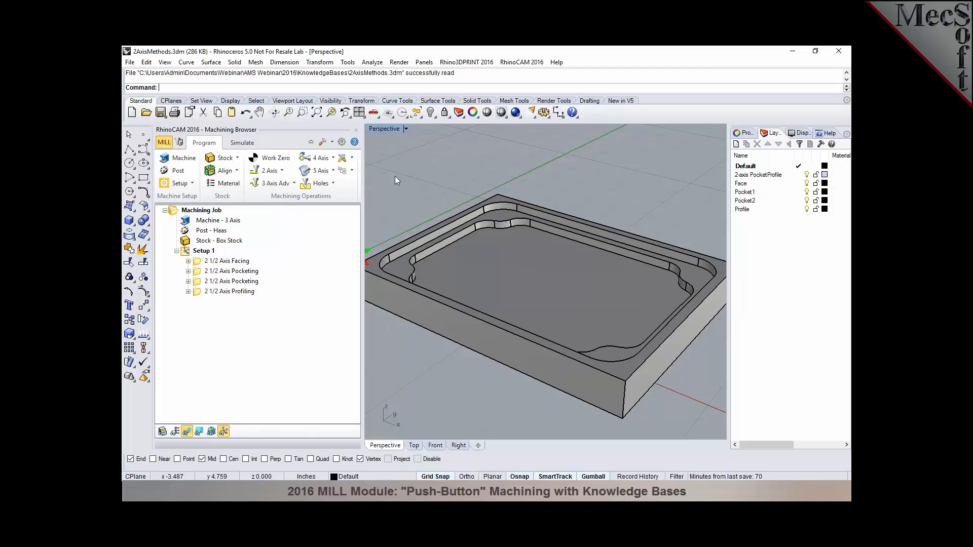
Set the default knowledge base in the machining preferences to Undefined and apply the change
left_click(341, 143)
left_click(388, 155)
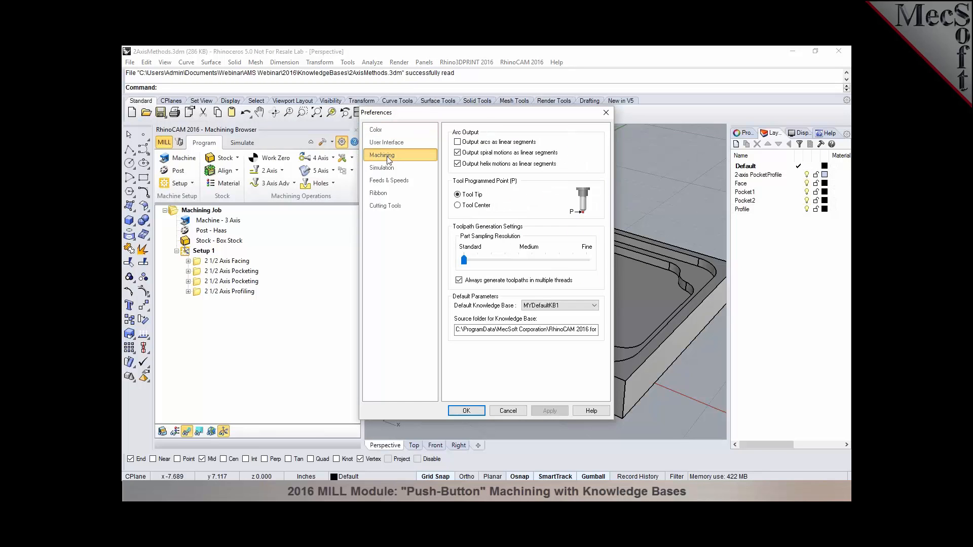
left_click(556, 306)
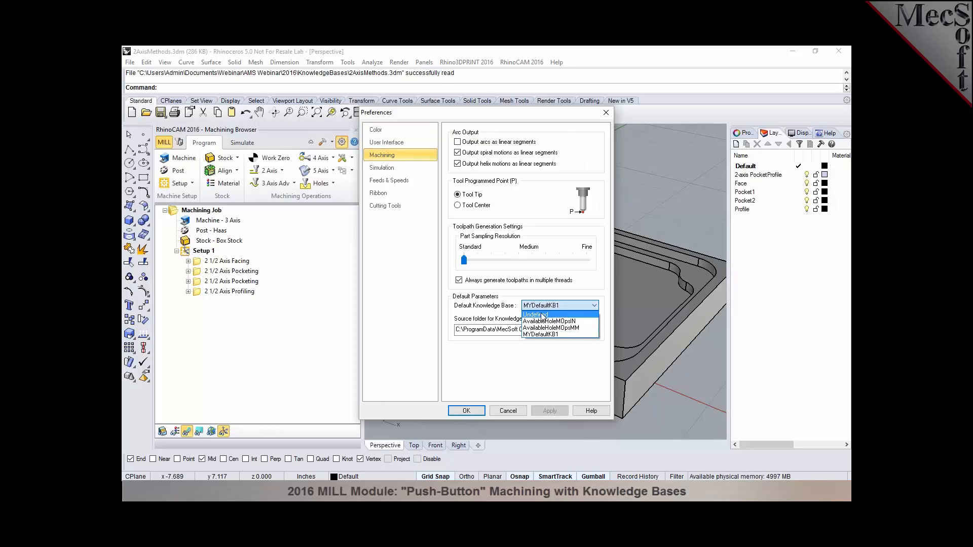
left_click(543, 316)
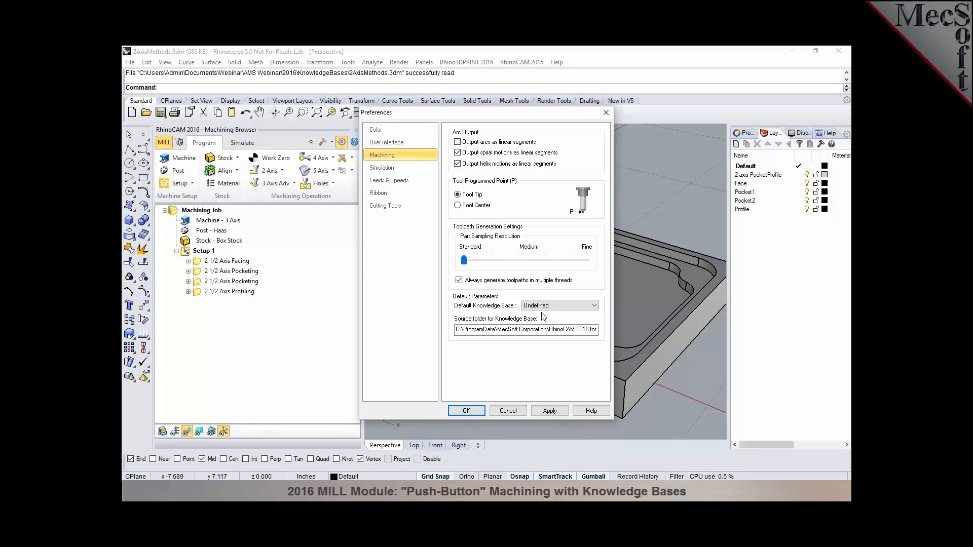
left_click(549, 411)
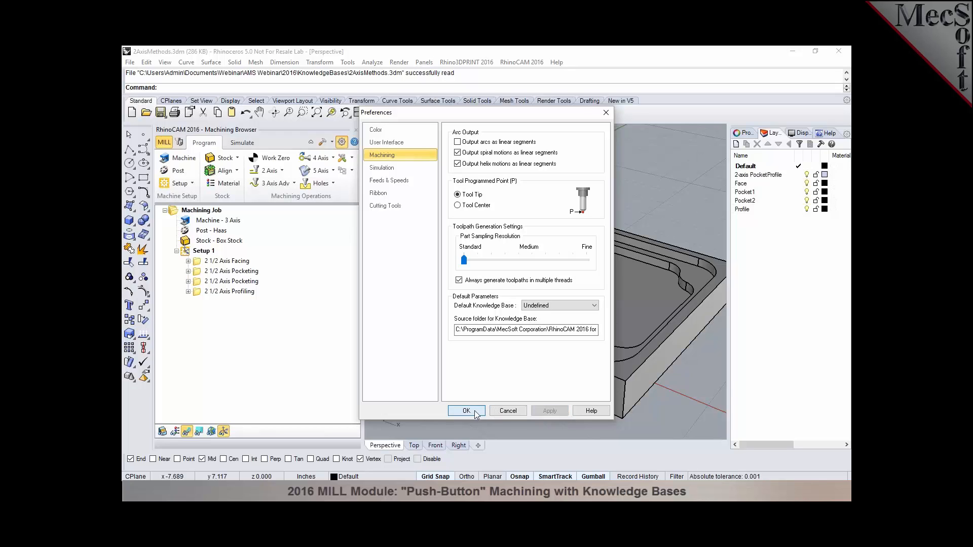
left_click(466, 411)
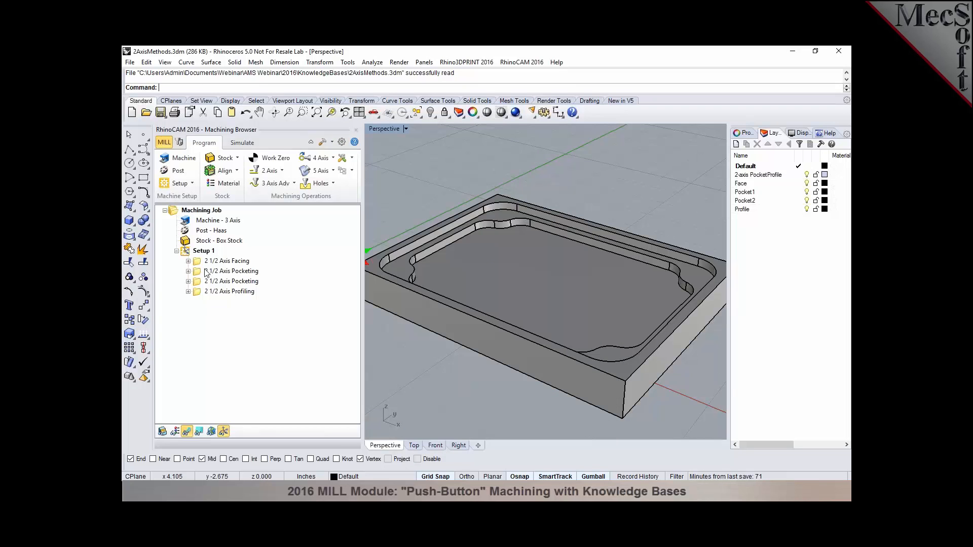
Change the existing 2 1/2 Axis Profiling operation's cut direction to Conventional (Up Cut) and regenerate its toolpath
left_click(199, 294)
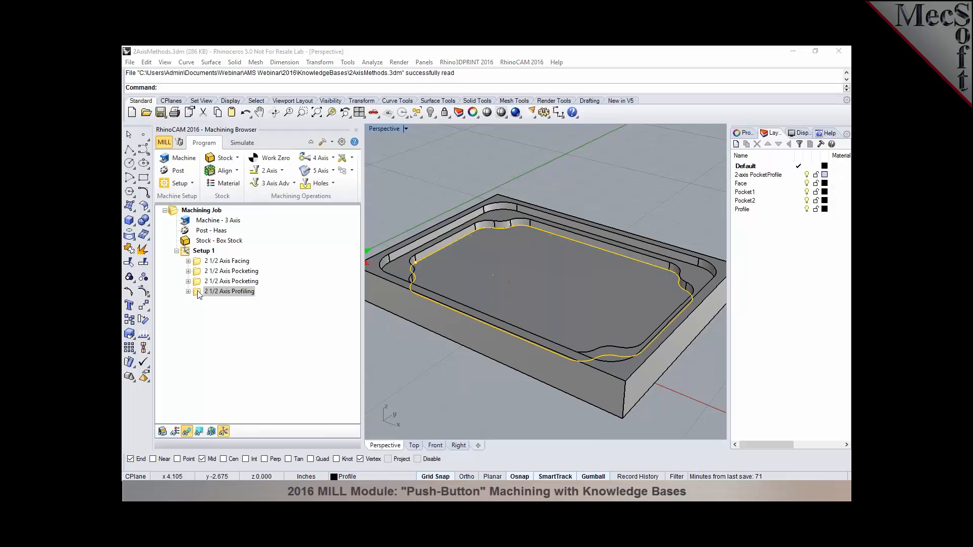
double_click(198, 292)
left_click(196, 162)
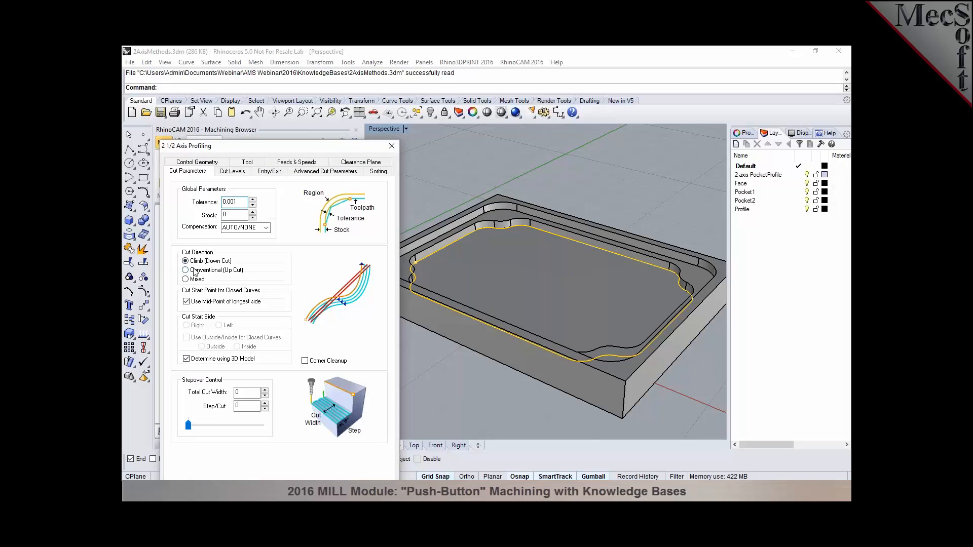
left_click(194, 272)
left_click_drag(236, 147, 258, 96)
left_click(275, 445)
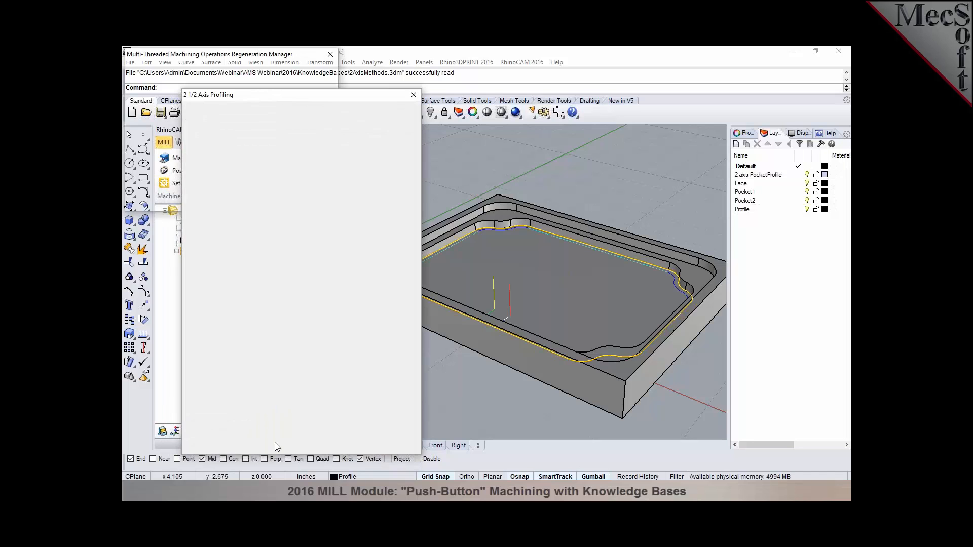
Save the edited profiling operation's settings as defaults in a new knowledge base file named MYDefaultKB2.vkb
right_click(224, 291)
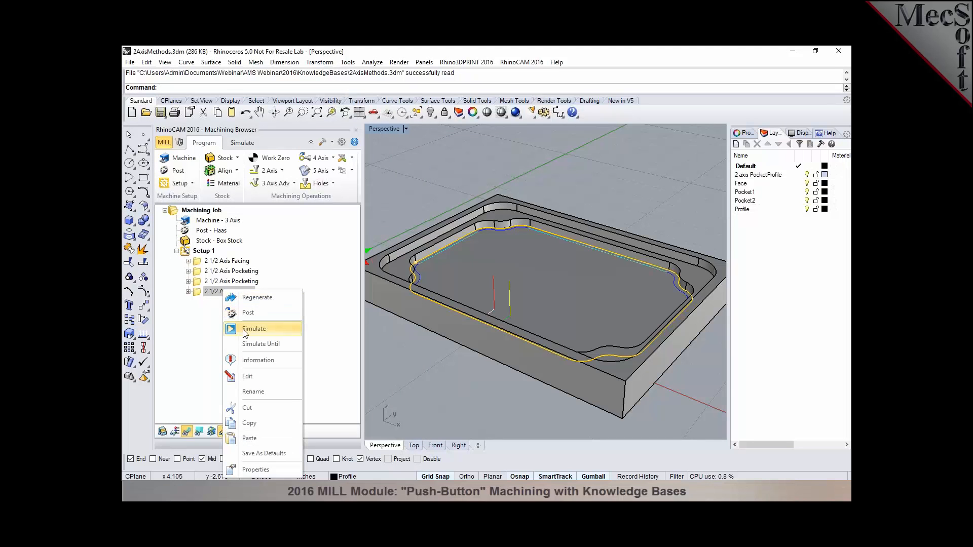
left_click(263, 453)
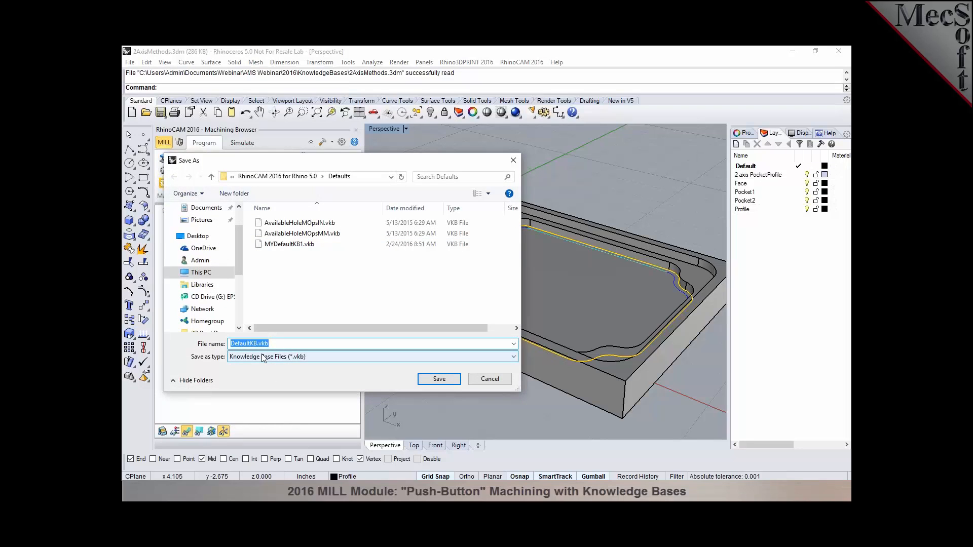
left_click(287, 243)
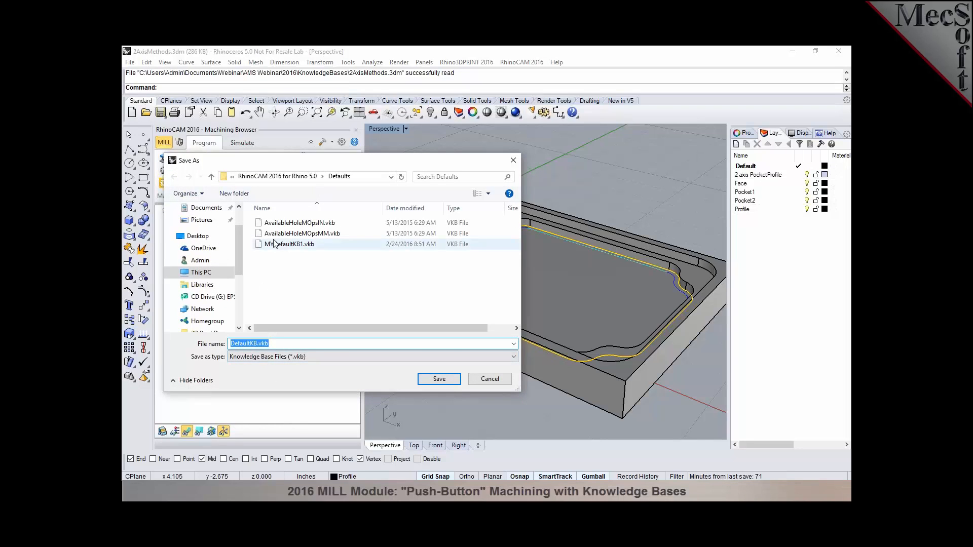
left_click(264, 346)
left_click(269, 345)
key("BackSpace")
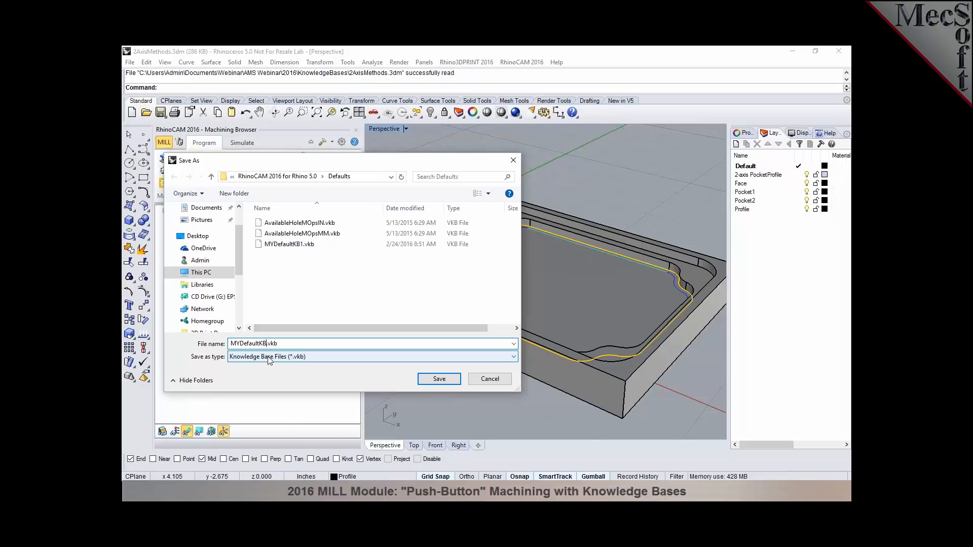
type("2")
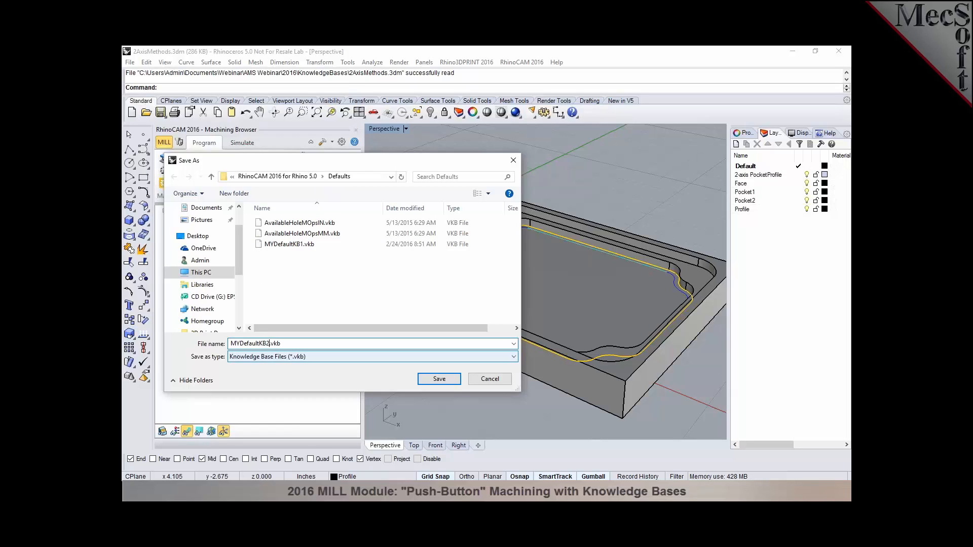
left_click(439, 380)
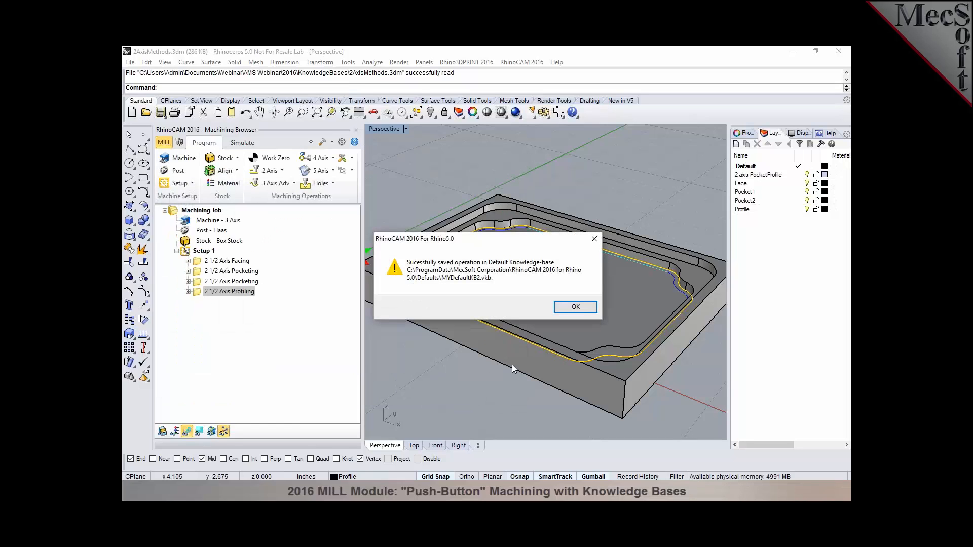
left_click(576, 307)
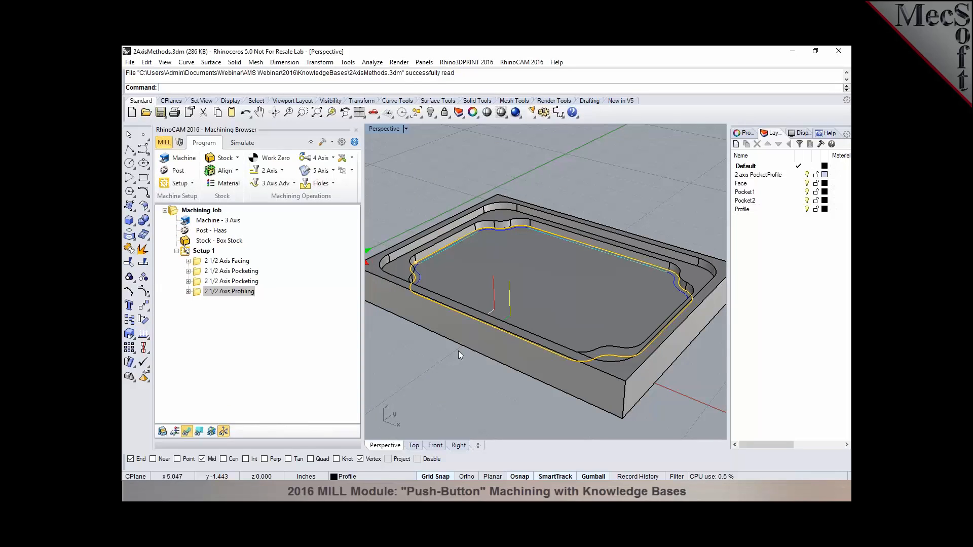
Start another 2 1/2 Axis Profiling operation and check the cut direction among its default cut parameters
left_click(275, 171)
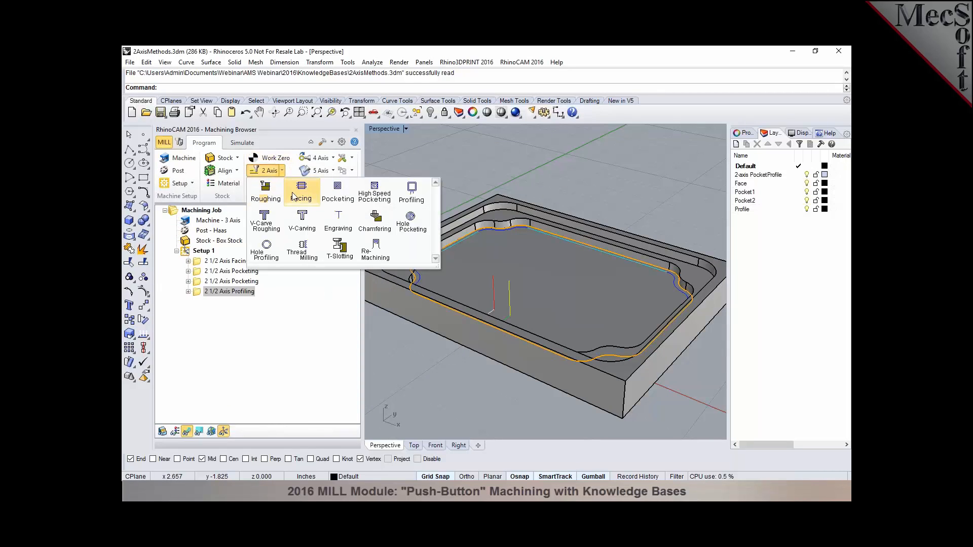
left_click(404, 198)
left_click(202, 164)
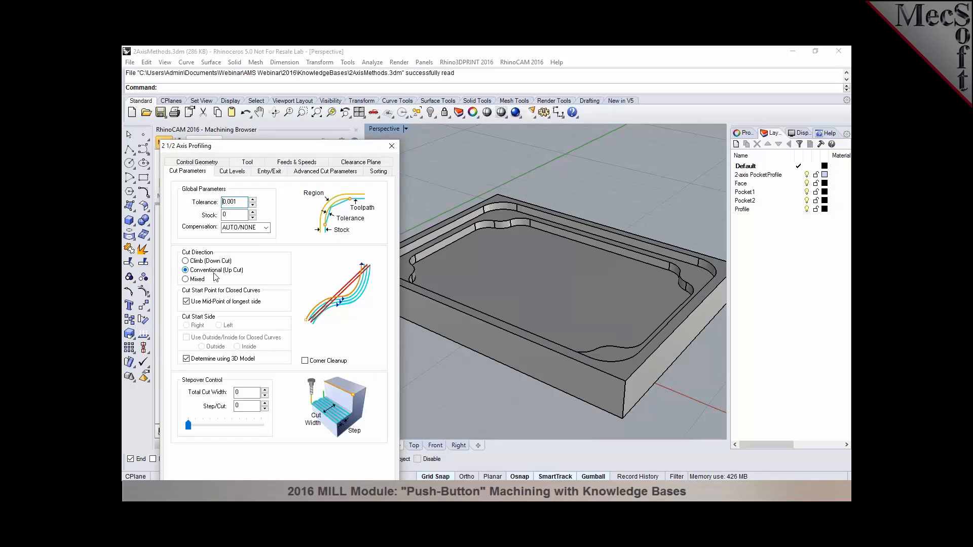
Close the new profiling operation's settings and, in SOLIDWORKS, look at the Save As Defaults command for the Hole Profiling operation
left_click(391, 146)
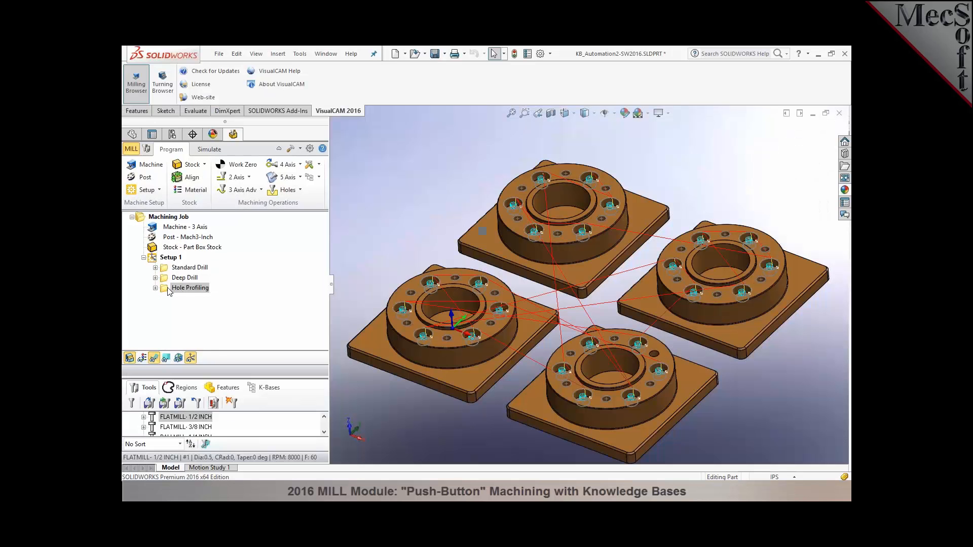
right_click(168, 288)
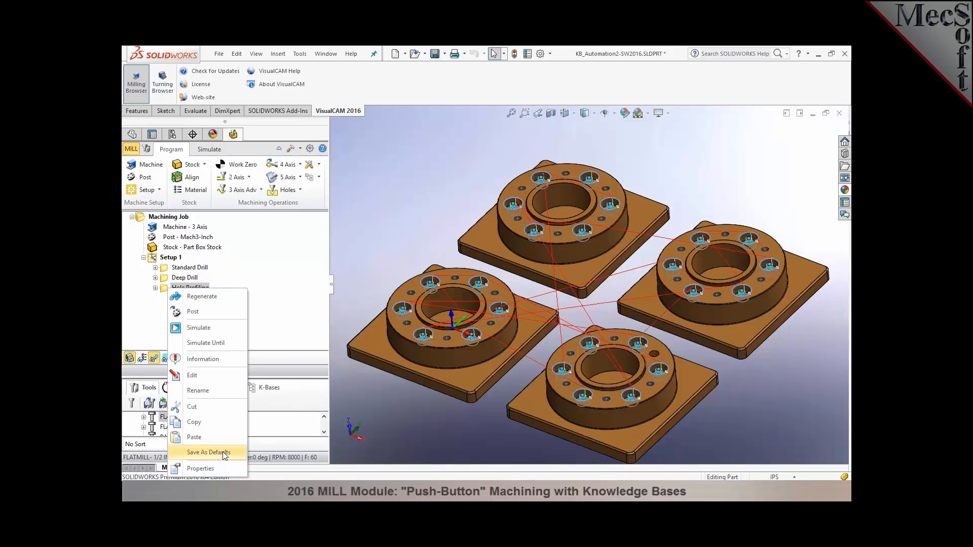
left_click(399, 432)
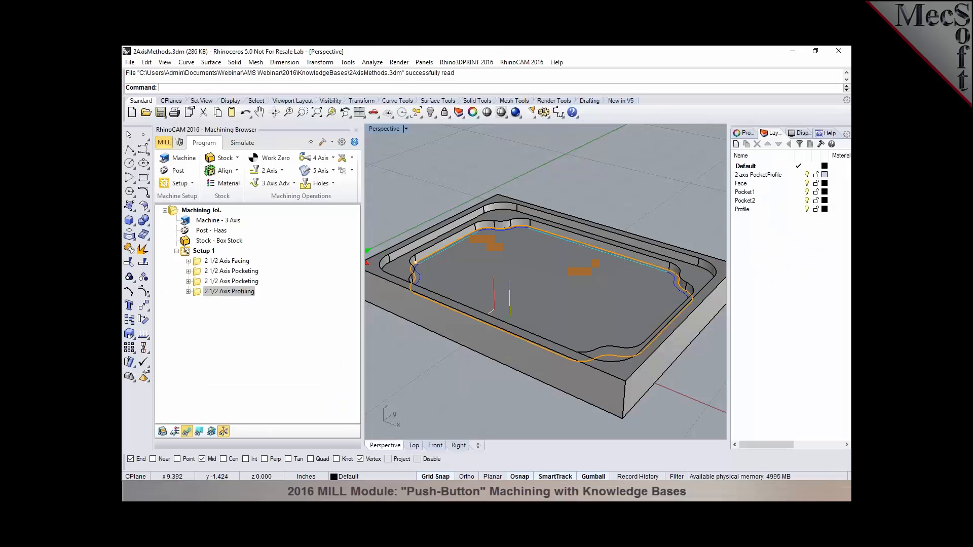
Back in RhinoCAM, show the knowledge base browser and load 2AxisMethods.vkb, declining to set selection rules
left_click(179, 142)
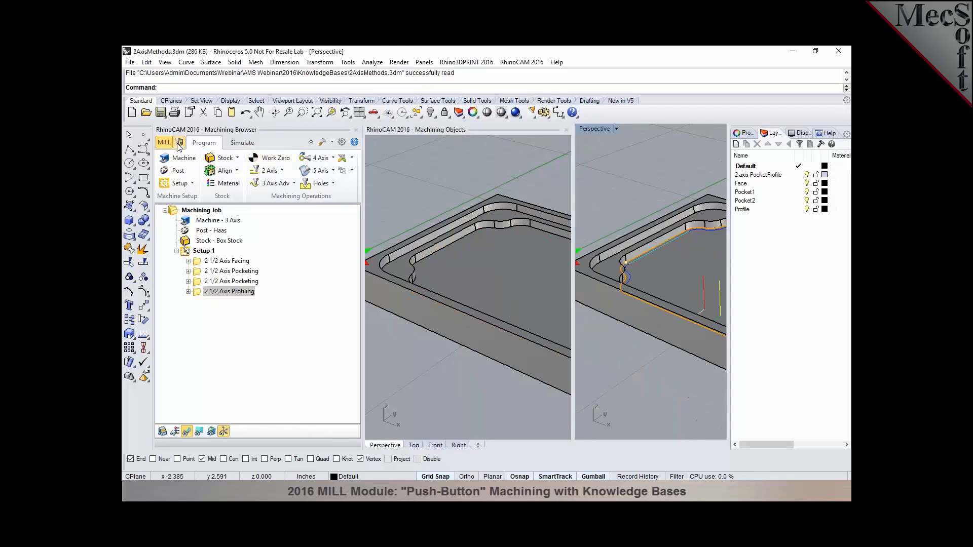
left_click(375, 159)
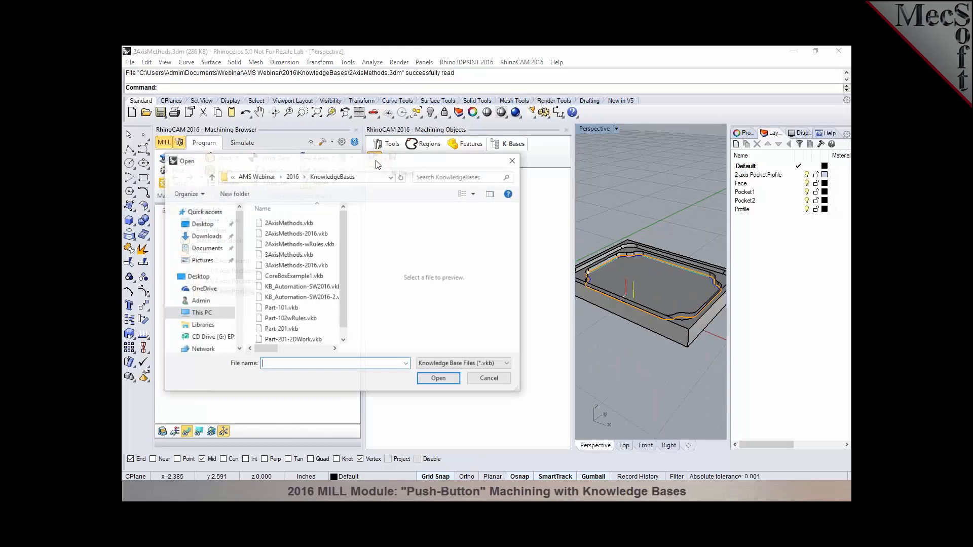
left_click(322, 223)
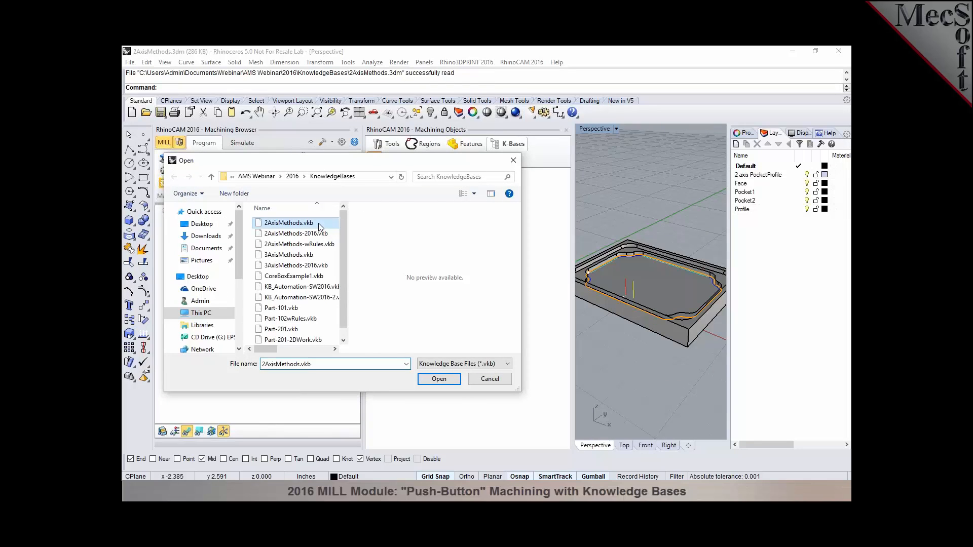
left_click(438, 380)
left_click(530, 303)
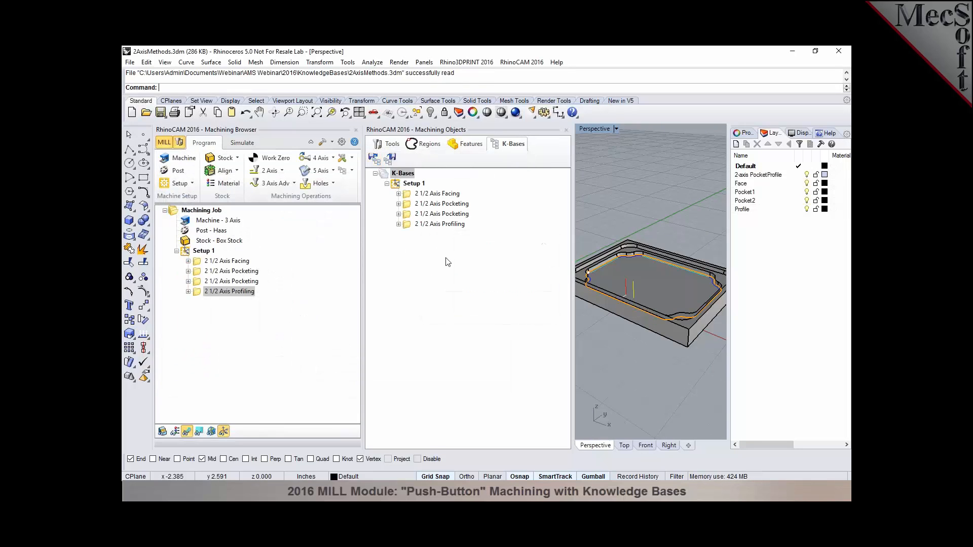
Delete both 2 1/2 Axis Pocketing operations and the 2 1/2 Axis Profiling operation from the loaded knowledge base
left_click(425, 204)
key("Delete")
key("Delete")
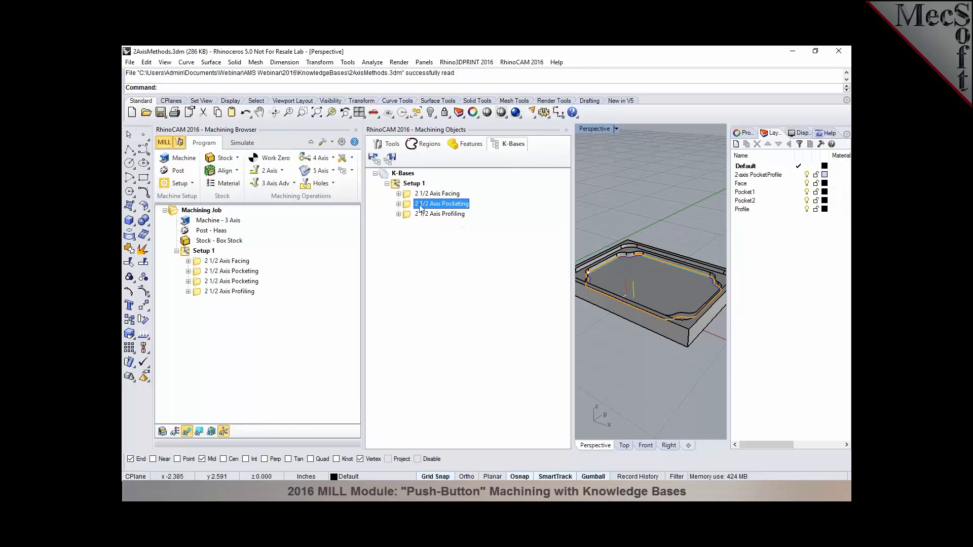
key("Delete")
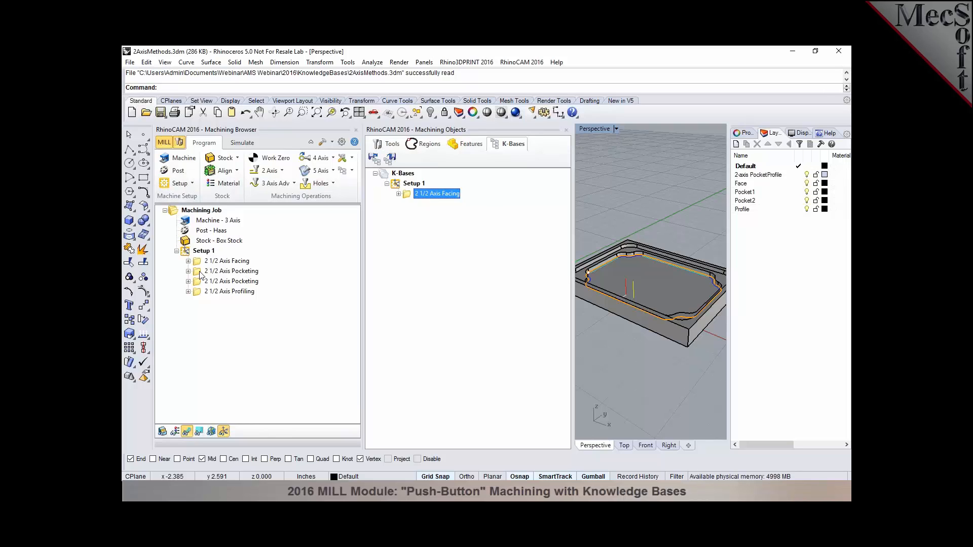
Save the reduced knowledge base as 2AxisMethods-1.vkb, declining to set selection rules
left_click(390, 159)
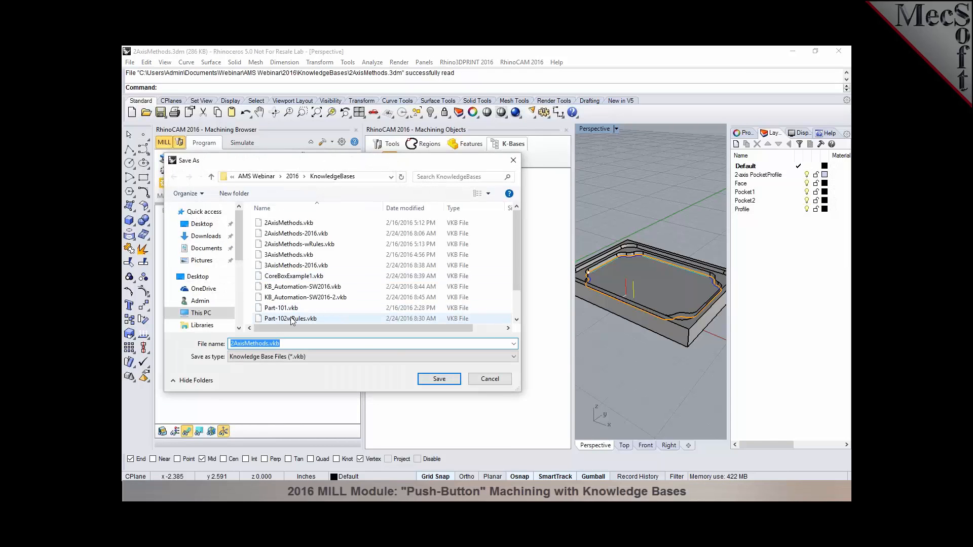
left_click(269, 344)
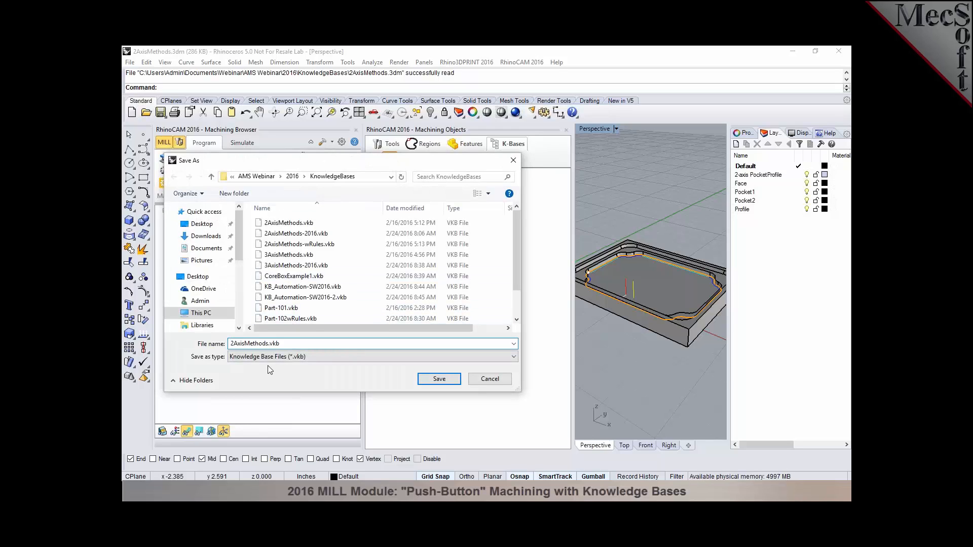
type("-1")
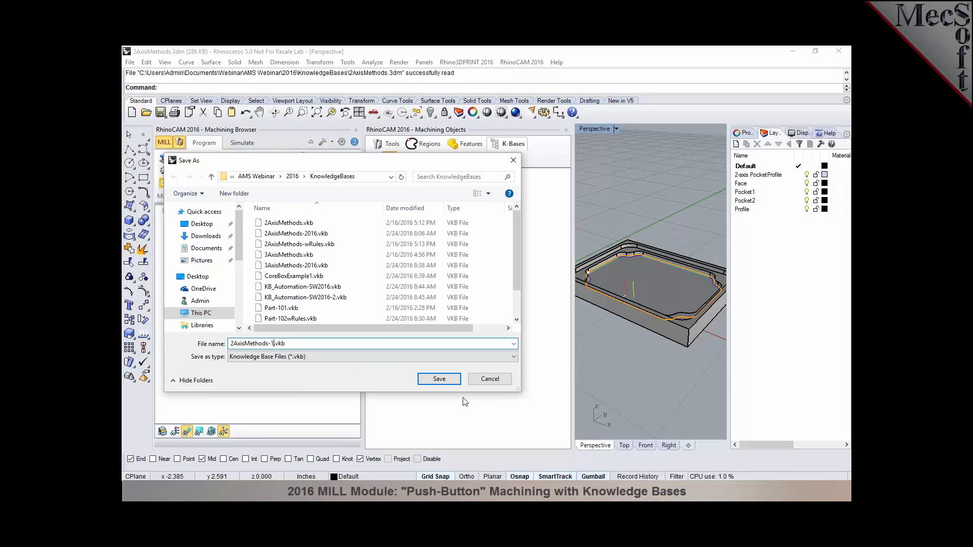
left_click(438, 379)
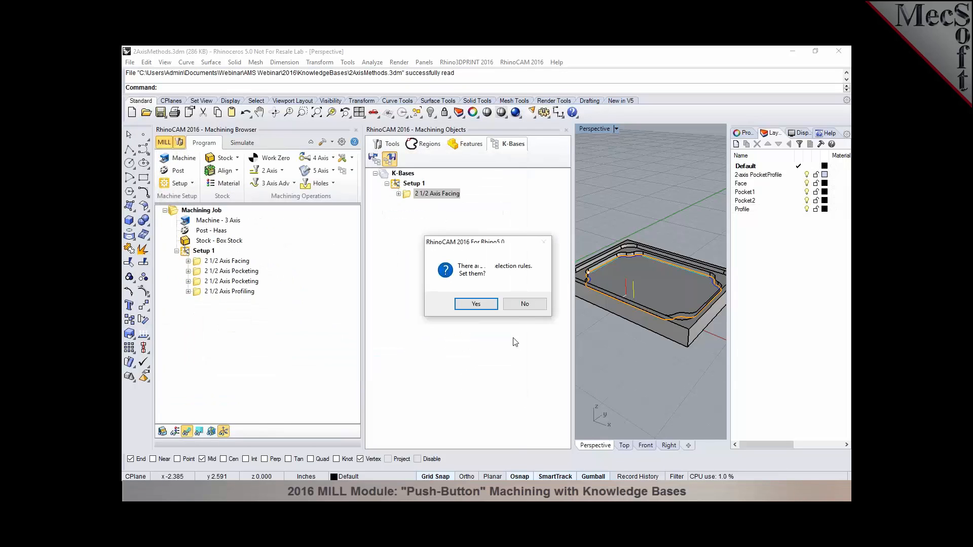
left_click(525, 304)
Load the knowledge base file 2AxisMethods-1.vkb into the knowledge base browser, declining to set selection rules
left_click(413, 183)
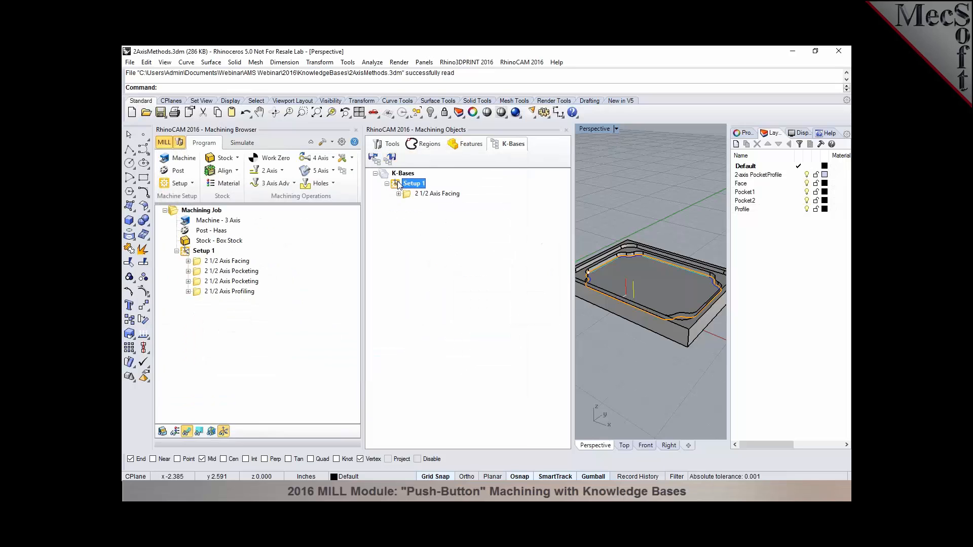
left_click(374, 158)
left_click(291, 233)
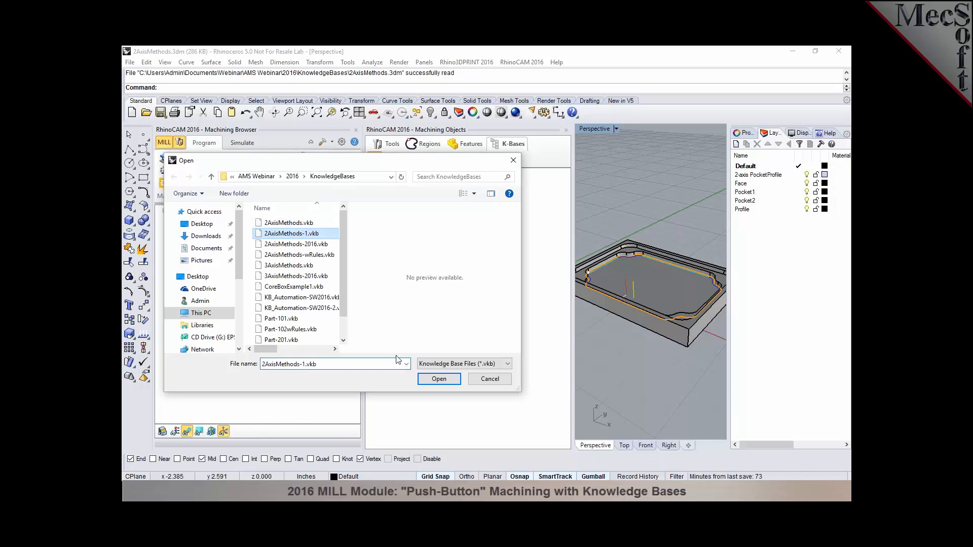
left_click(439, 379)
left_click(526, 302)
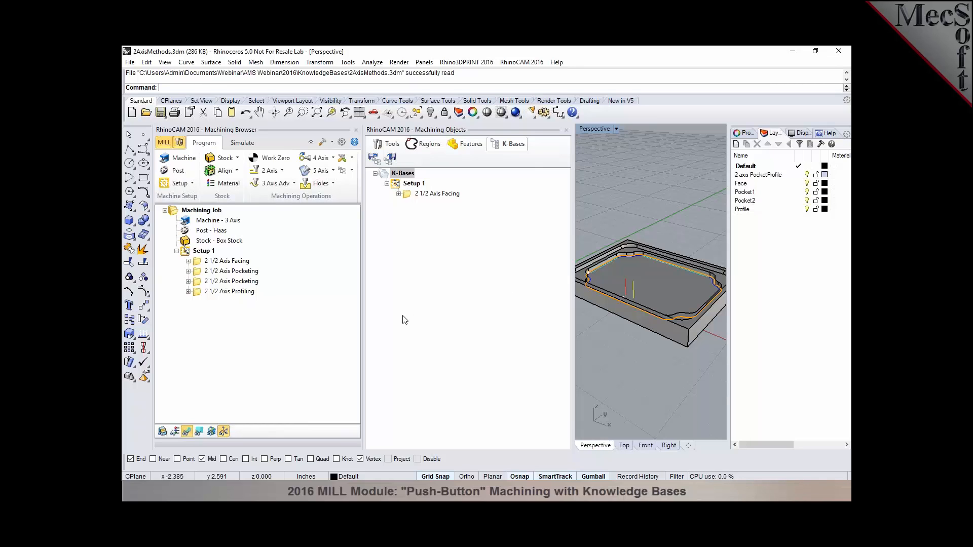
Select Setup 1, close the machining objects browser, and check the Work Zero options without applying any
scroll(673, 309, "down", 3)
left_click(639, 305)
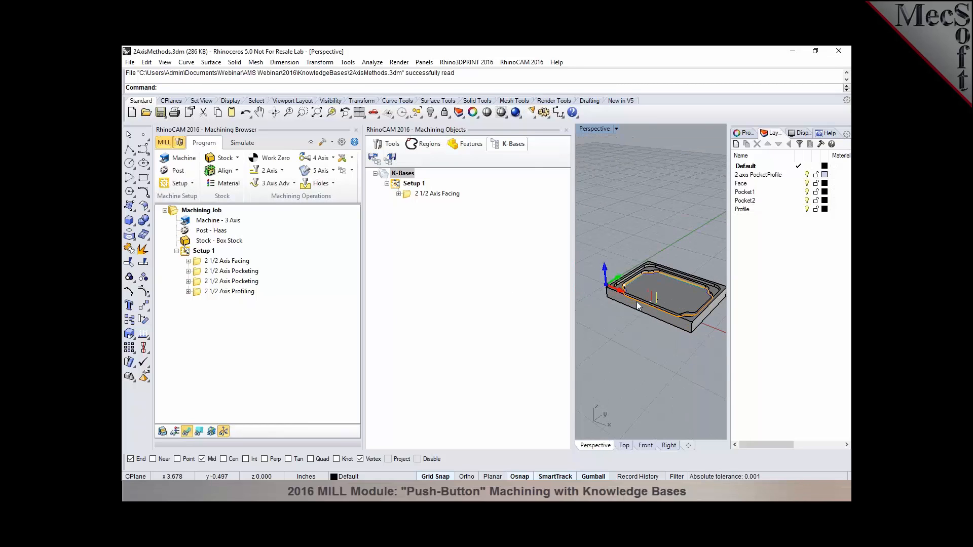
left_click(199, 252)
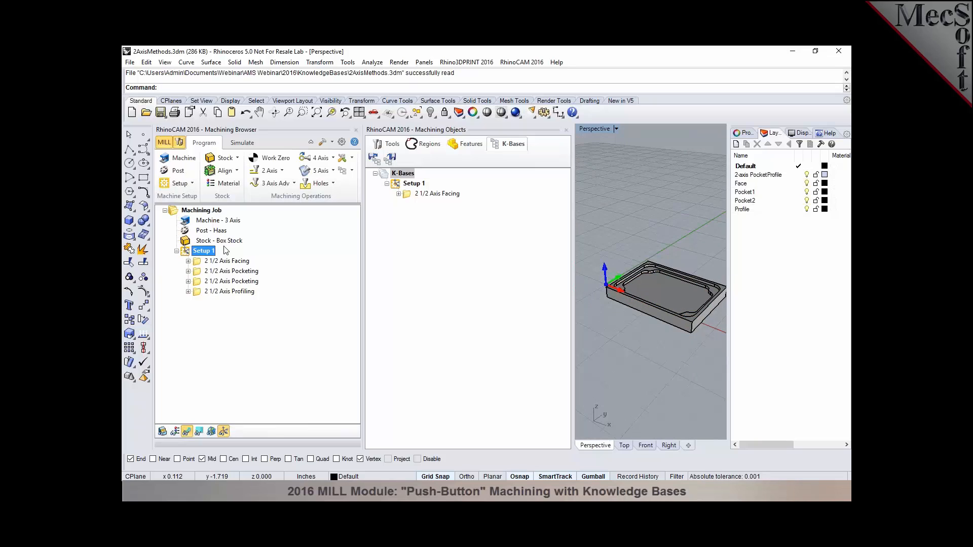
left_click(566, 130)
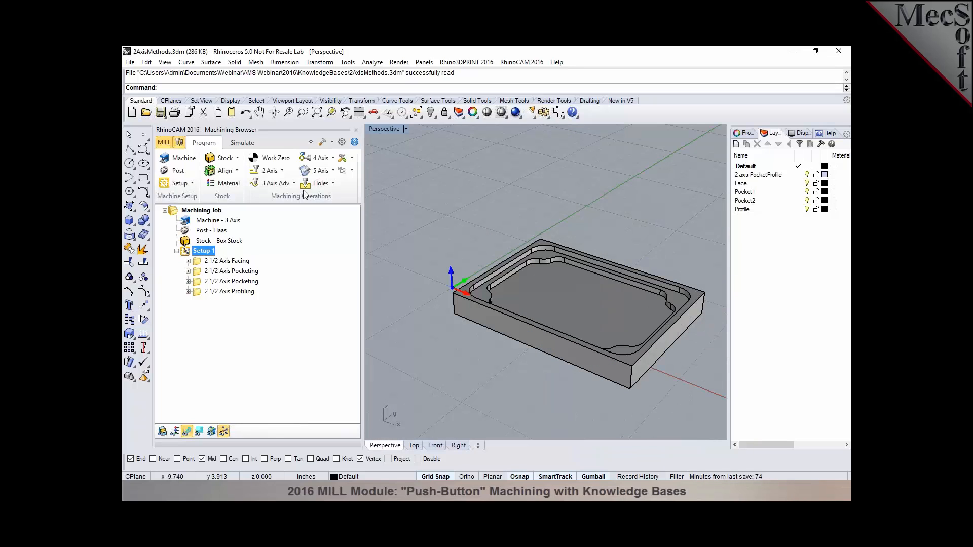
left_click(274, 157)
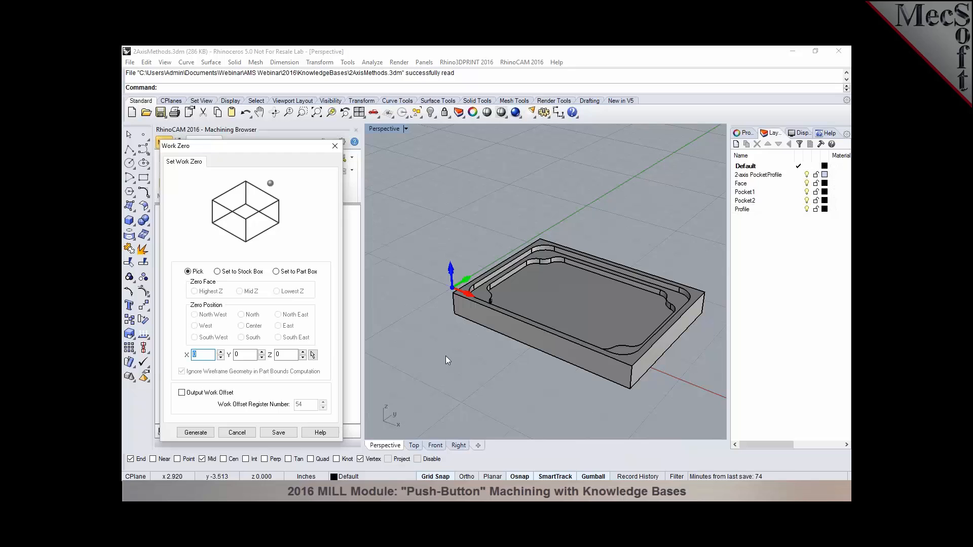
left_click(244, 432)
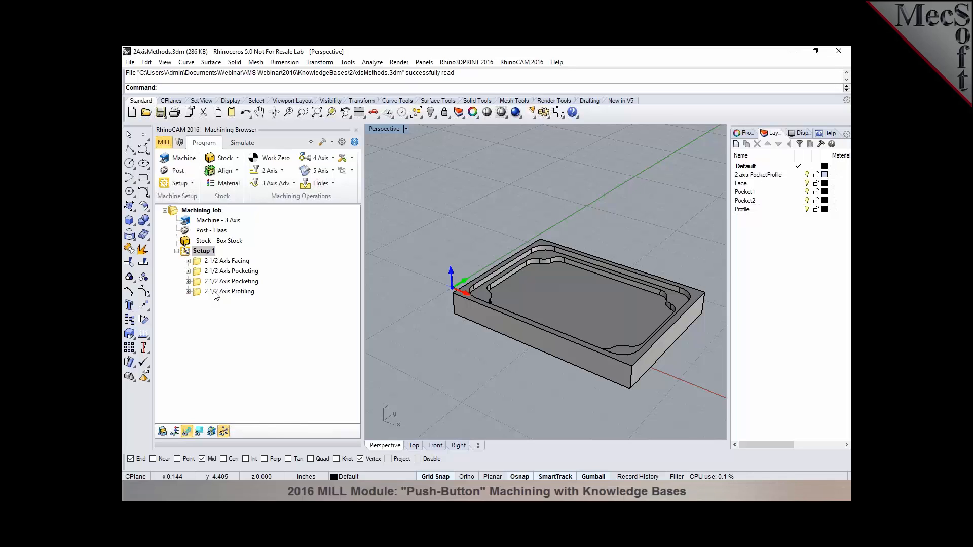
Look at the 2 1/2 Axis Facing operation's properties, including its output comments, and cancel without changes
left_click(197, 261)
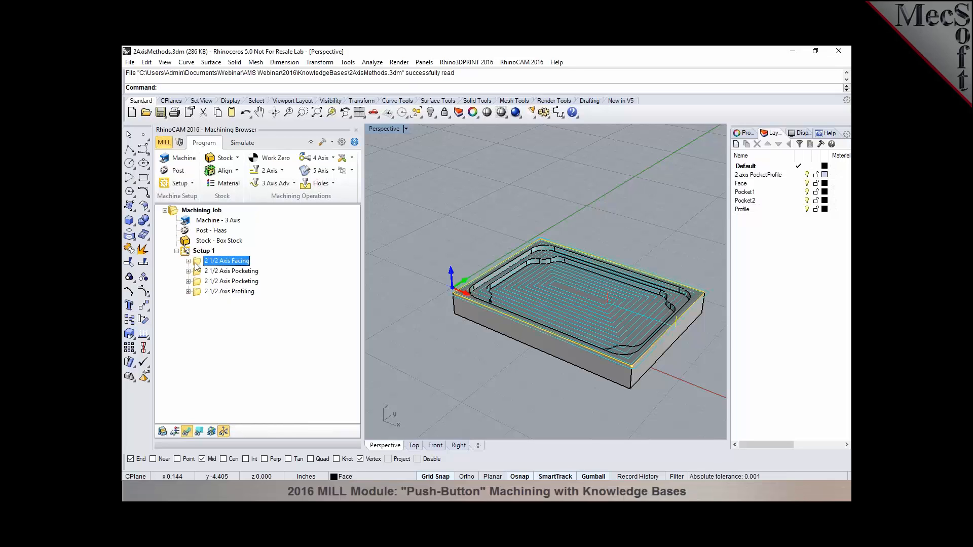
right_click(196, 262)
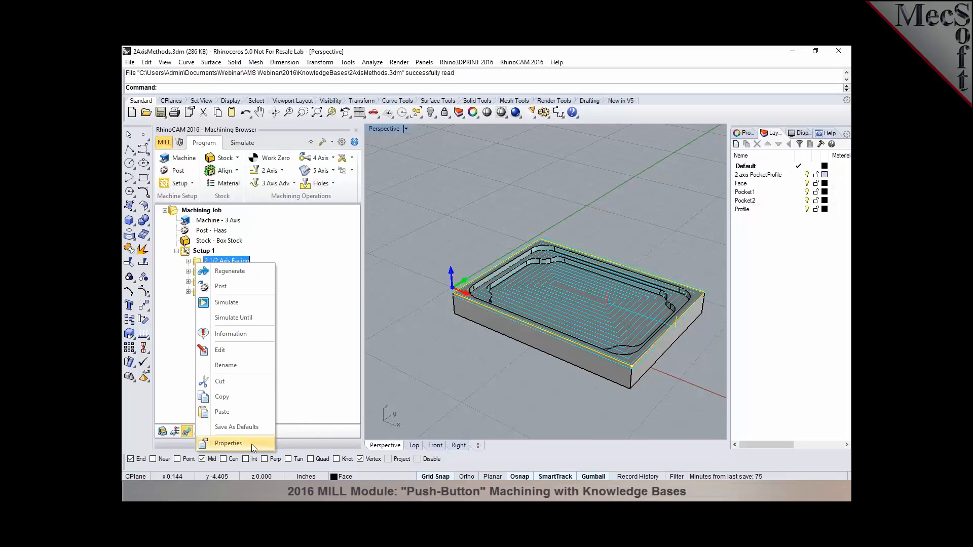
left_click(251, 444)
left_click(452, 245)
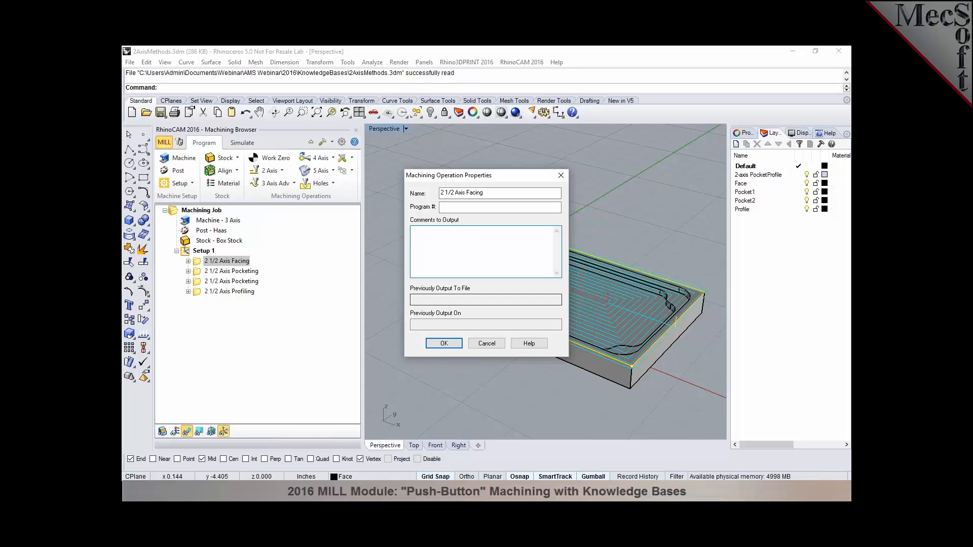
left_click(485, 343)
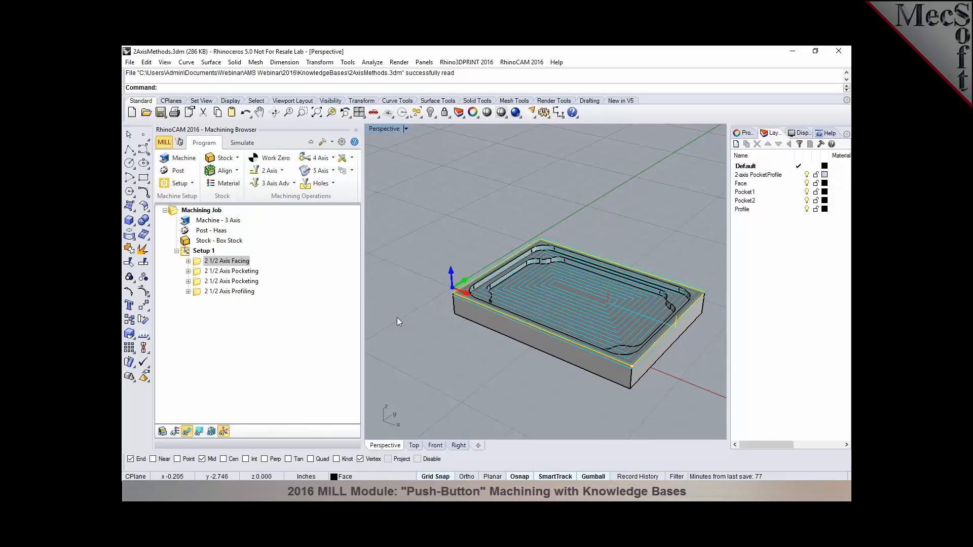
Examine the Save As Defaults and Save to KB commands available for the two 2 1/2 Axis Pocketing operations
left_click(244, 273)
right_click(244, 272)
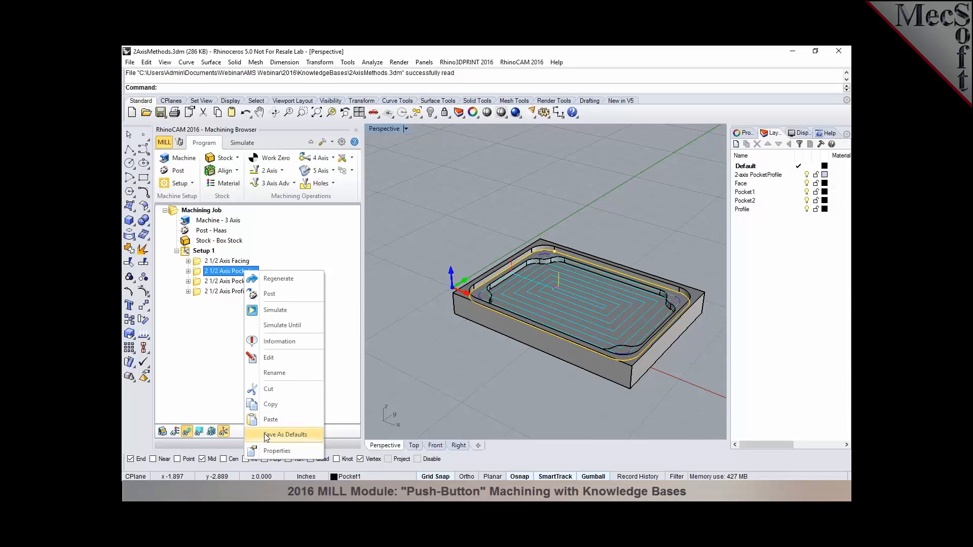
left_click(214, 282)
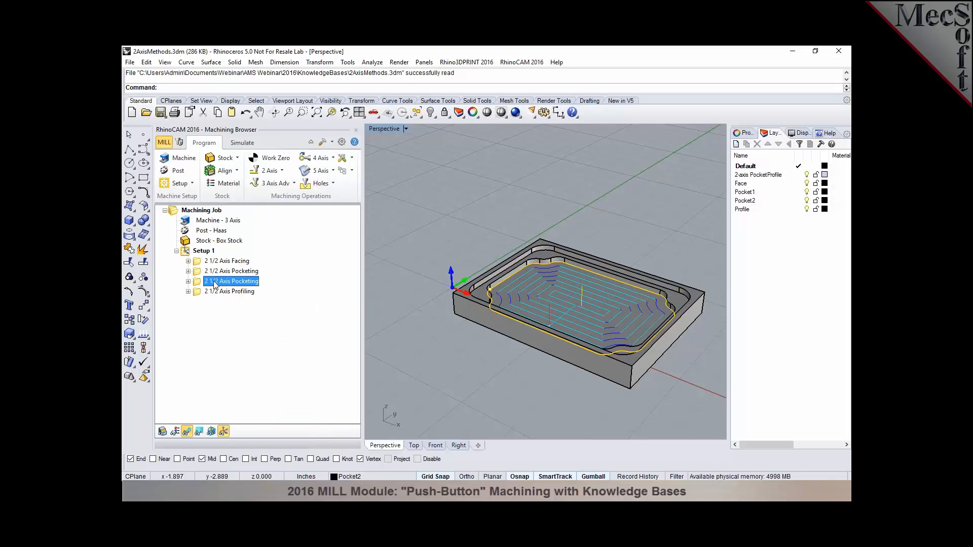
right_click(213, 282)
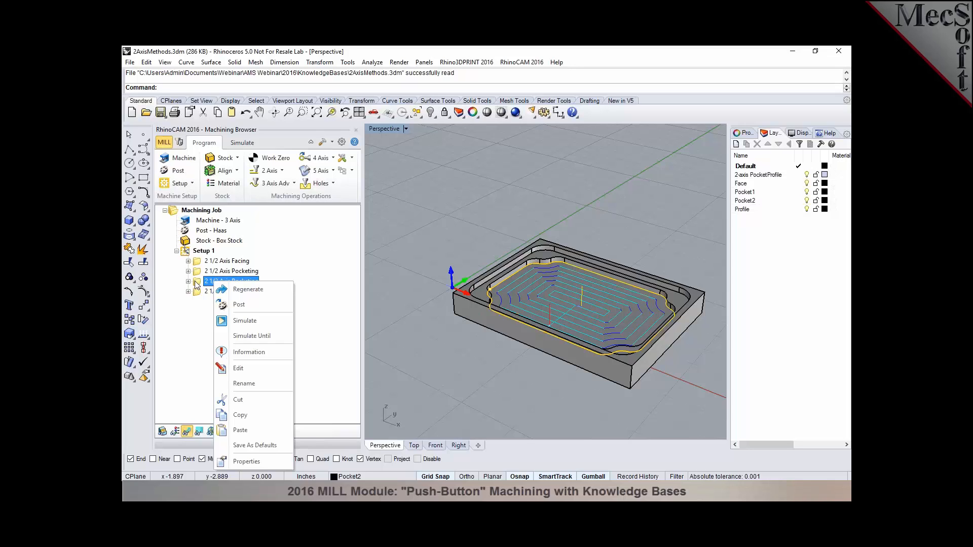
left_click(265, 260)
left_click(257, 270)
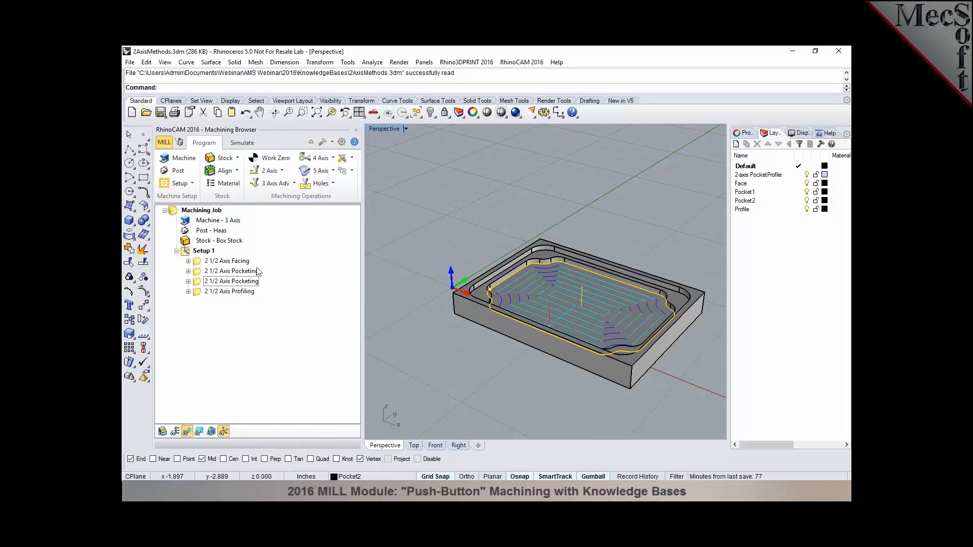
left_click(248, 281)
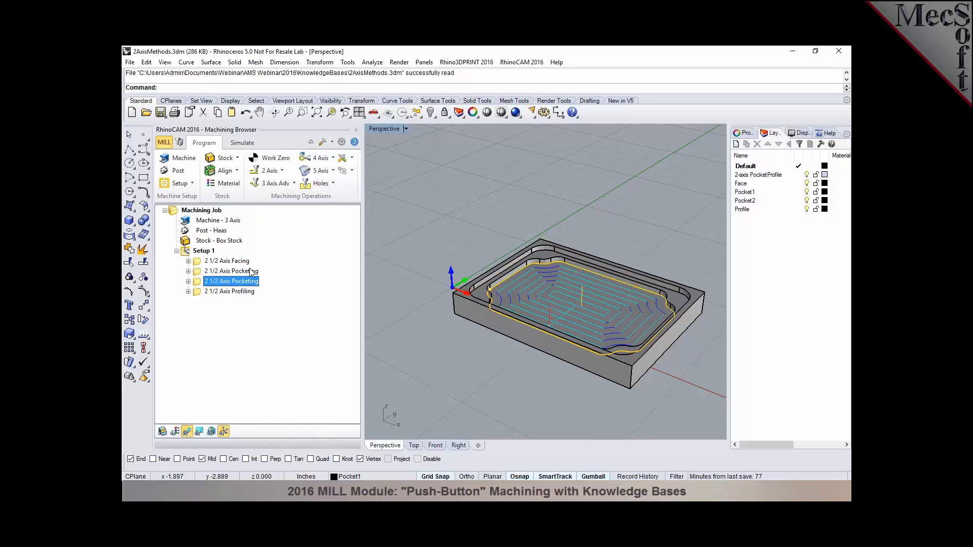
left_click(352, 171)
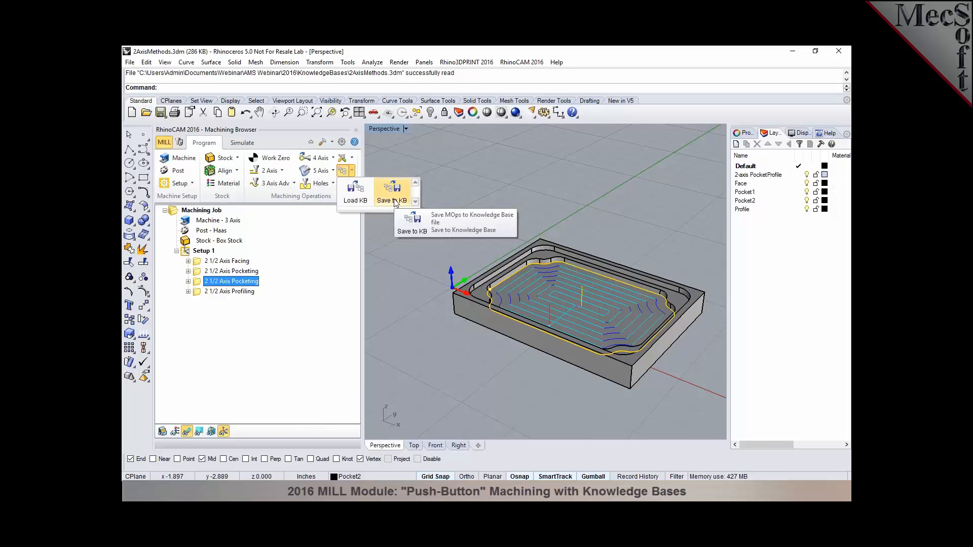
left_click(384, 241)
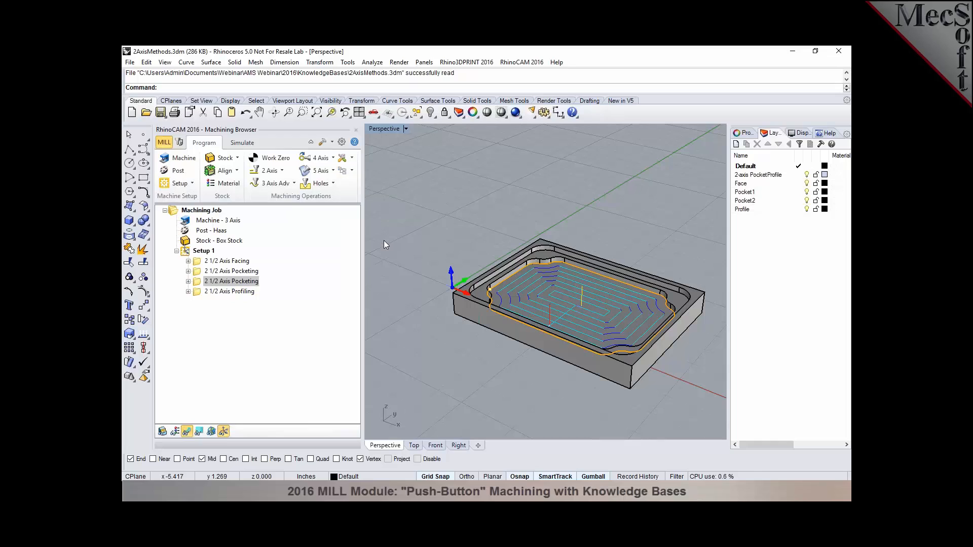
Rename the first 2 1/2 Axis Pocketing operation in Setup 1 as Pocket 1
left_click(247, 273)
left_click(249, 273)
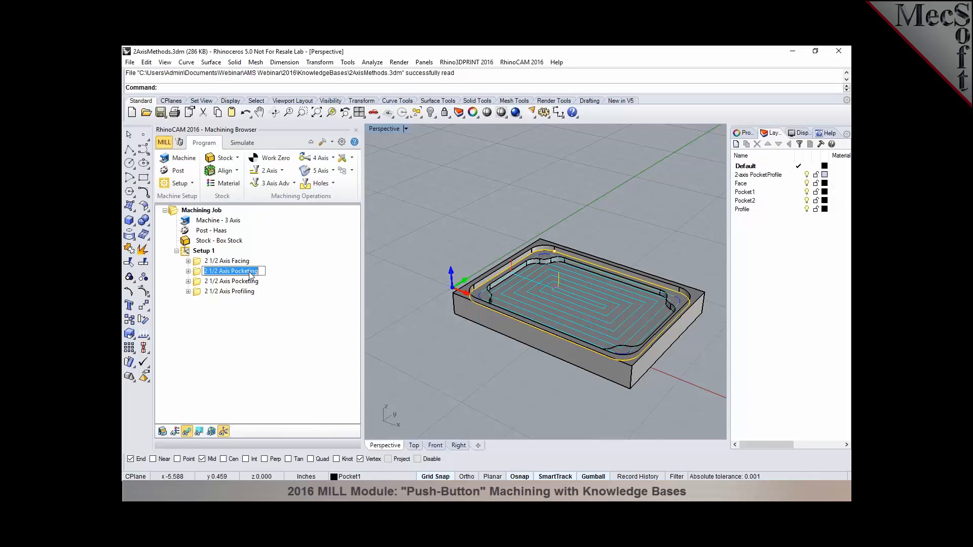
key("BackSpace")
type("Pocket 1")
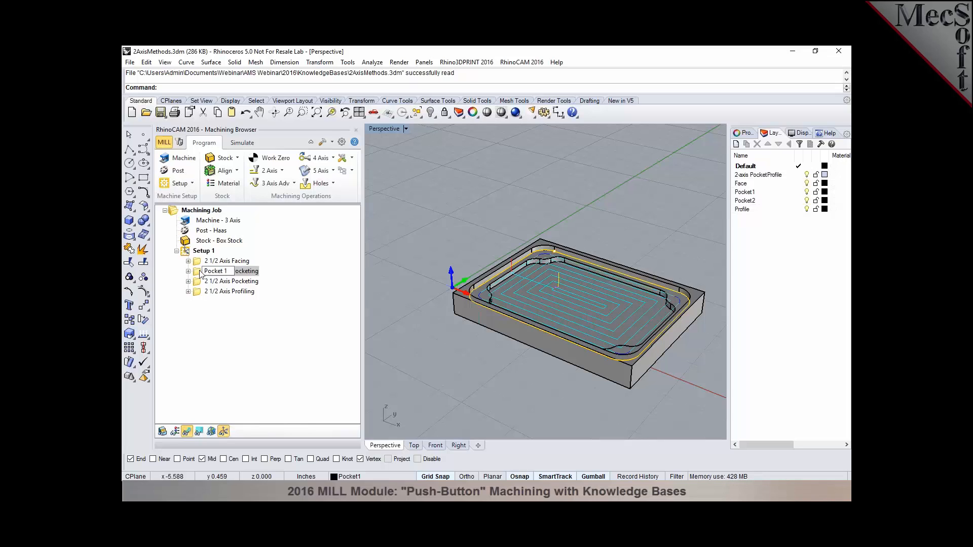
Rename the remaining 2 1/2 Axis Pocketing operation in Setup 1 as Pocket 2
left_click(230, 285)
left_click(230, 286)
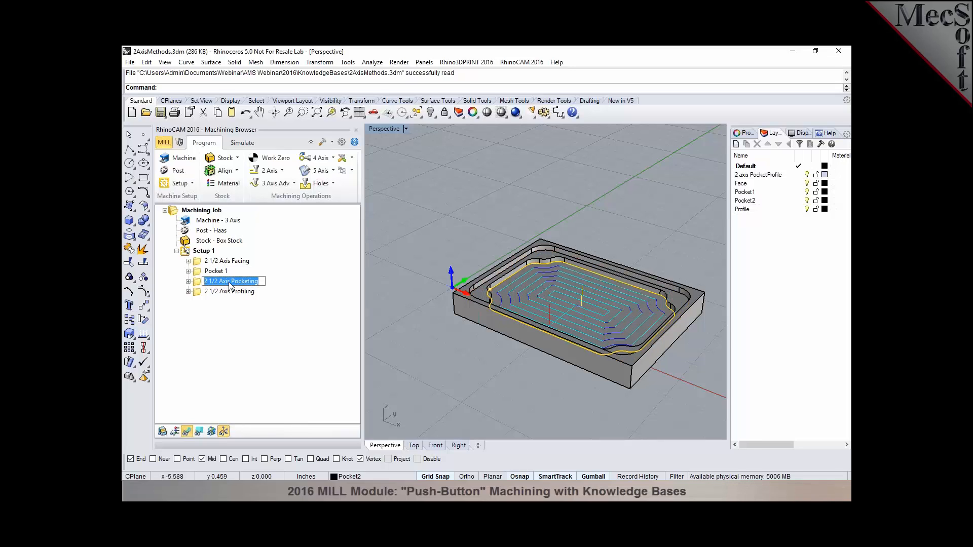
type("Pocket 2")
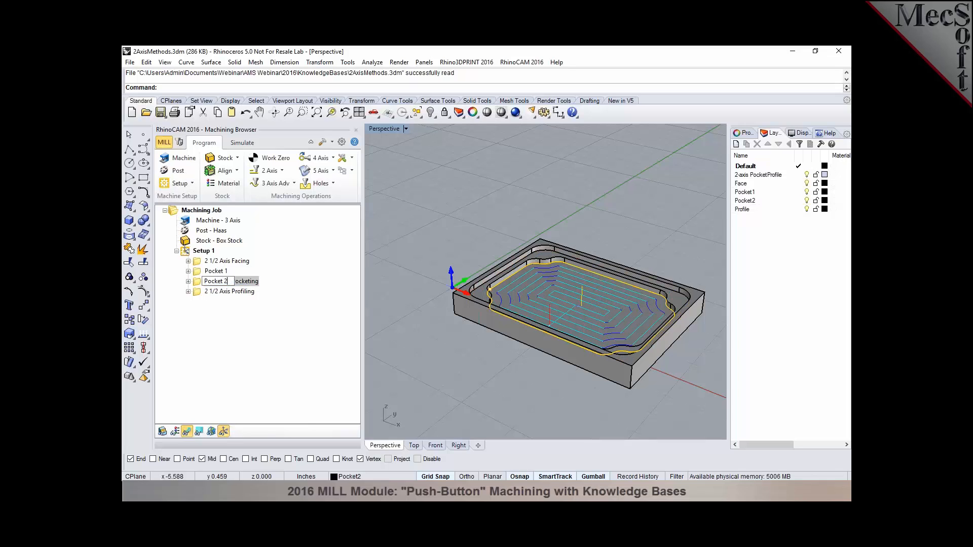
left_click(317, 293)
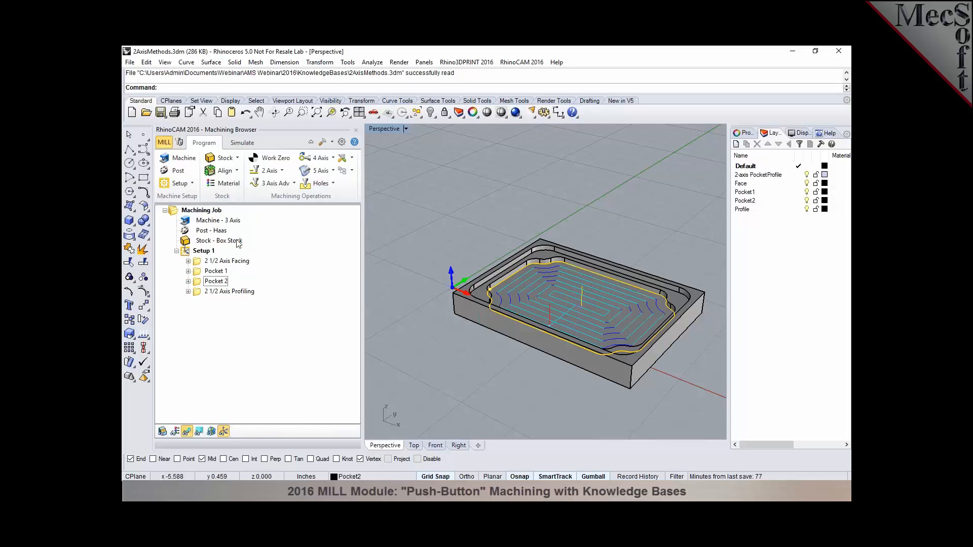
Select the 2 1/2 Axis Facing operation and look over the knowledge base load and save commands and the available 2 Axis machining methods
left_click(229, 262)
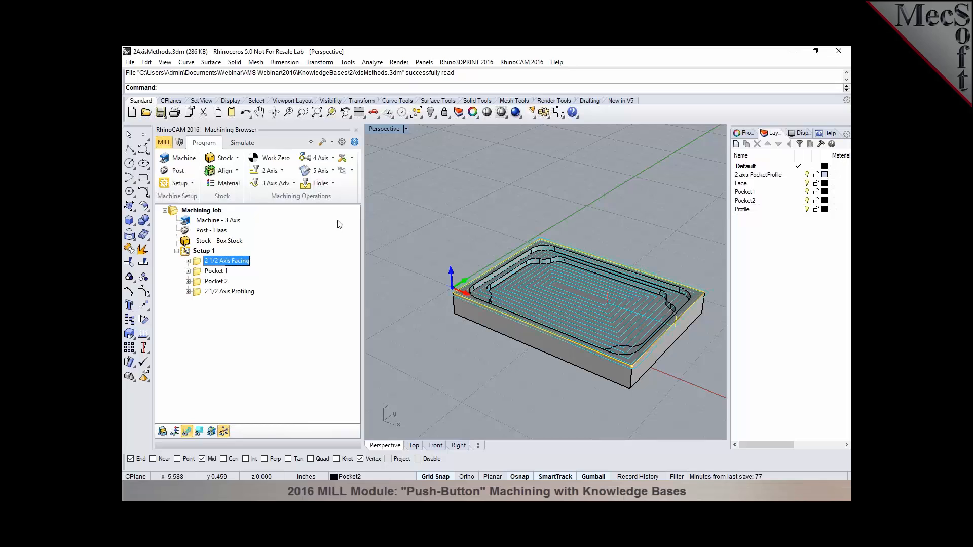
left_click(352, 171)
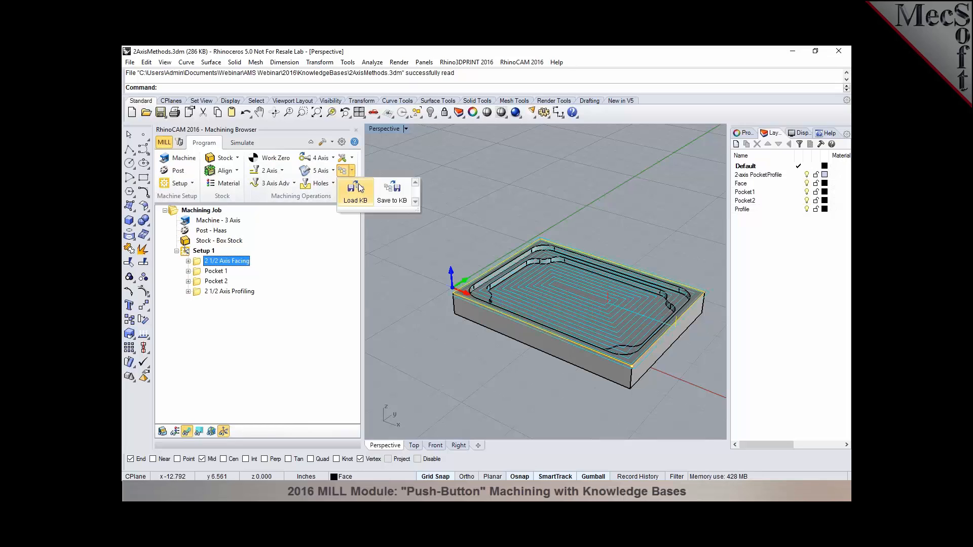
left_click(260, 306)
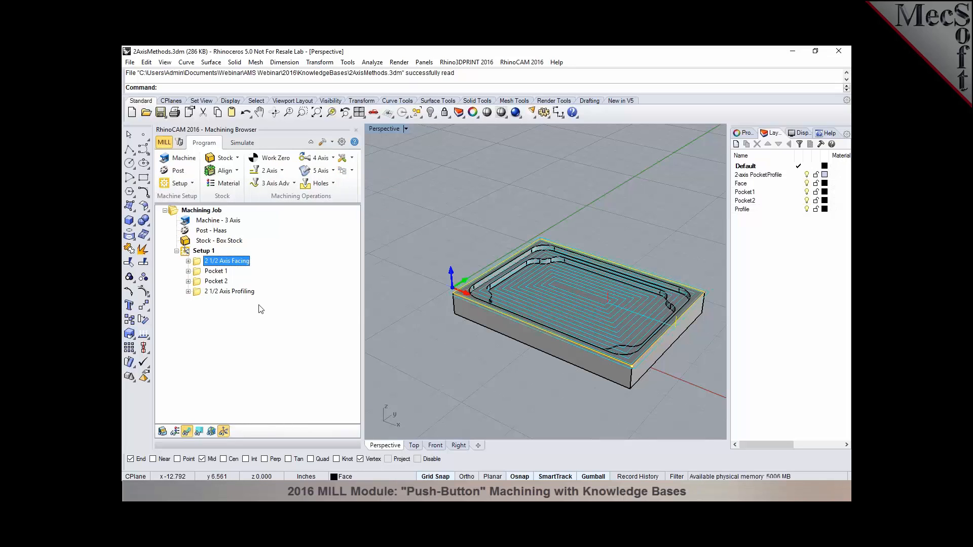
left_click(281, 172)
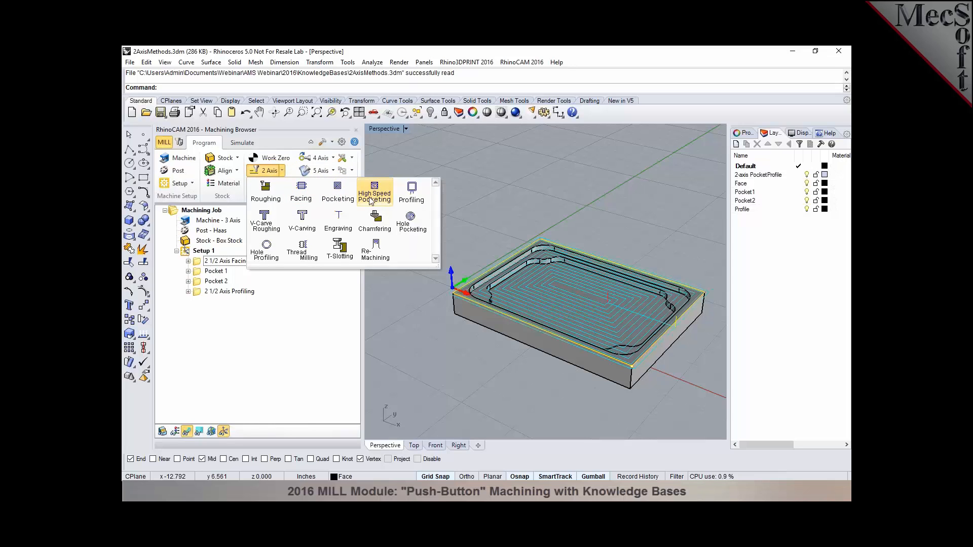